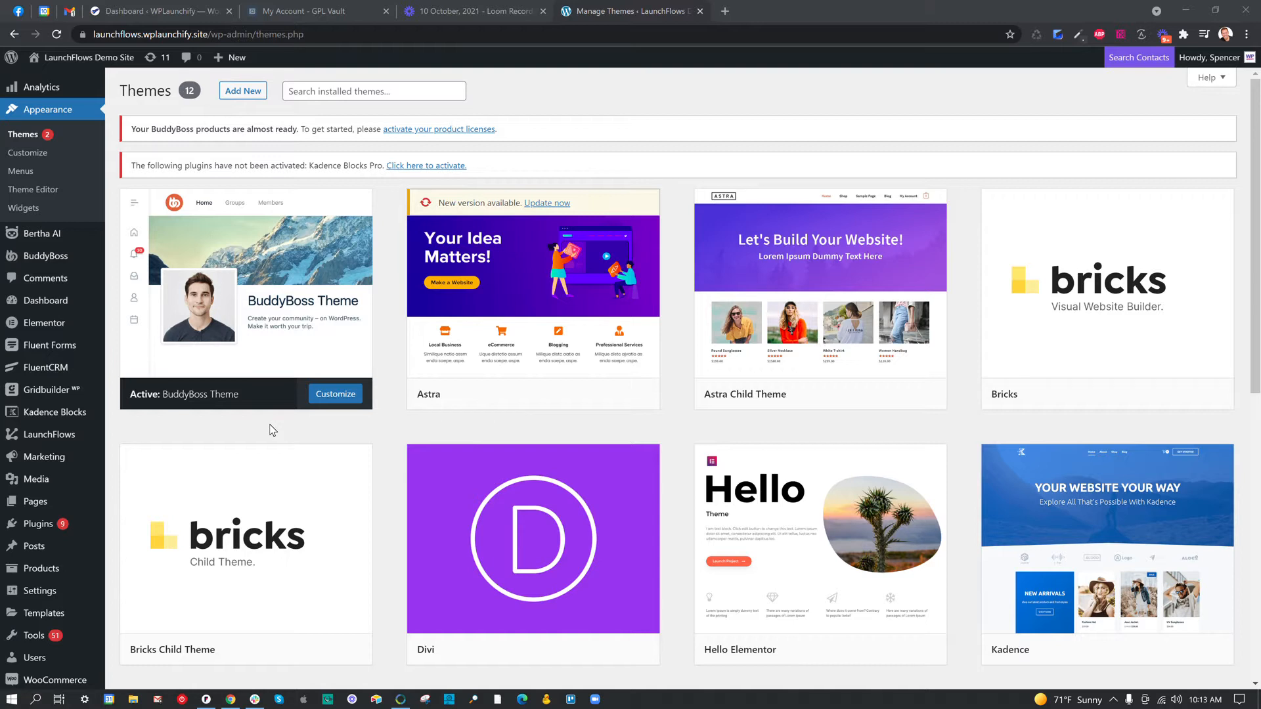
Open the LaunchFlows global options page.
mouse_move(274, 402)
mouse_move(64, 437)
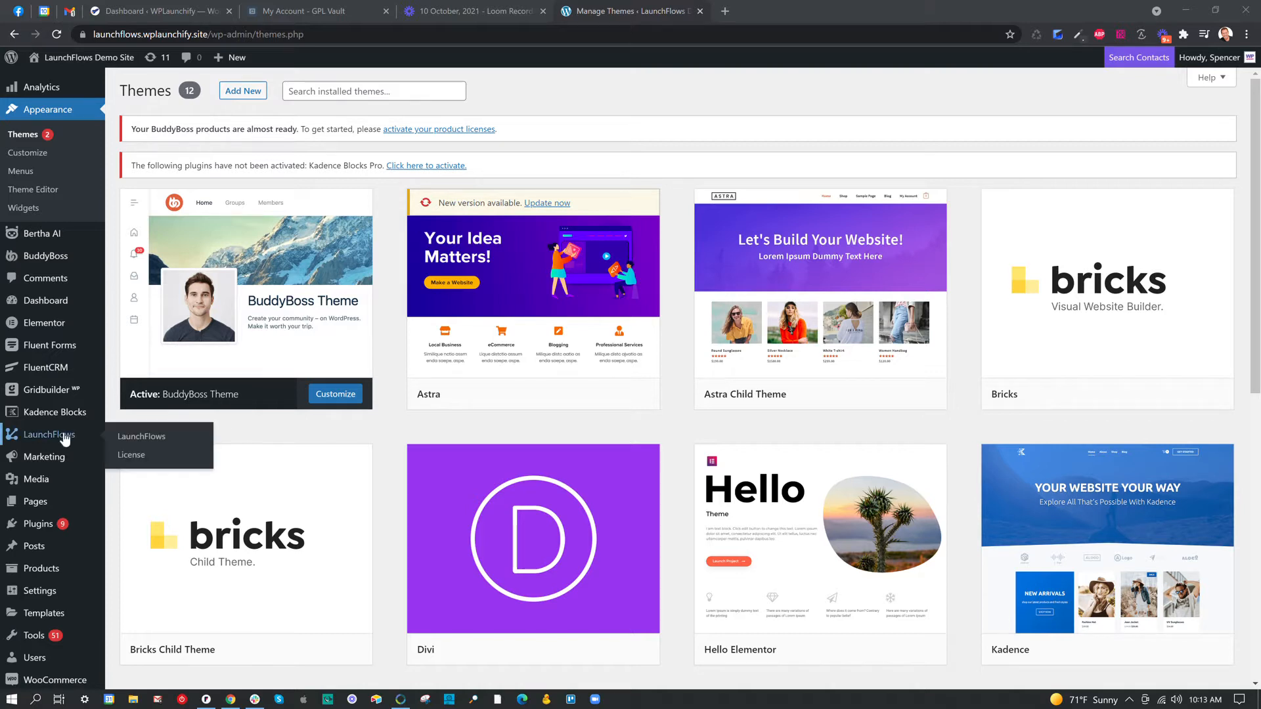
click(145, 437)
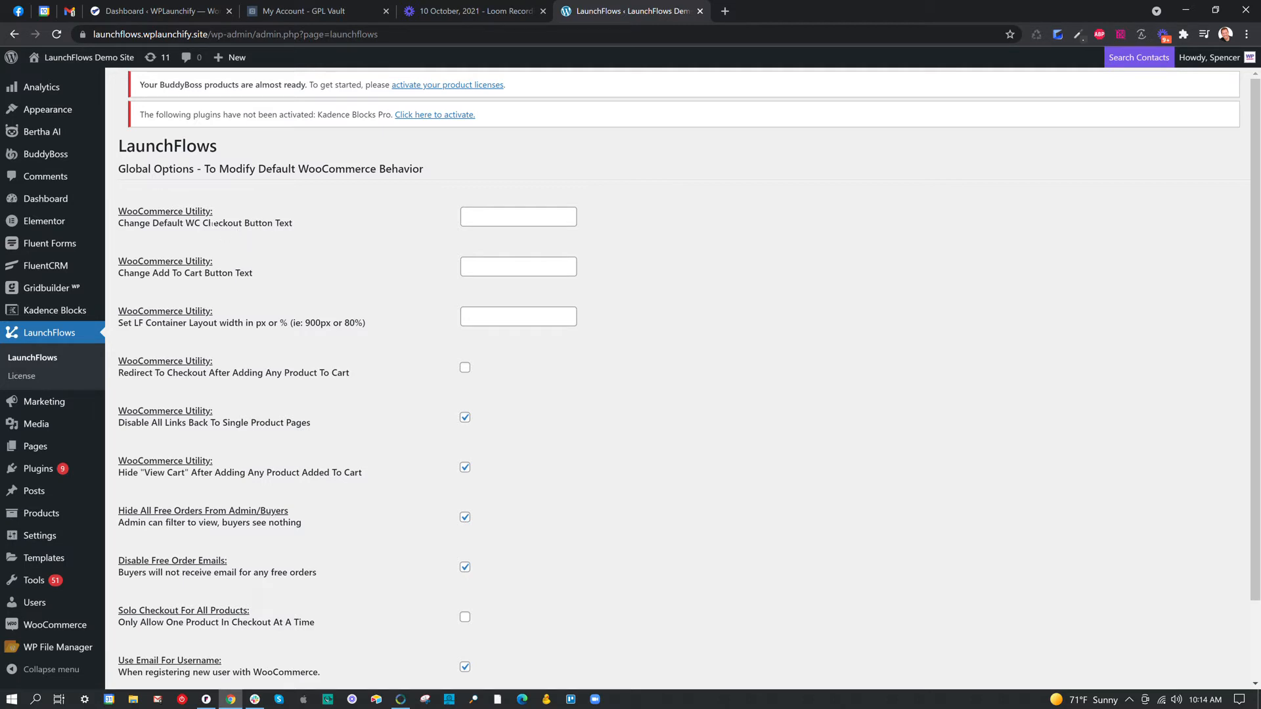
Enter "Buy It Now!" as the default WooCommerce checkout button text and clear it again.
drag(118, 212, 305, 226)
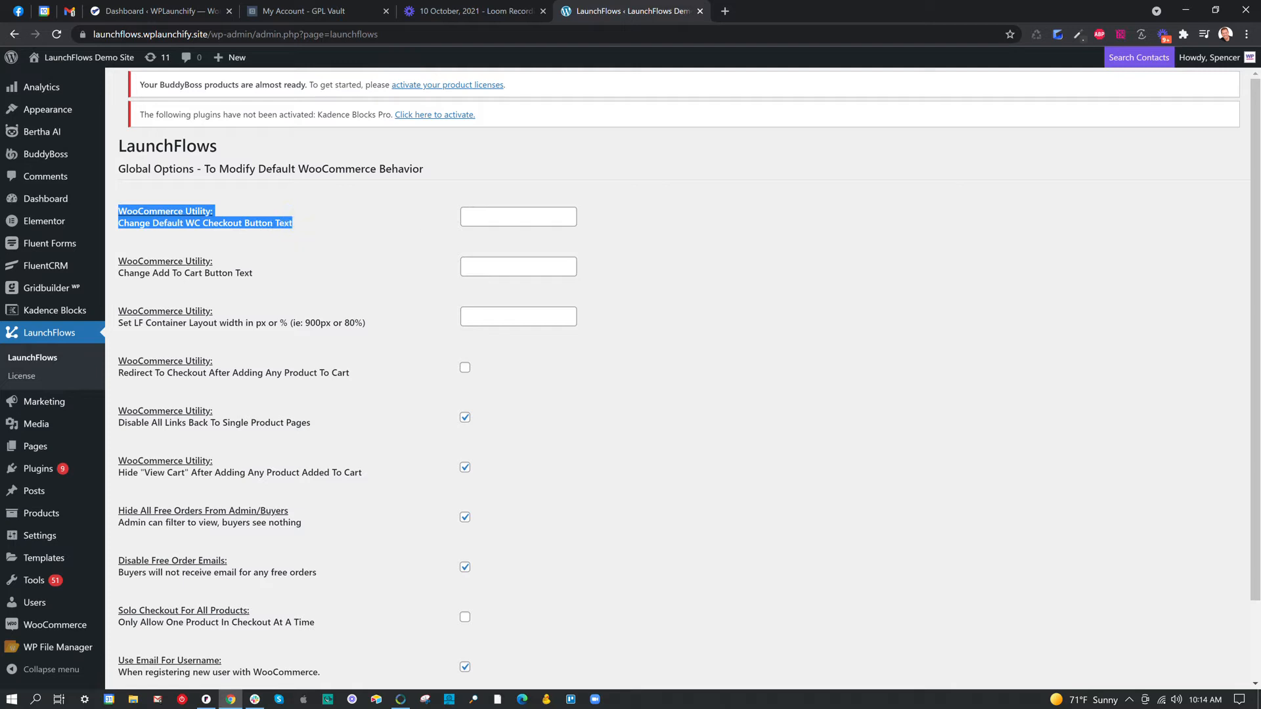
click(464, 217)
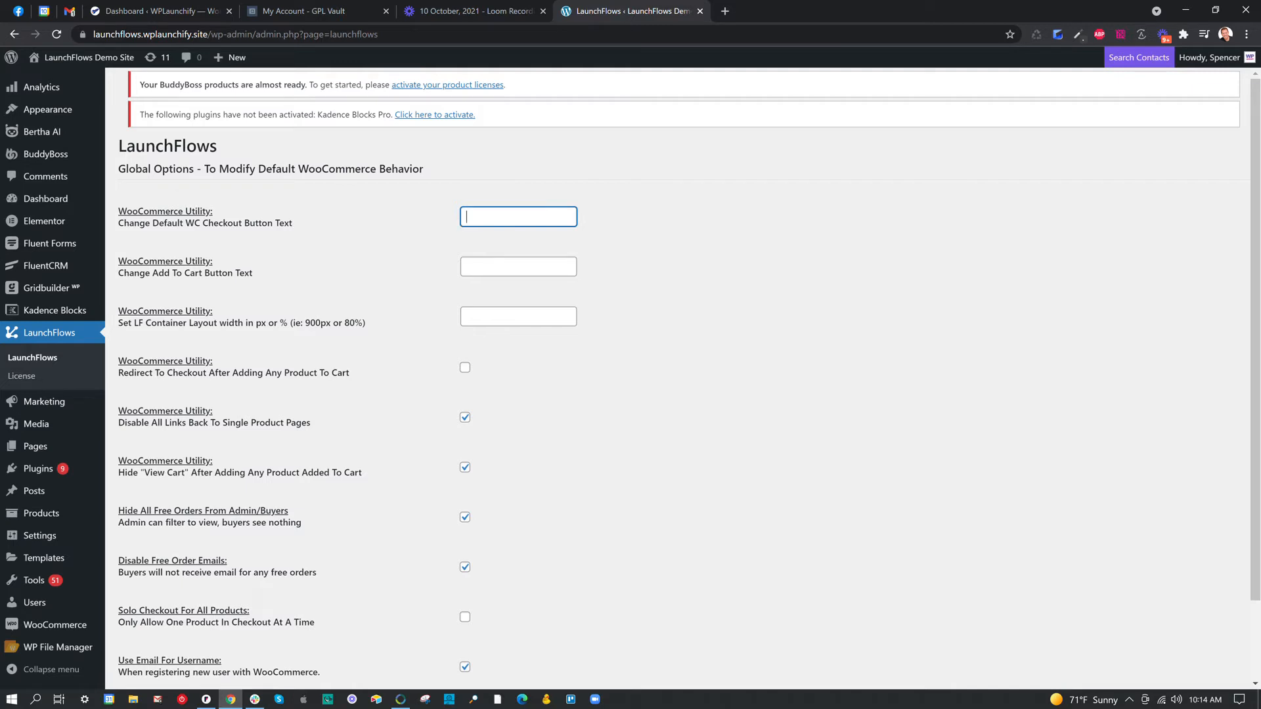
text(Buy It Now!)
key(ctrl+a)
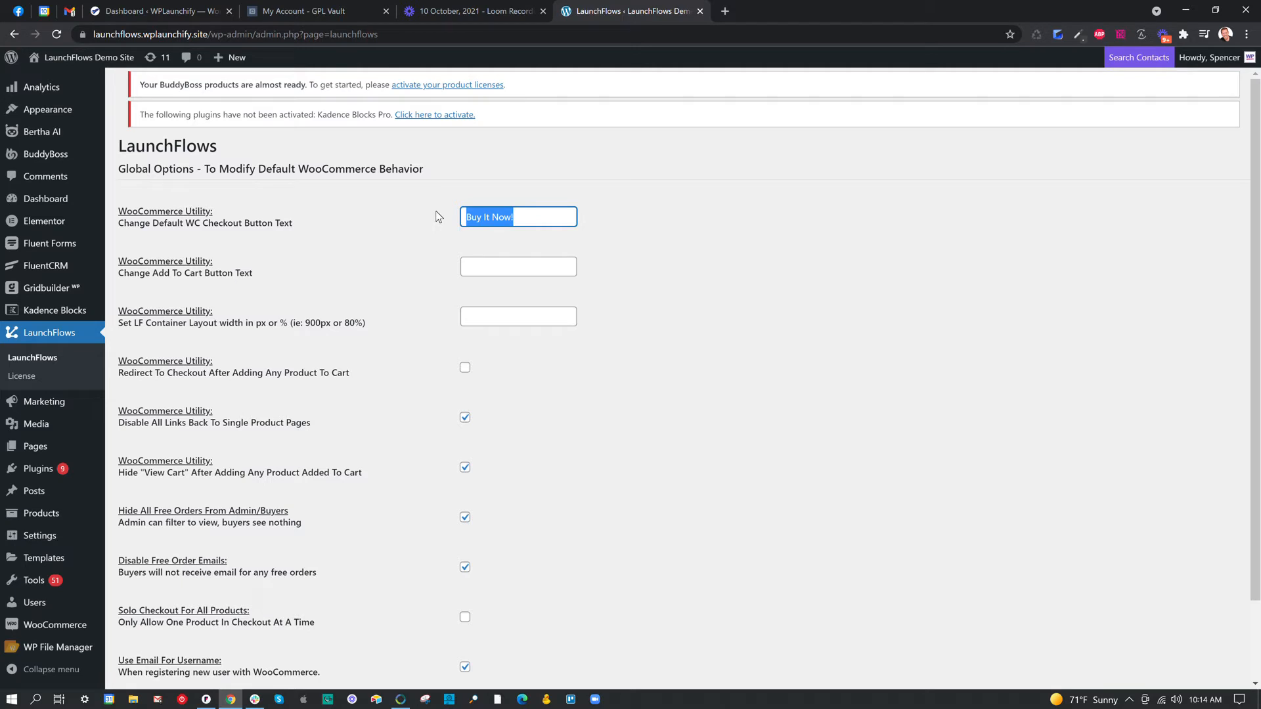
key(BackSpace)
Search Google for "google translate" in a new browser tab.
drag(253, 272, 124, 272)
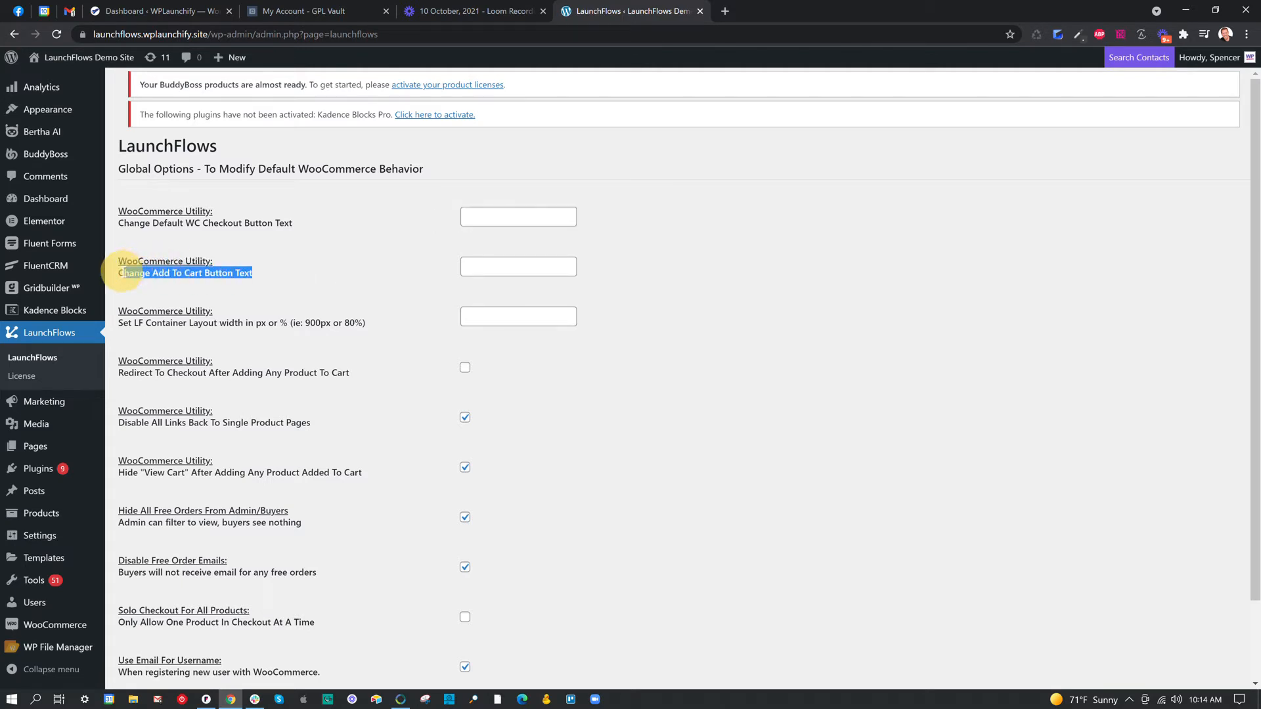
click(518, 271)
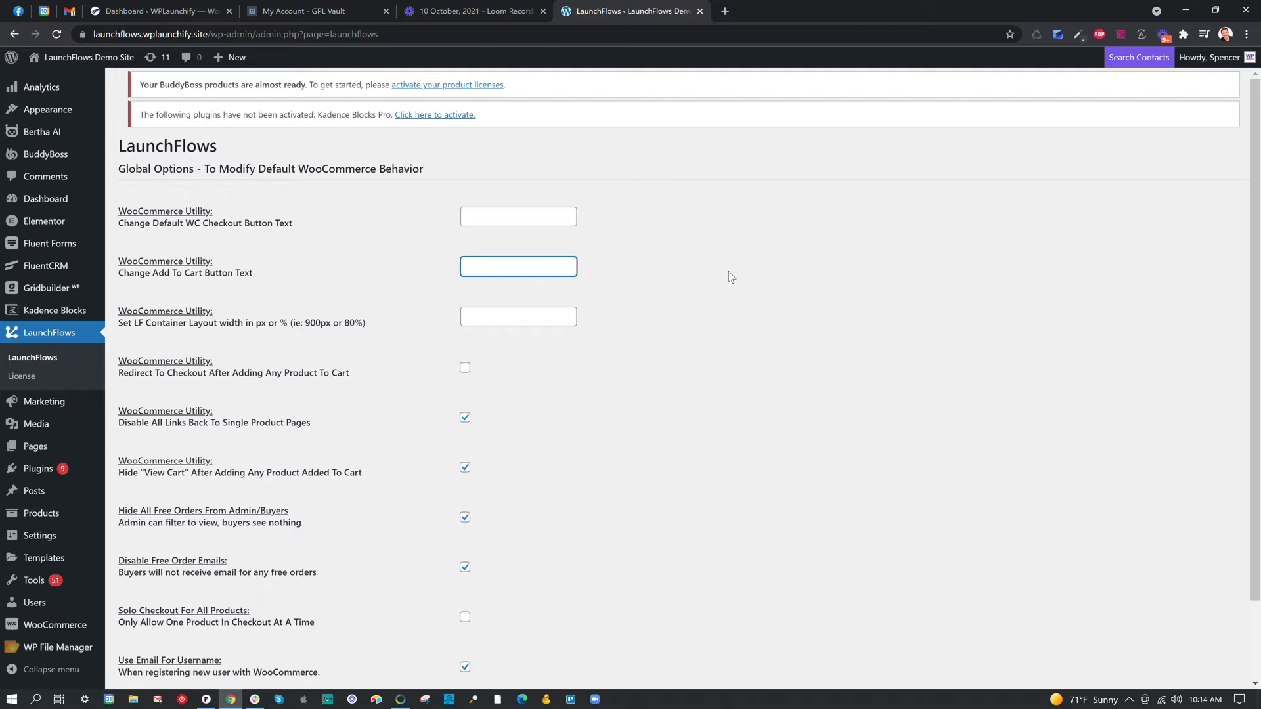
click(726, 11)
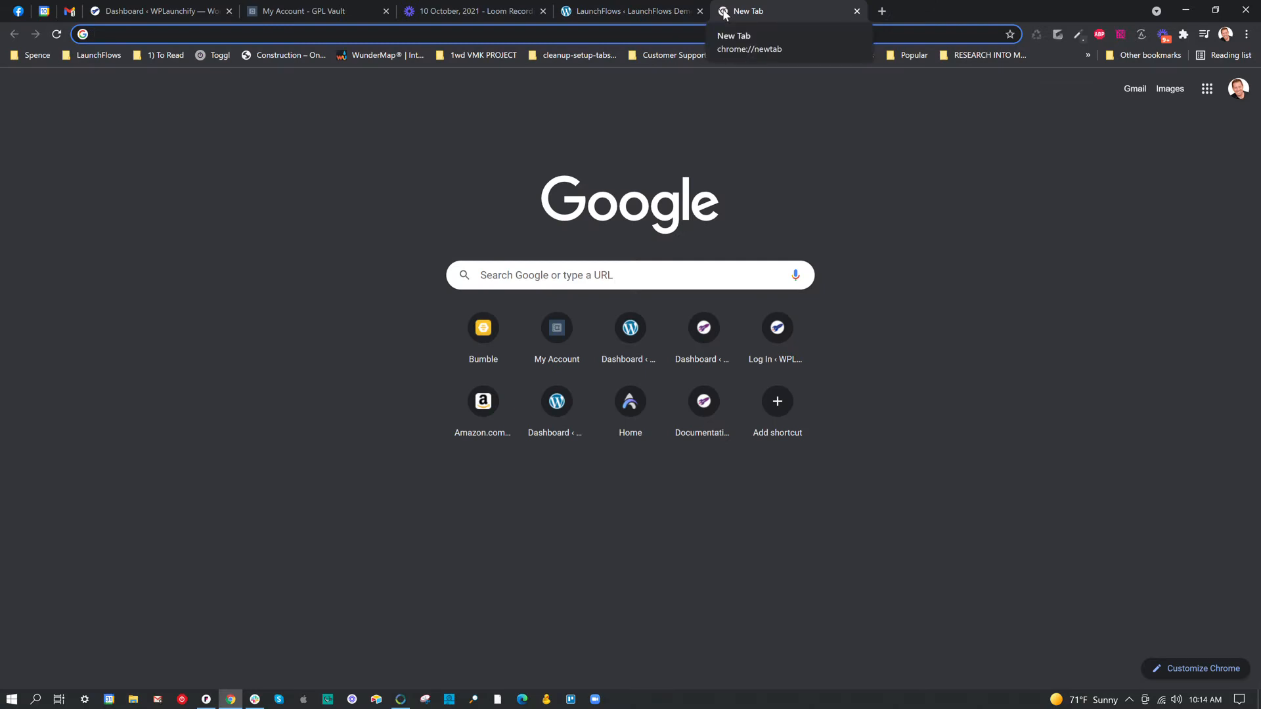
text(Goog)
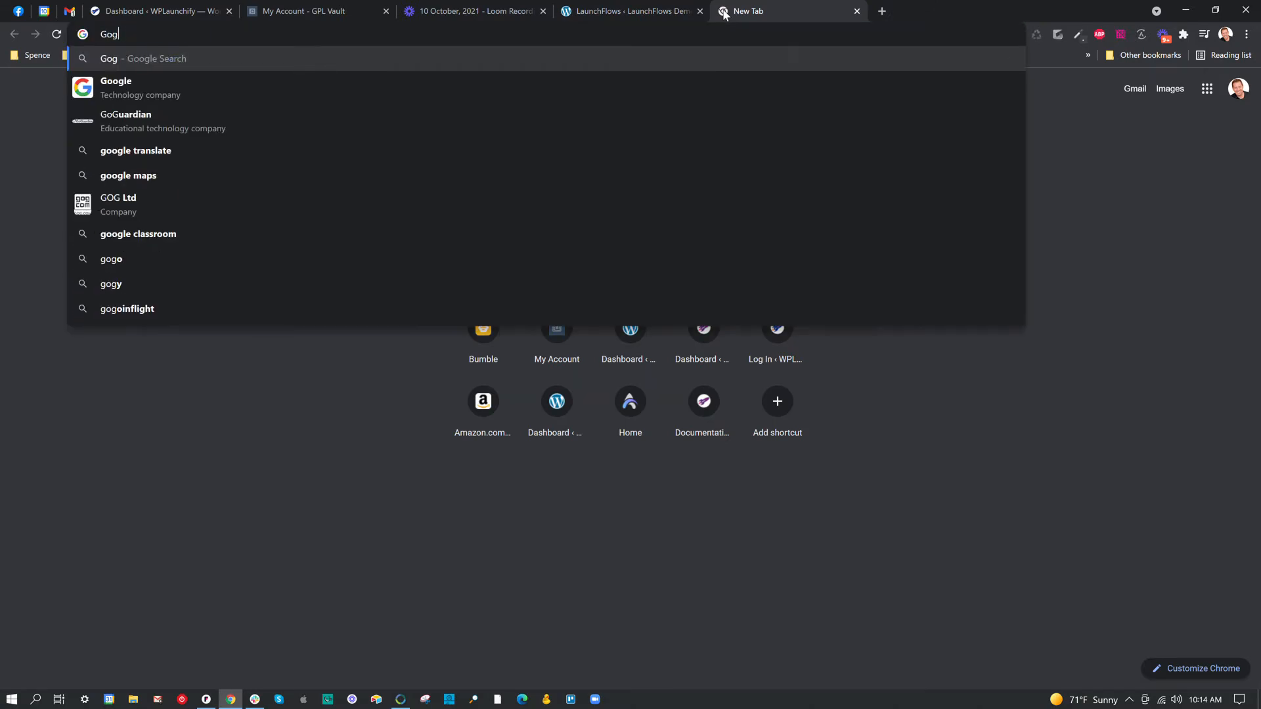
text(le Tranl)
key(BackSpace)
text(slate)
key(Return)
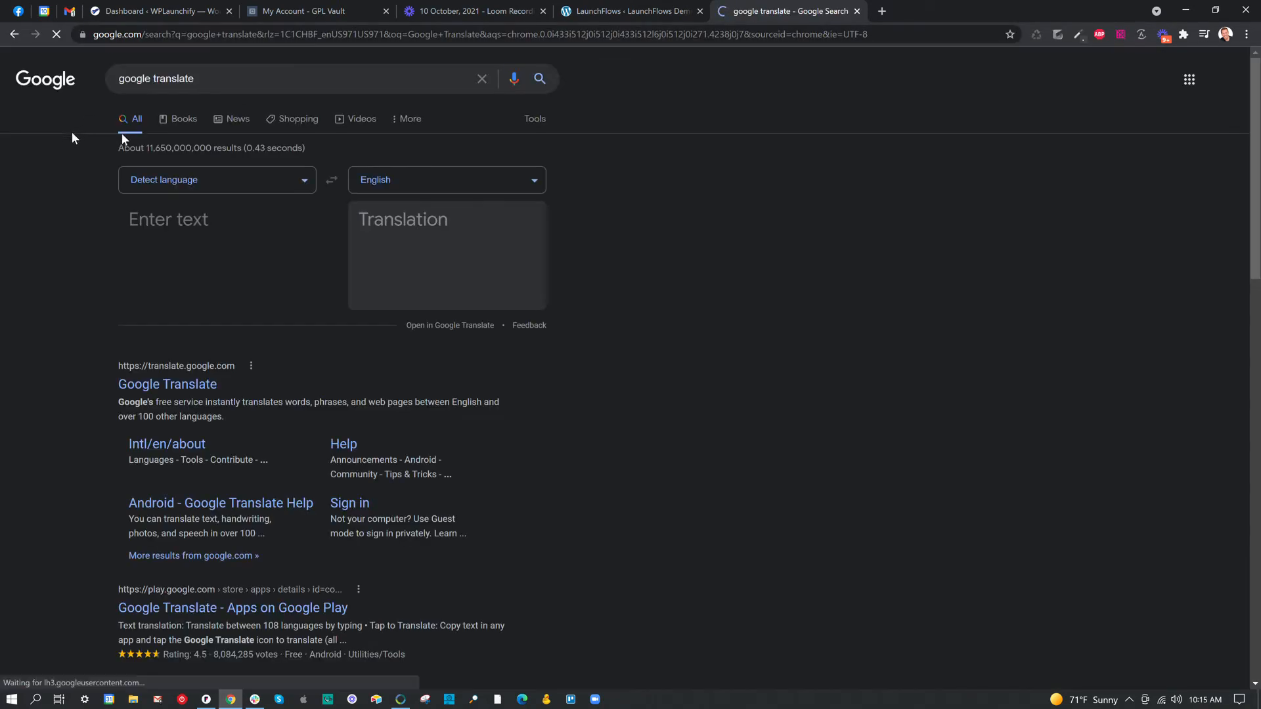
Open the Google Translate website from the search results.
click(214, 179)
text(Add To Cart)
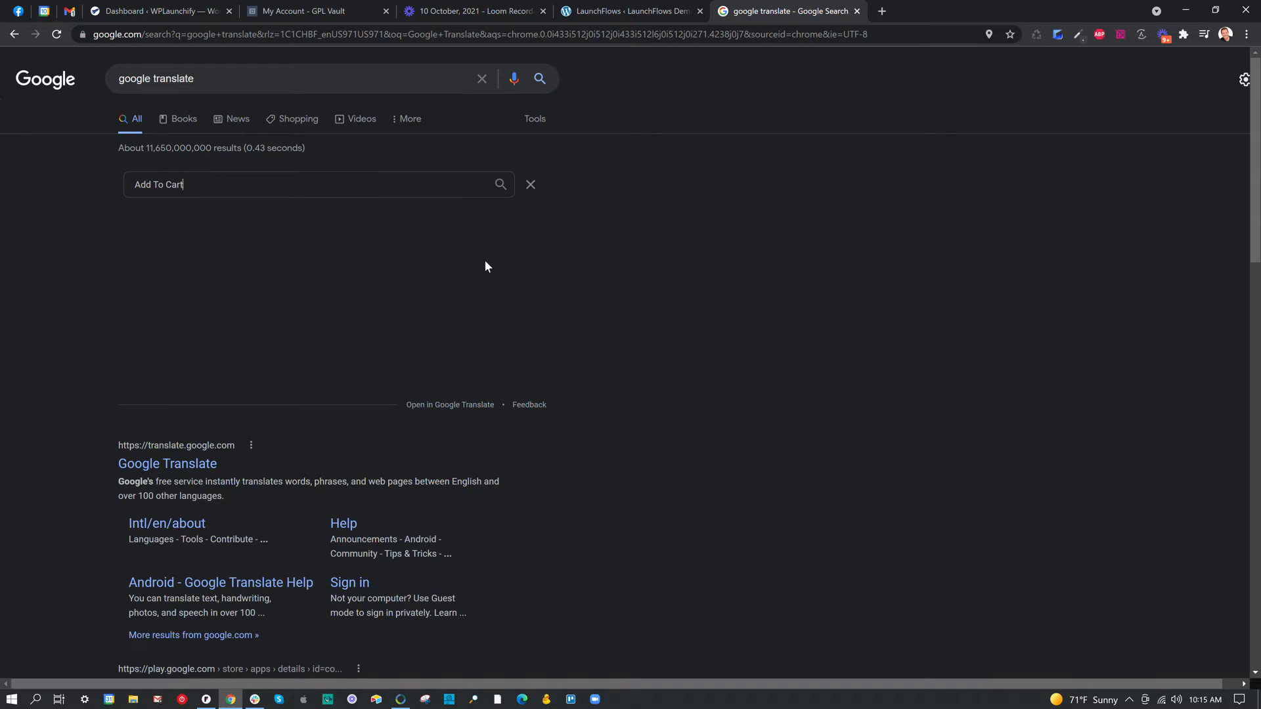
click(656, 253)
click(406, 185)
click(196, 465)
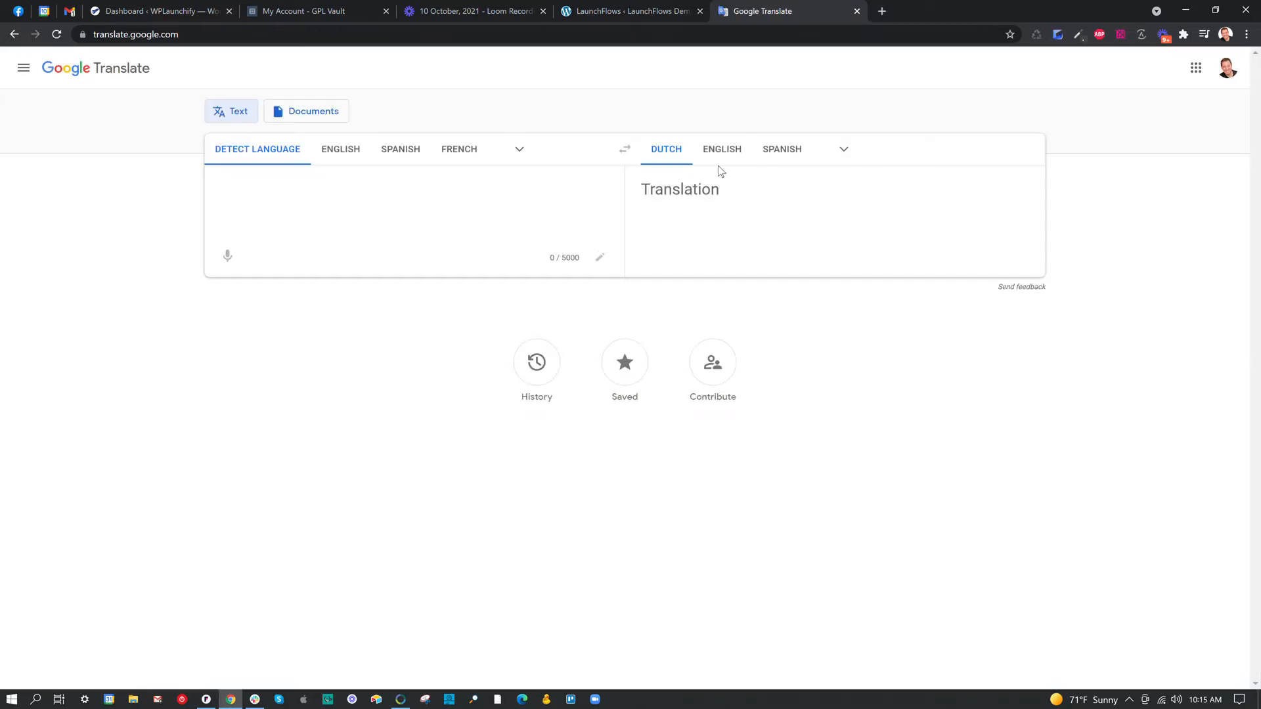
Translate "Add To Cart" into Dutch and copy the translation.
click(302, 189)
text(Add )
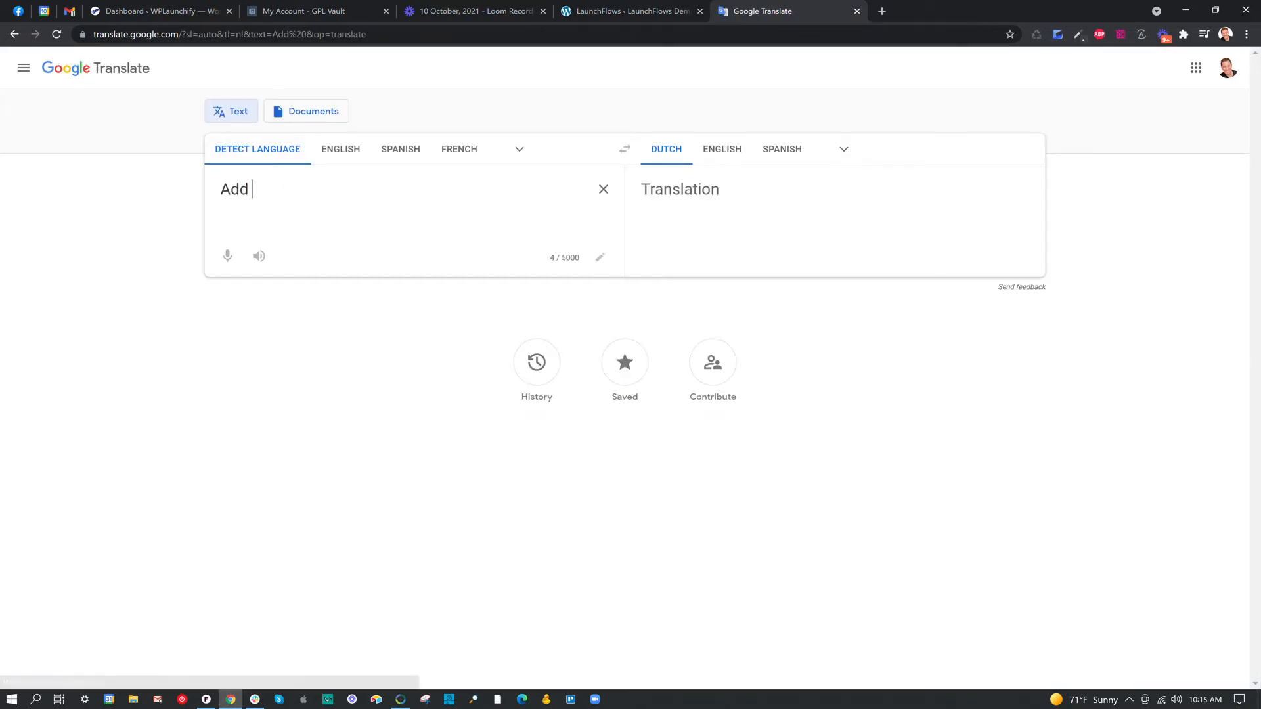
text(To Cart)
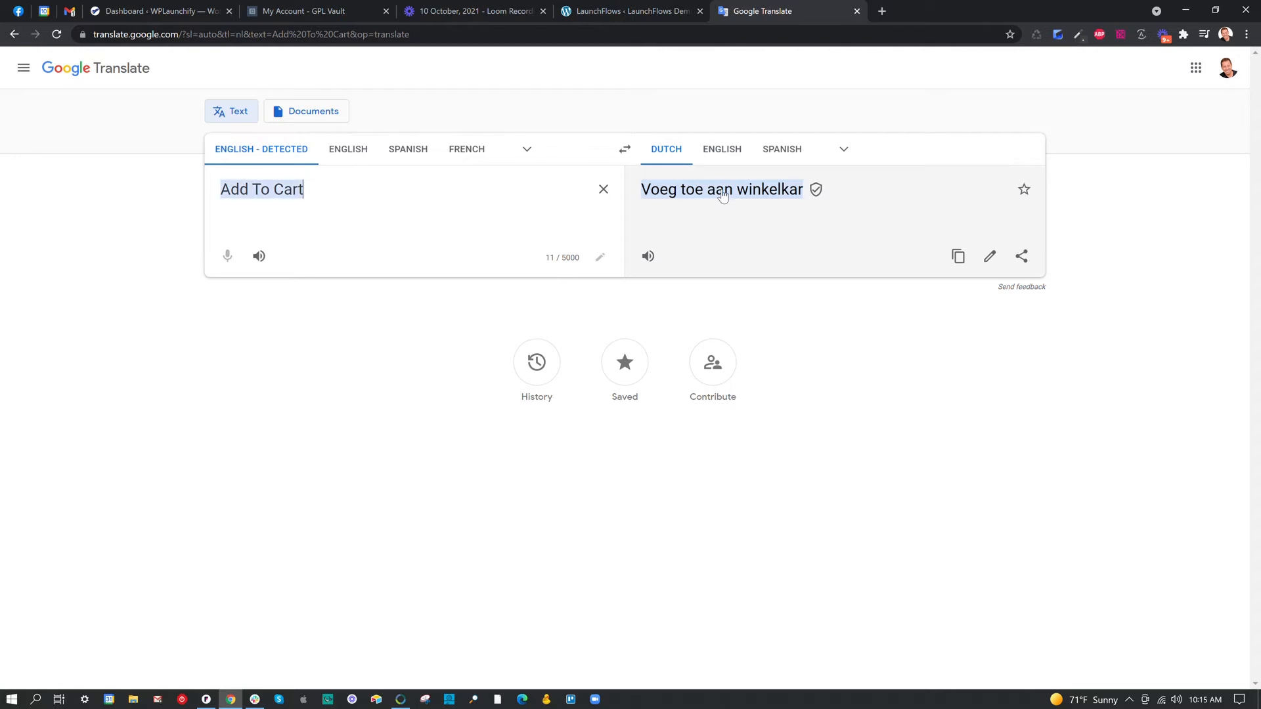
triple_click(725, 195)
right_click(727, 193)
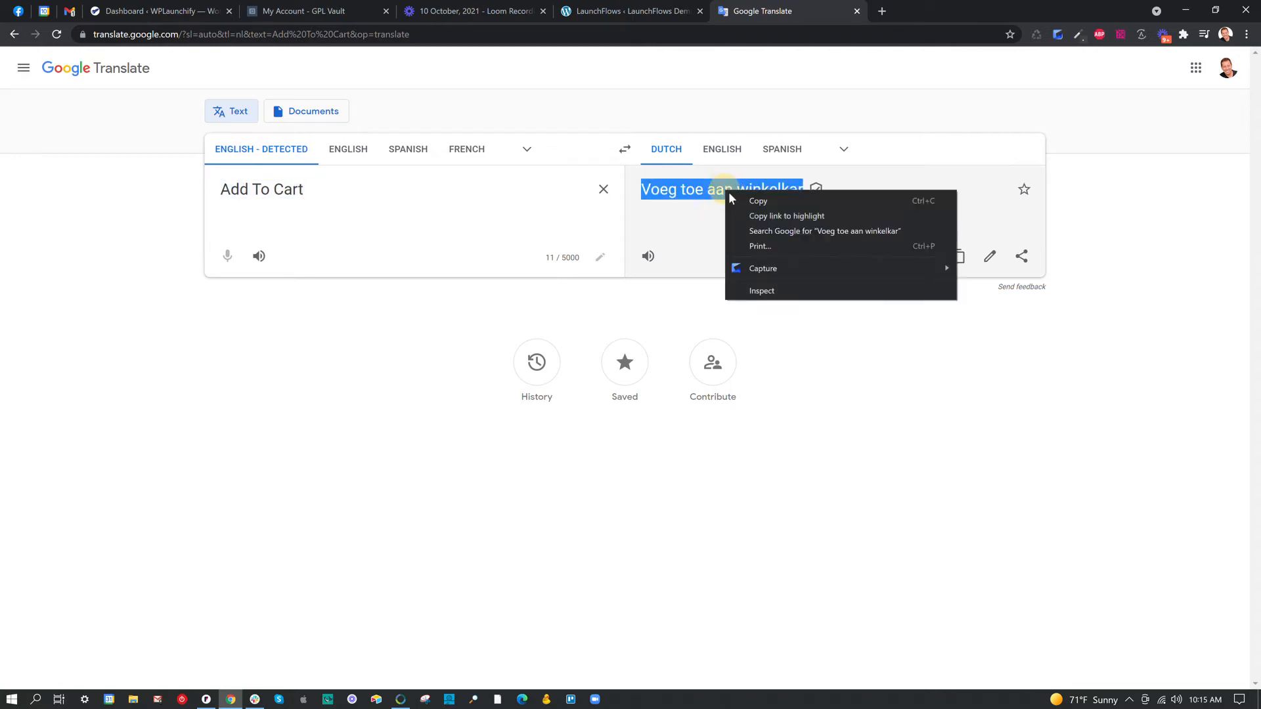
click(762, 201)
Return to the LaunchFlows options, paste "Voeg toe aan winkelkar" as the add-to-cart button text, and clear it again.
click(660, 10)
key(ctrl+v)
key(ctrl+a)
key(BackSpace)
click(660, 270)
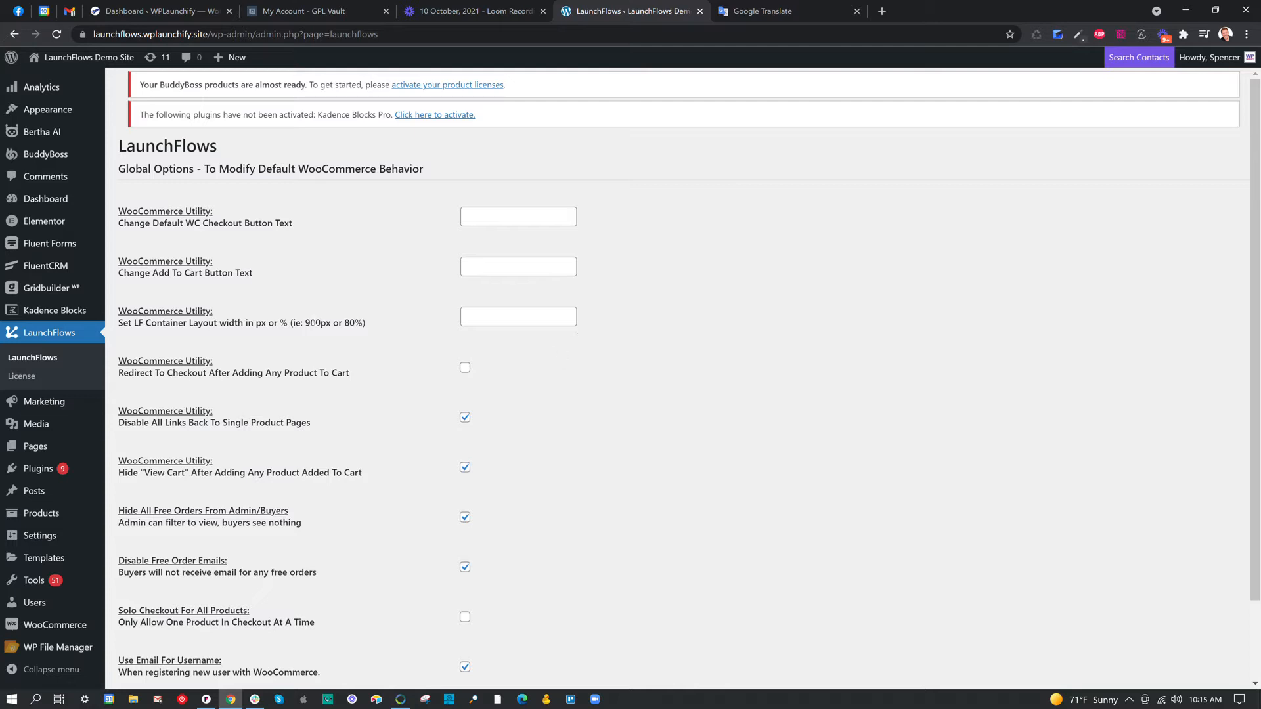
Start a new product in the block editor and collapse its short description section.
mouse_move(49, 513)
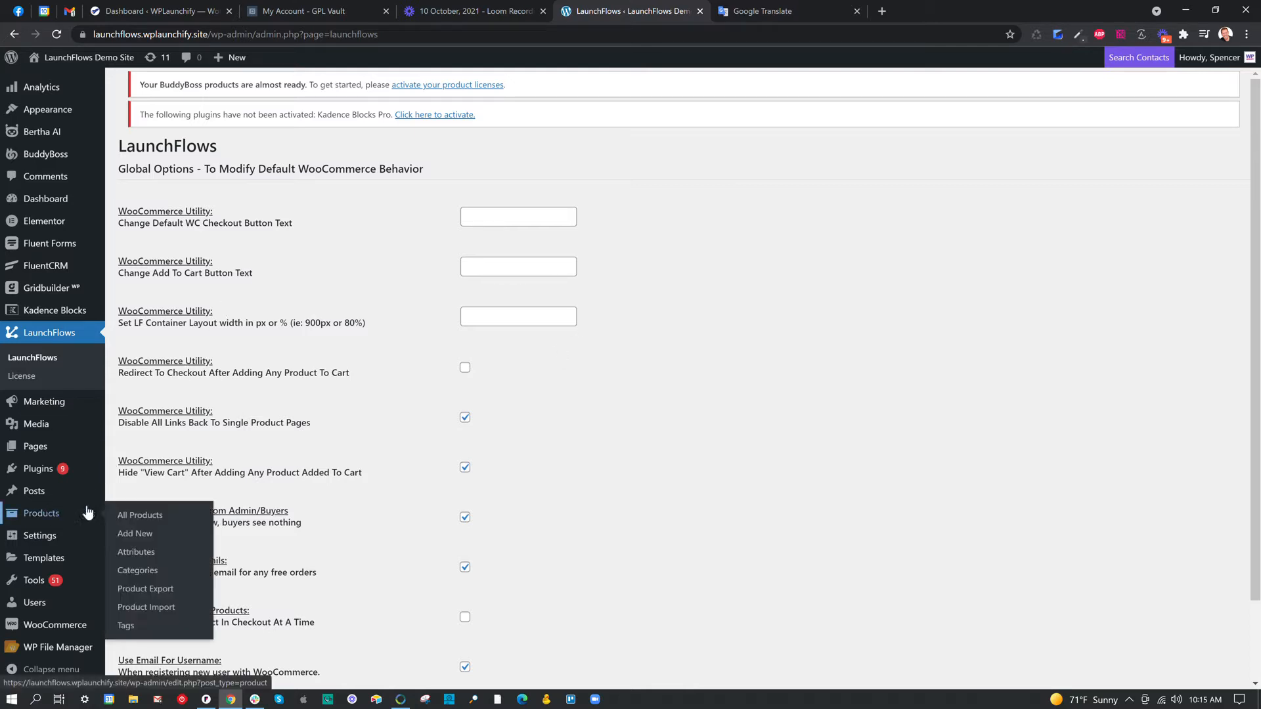
click(152, 519)
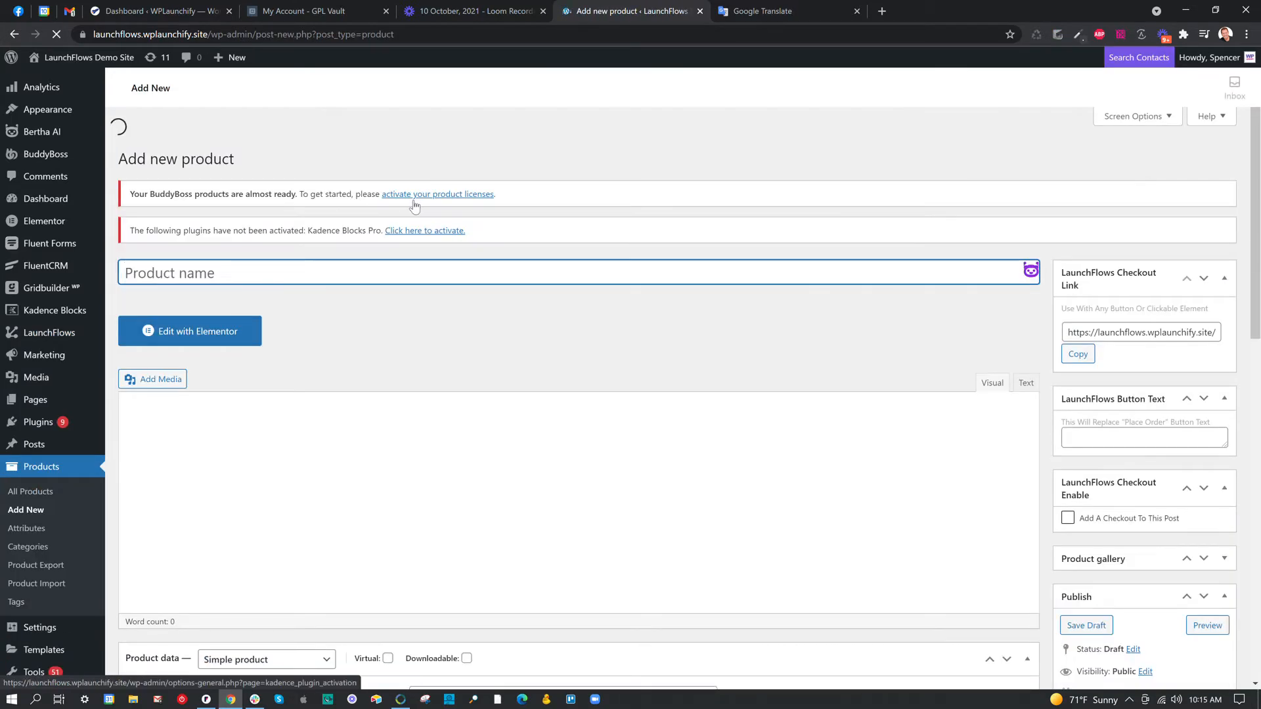
scroll(707, 239, down, 1)
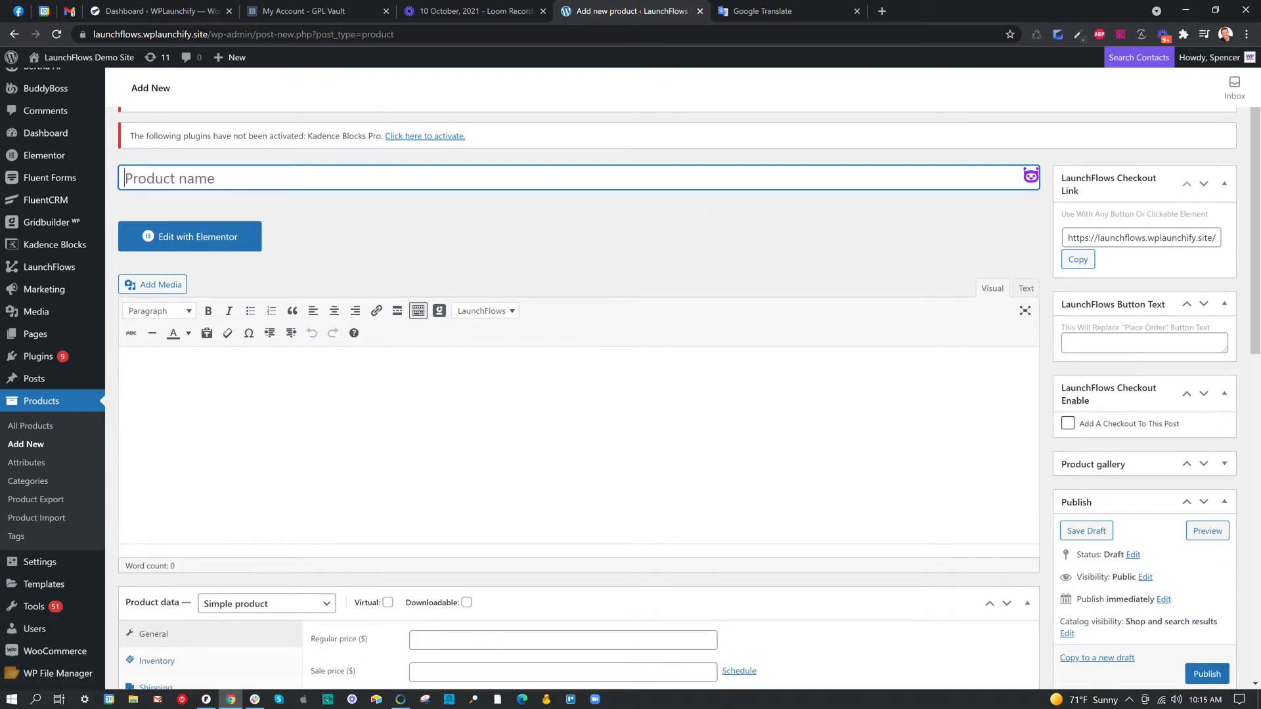
scroll(1081, 328, down, 5)
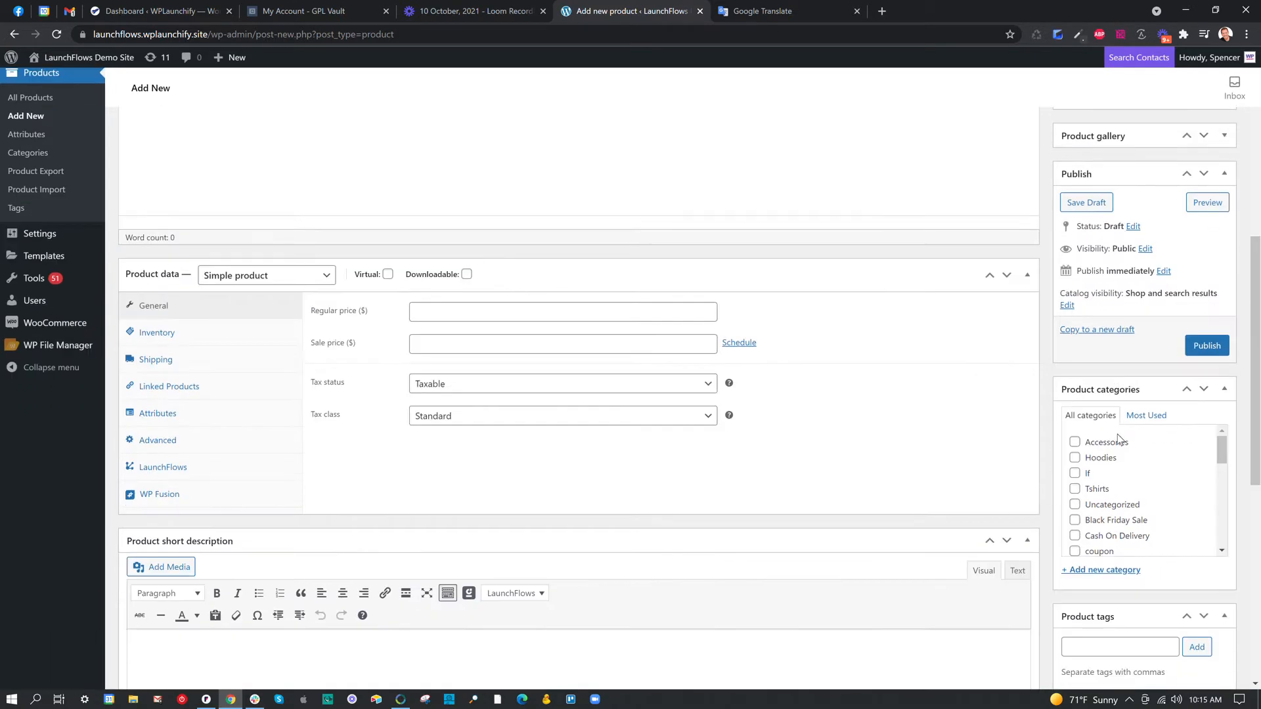
scroll(1103, 389, down, 7)
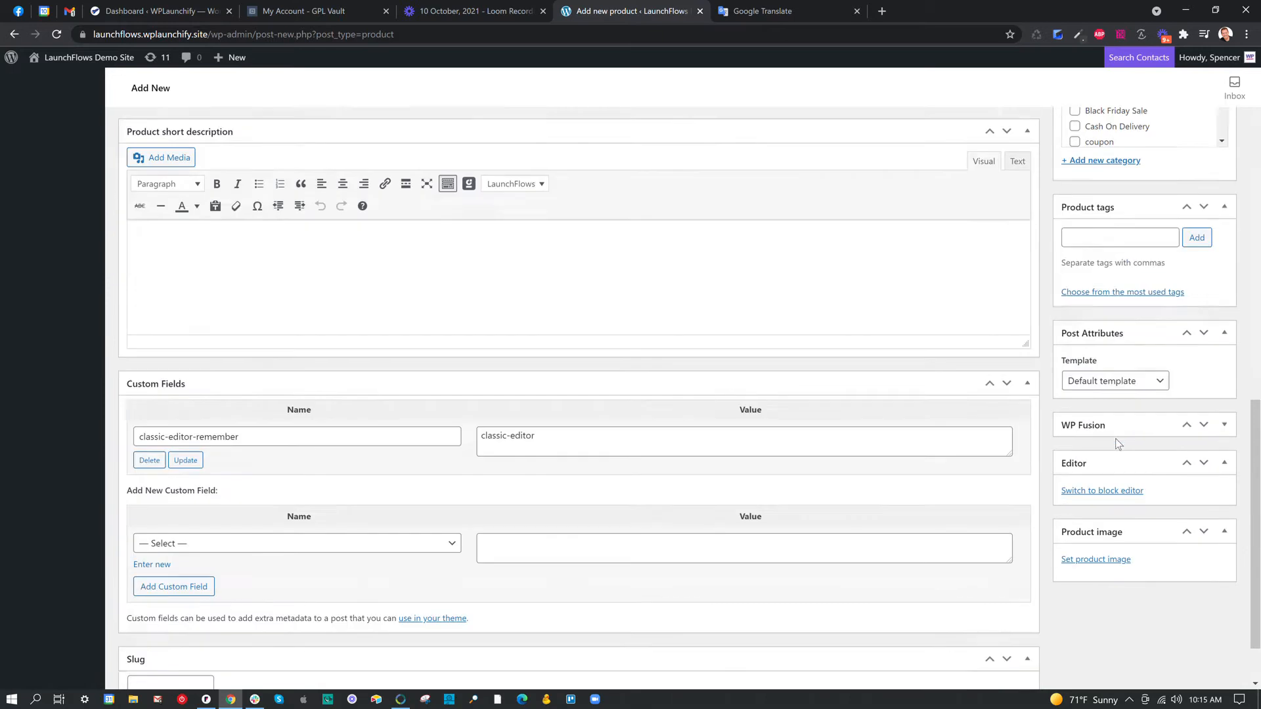
click(1101, 419)
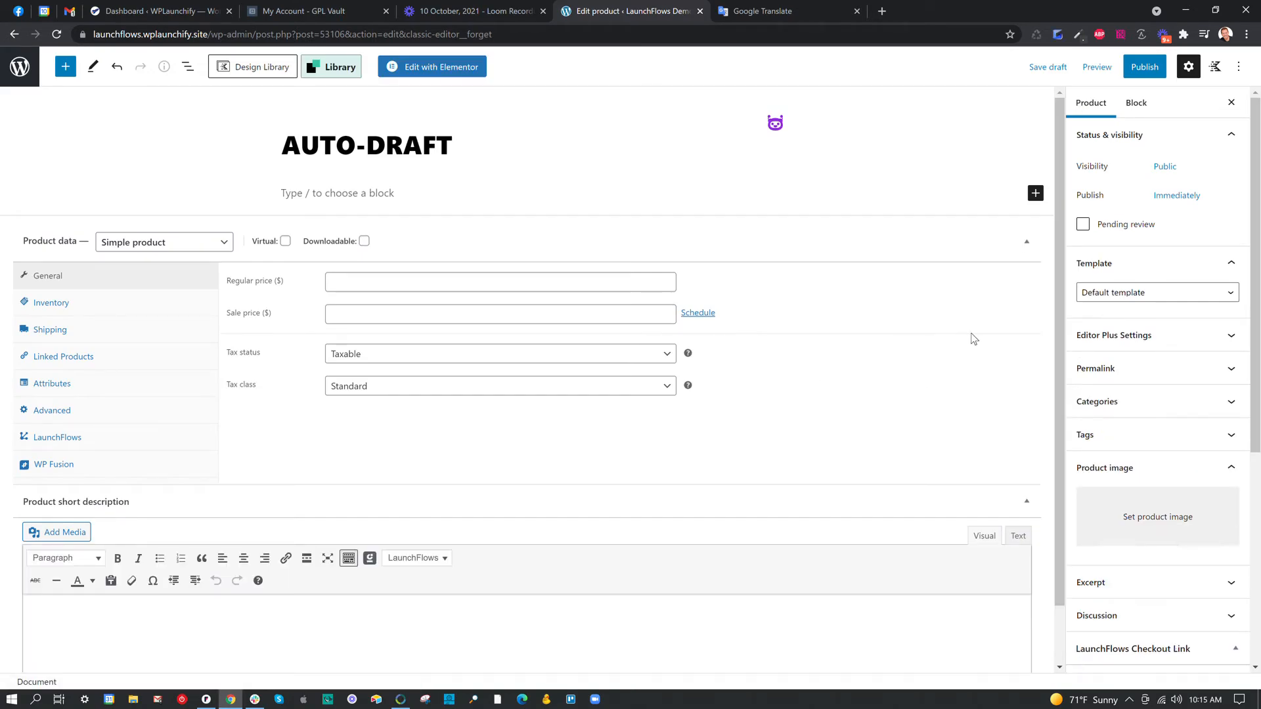
click(1027, 501)
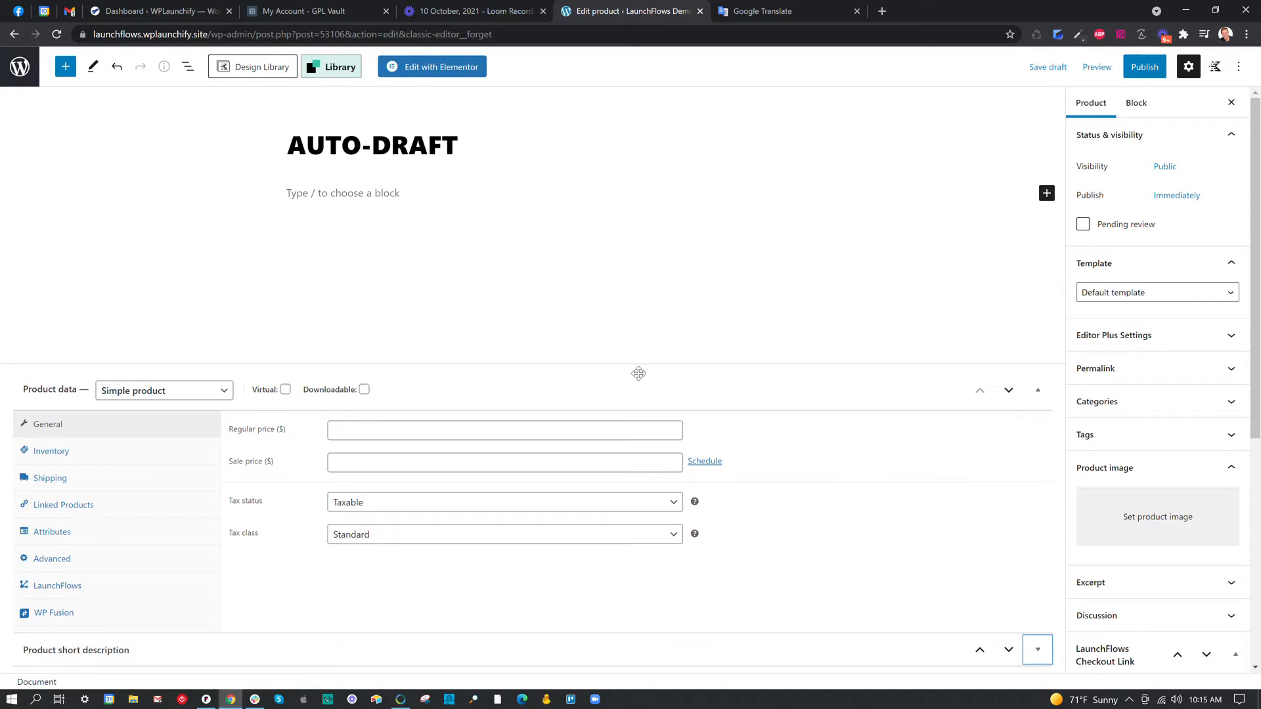
Title the product "A Product In BuddyBoss".
click(438, 142)
key(End)
key(BackSpace)
key(BackSpace)
key(BackSpace)
key(BackSpace)
key(BackSpace)
key(BackSpace)
key(BackSpace)
key(BackSpace)
key(BackSpace)
key(BackSpace)
text(A Porud)
key(BackSpace)
key(BackSpace)
key(BackSpace)
key(BackSpace)
text(roduct In )
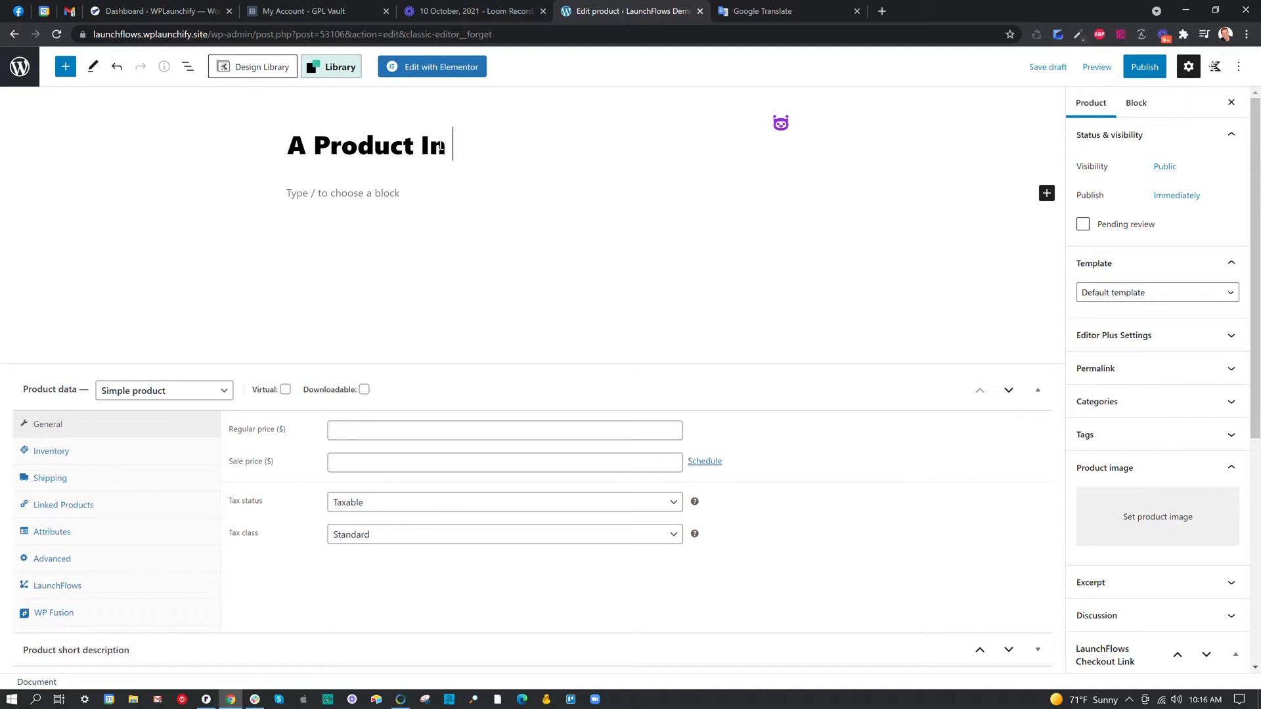
text(BuddyBoss)
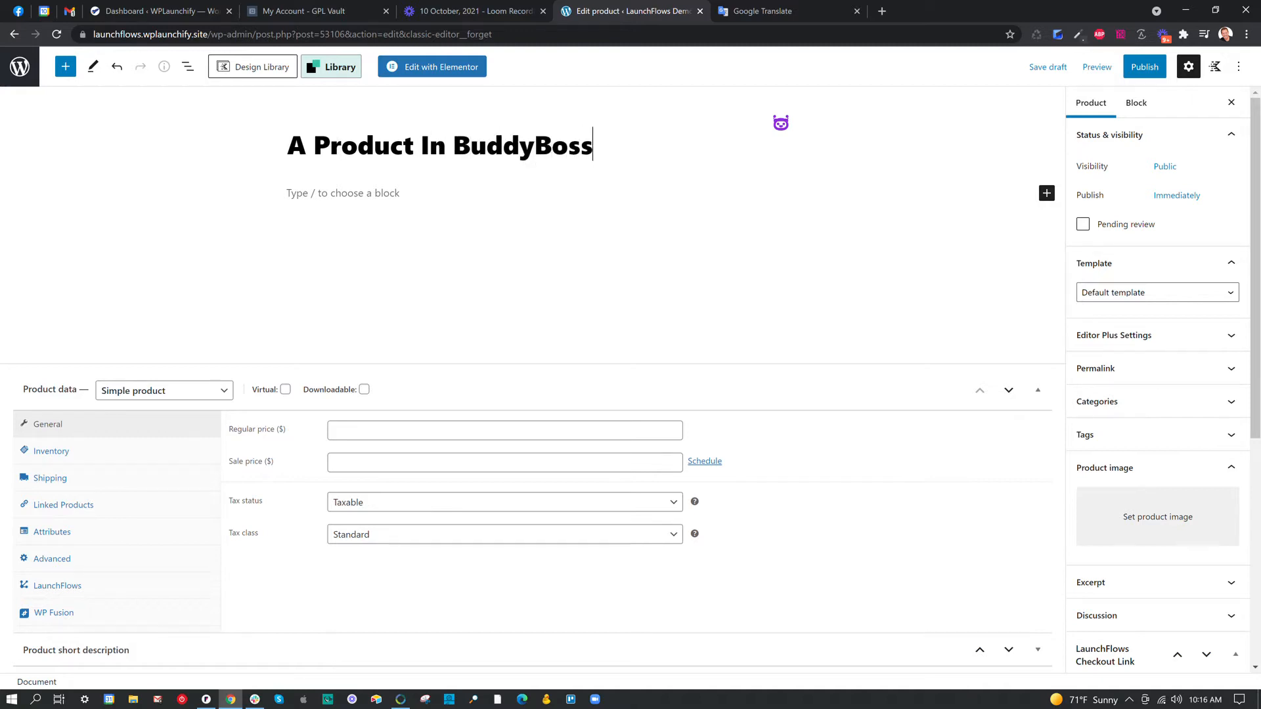
Publish the new product with public visibility and dismiss the publishing panel.
click(1143, 69)
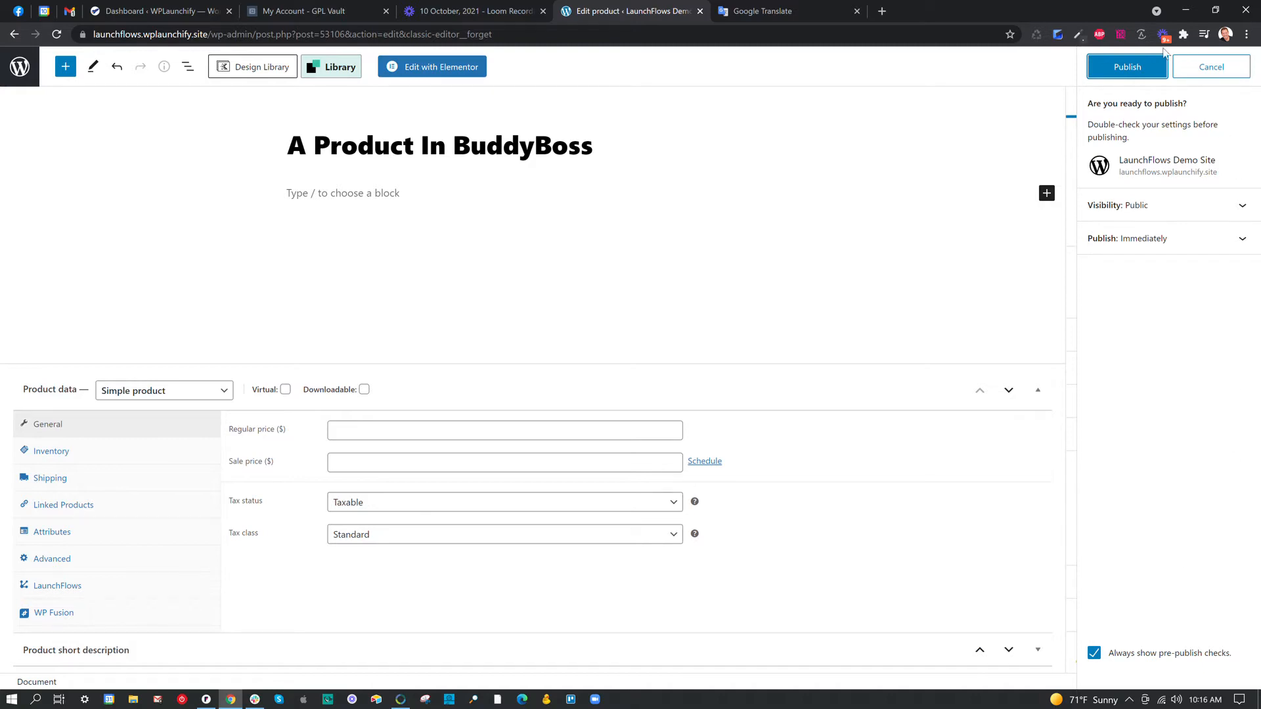
click(1145, 62)
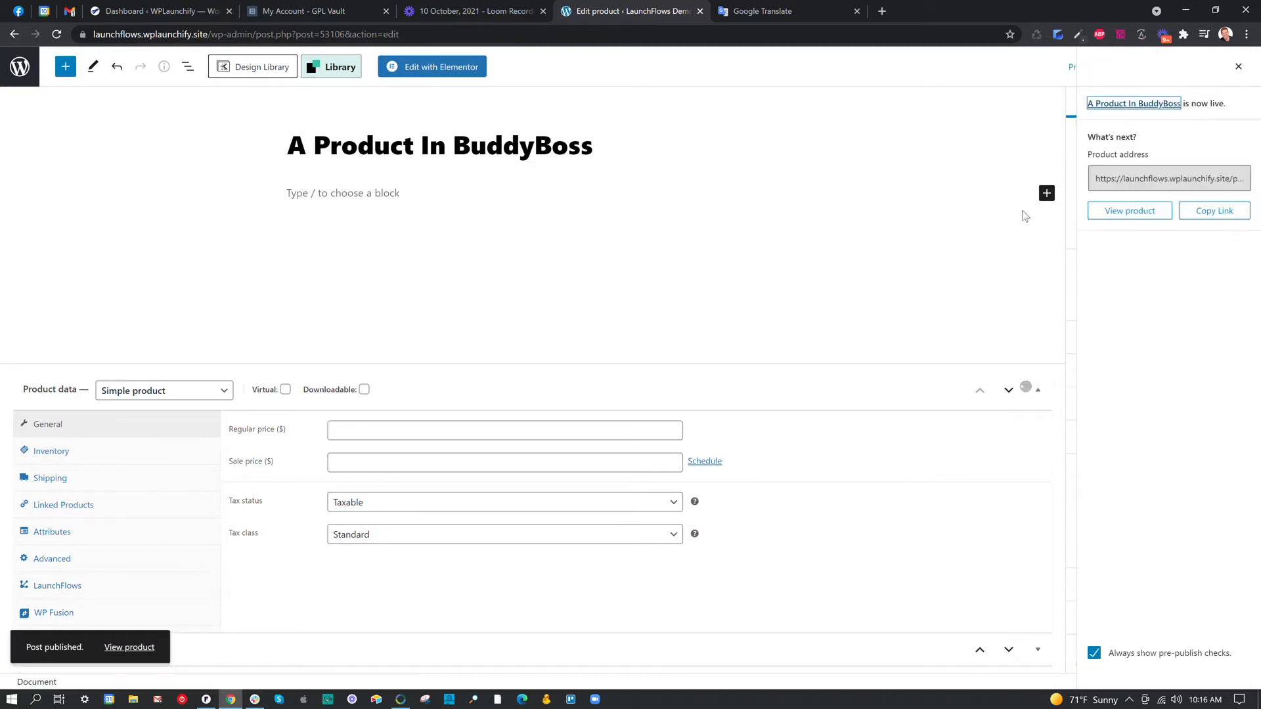
click(1238, 66)
Set the pizza picture product_1.jpg from the media library as the product image.
scroll(1138, 448, down, 5)
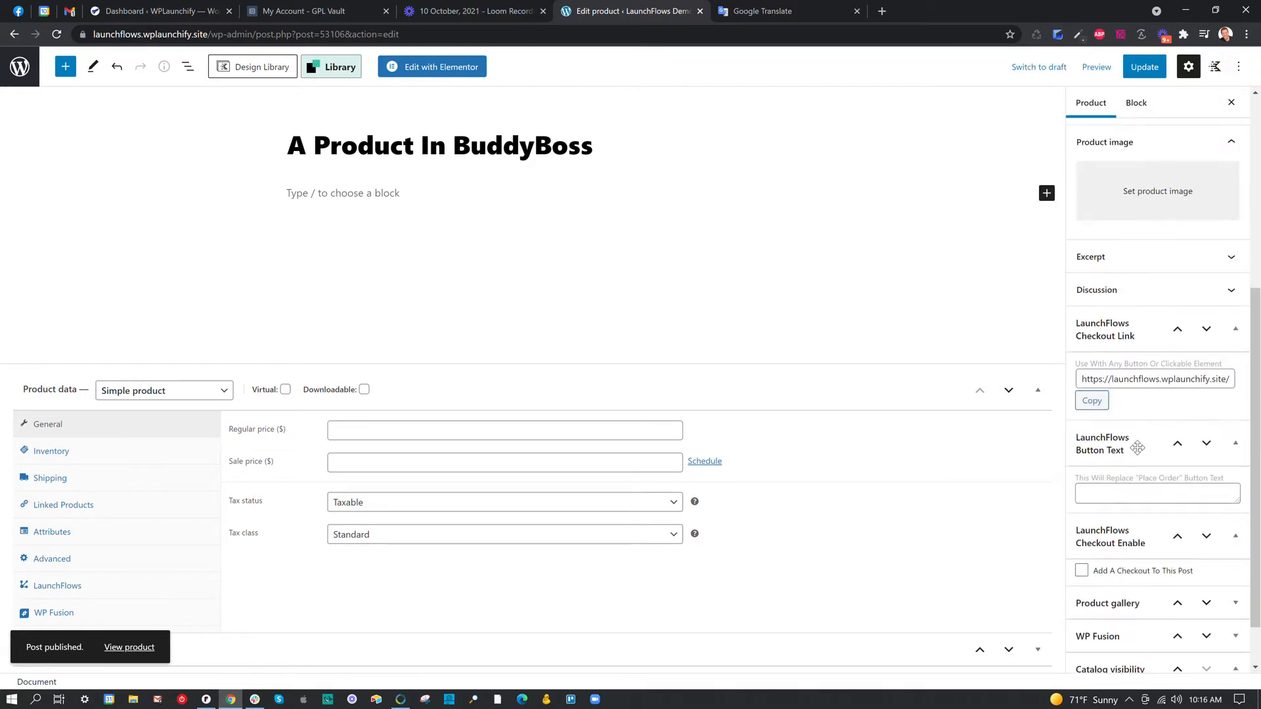
click(1151, 197)
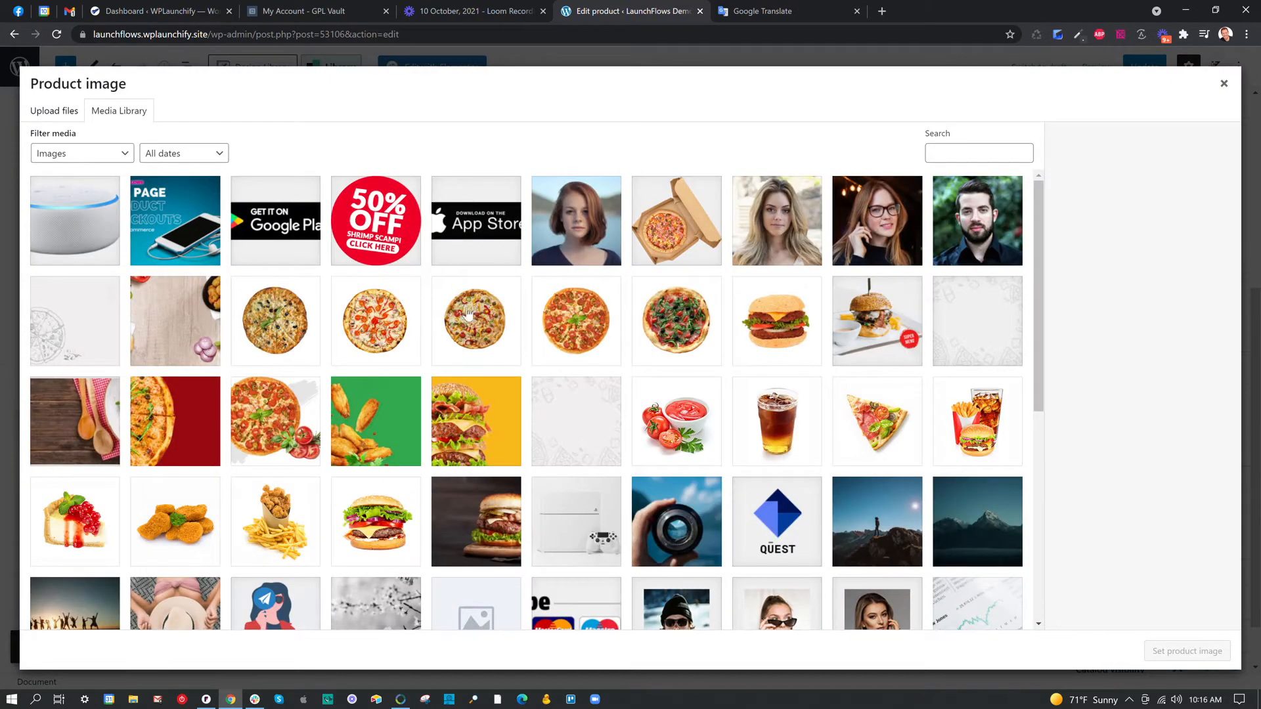
click(669, 326)
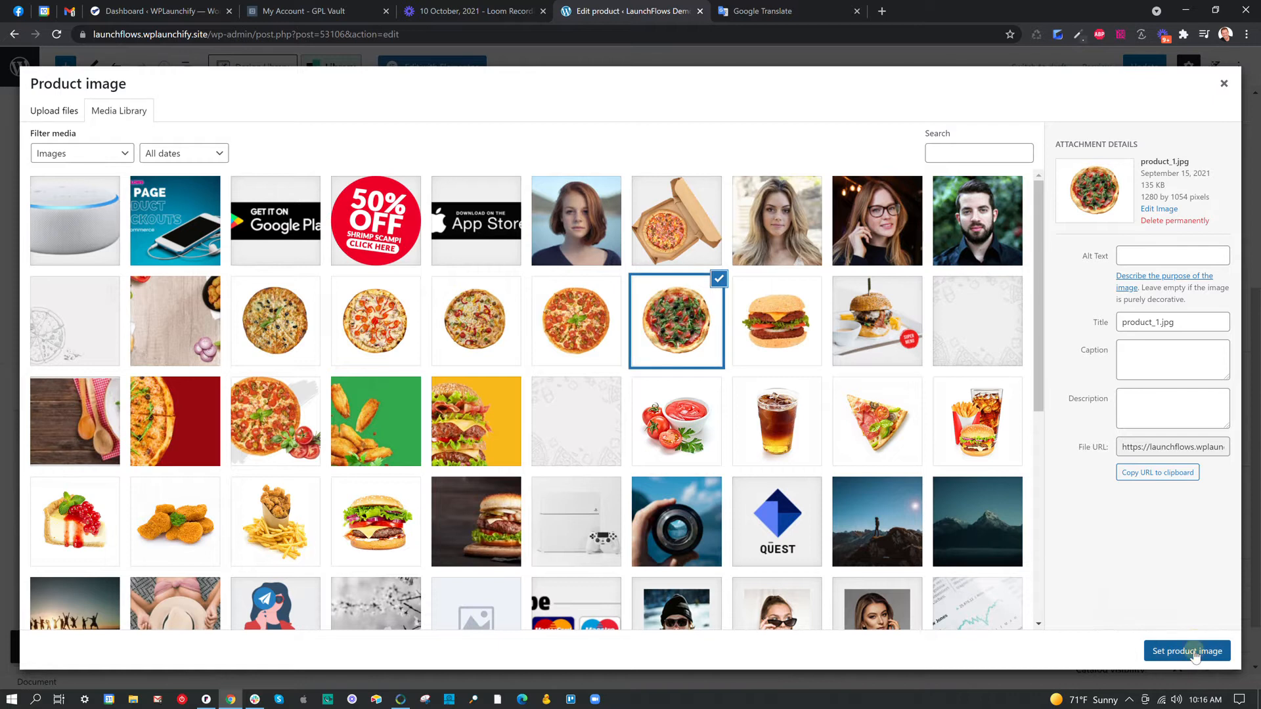
click(1194, 653)
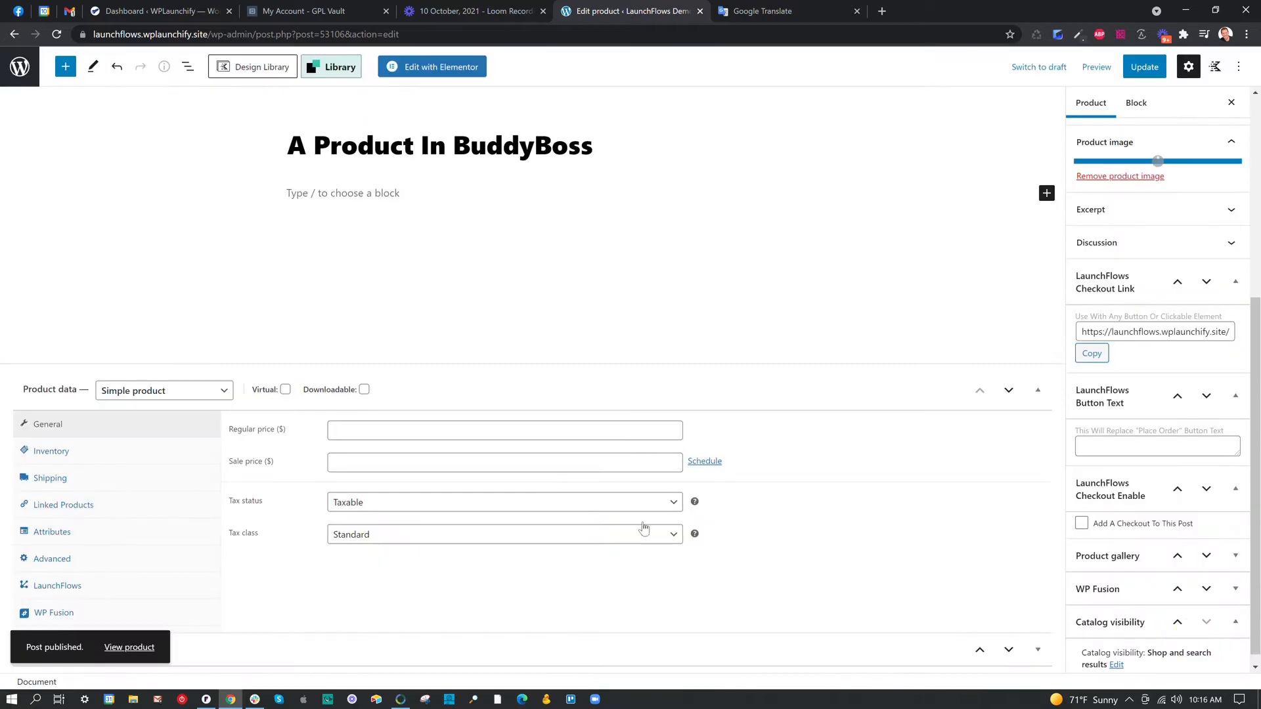
Mark the product as virtual, set its regular price to 10, and update it.
click(286, 390)
click(473, 457)
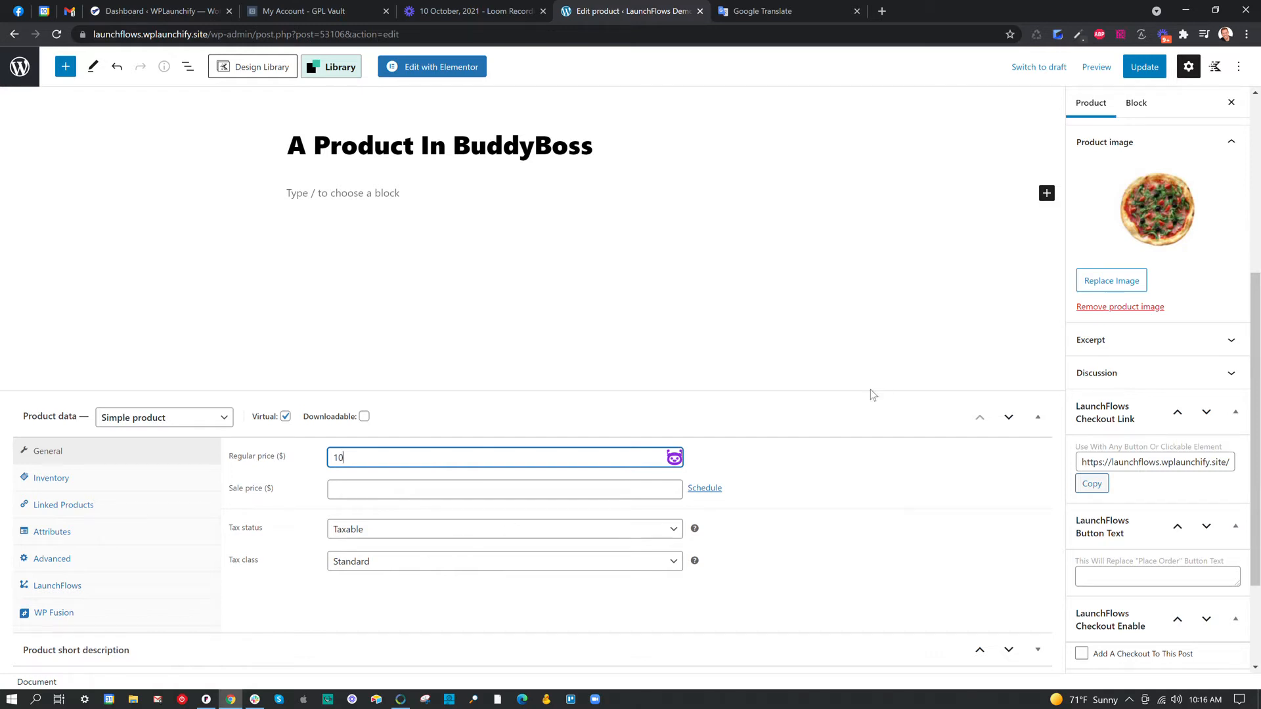
click(1143, 67)
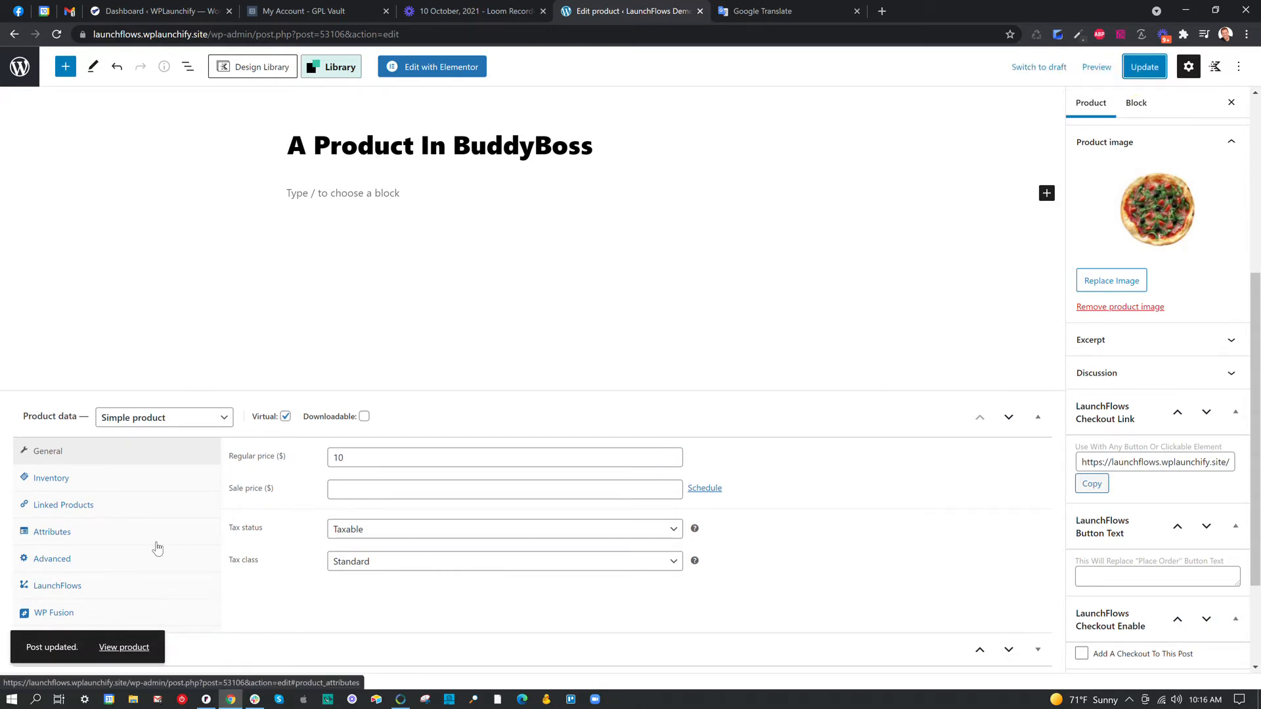
In the product's LaunchFlows settings, set the product template to Original Template and update the product.
click(84, 586)
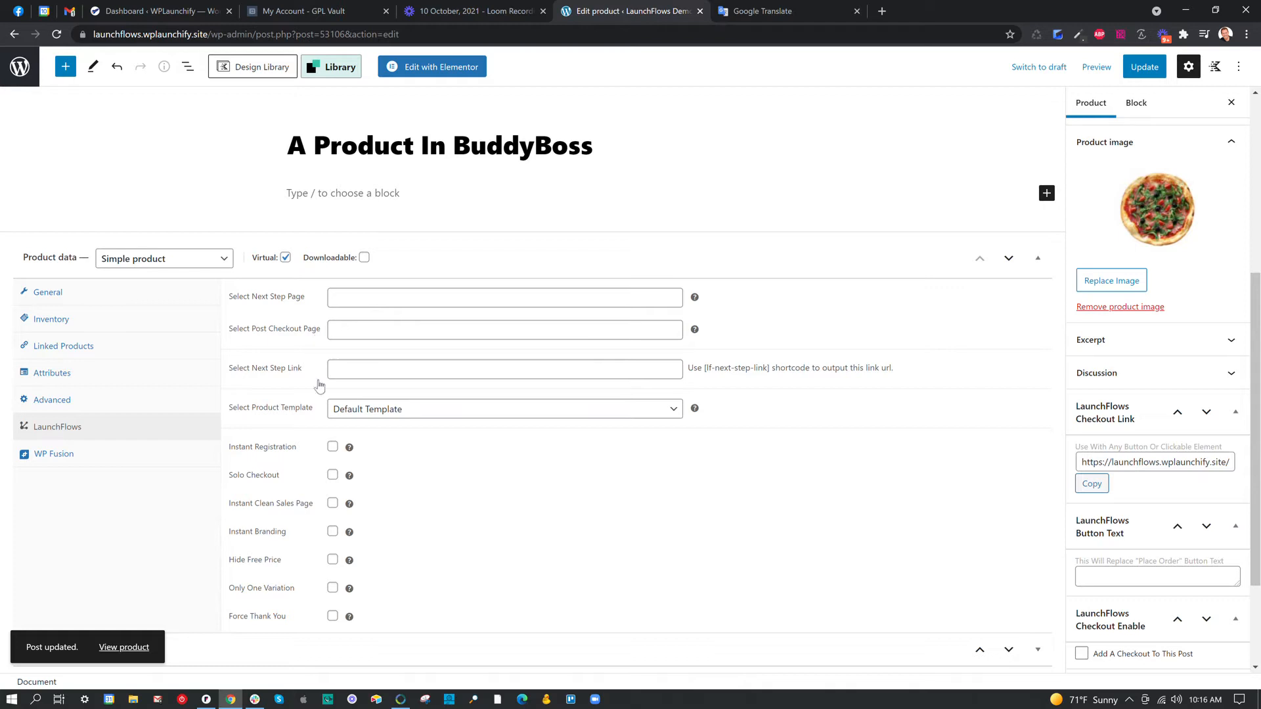
drag(314, 408, 232, 408)
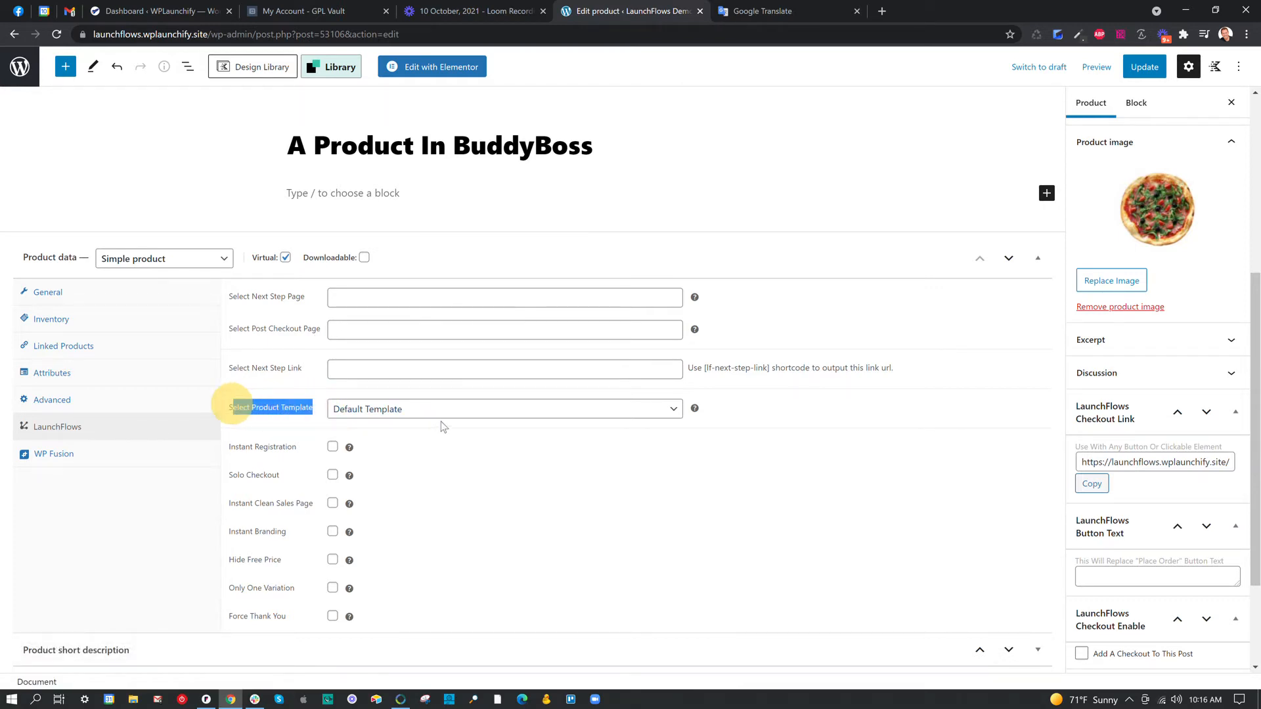
click(447, 411)
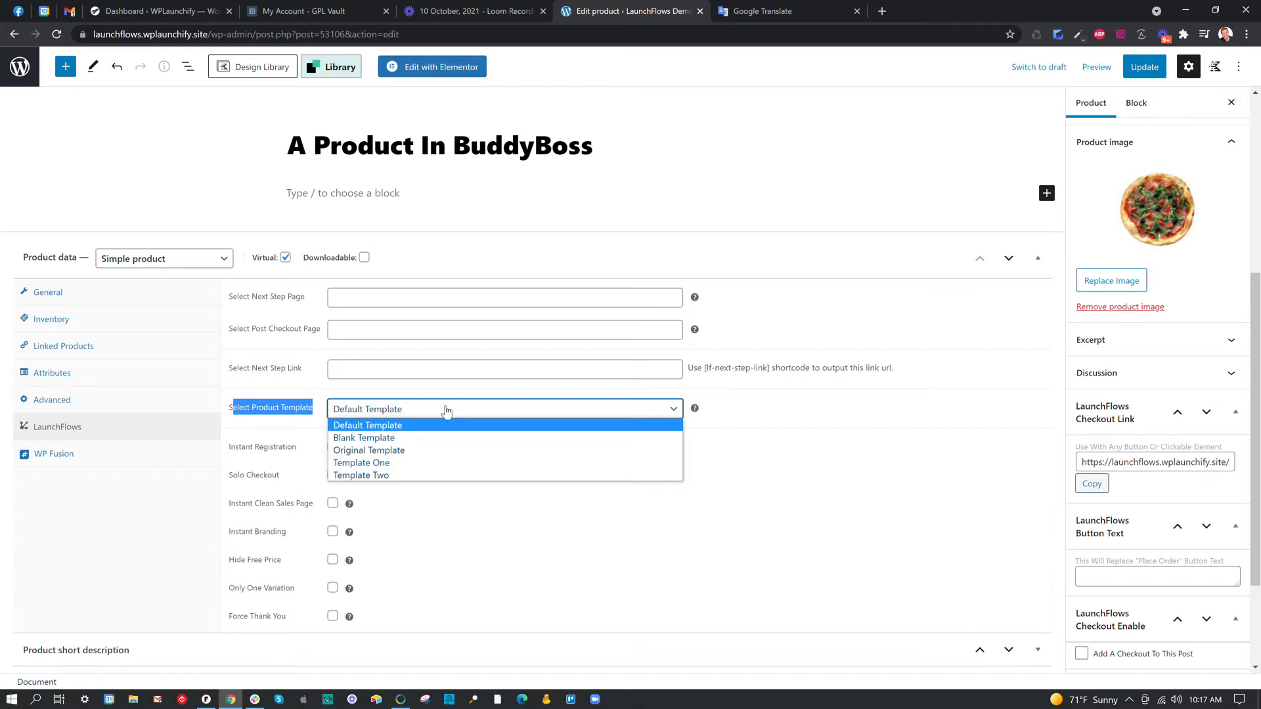
click(368, 451)
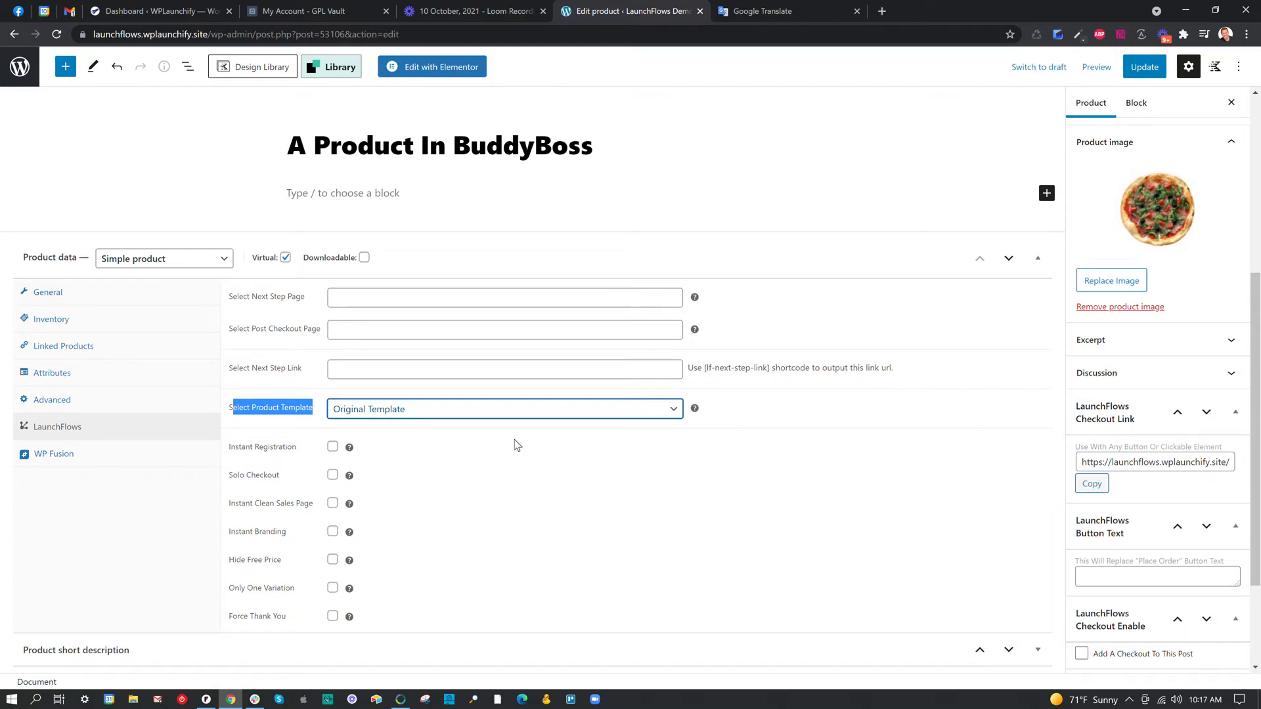
click(433, 414)
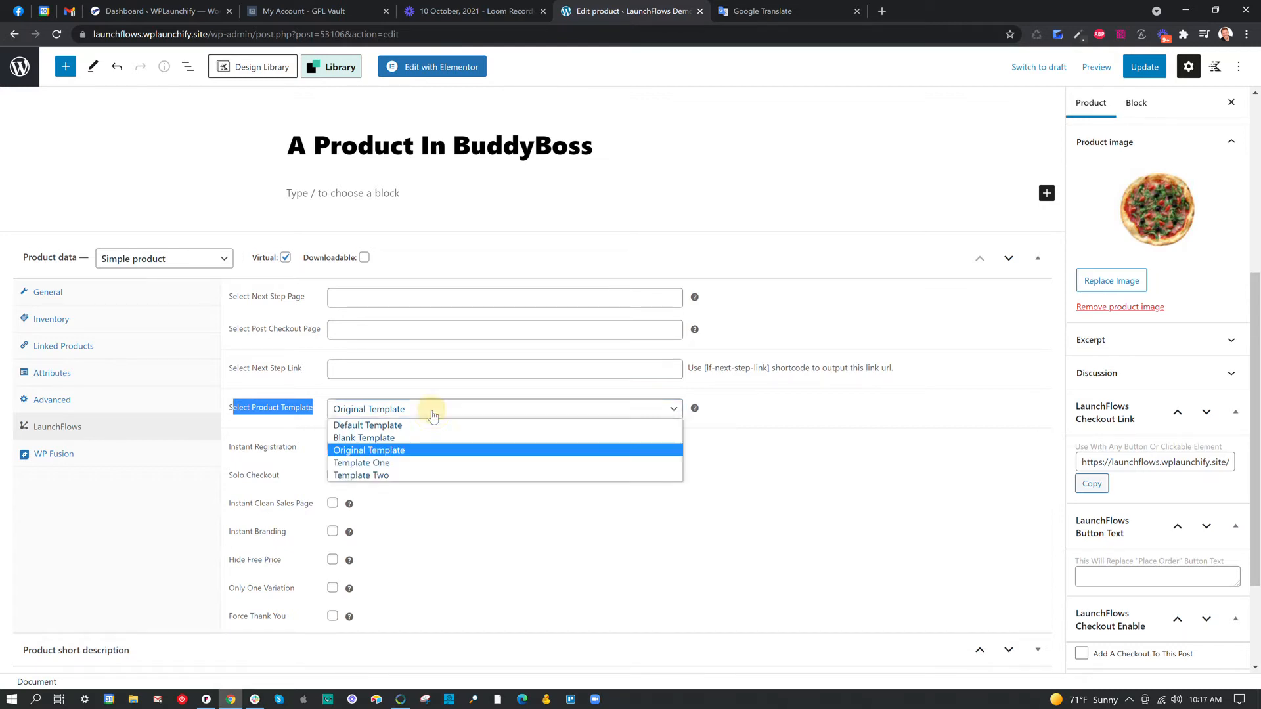
click(416, 450)
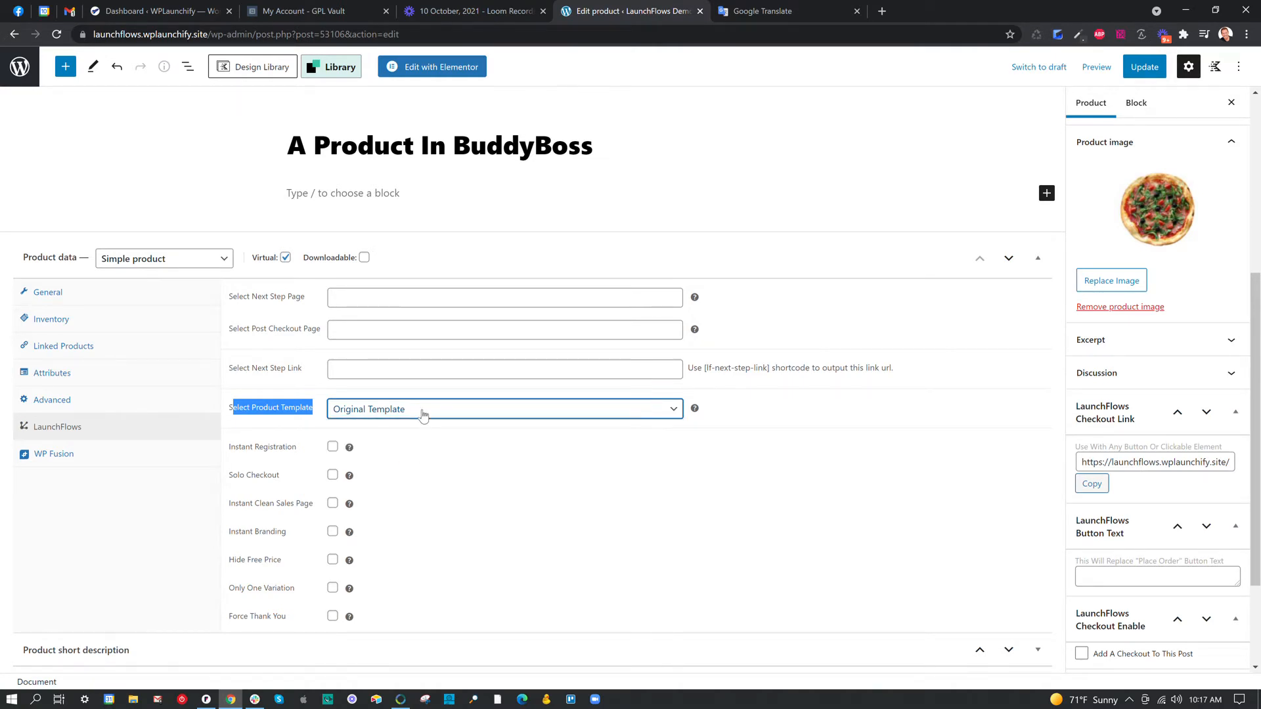
click(320, 193)
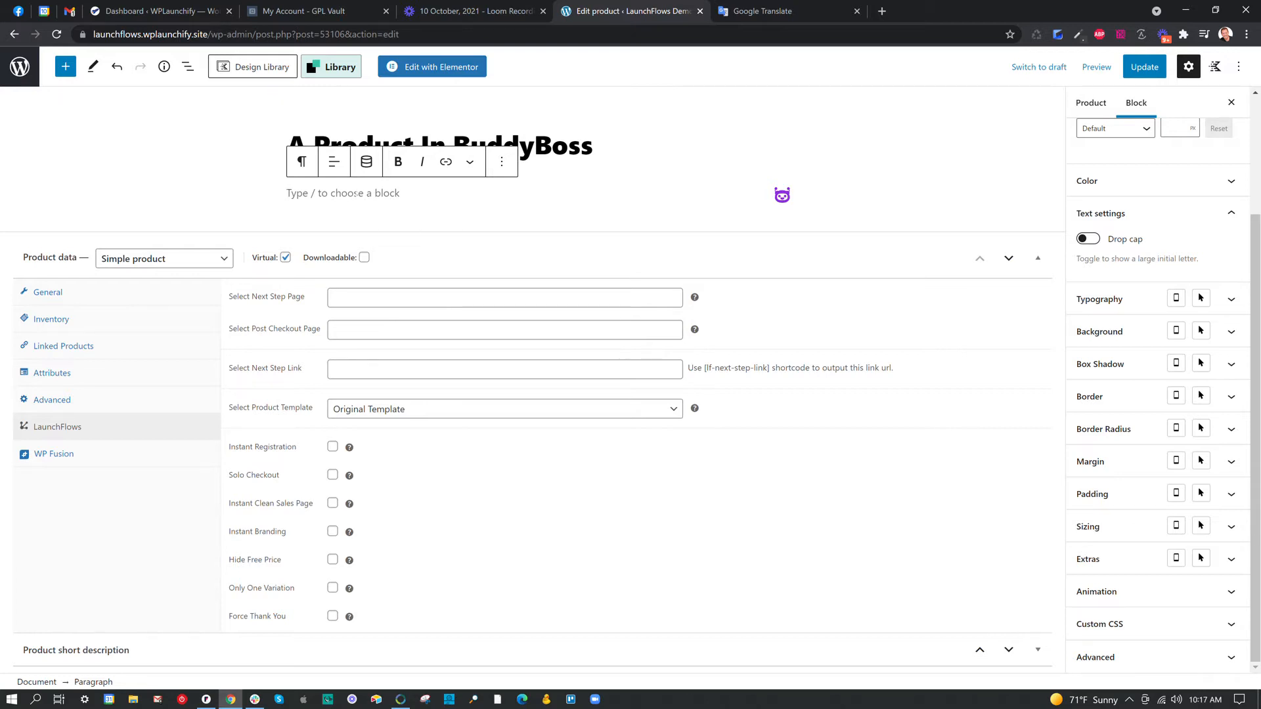
click(439, 417)
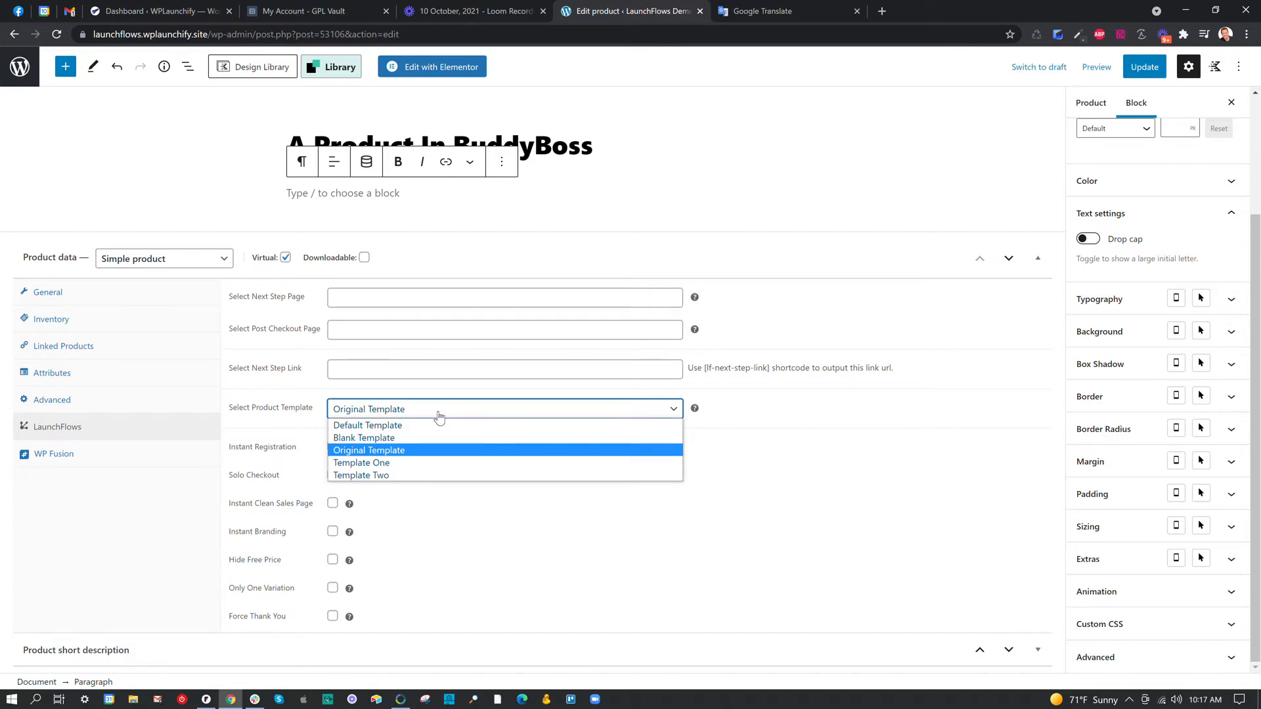
click(396, 451)
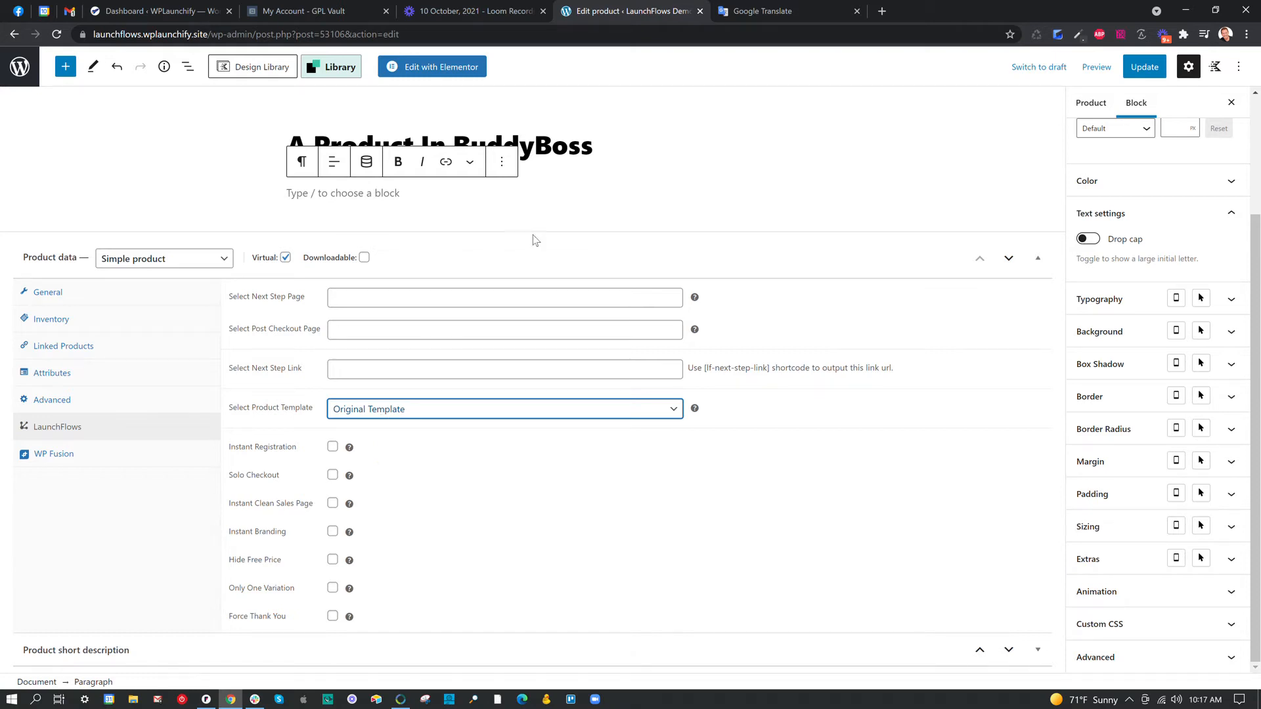
click(1153, 68)
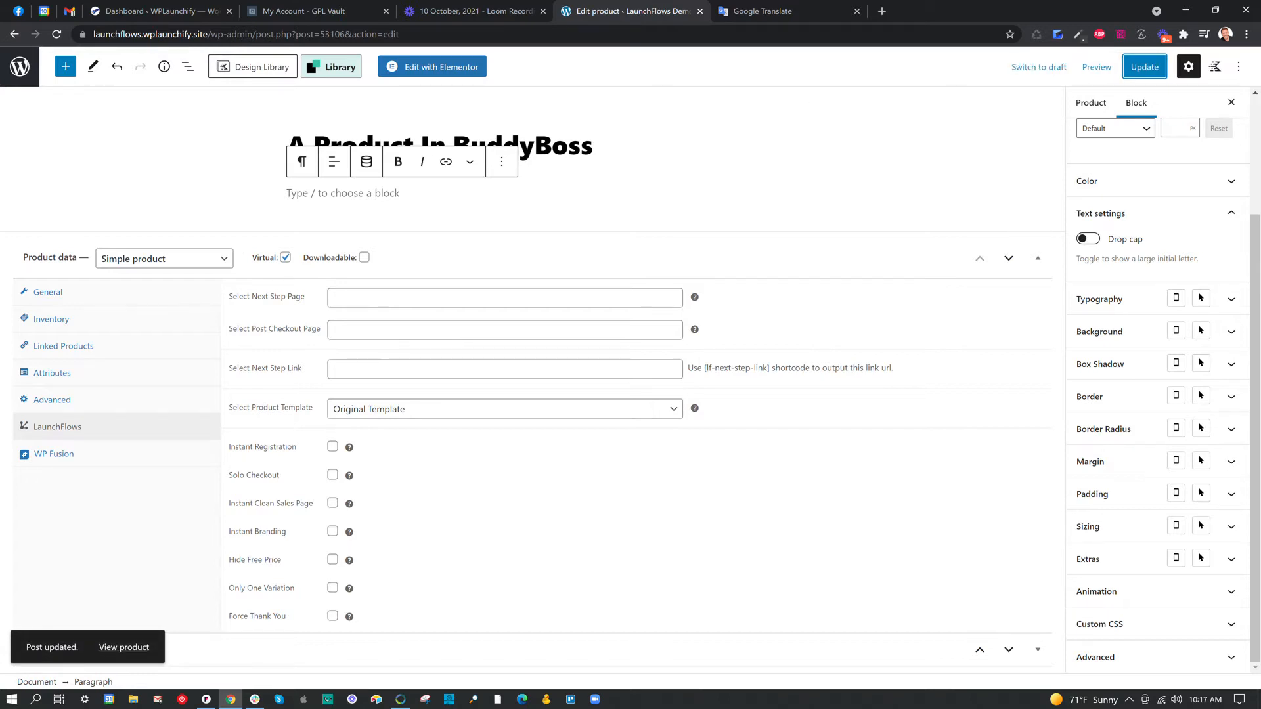
Preview the product in a new tab and look over its page layout.
click(1095, 65)
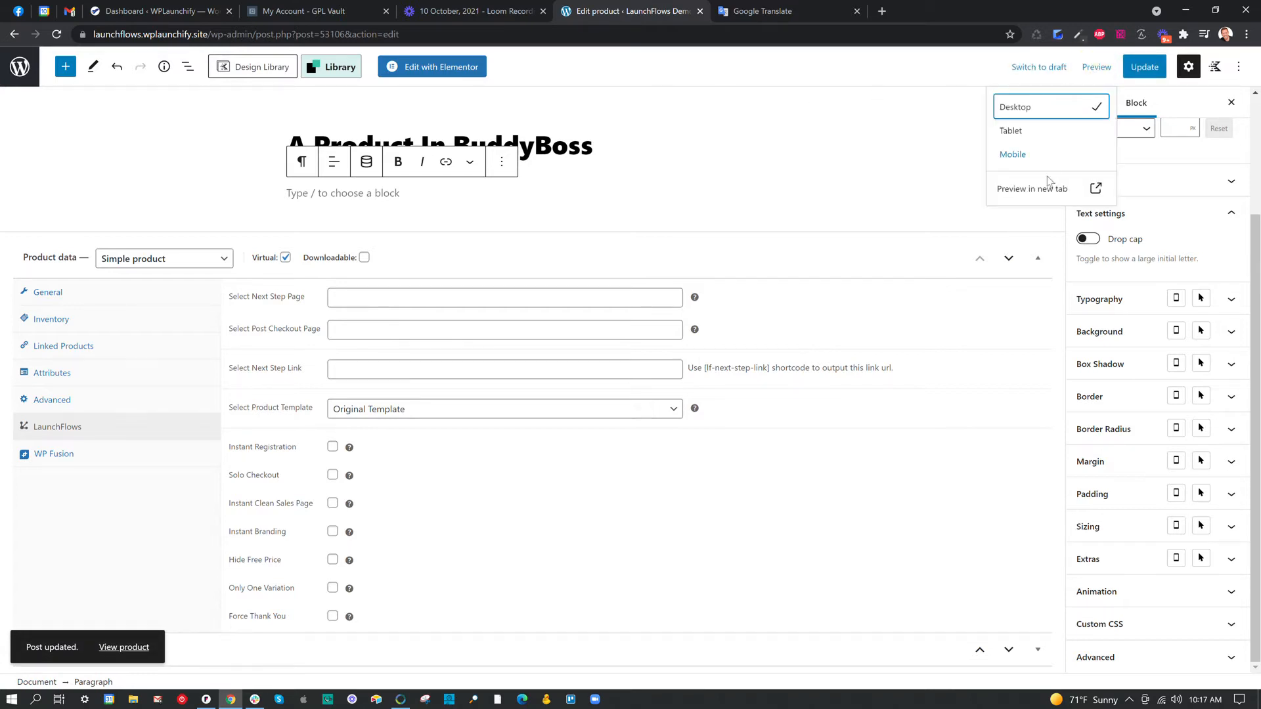
click(1038, 189)
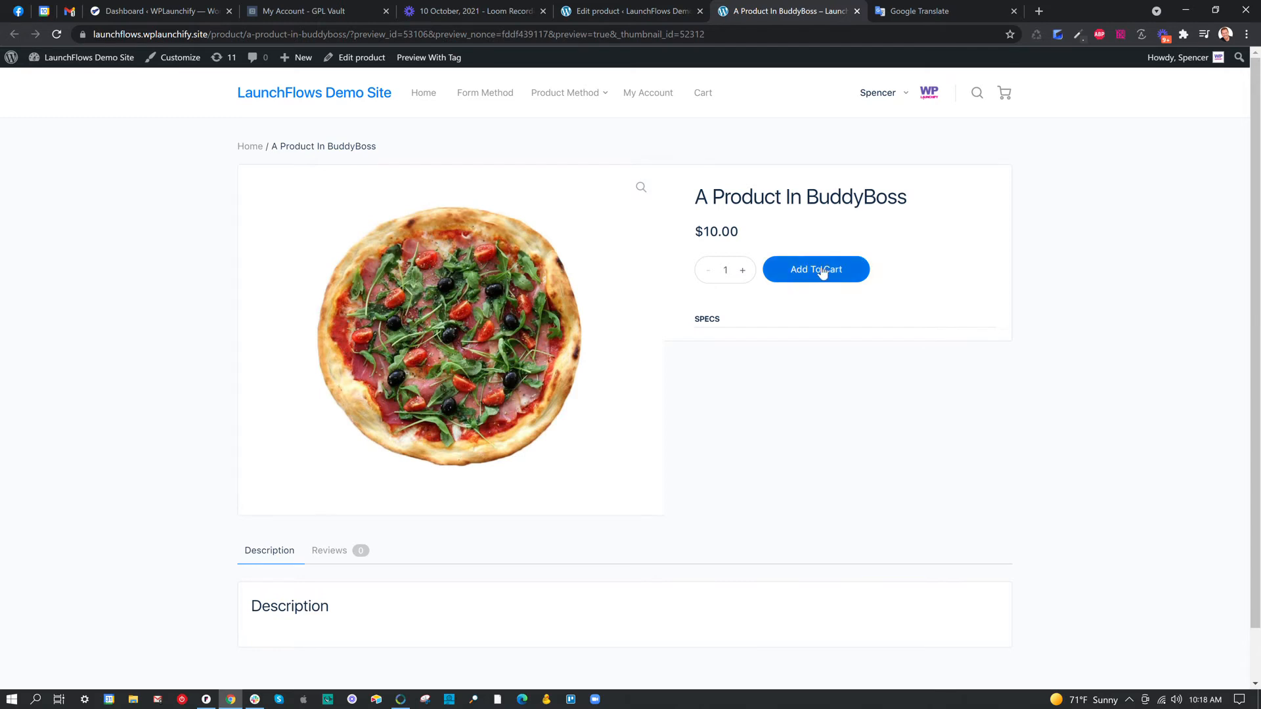
scroll(460, 493, down, 1)
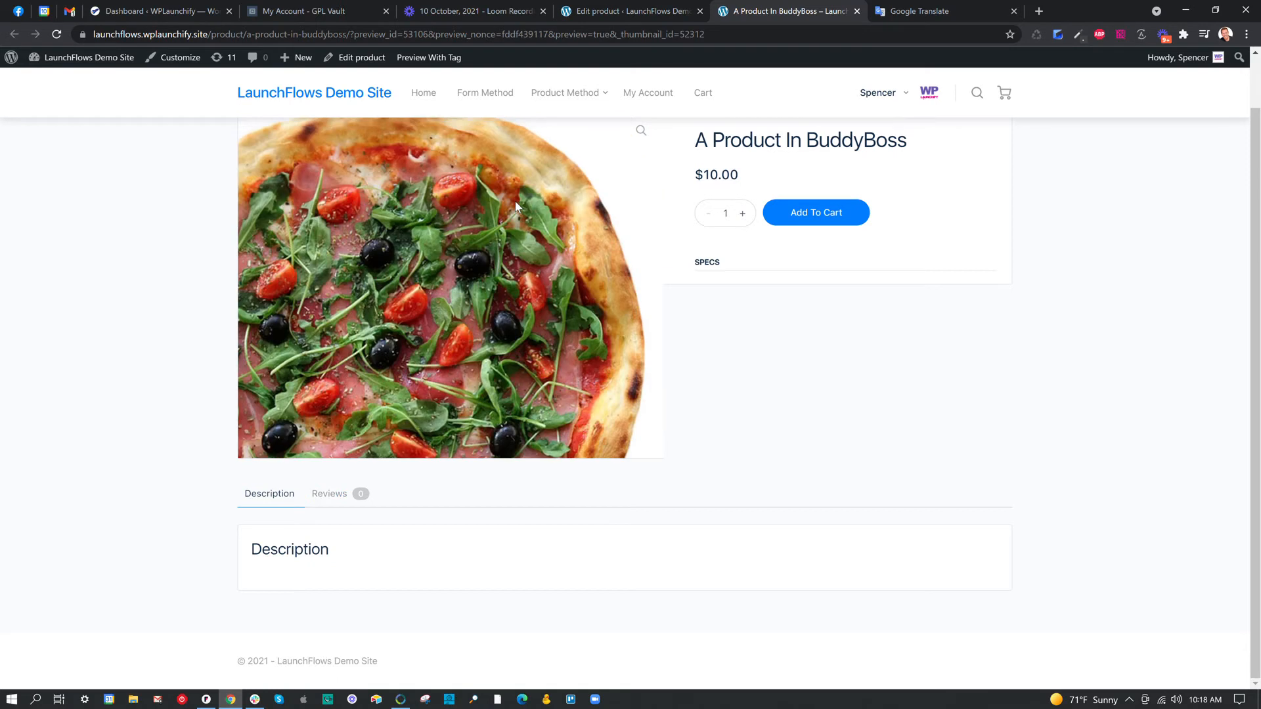
Back in the product editor, add the description paragraphs "asdfasdfasdfa" and "asdfasdfasdfasdf" and update the product.
click(647, 9)
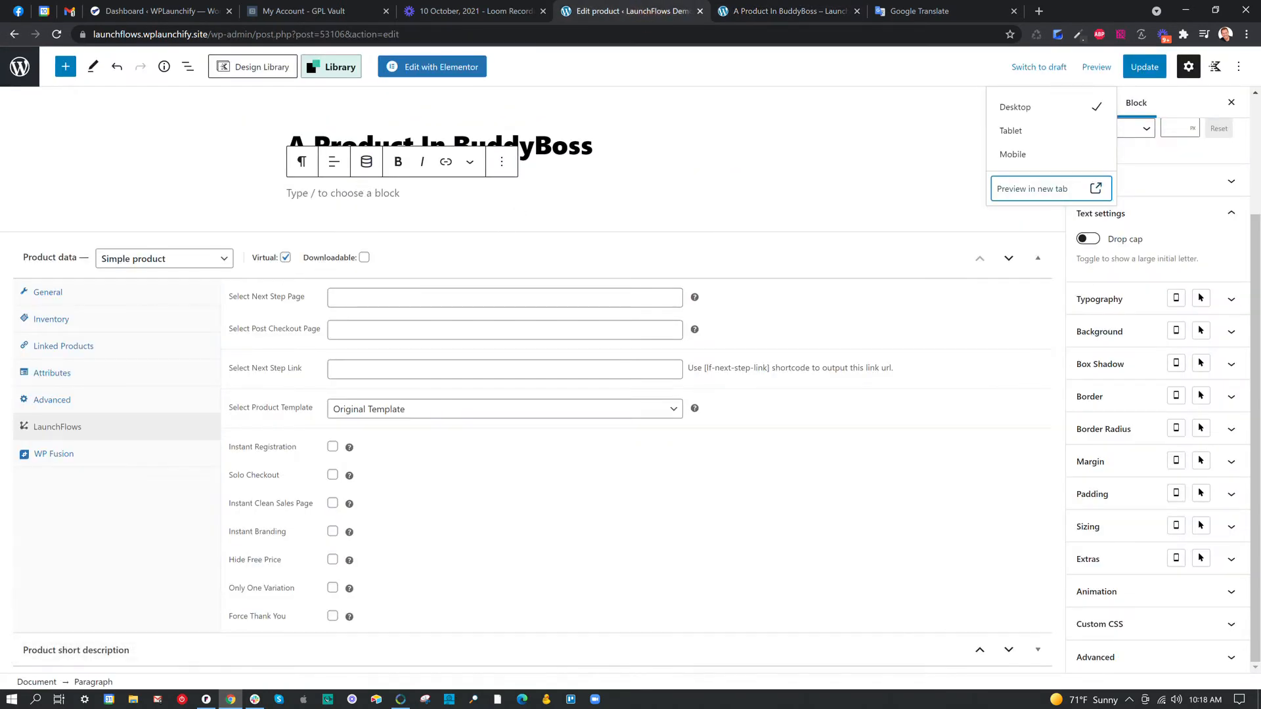
click(364, 193)
text(asdfasdfasdf)
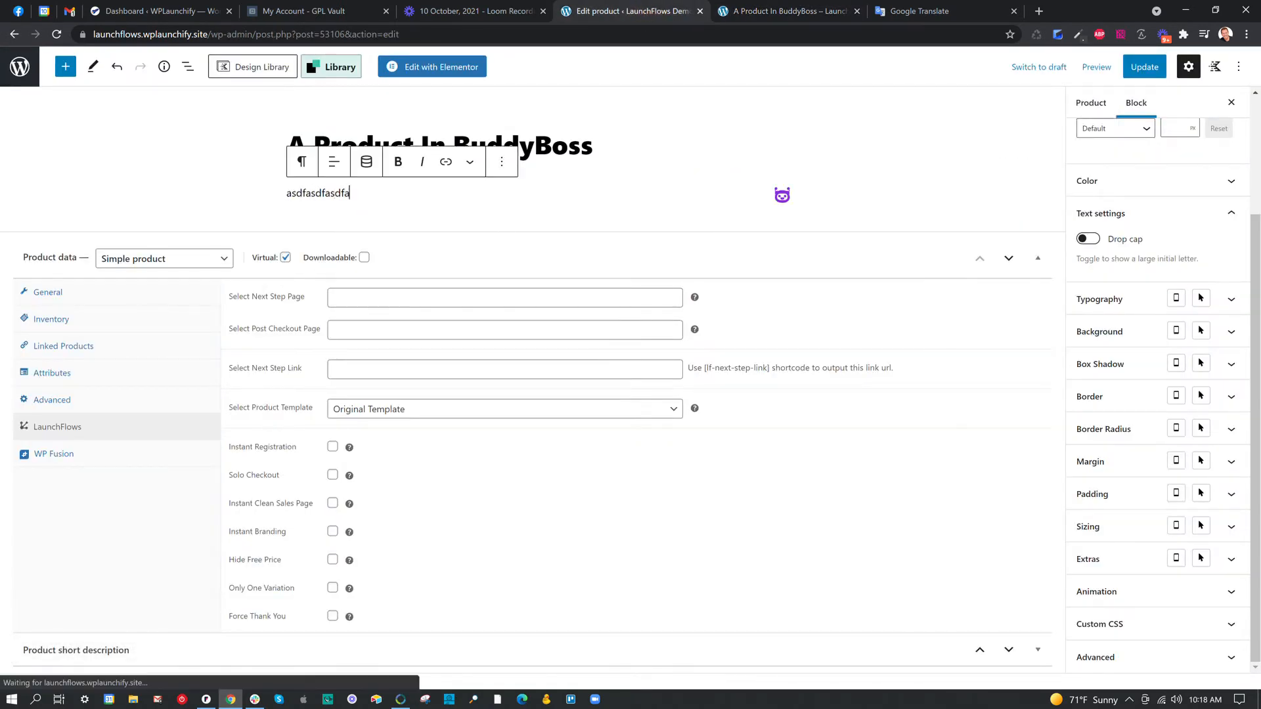
text(a)
key(Return)
text(asdfasdfasdfasdf)
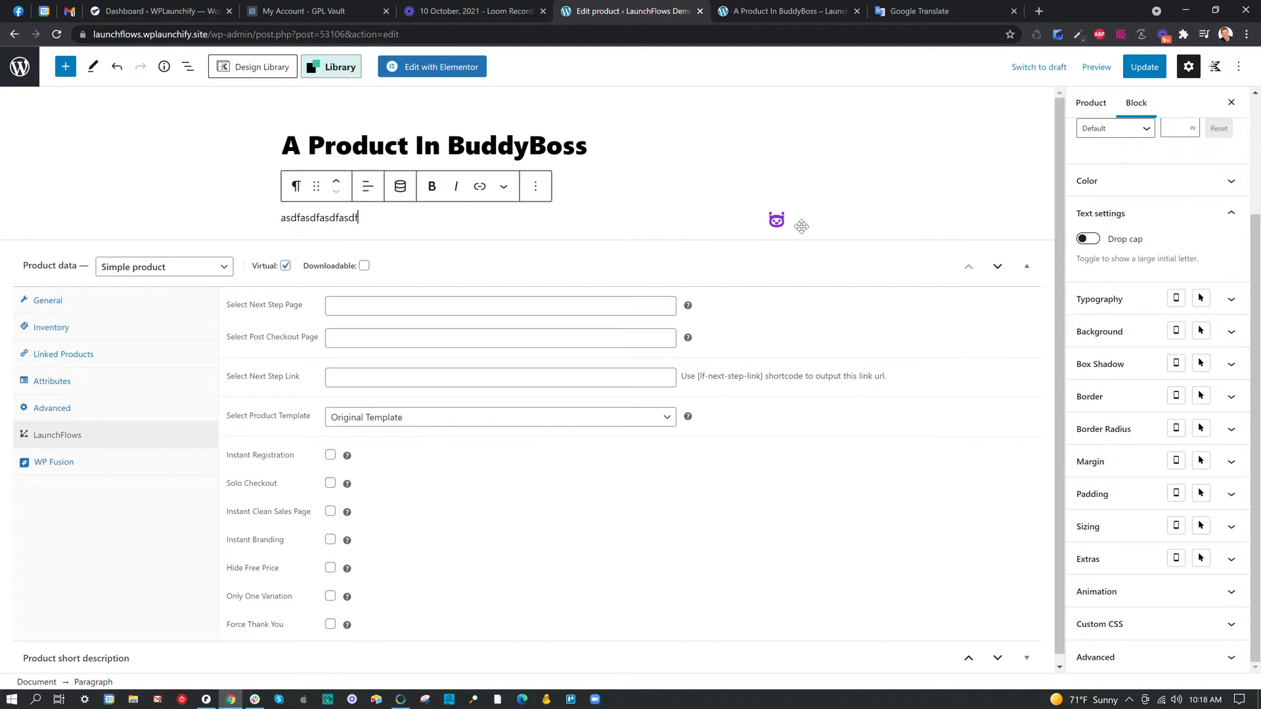
click(1157, 71)
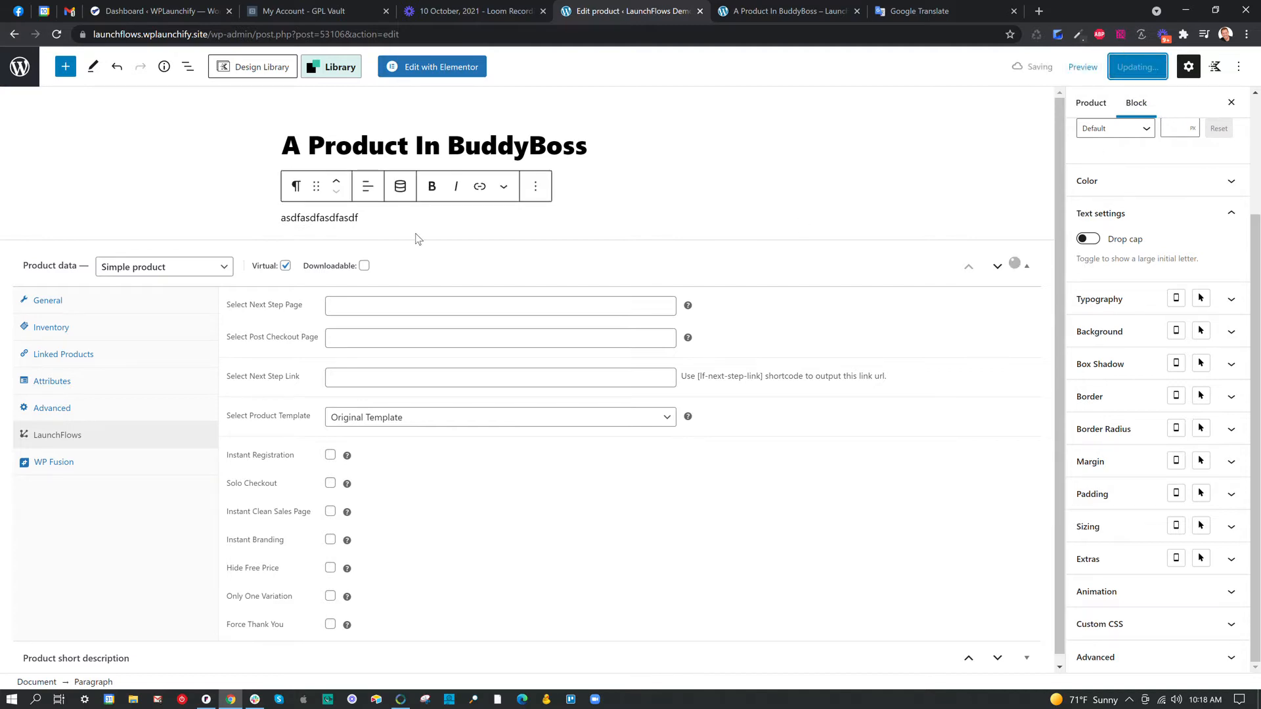
Reload the product preview and examine its description, reviews section and overall layout.
click(765, 11)
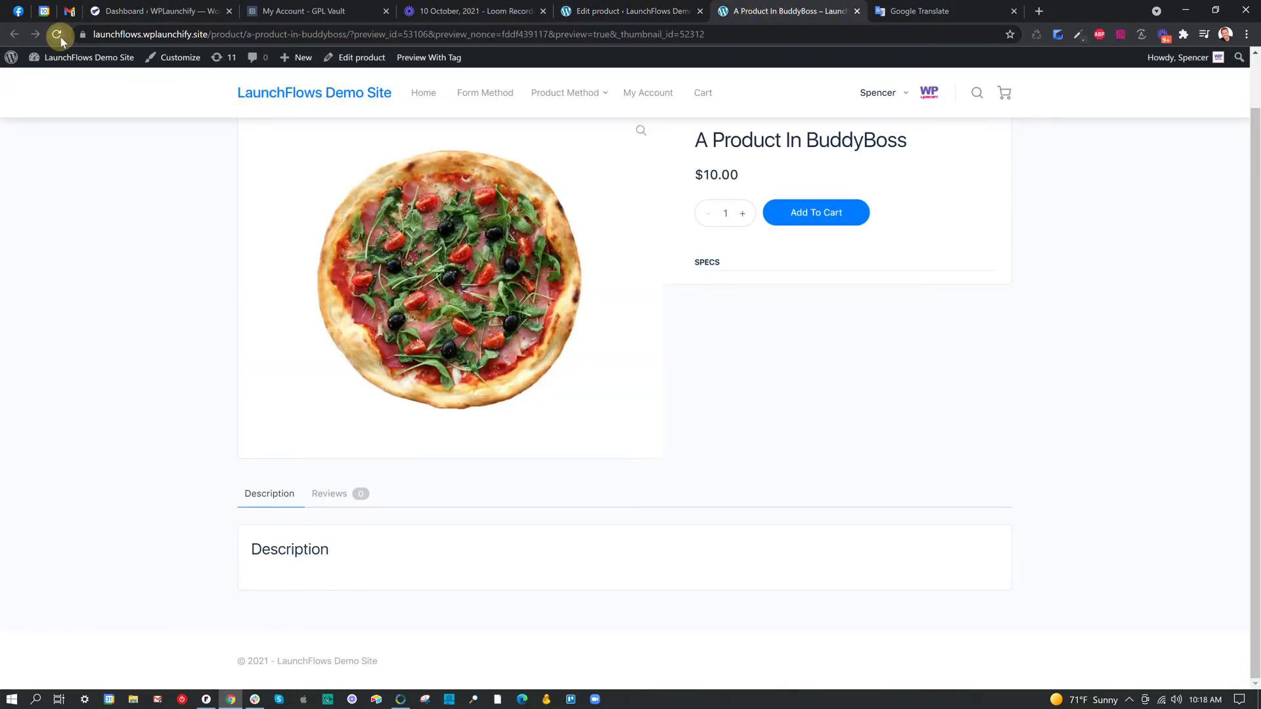
click(57, 33)
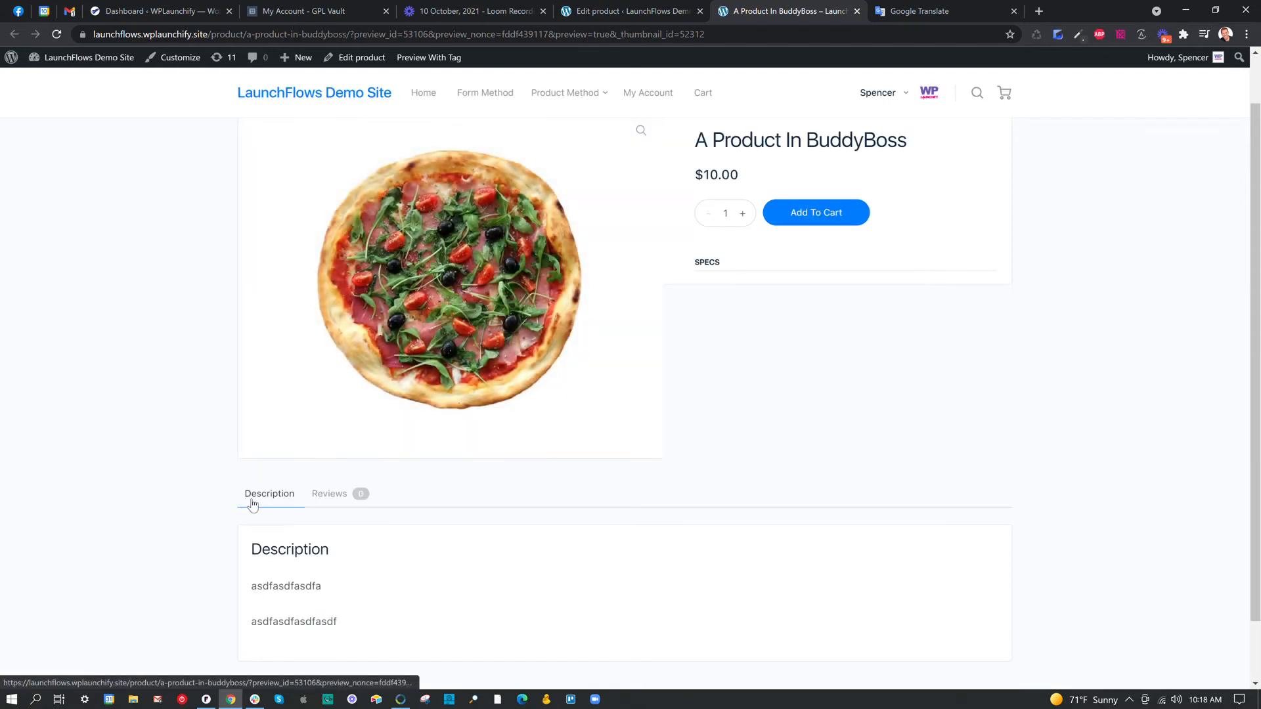
scroll(266, 507, down, 1)
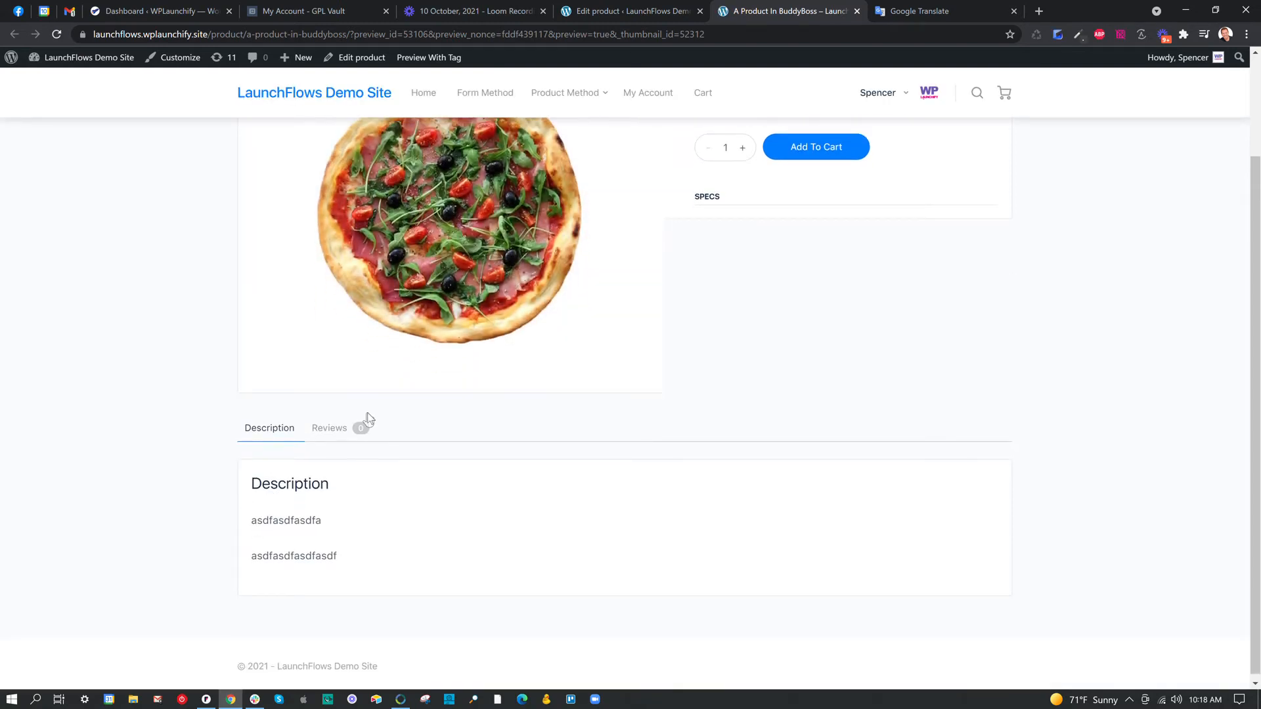
click(329, 431)
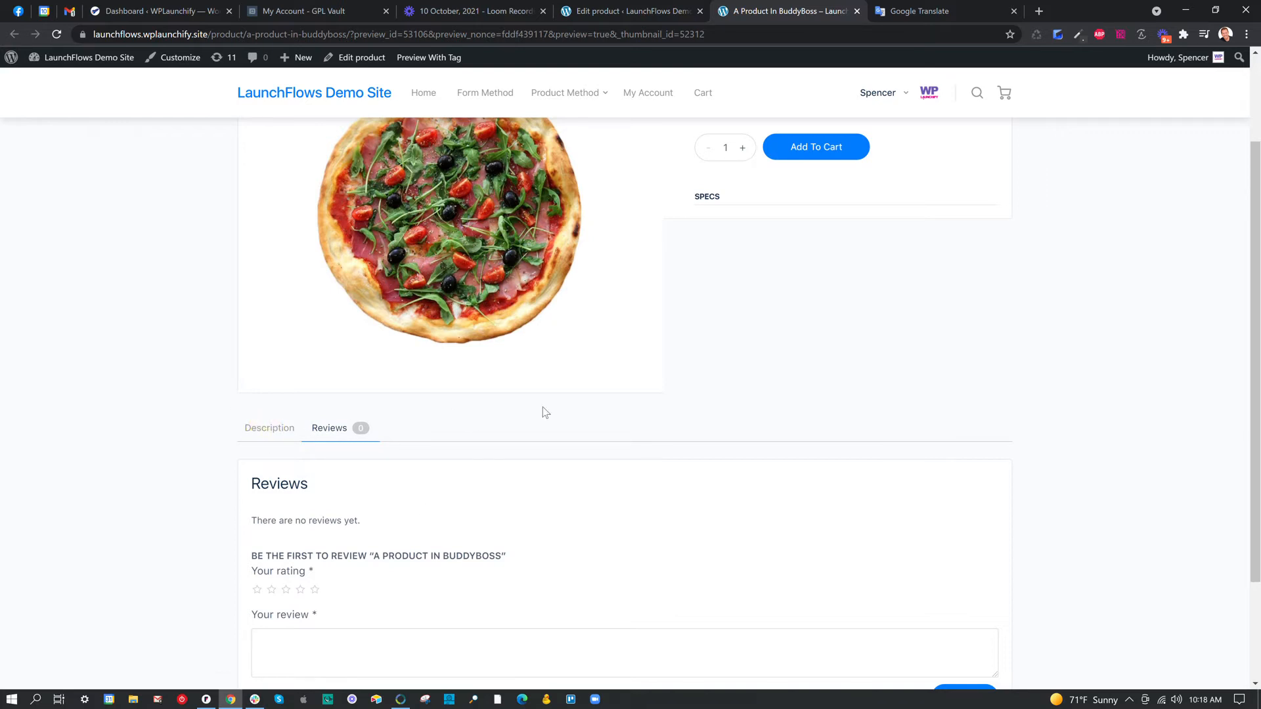
scroll(828, 391, up, 2)
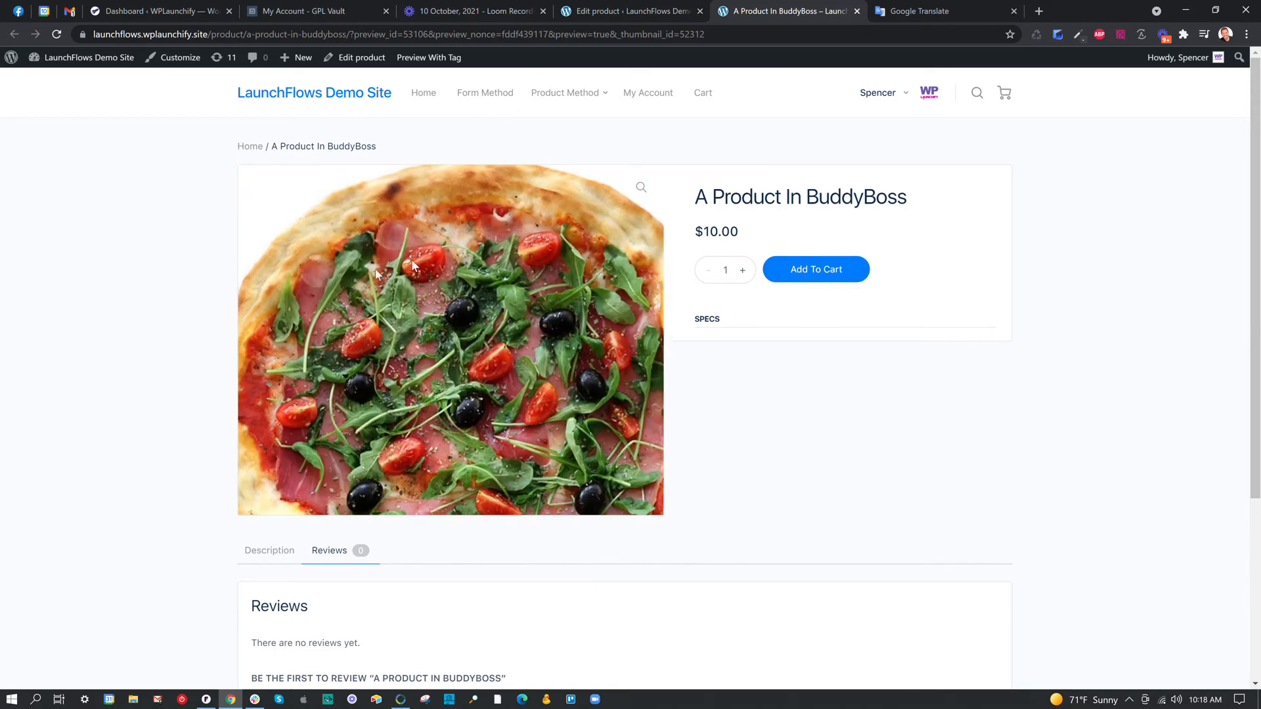
scroll(754, 373, down, 4)
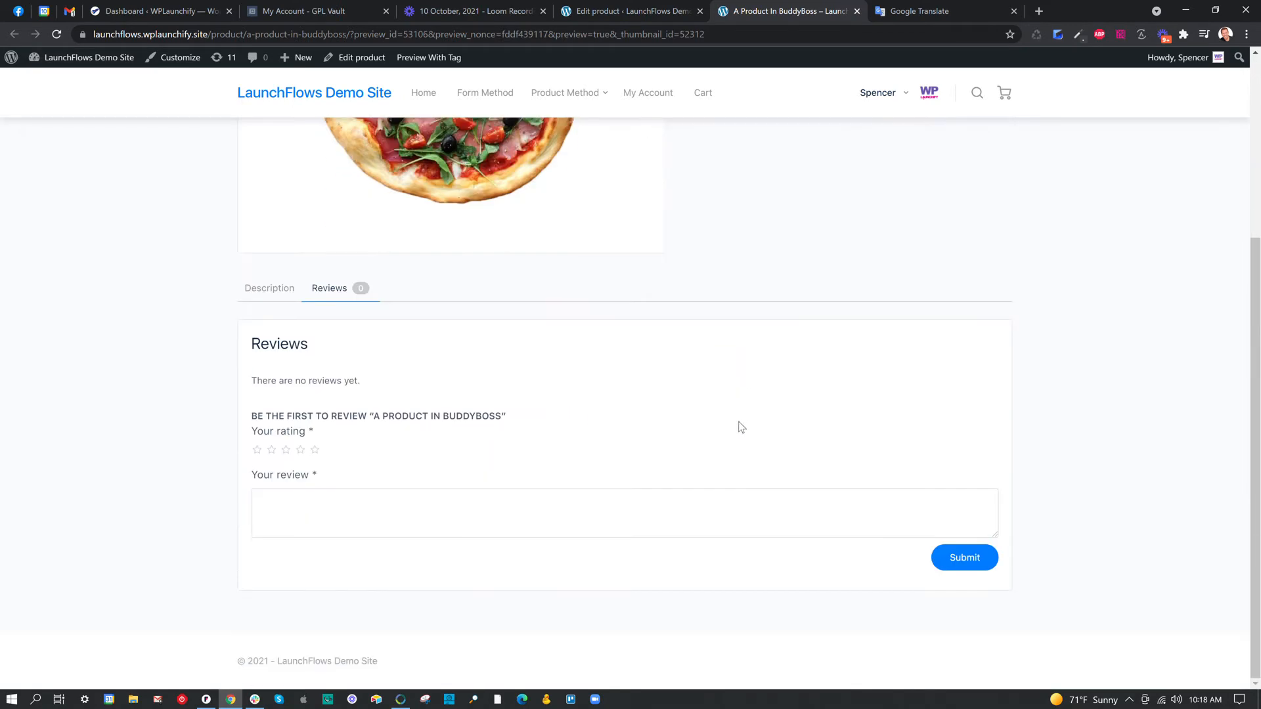
scroll(858, 376, up, 4)
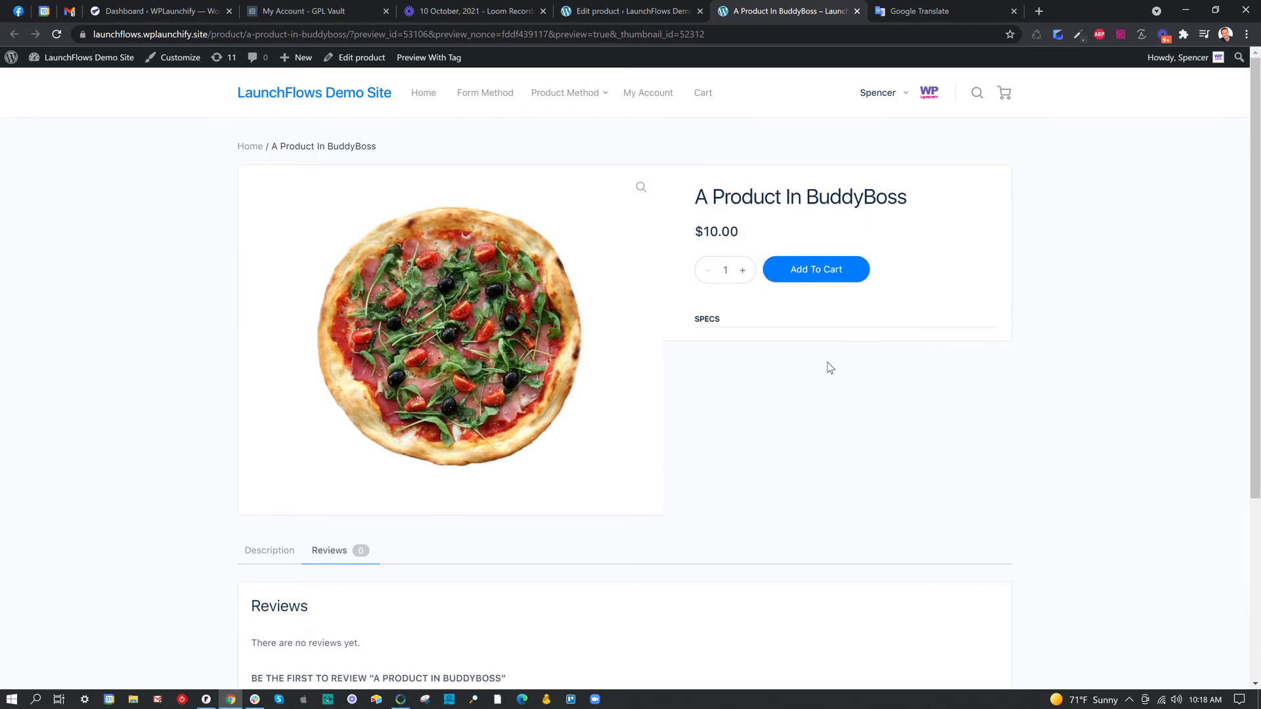
scroll(824, 366, down, 4)
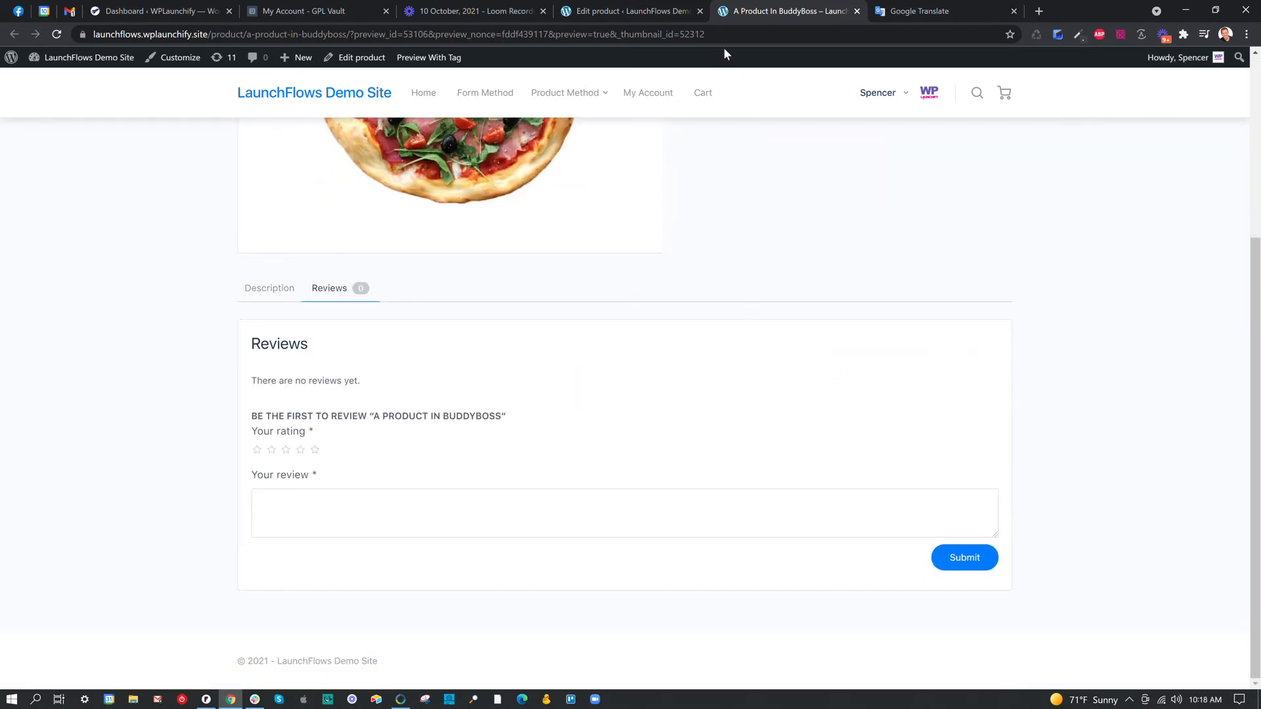
click(661, 10)
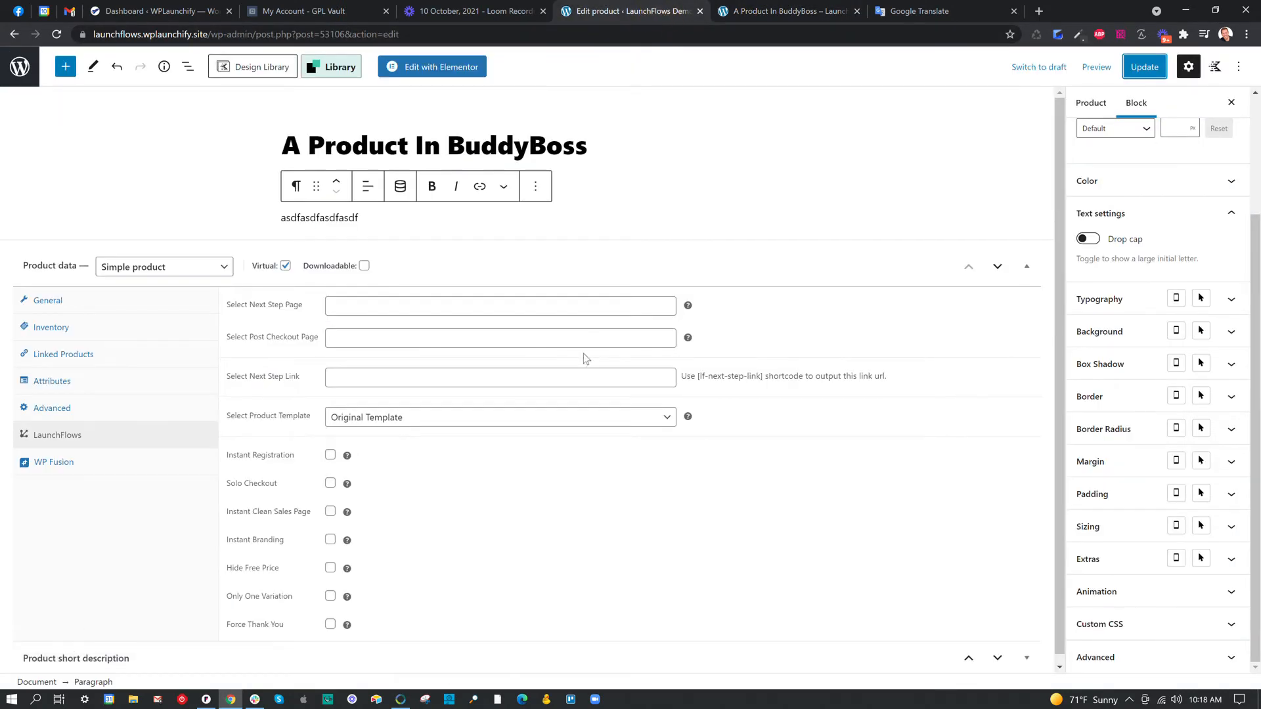
click(798, 13)
scroll(833, 287, up, 4)
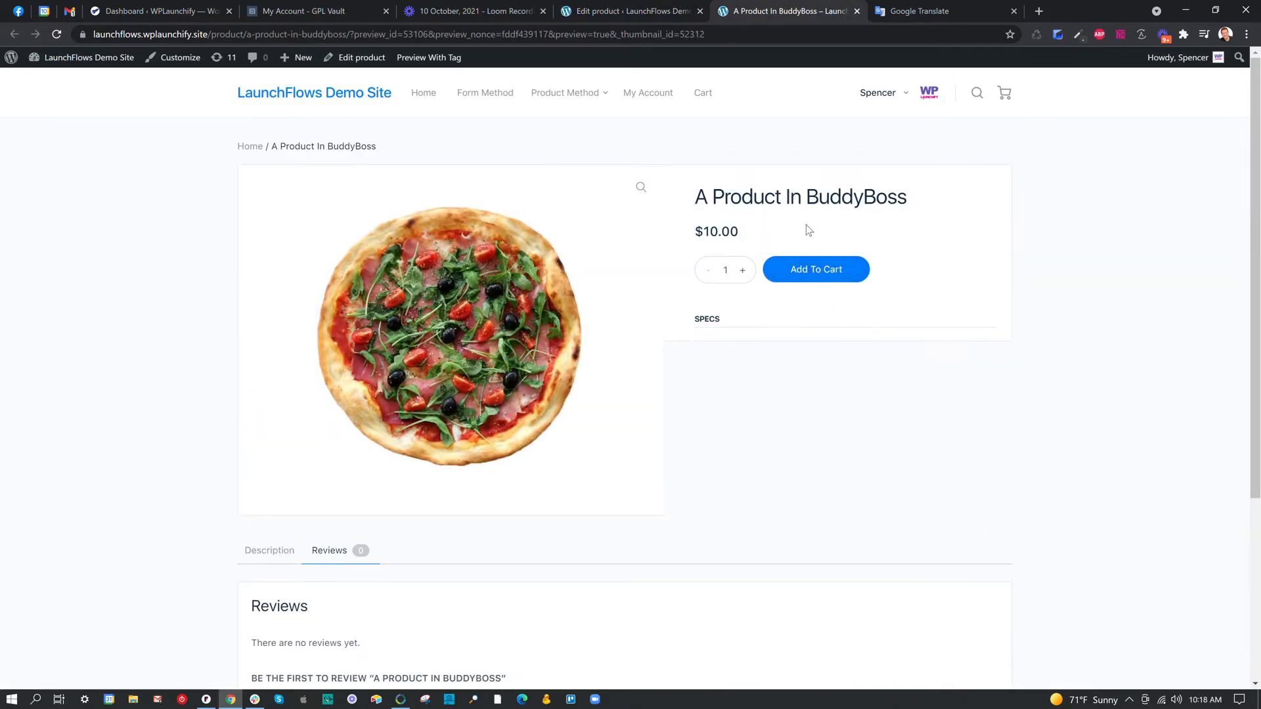
click(640, 17)
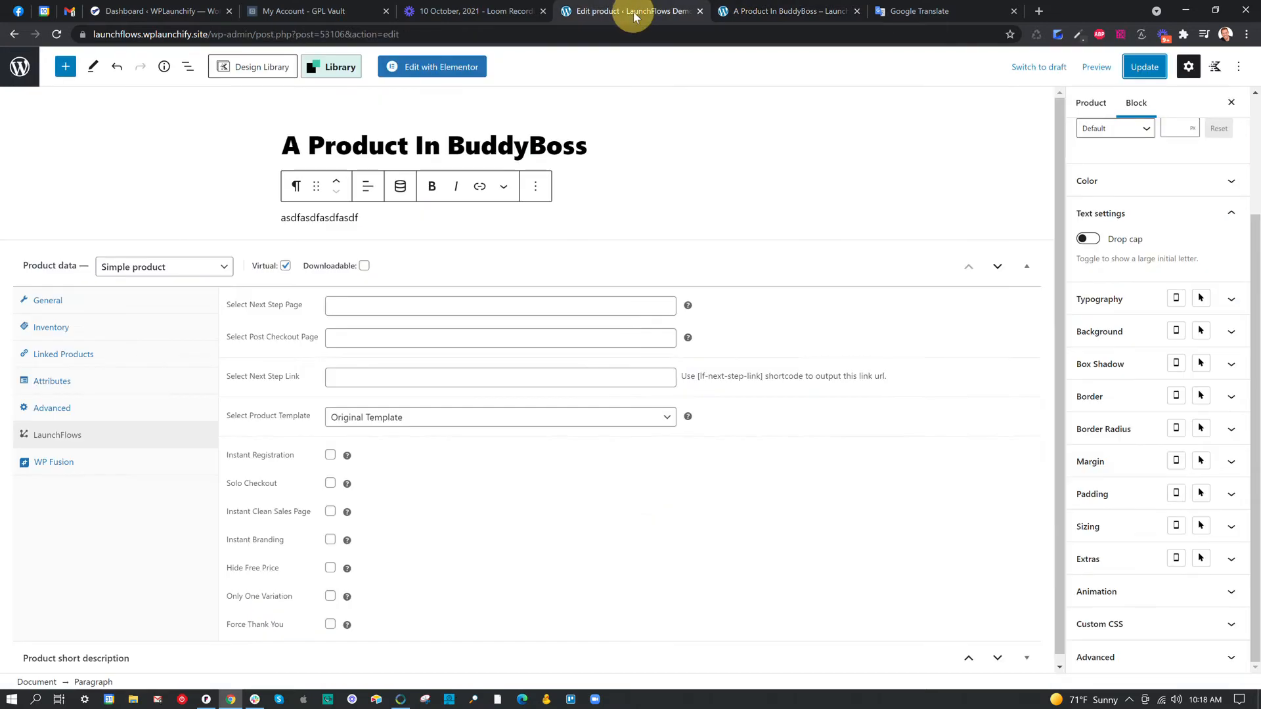
From the product preview, open the site's admin dashboard in a new browser tab and place that tab before the product editor.
click(764, 9)
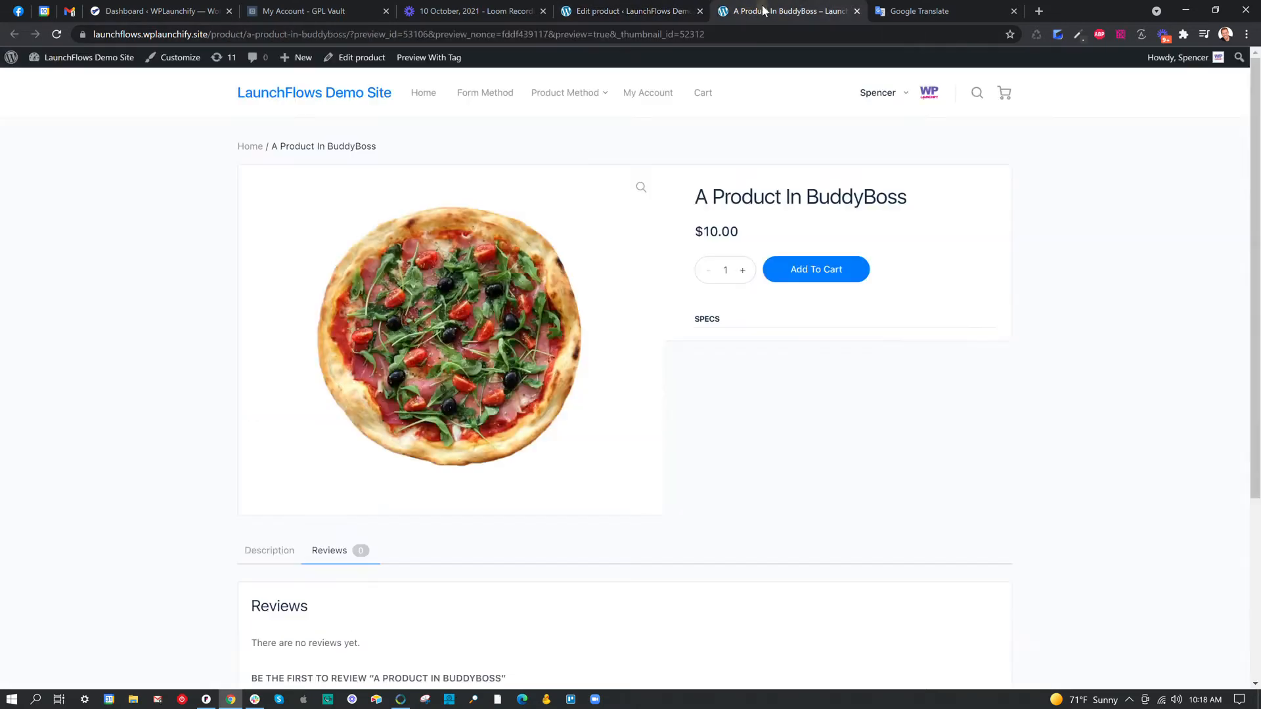
mouse_move(71, 61)
right_click(64, 84)
click(79, 86)
click(748, 16)
drag(604, 23, 577, 18)
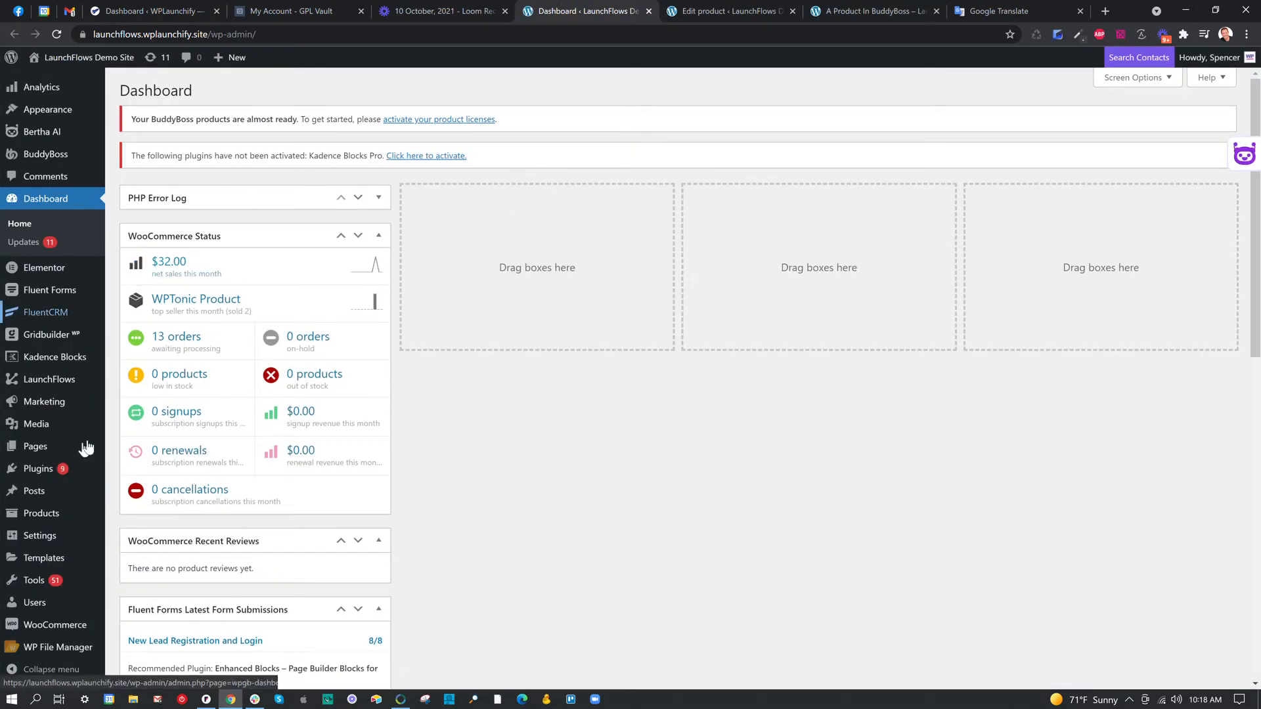
In the LaunchFlows global options, set the Add To Cart button text to "Voeg toe aan winkelkar" and save the changes.
click(136, 381)
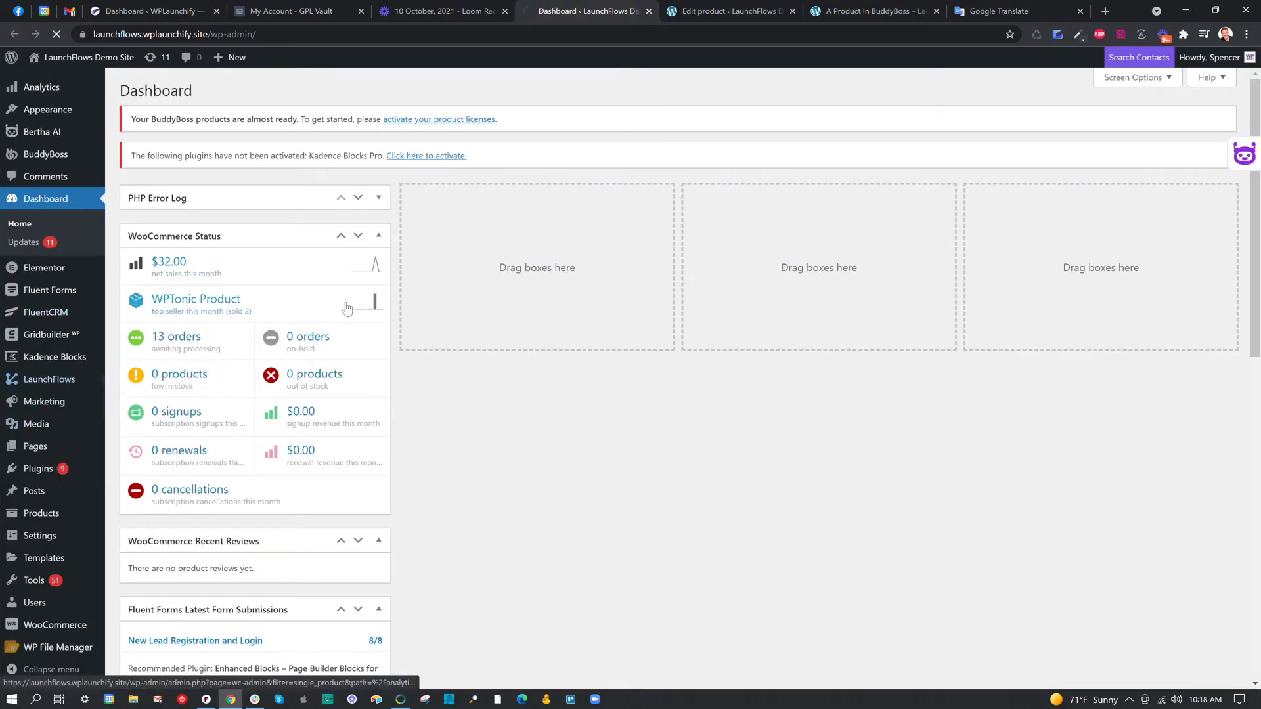
click(507, 267)
text(Voeg toe aan winkelkar)
scroll(437, 511, down, 2)
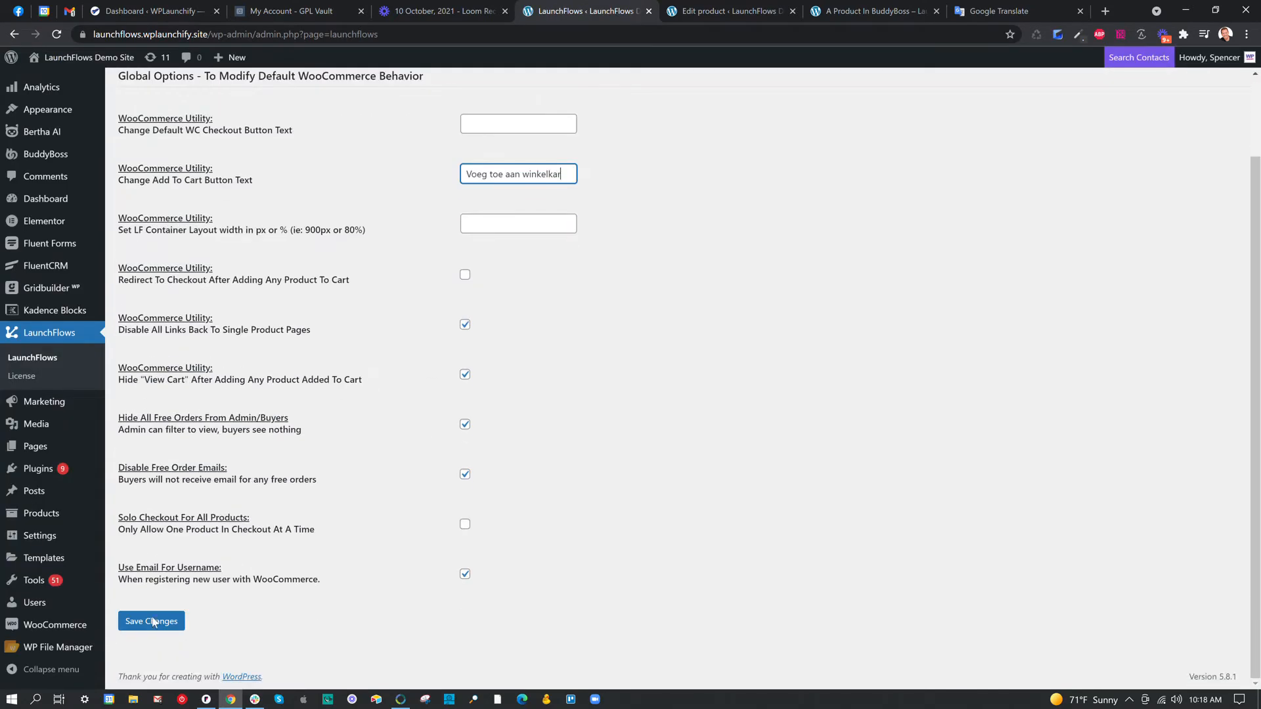
click(144, 621)
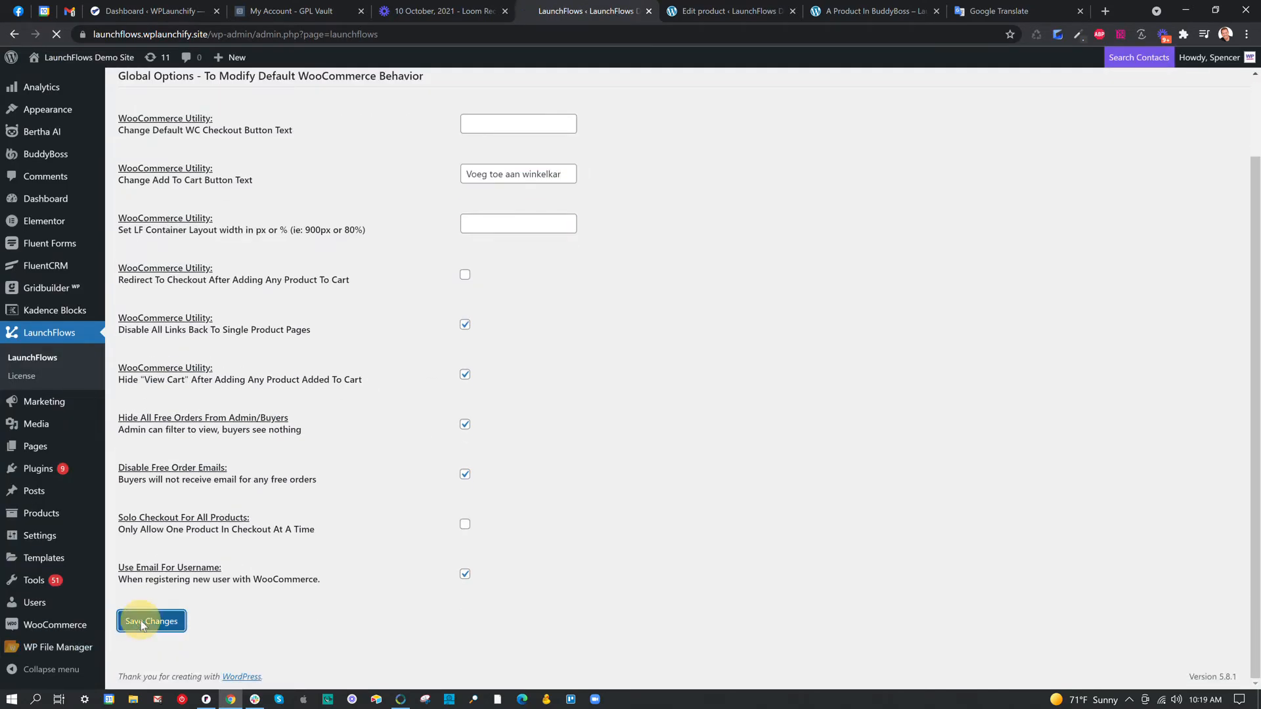
Reload the product preview to check the cart button's text, and switch to Google Translate to compare the Dutch wording.
click(870, 13)
click(57, 34)
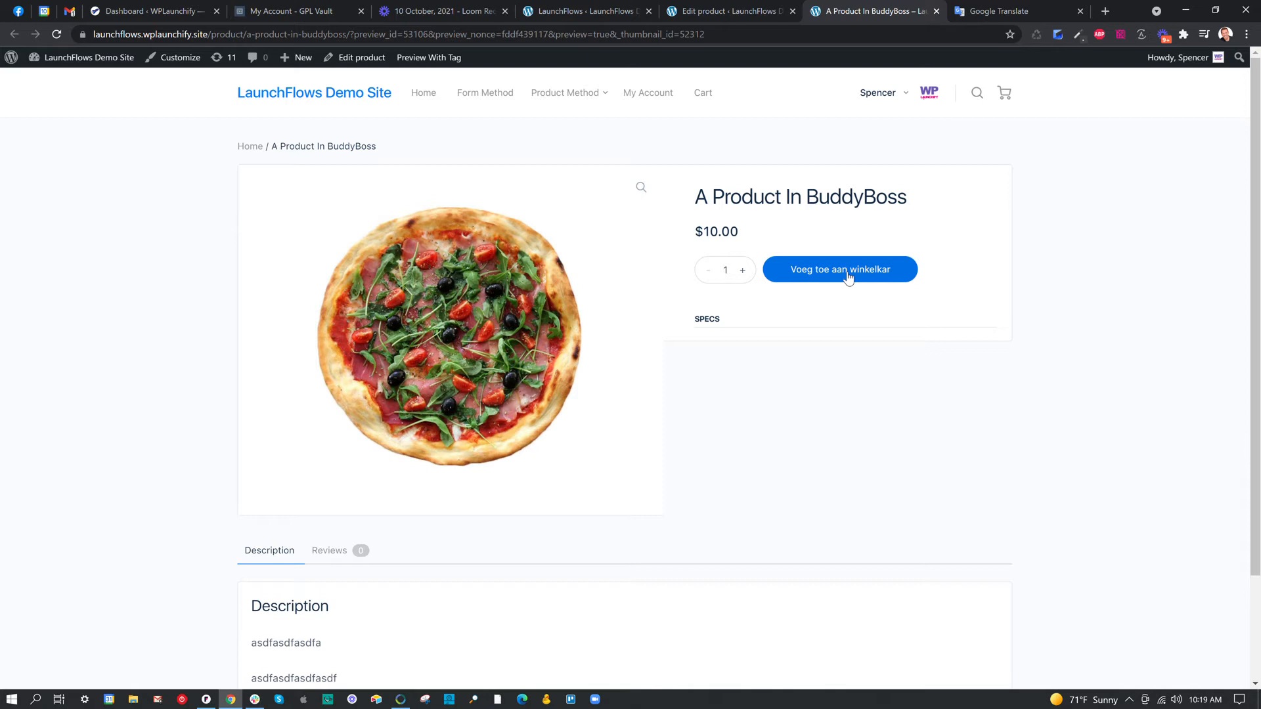
click(1030, 13)
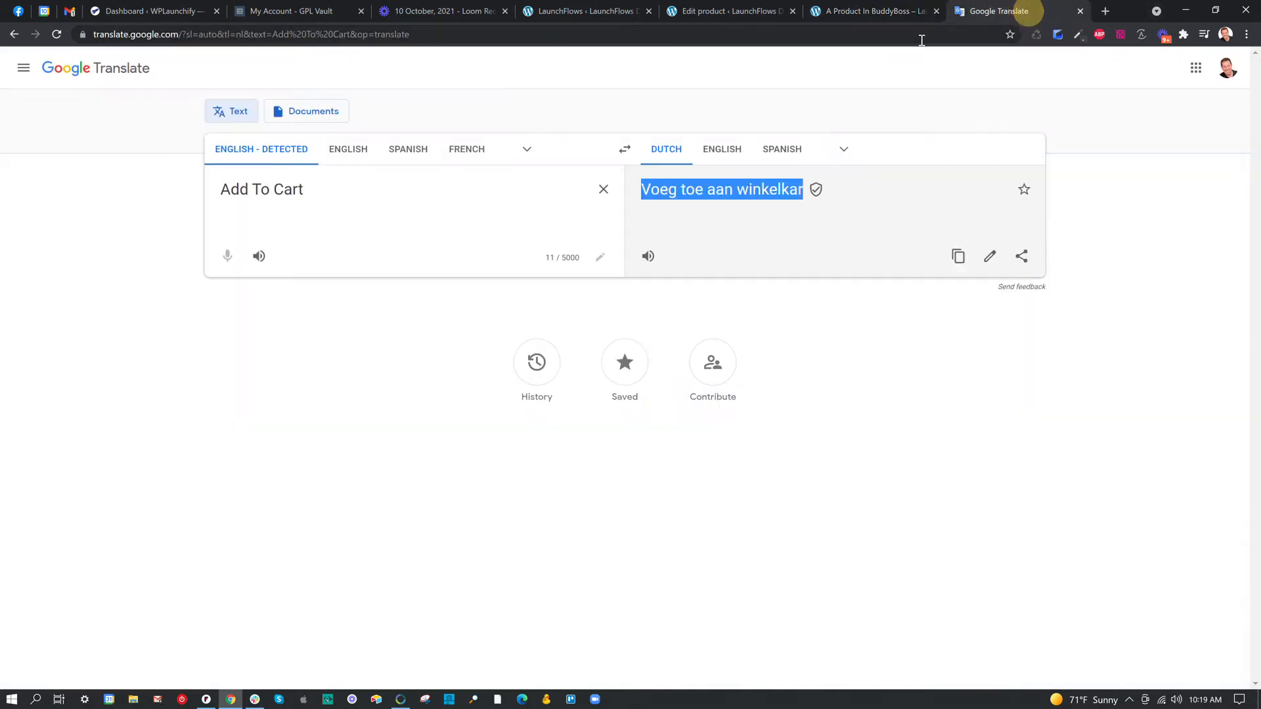
Search the web for "po editor for wordpress" and look through the results for translation editors.
click(926, 34)
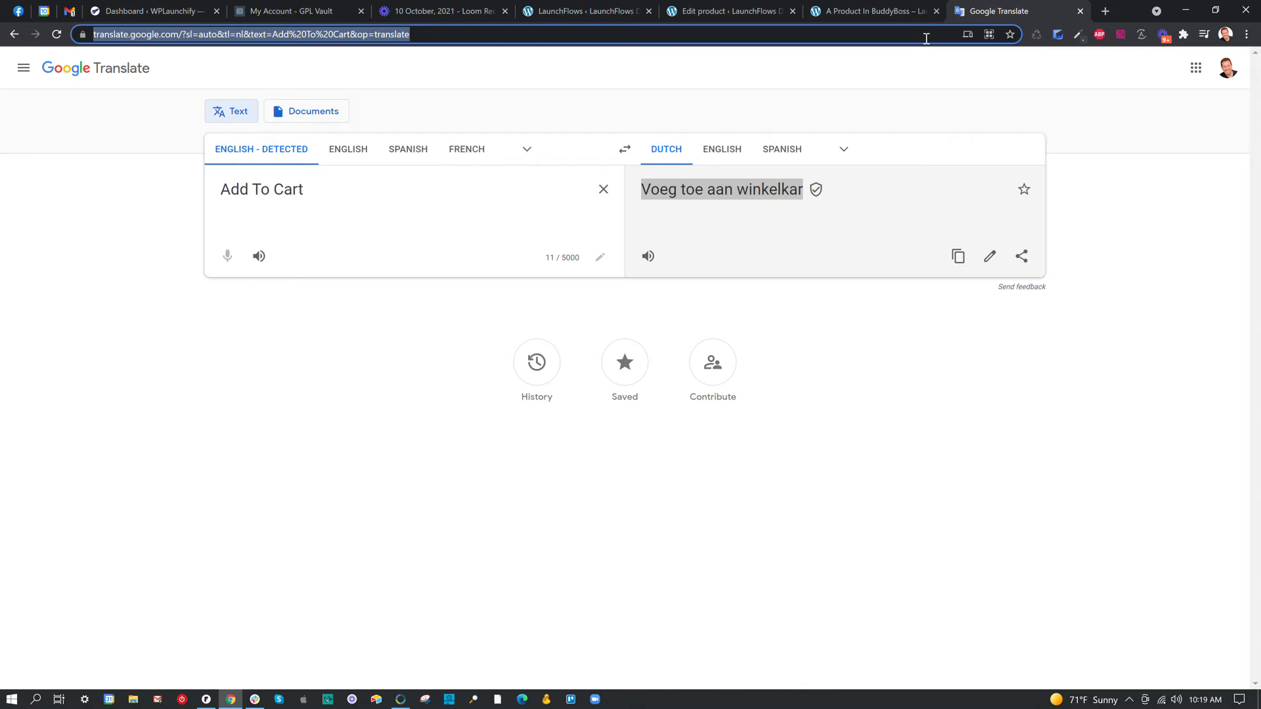
text(po )
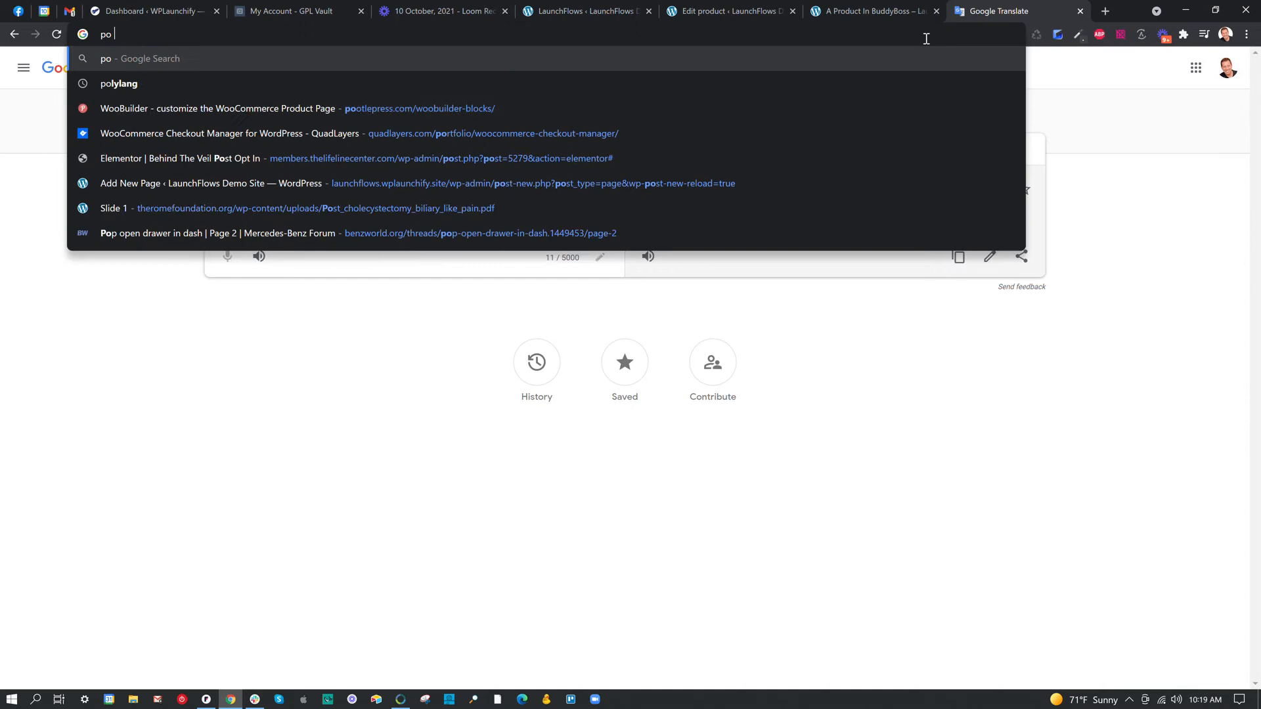
text(editor wo)
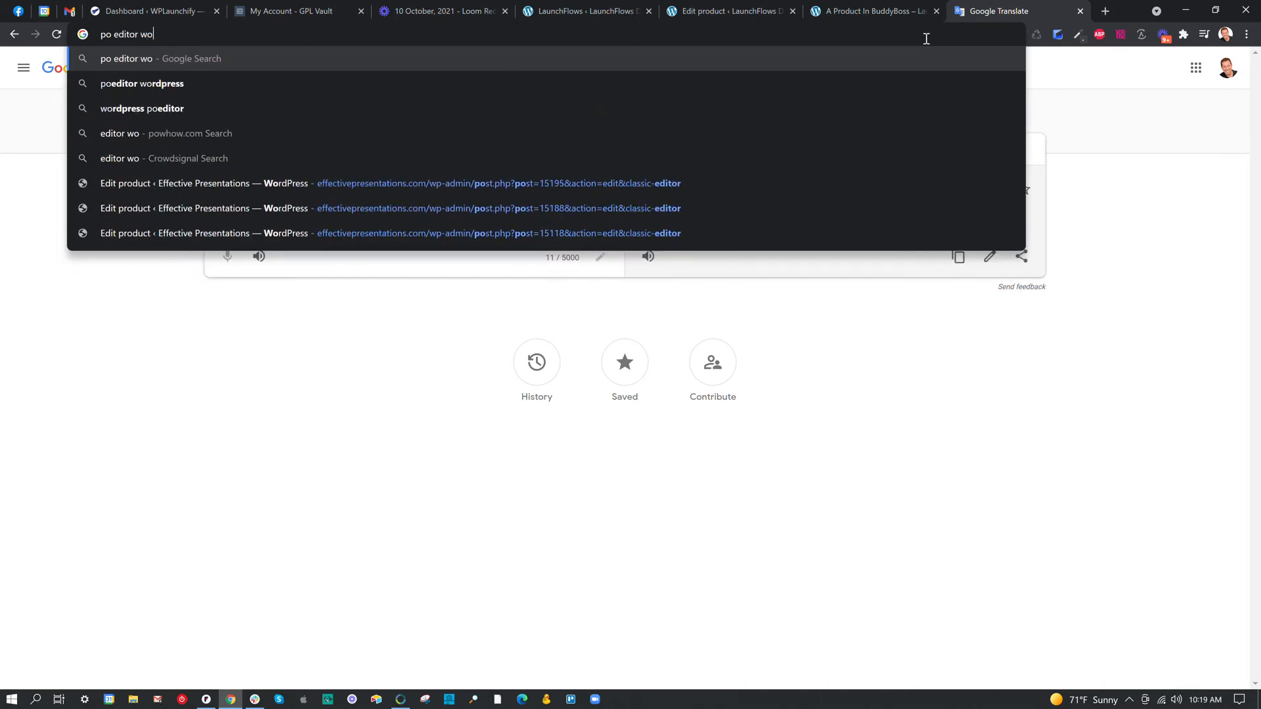
key(BackSpace)
key(BackSpace)
text(for )
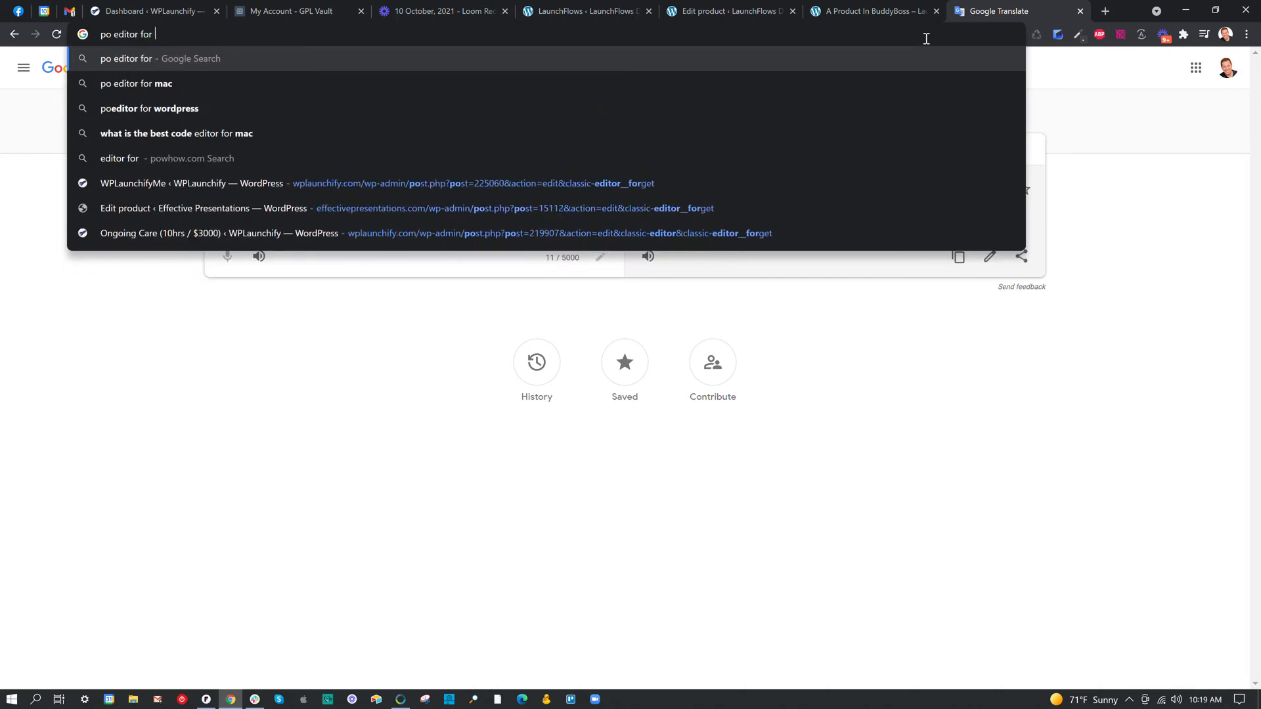
text(wordpress)
key(Return)
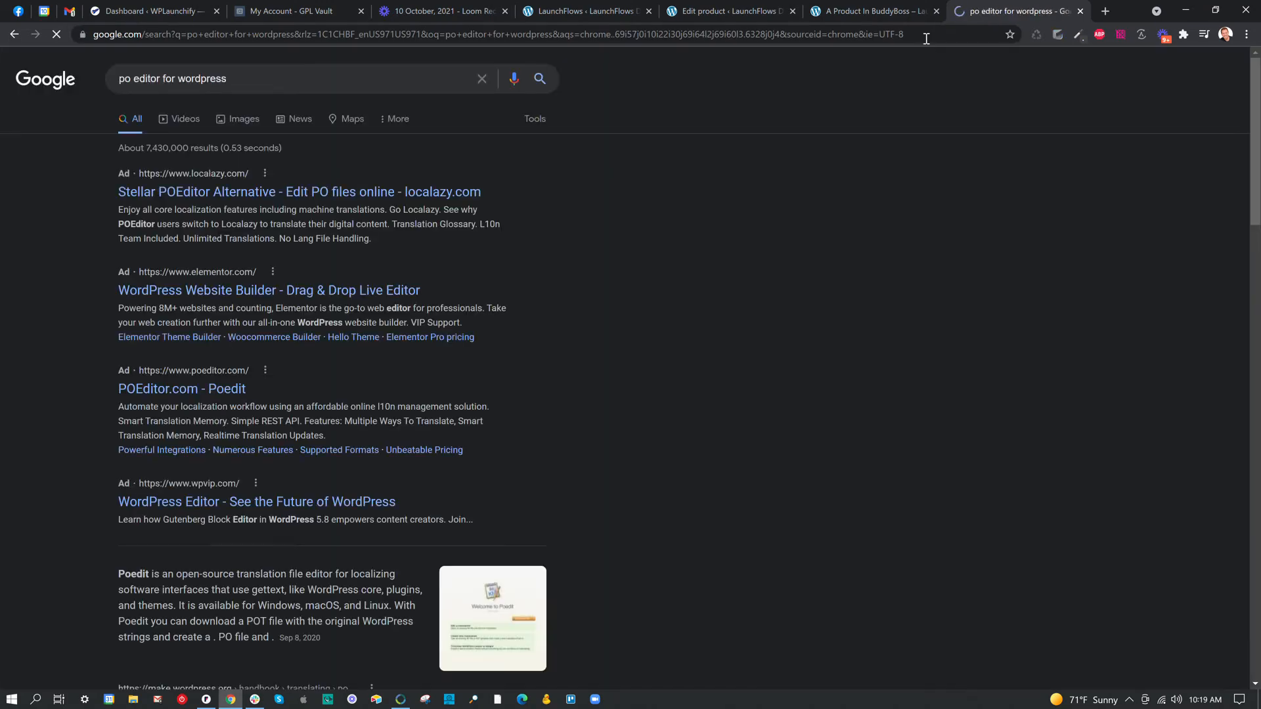
scroll(490, 248, down, 4)
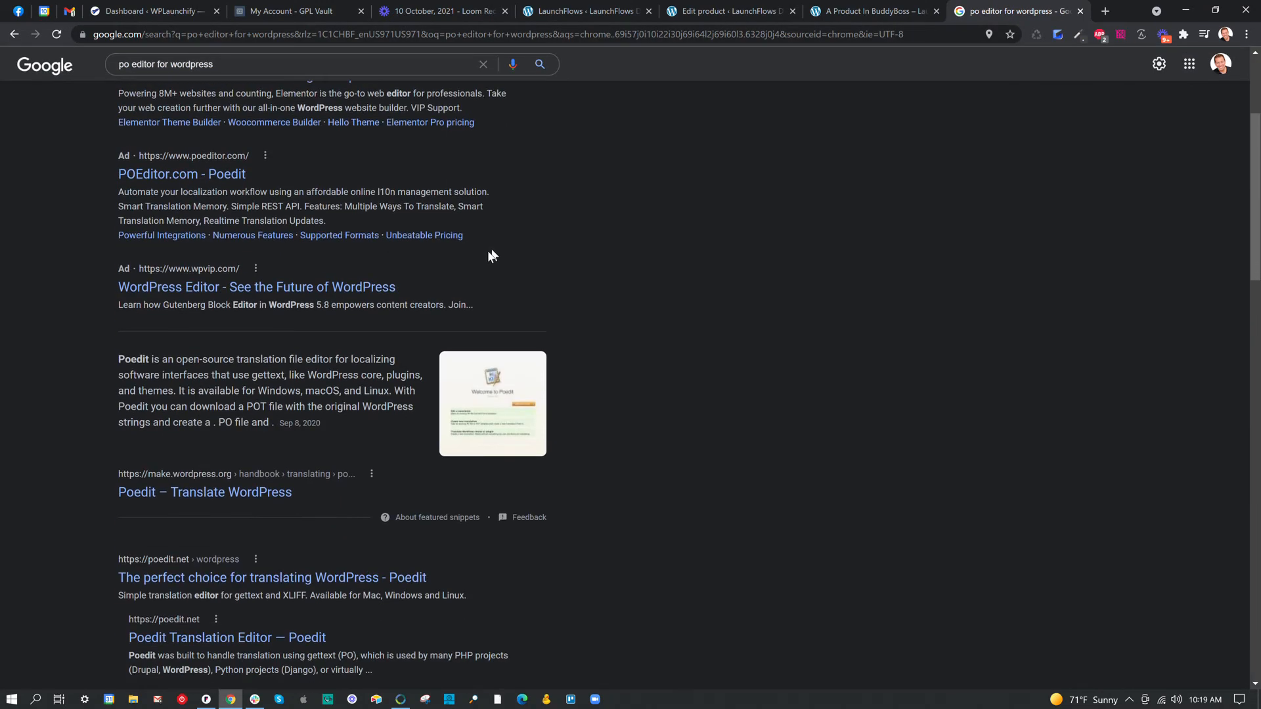
scroll(380, 413, down, 3)
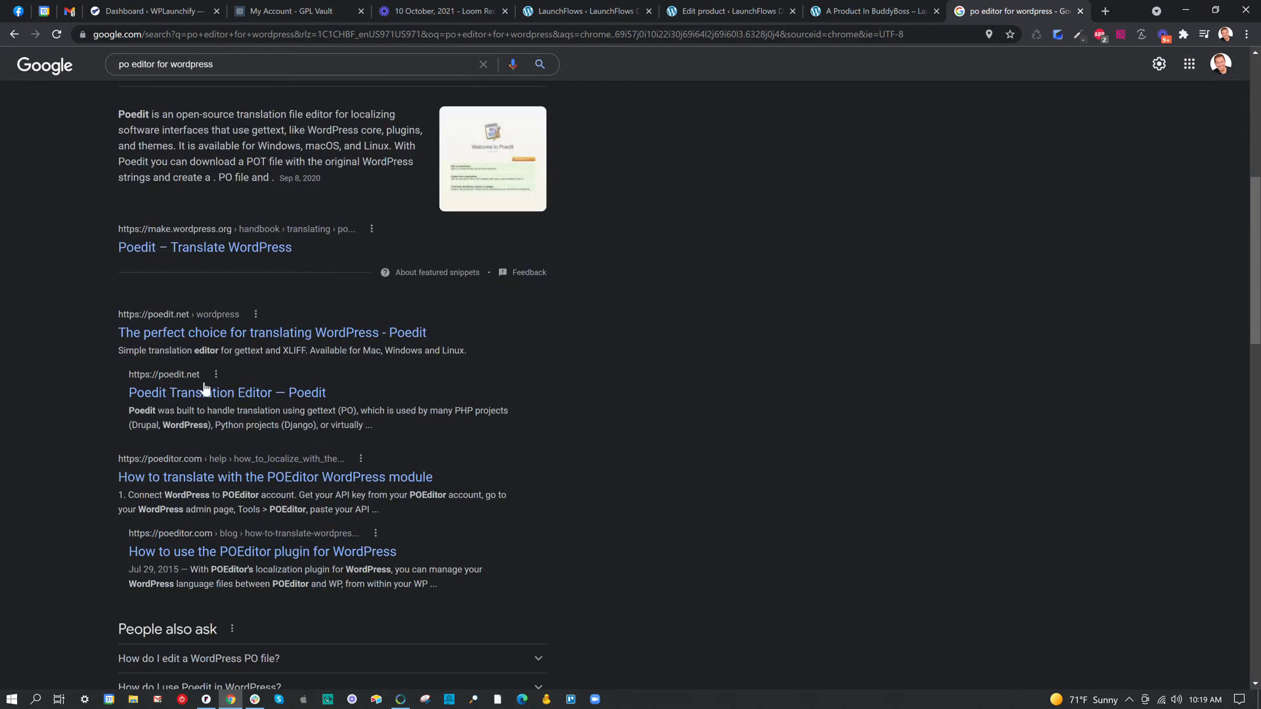
scroll(210, 463, down, 3)
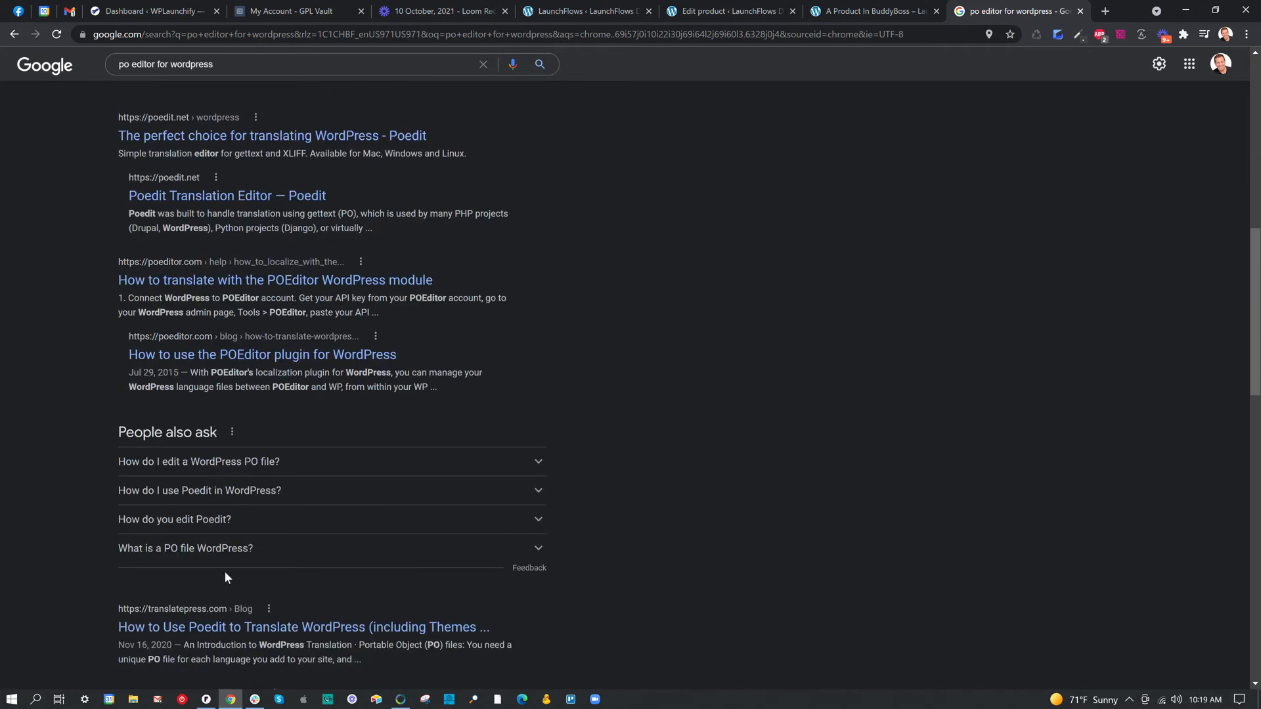
scroll(210, 371, up, 8)
Search for "loco translate plugin", review the Loco Translate page on WordPress.org, and close its tab.
click(222, 34)
text(logg)
key(BackSpace)
key(BackSpace)
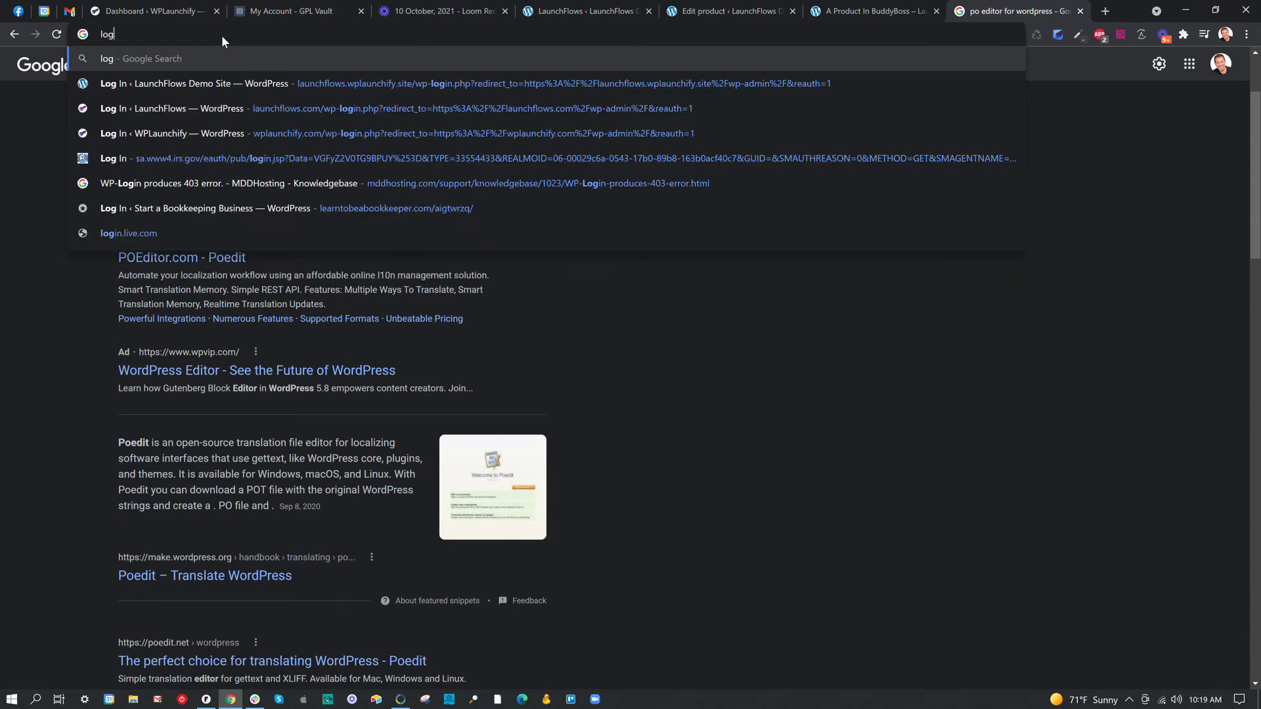
text(co tran)
text(slate plugin)
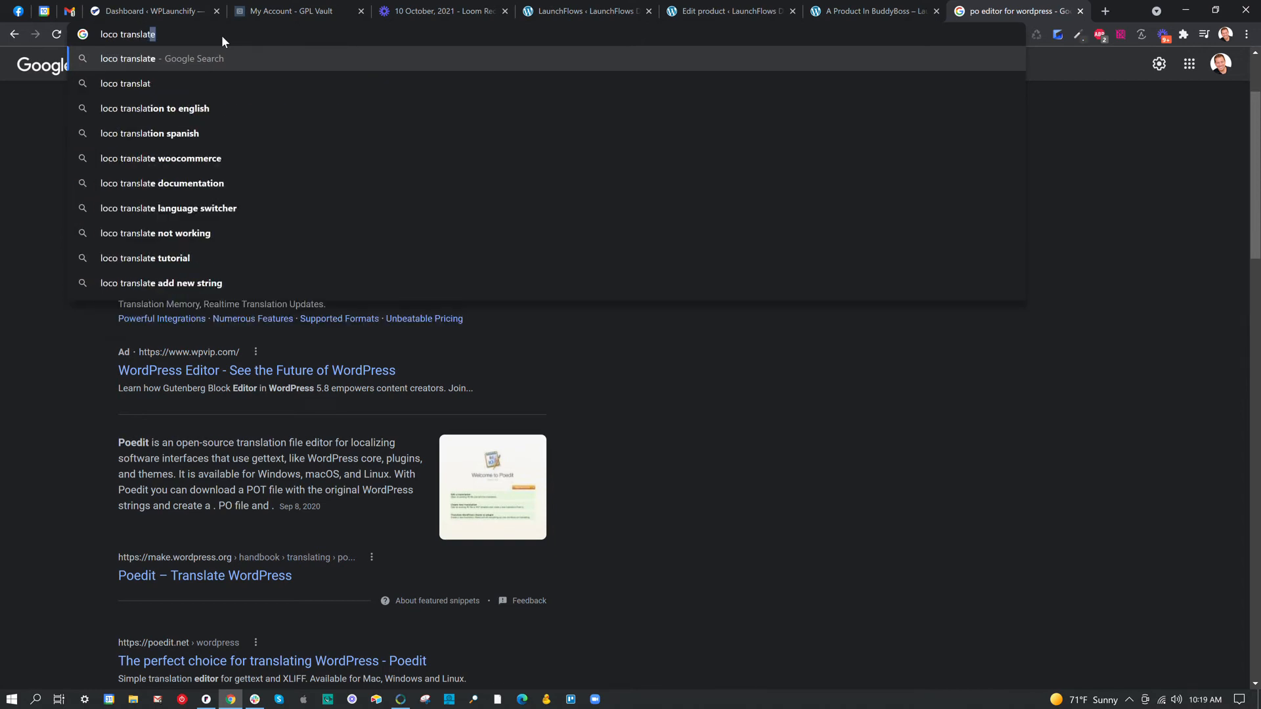
key(Return)
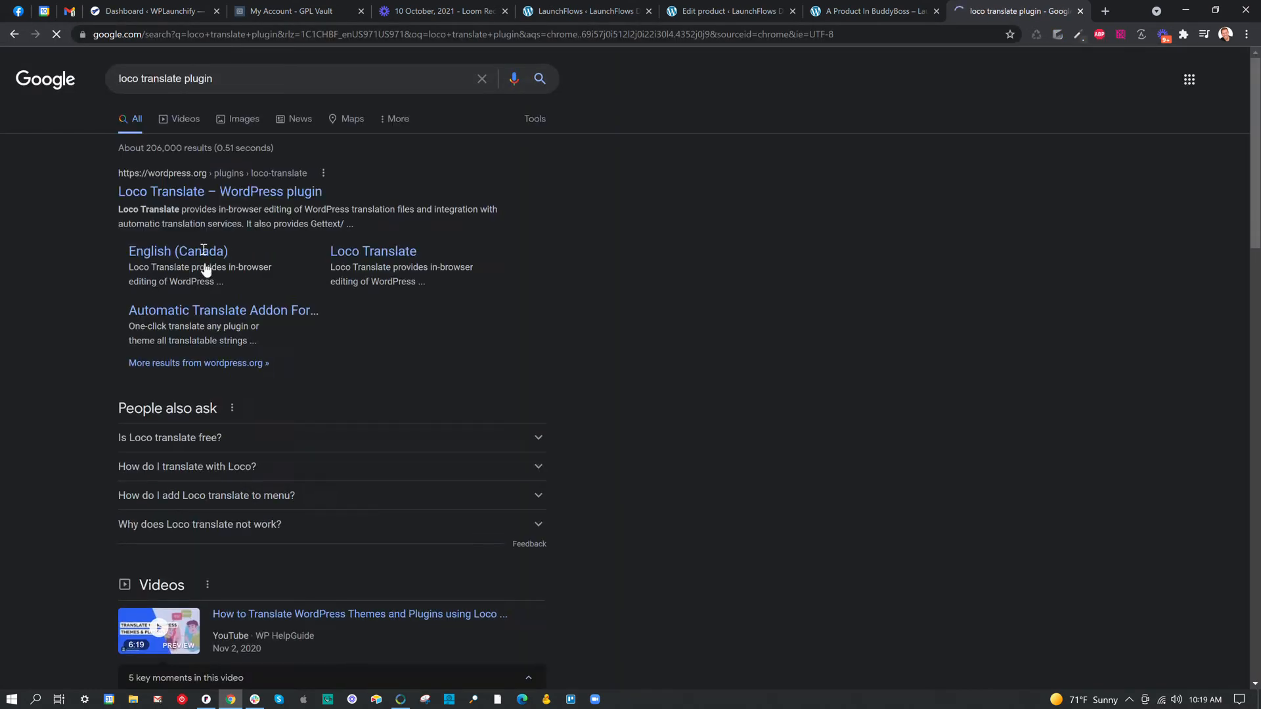
click(206, 191)
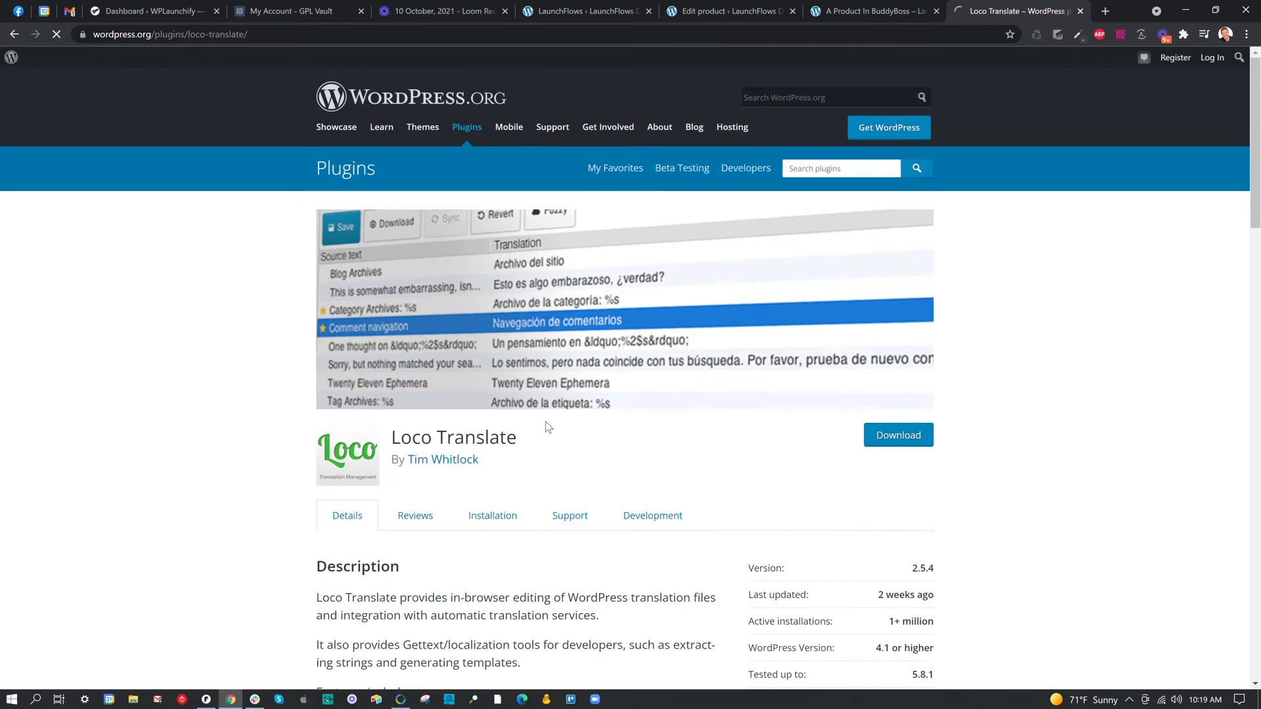
scroll(548, 427, down, 3)
scroll(631, 430, down, 5)
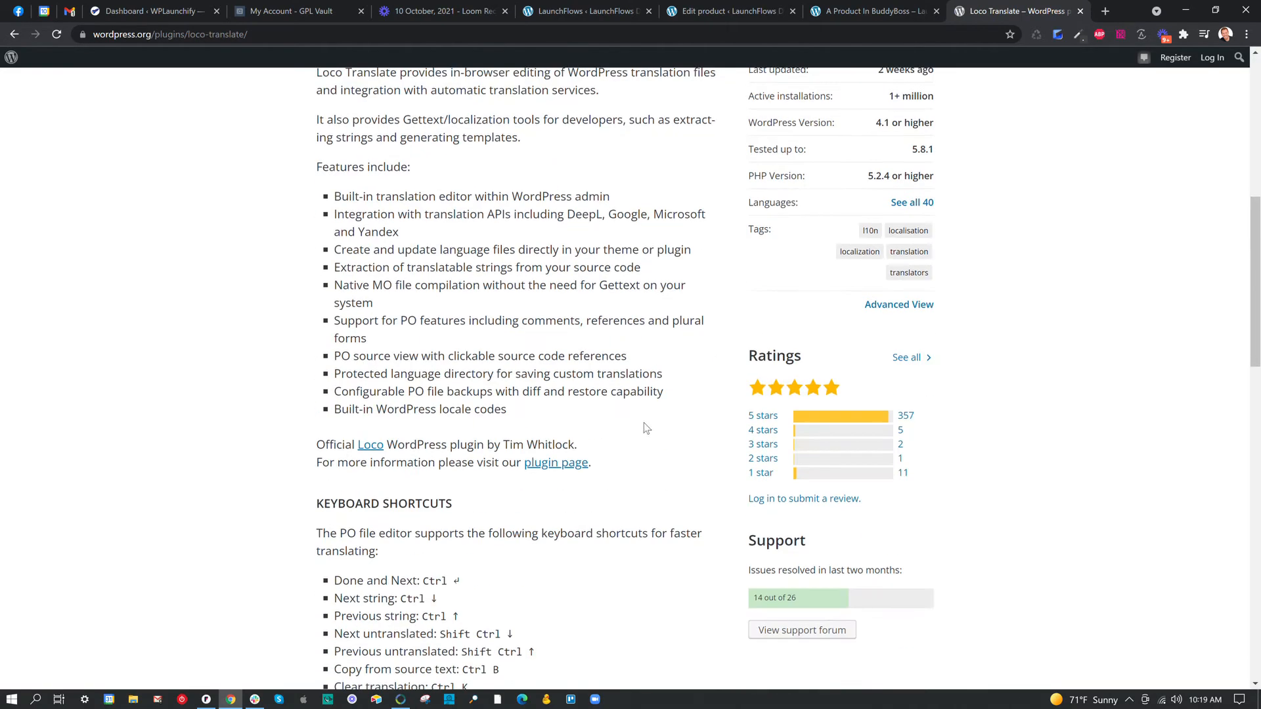
scroll(864, 433, up, 8)
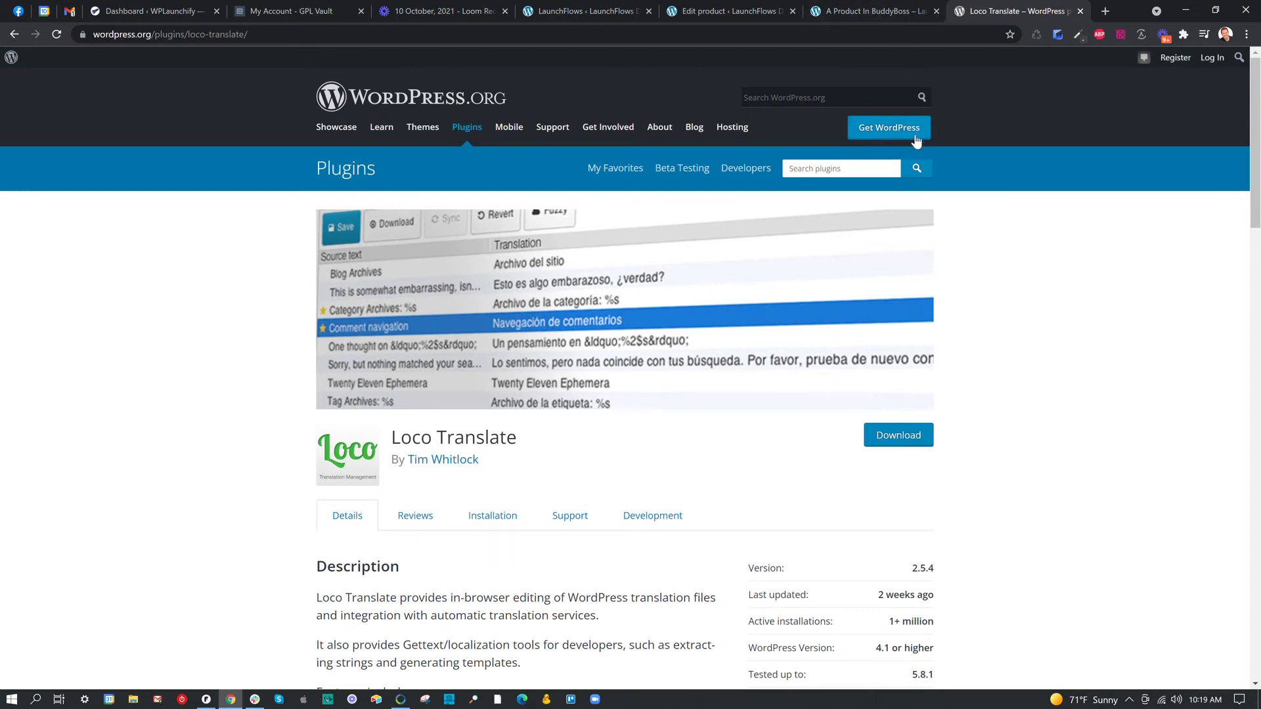
click(1079, 12)
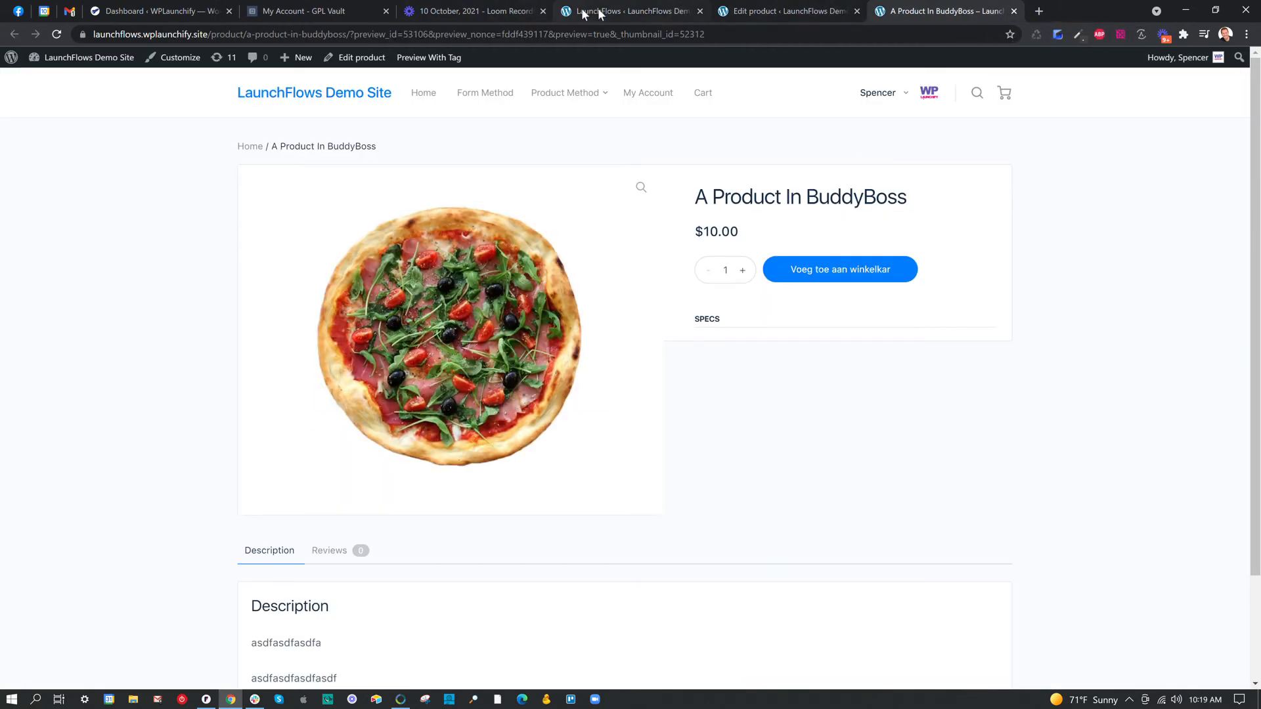
Clear the custom Add To Cart button text in the LaunchFlows global options and save the changes.
click(630, 11)
drag(563, 267, 256, 233)
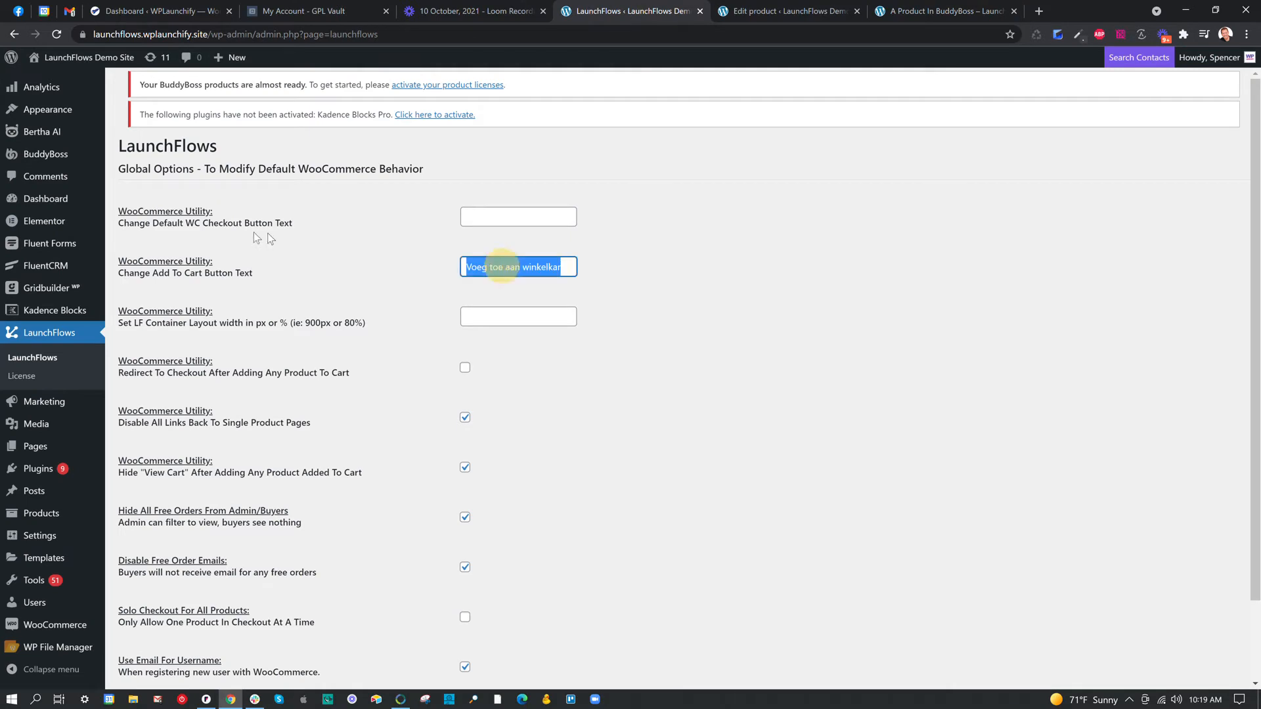
key(BackSpace)
scroll(343, 283, down, 1)
click(151, 621)
In the product editor's LaunchFlows settings, set the product template to Default Template.
click(794, 11)
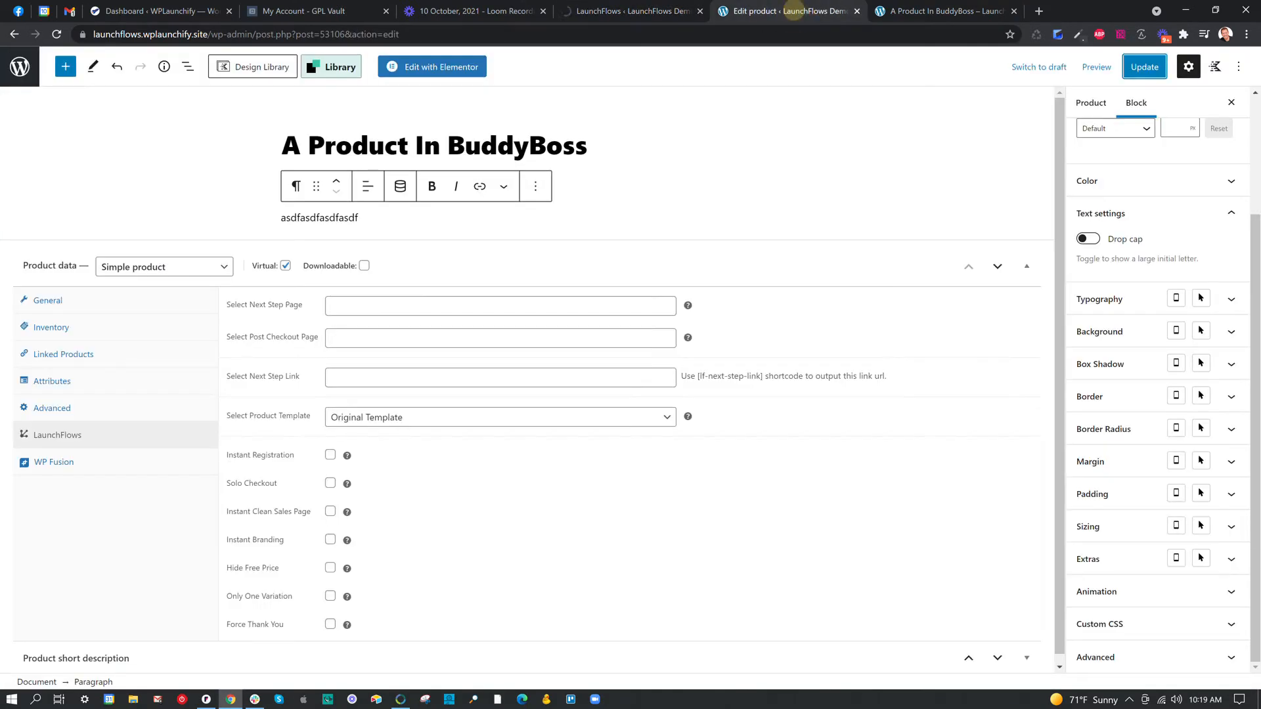
click(475, 424)
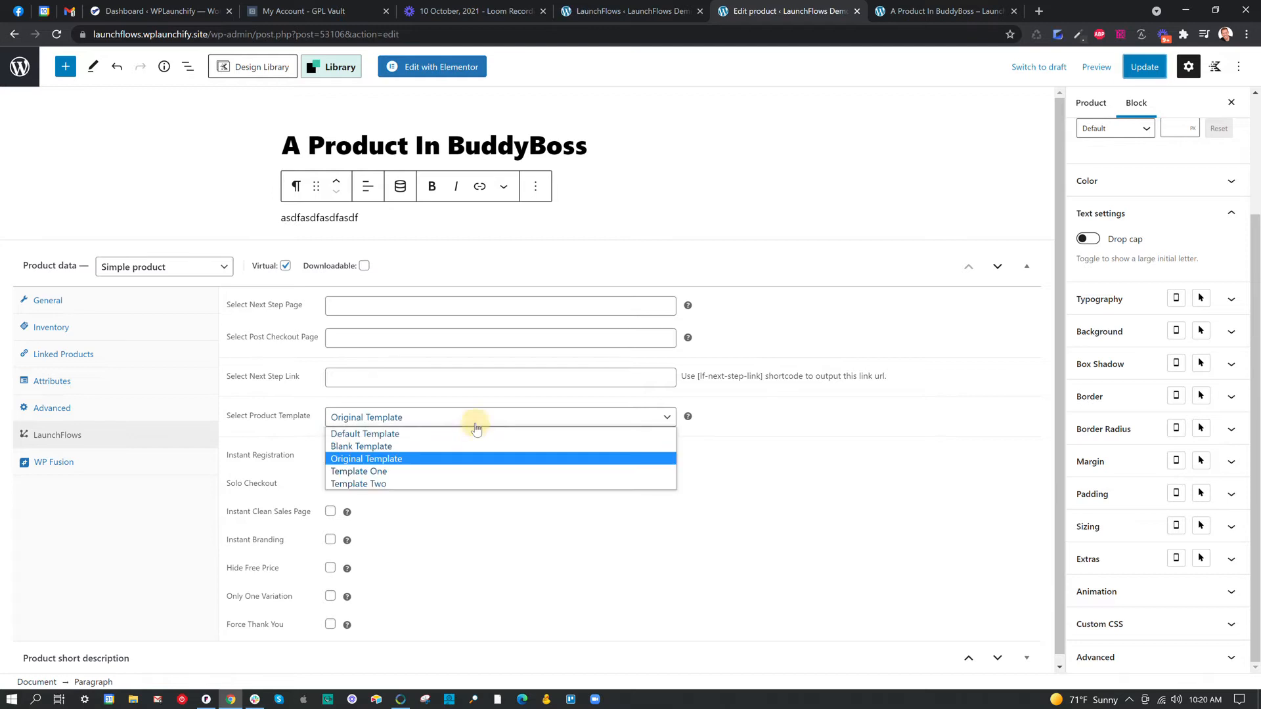
click(437, 447)
click(415, 425)
click(407, 434)
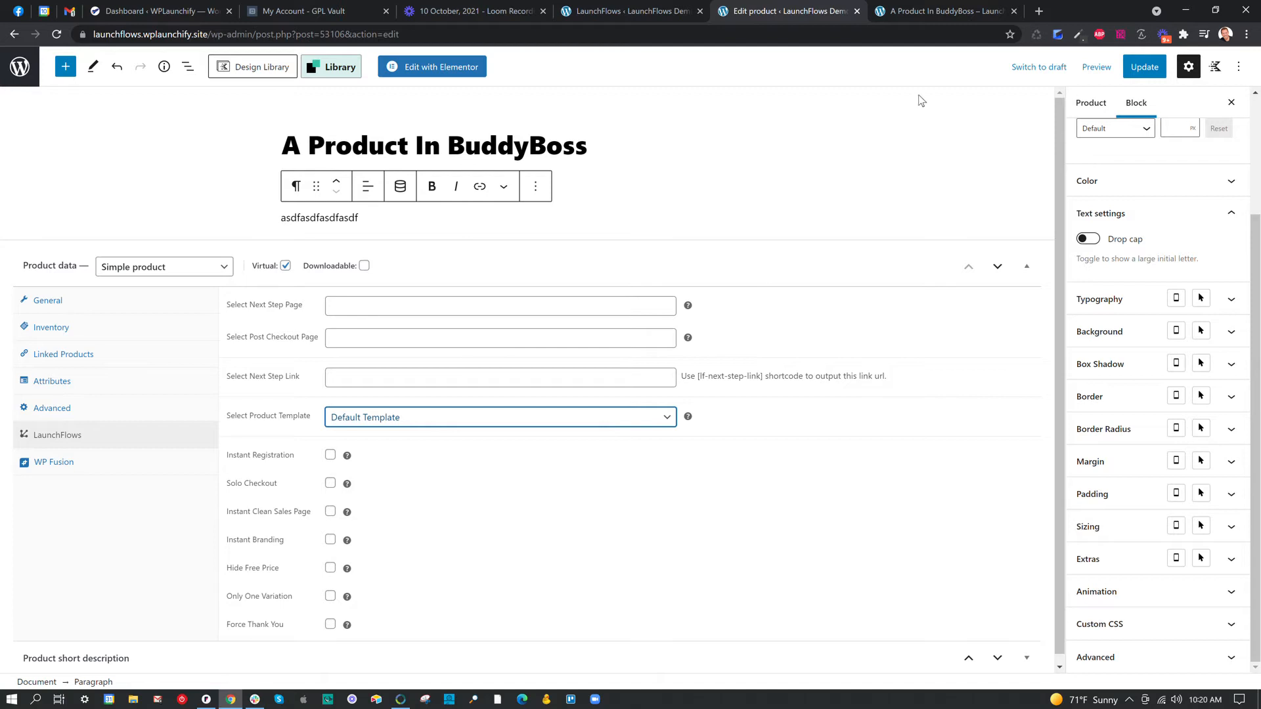
Review the description section in the product preview, and open the launchflows.com documentation in a new browser tab.
click(928, 13)
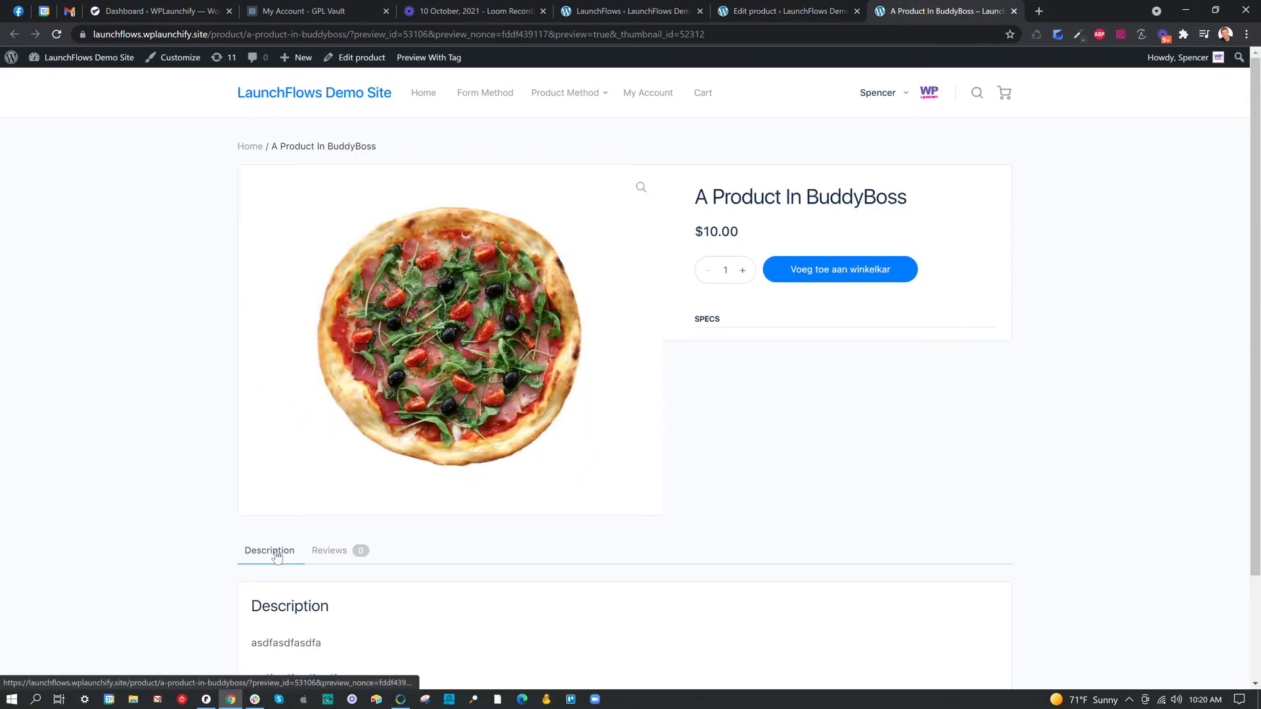
scroll(276, 557, down, 2)
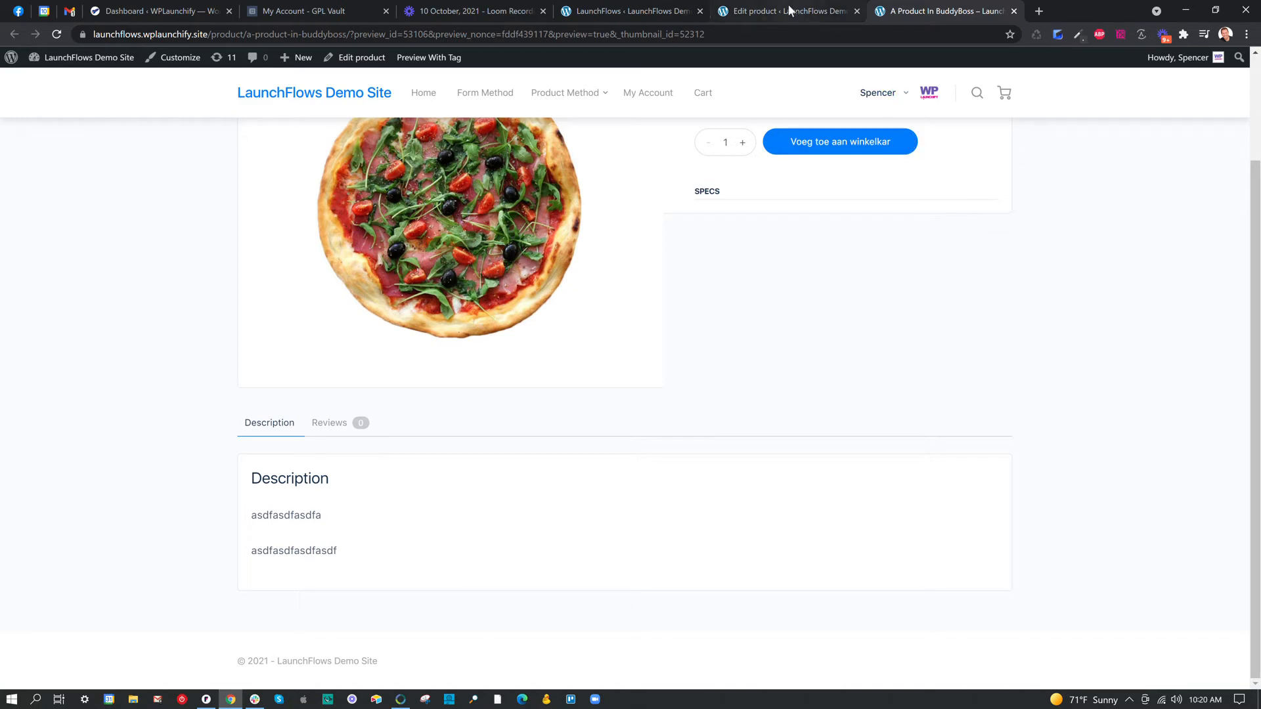
click(1040, 10)
text(lau)
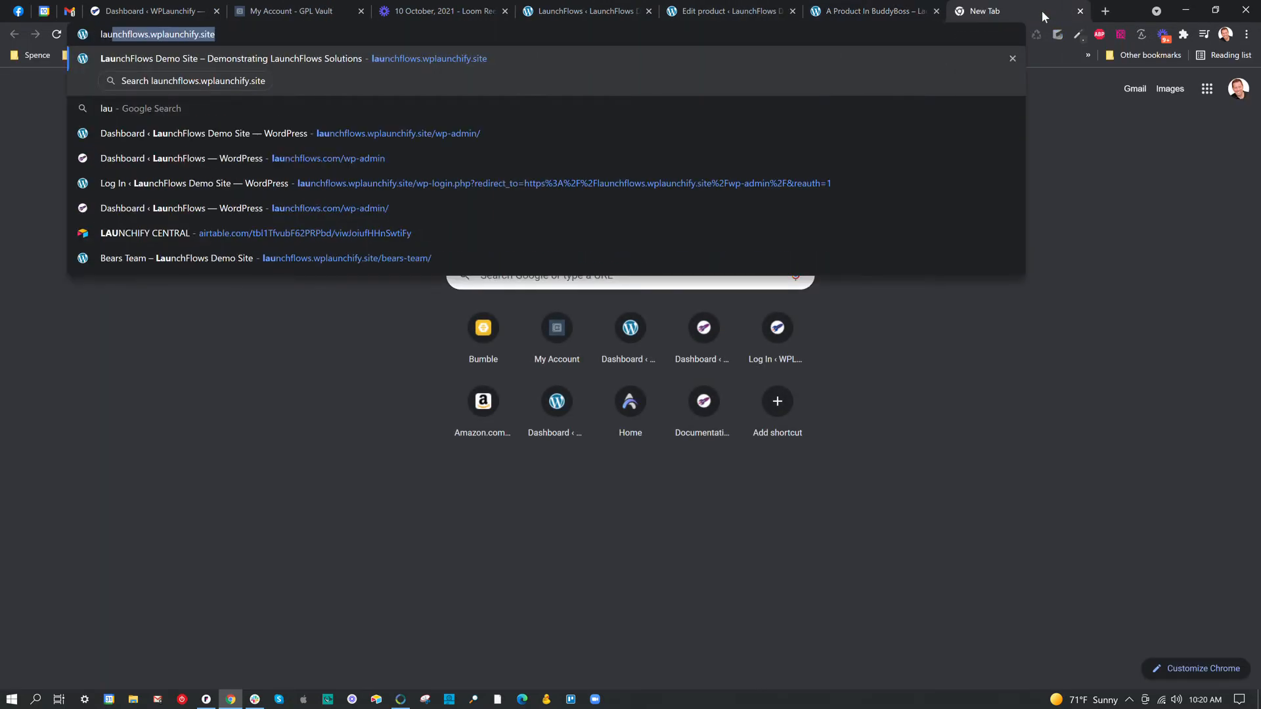
key(Delete)
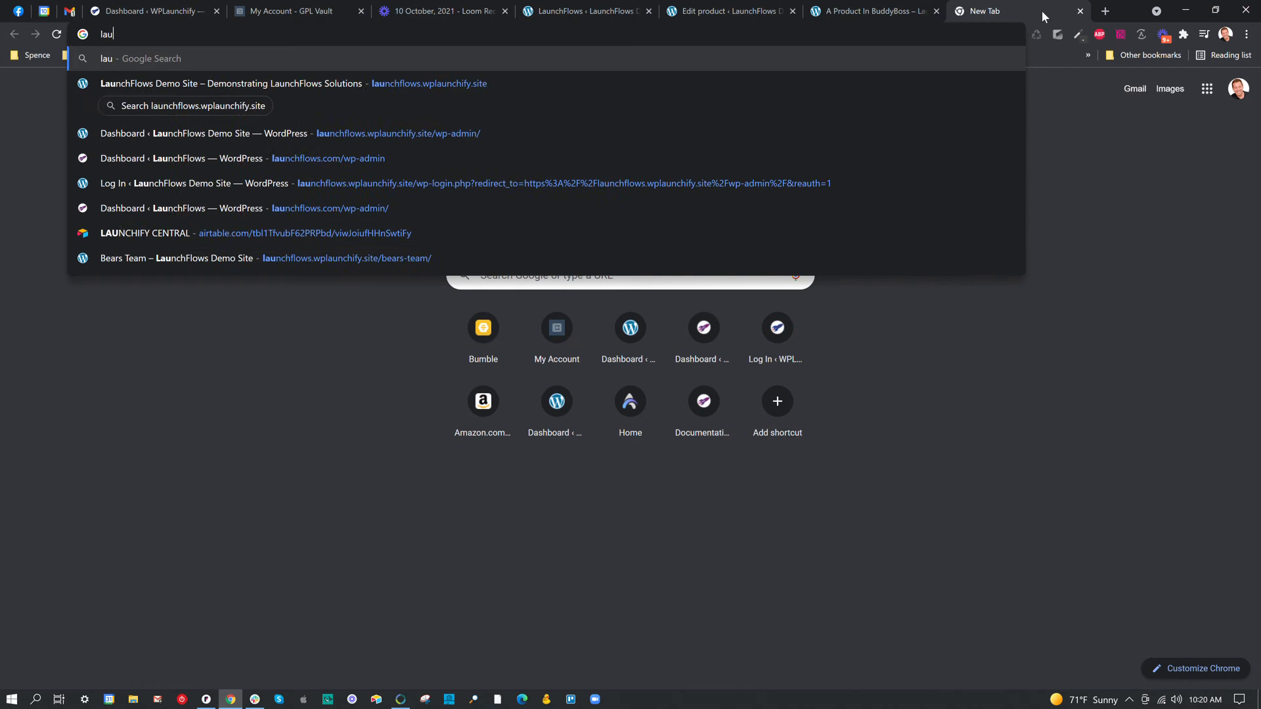
text(nchflows.com/do)
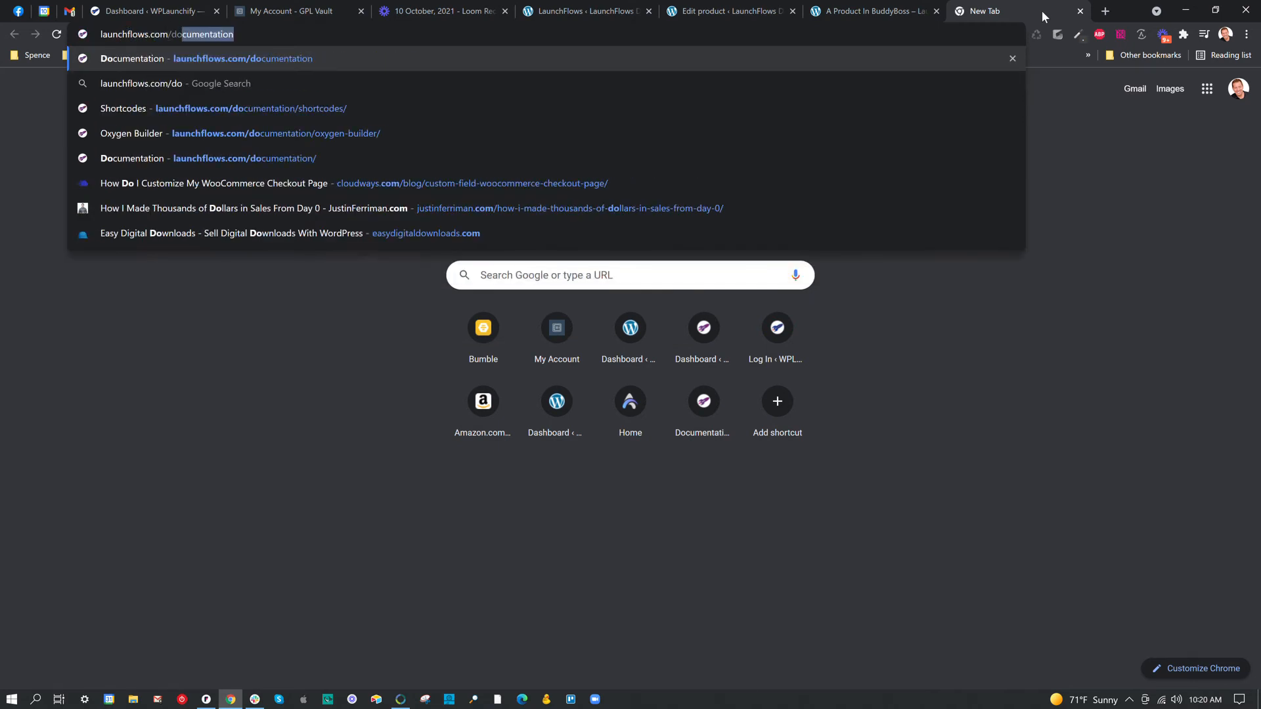
key(Return)
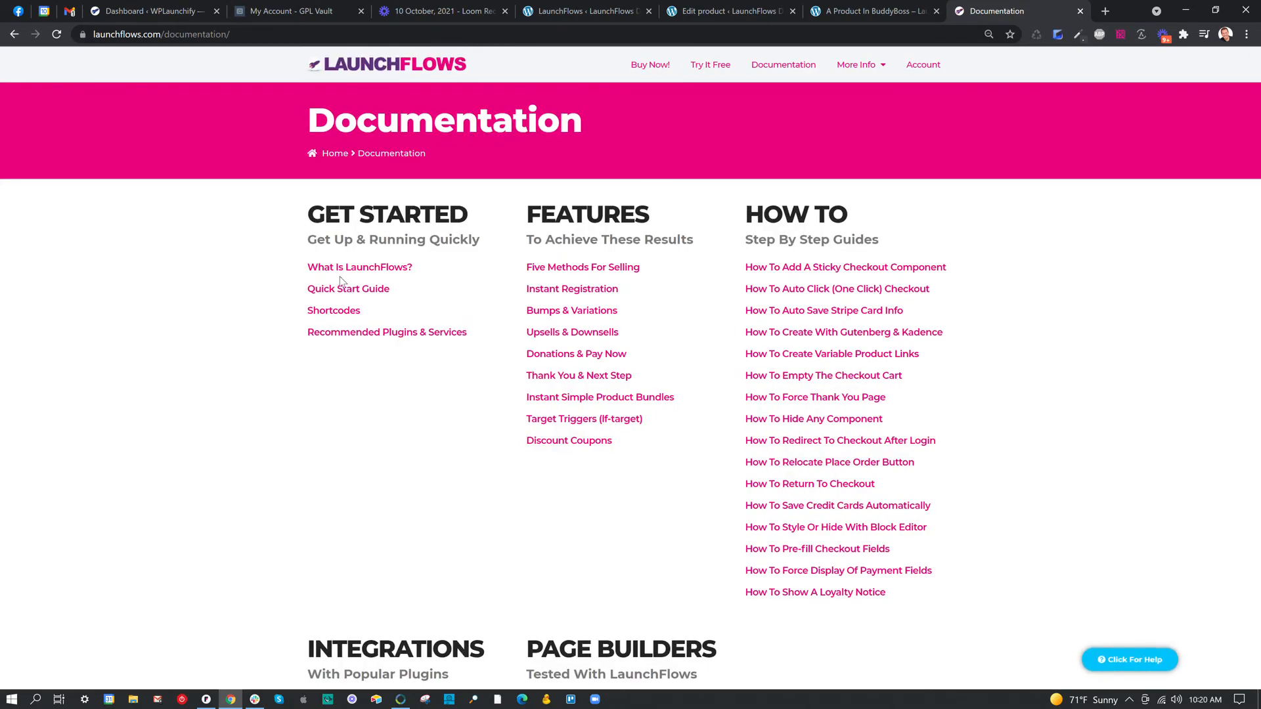
Open the "What Is LaunchFlows?" guide and examine its diagram of how custom layouts work.
click(342, 274)
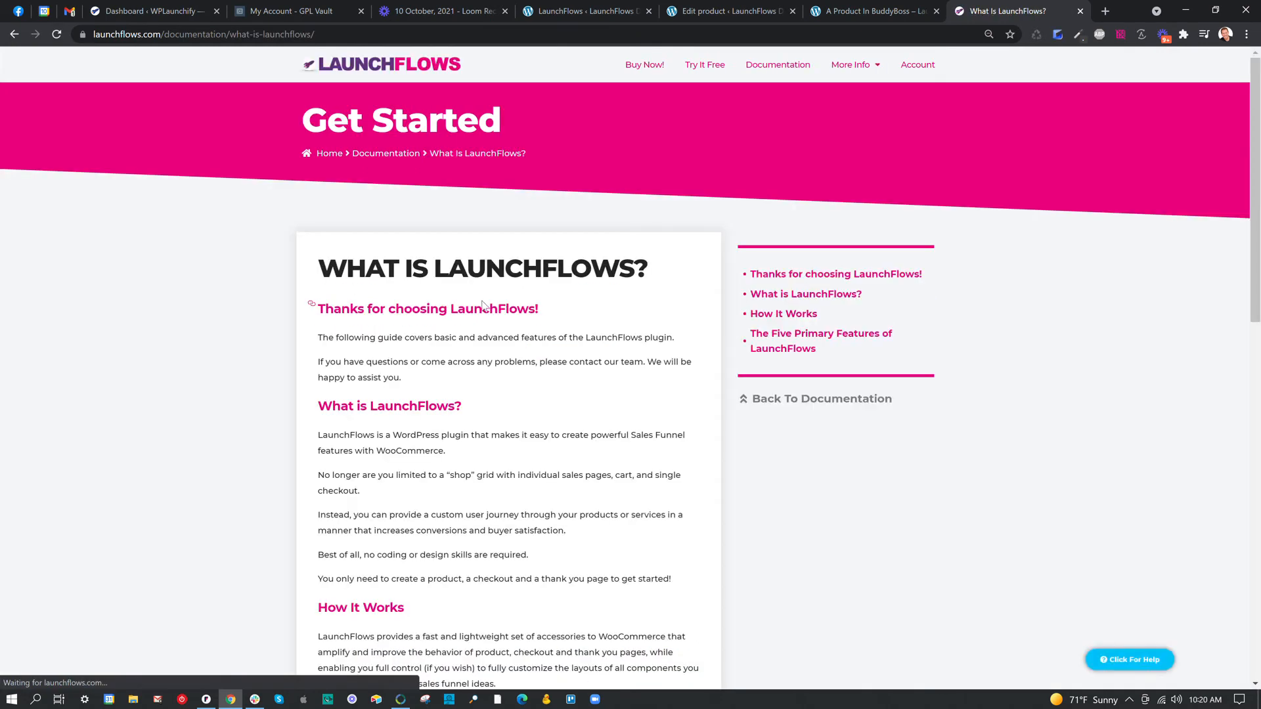
scroll(493, 310, down, 5)
scroll(488, 309, down, 5)
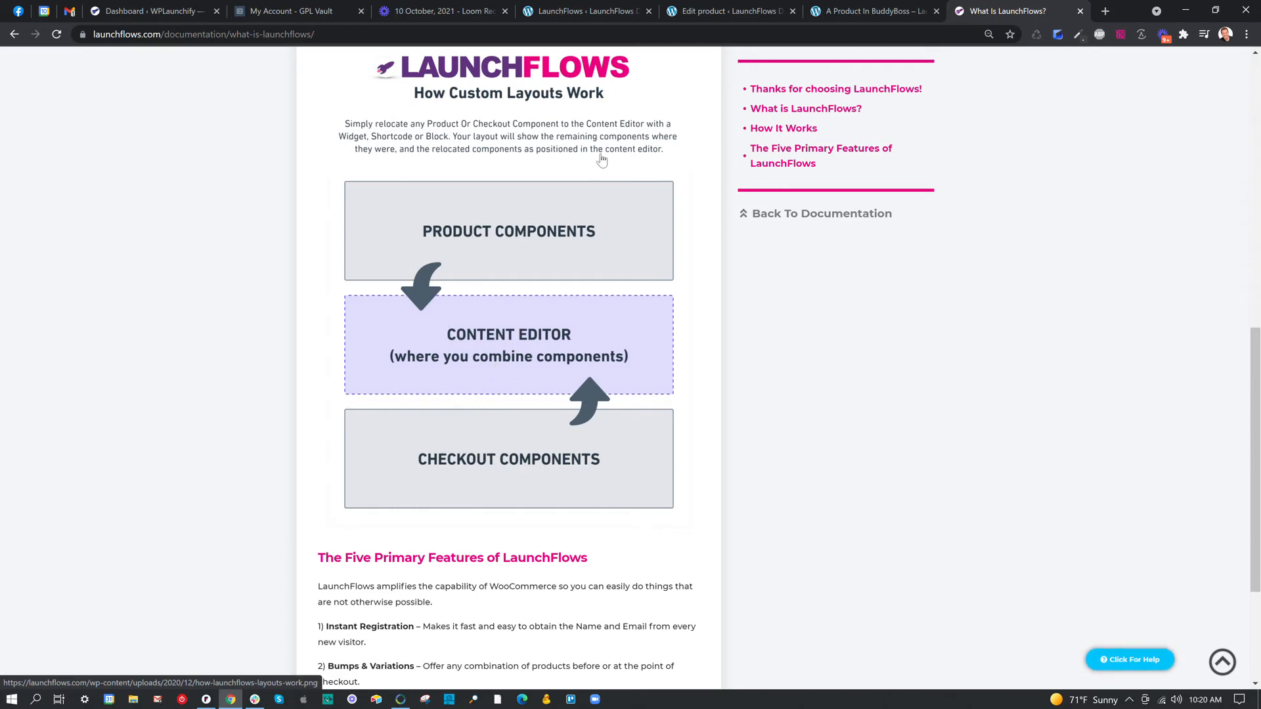
Update the product with the newly selected template and reload its preview page.
click(725, 13)
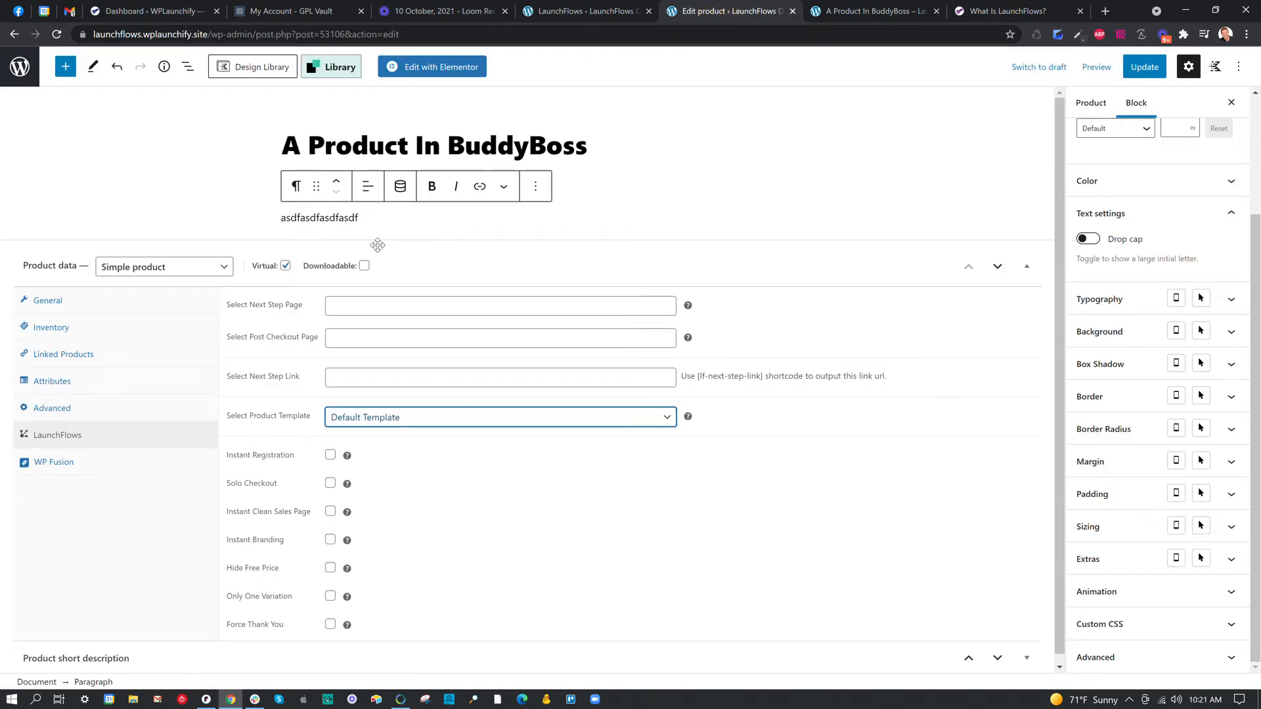
click(1144, 66)
click(882, 14)
key(F5)
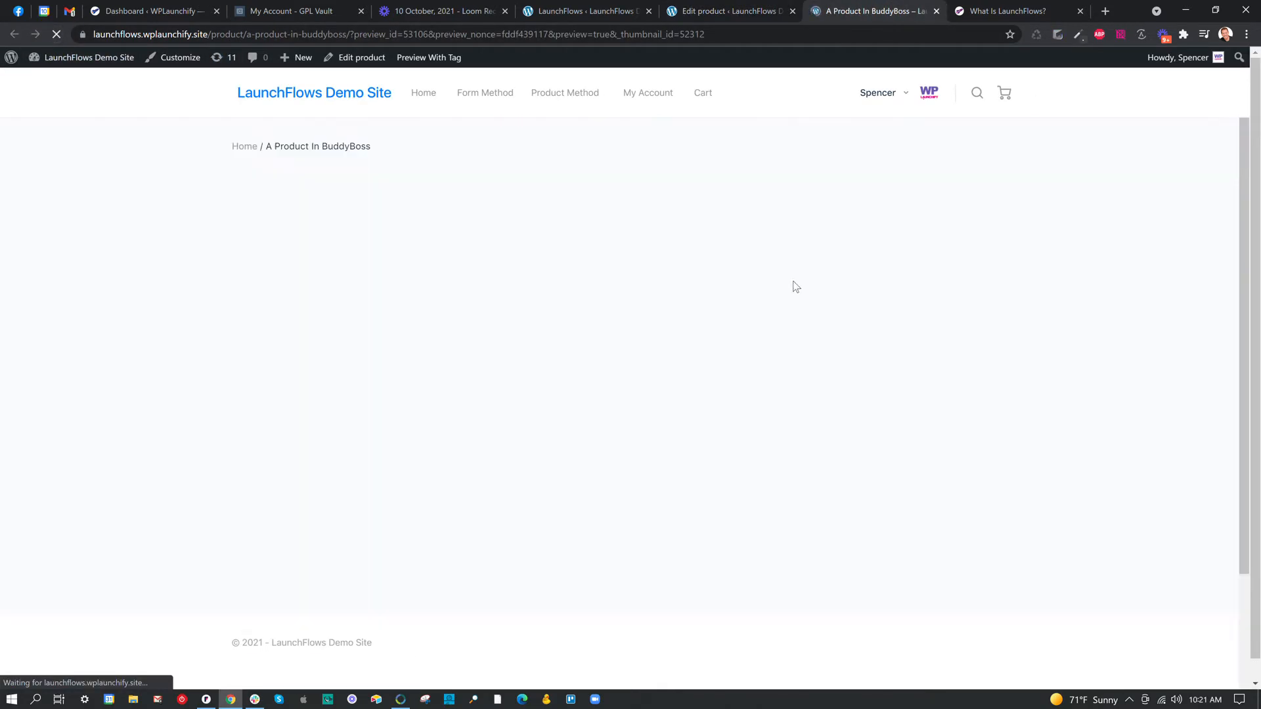
Examine the product preview's cart button and reviews section, highlighting the content text below the review form.
scroll(937, 291, down, 3)
scroll(935, 296, up, 5)
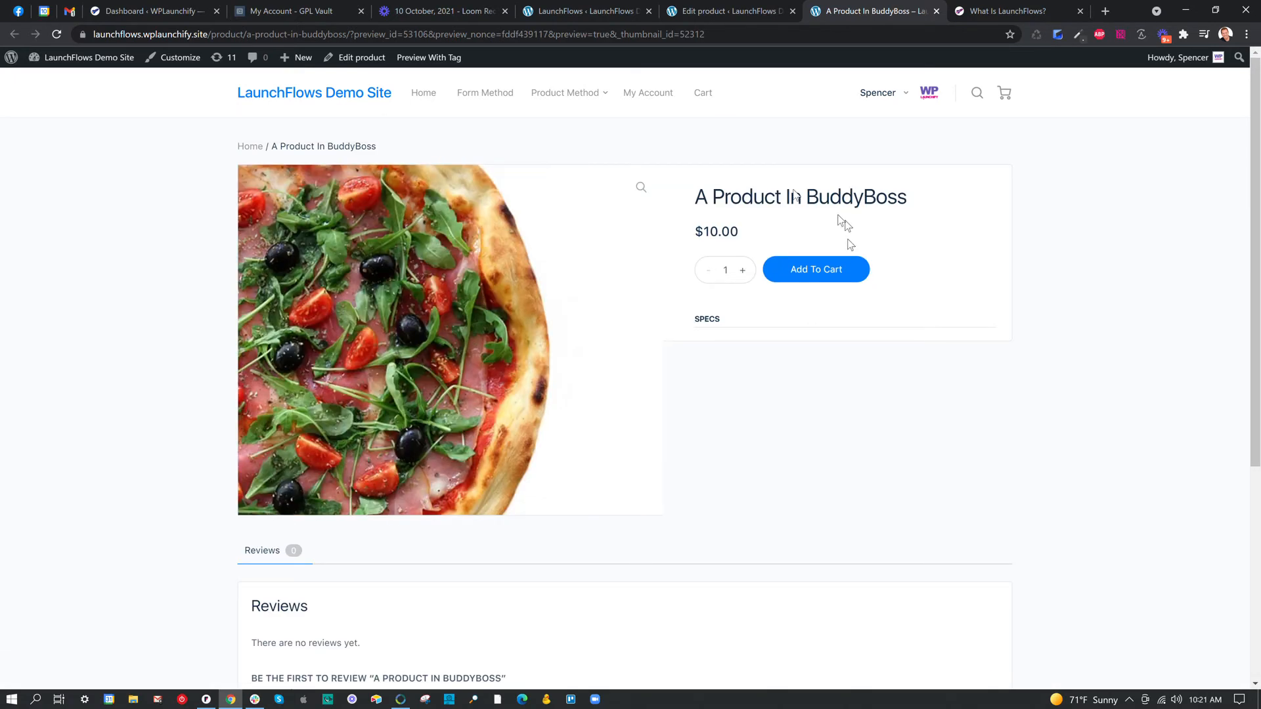
scroll(774, 266, down, 5)
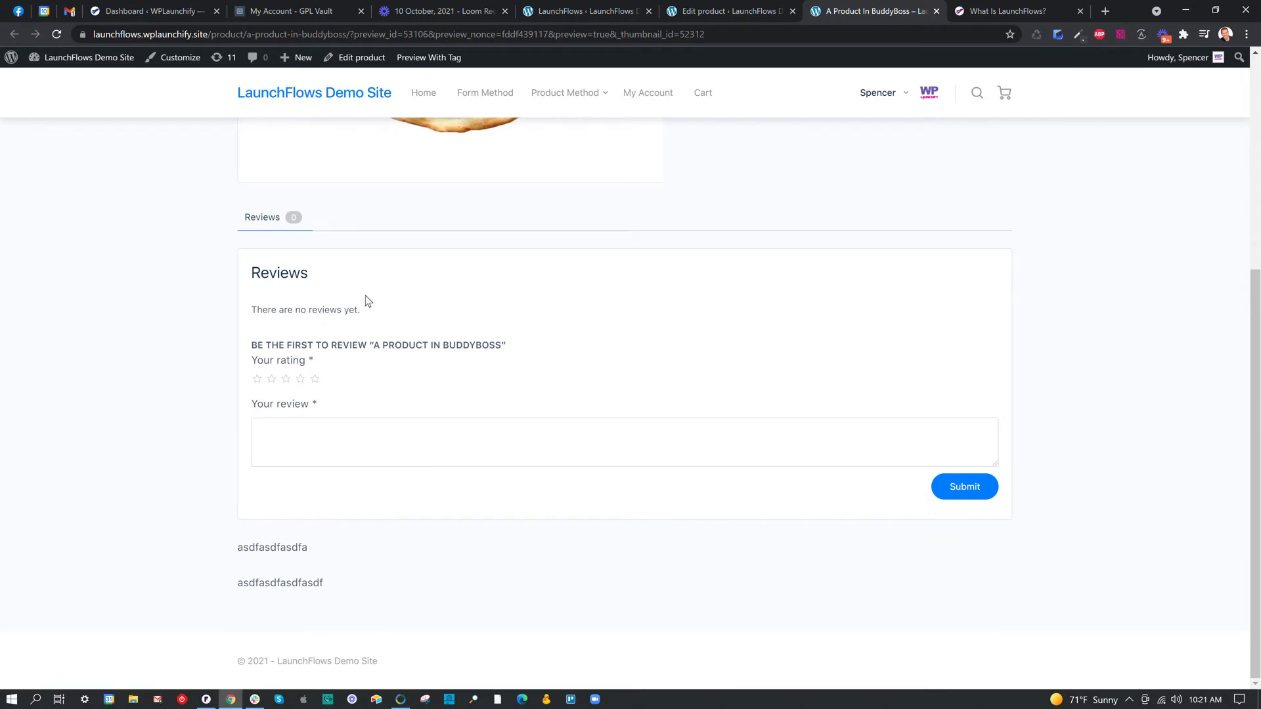
drag(235, 540, 340, 595)
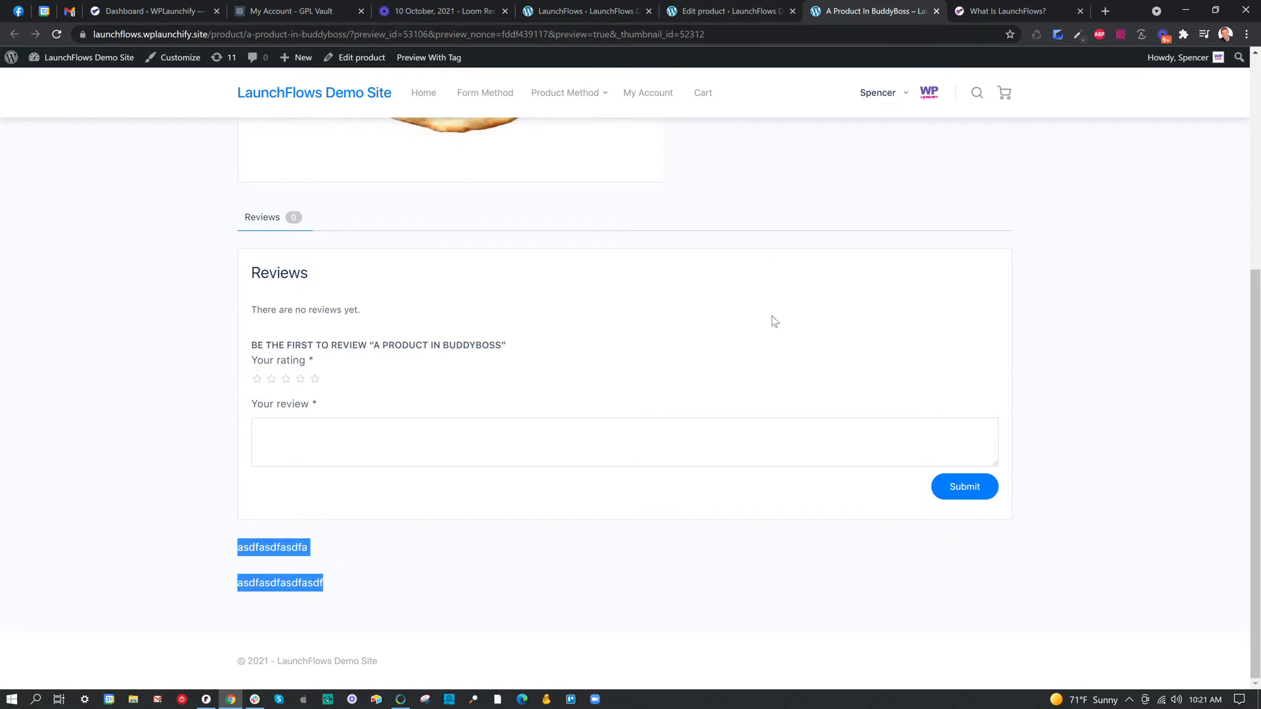
scroll(766, 316, up, 5)
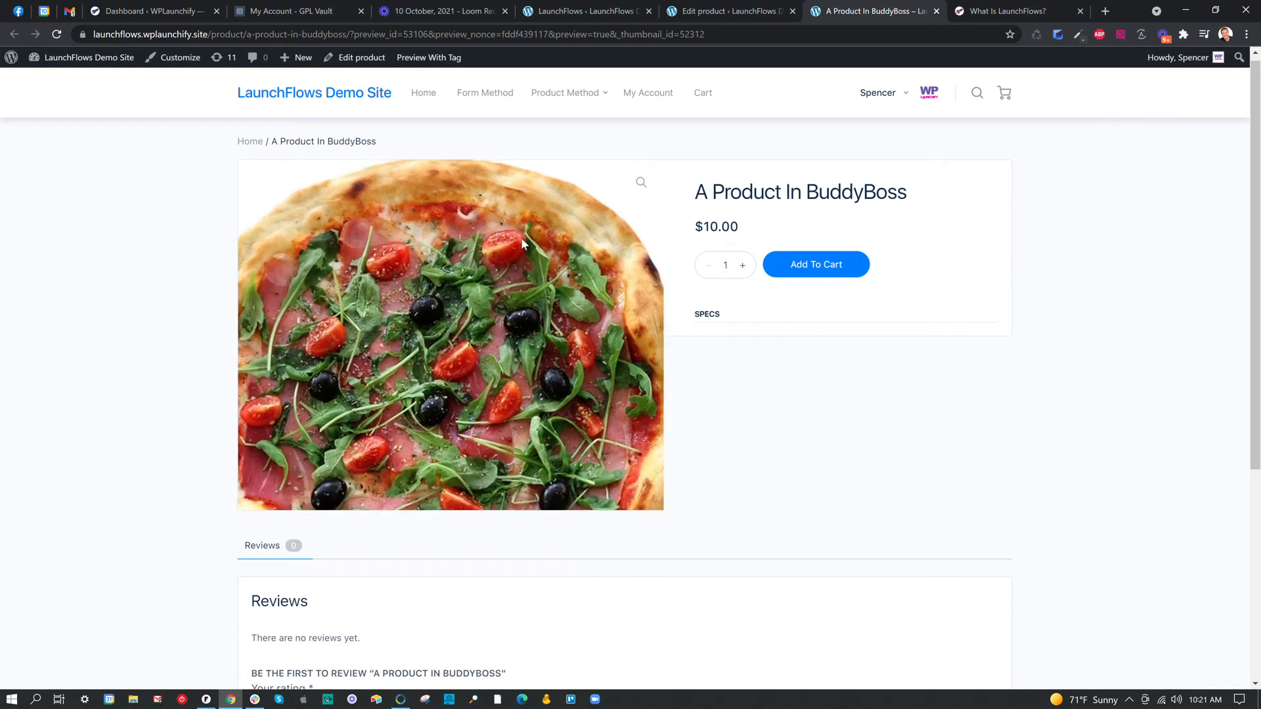
Return to the product editor and remove both placeholder text paragraphs from the content.
click(734, 8)
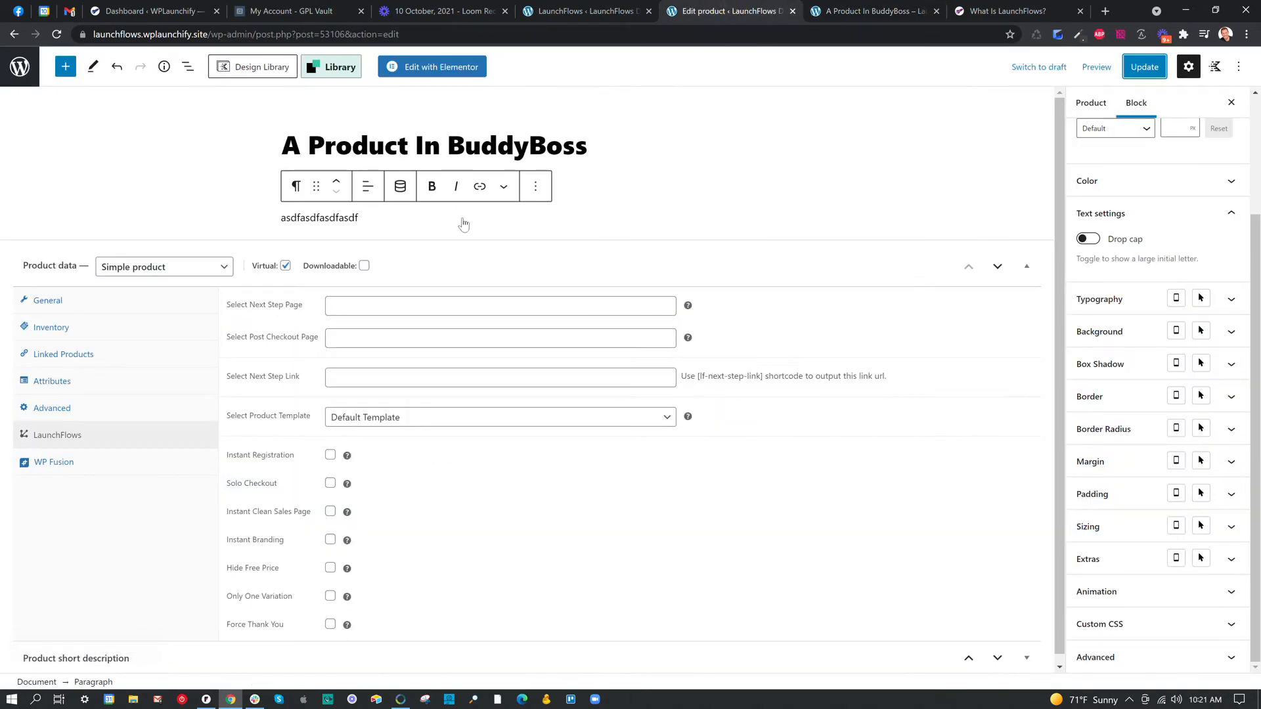
click(536, 186)
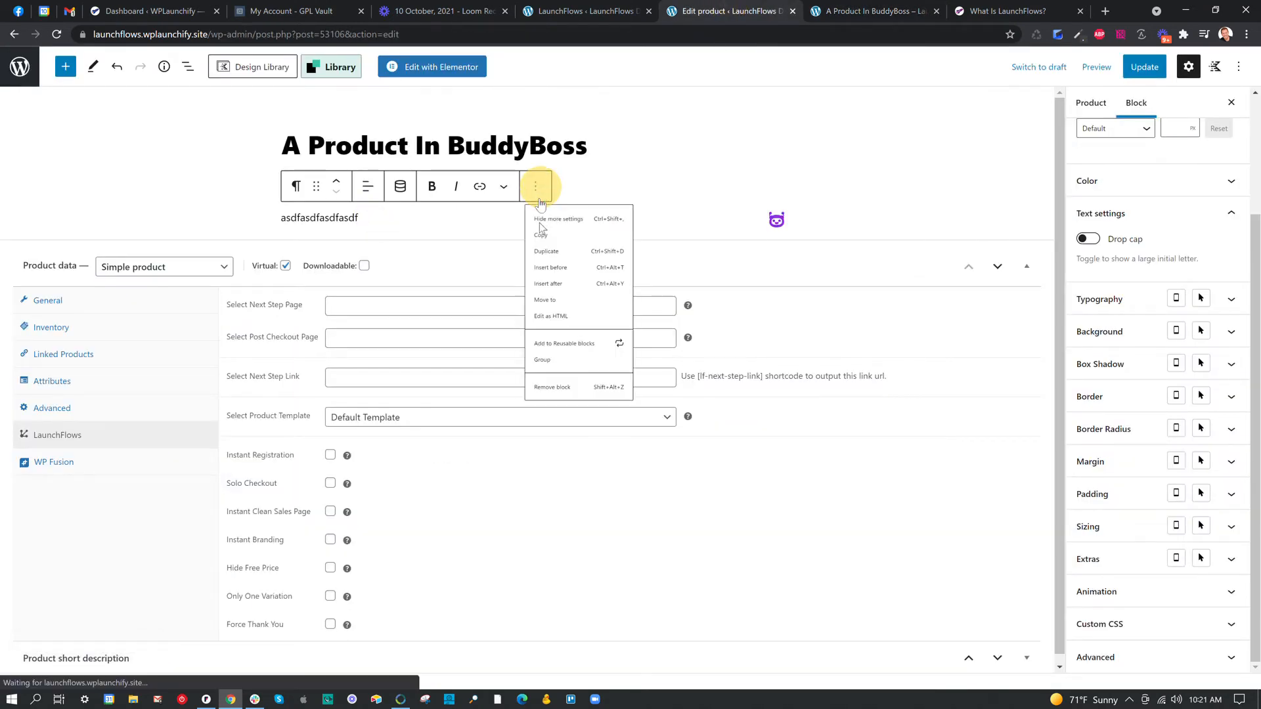
click(568, 479)
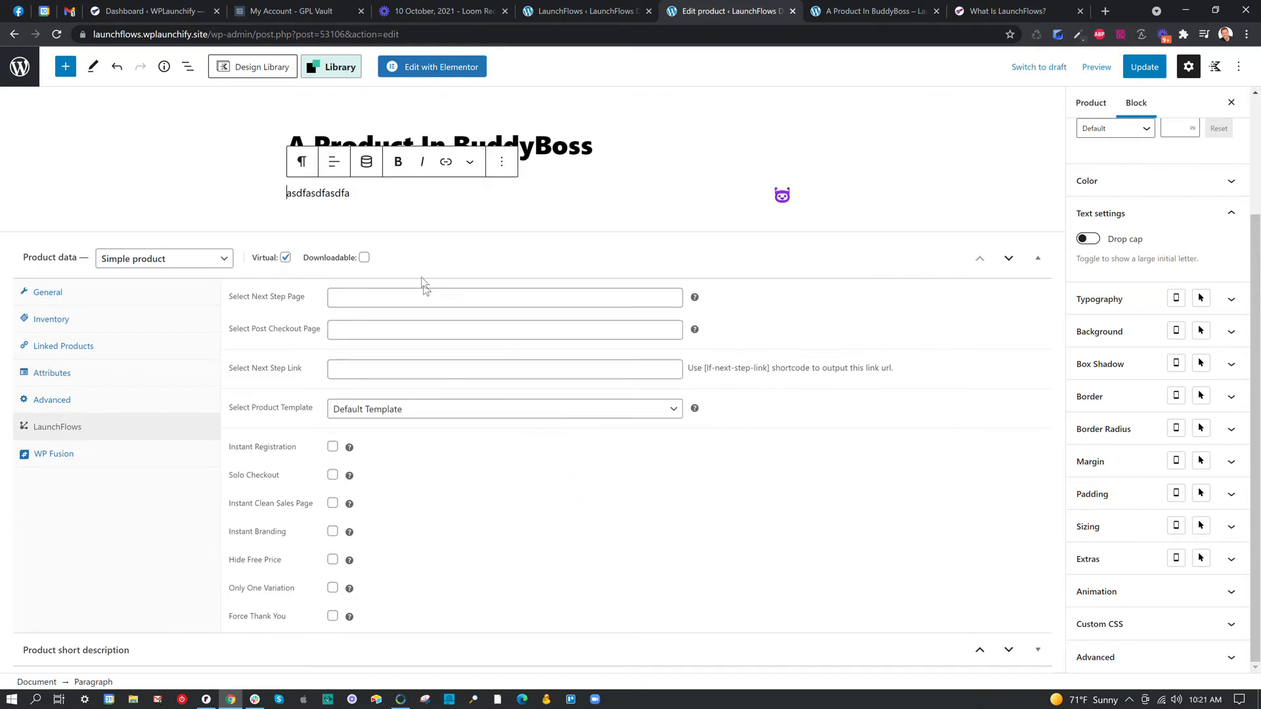
click(502, 161)
click(535, 452)
Insert a LaunchFlows Product Title block in the empty content area and update the product.
text(/product t)
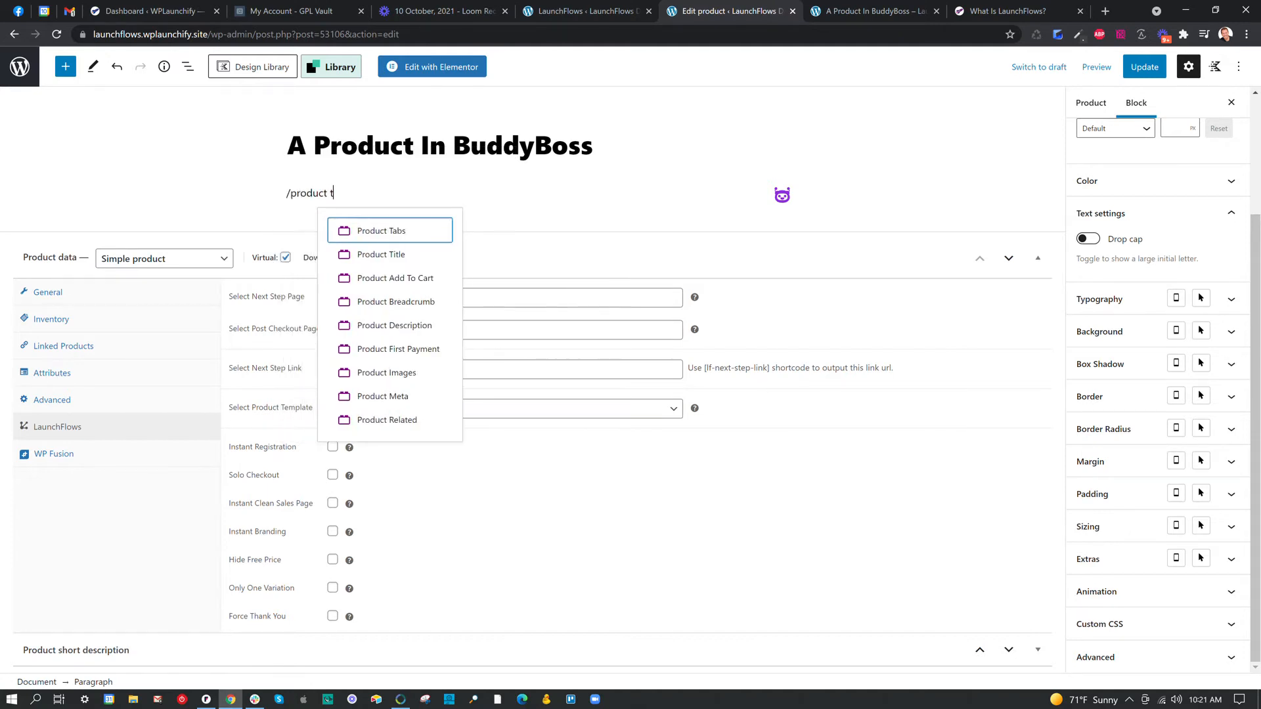
click(367, 255)
click(1145, 66)
Reload the product preview and compare the summary beside the image with the area below the review form.
click(888, 11)
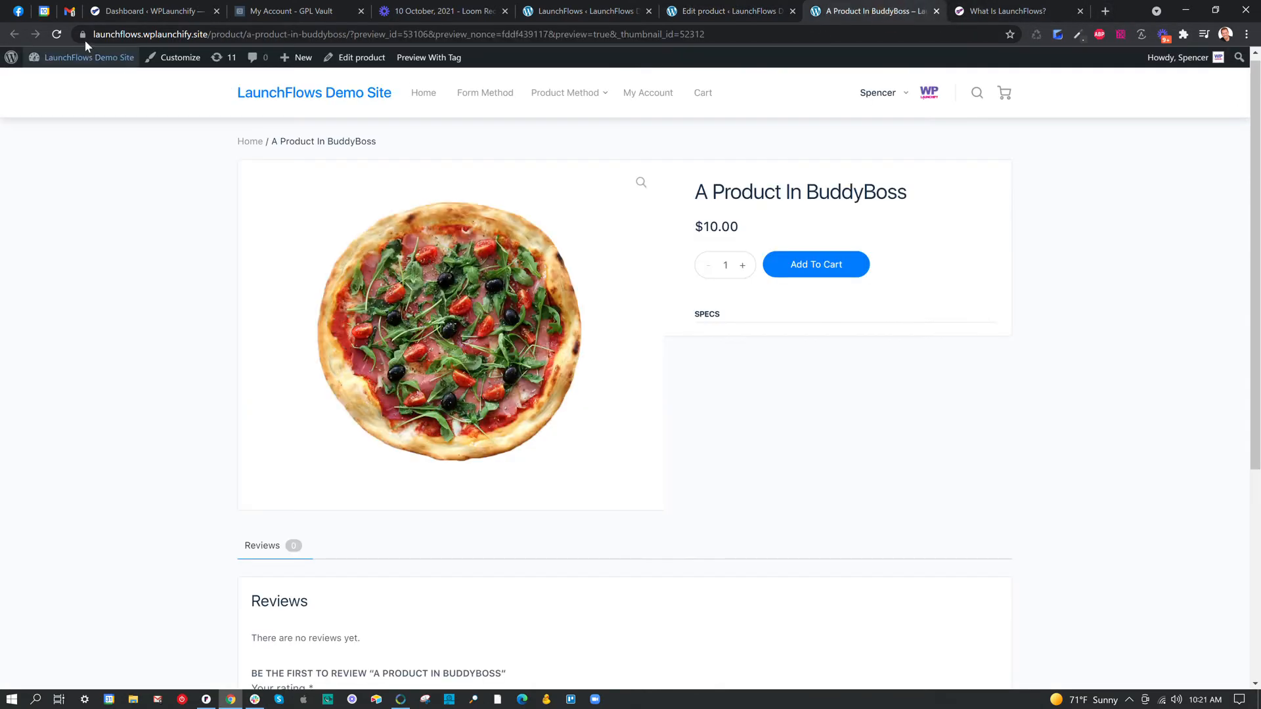
click(60, 37)
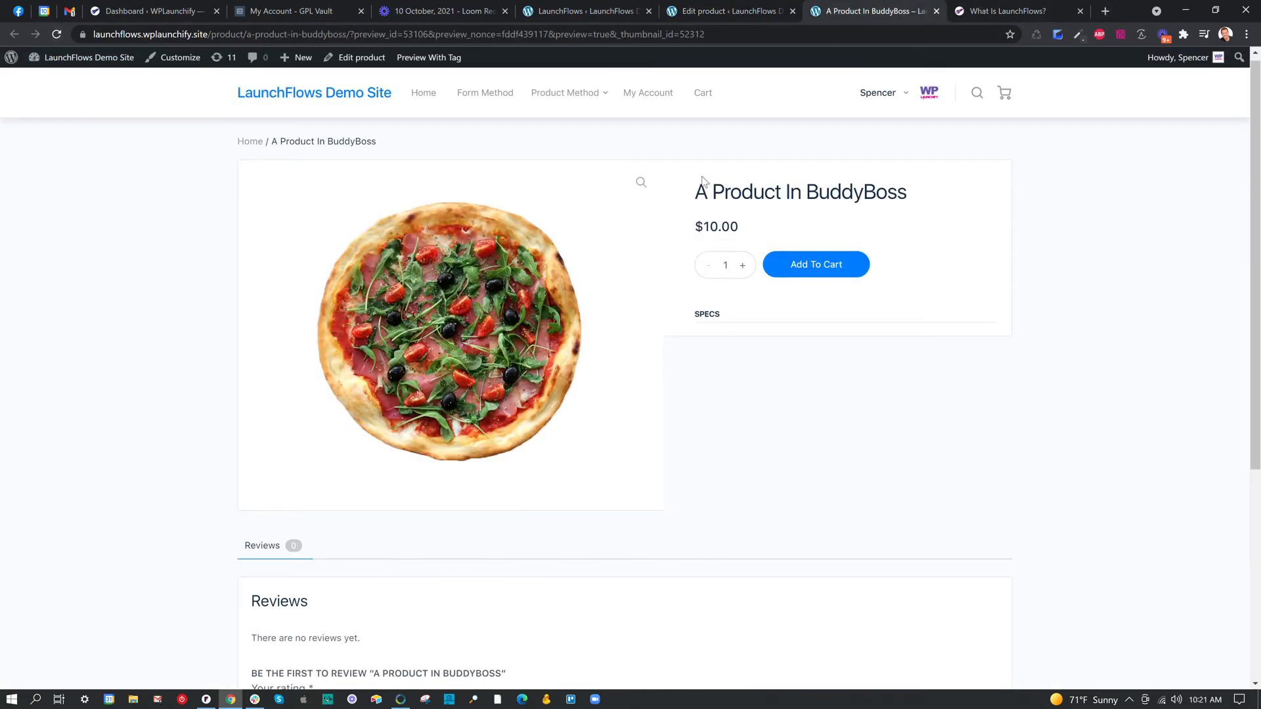
scroll(623, 378, down, 5)
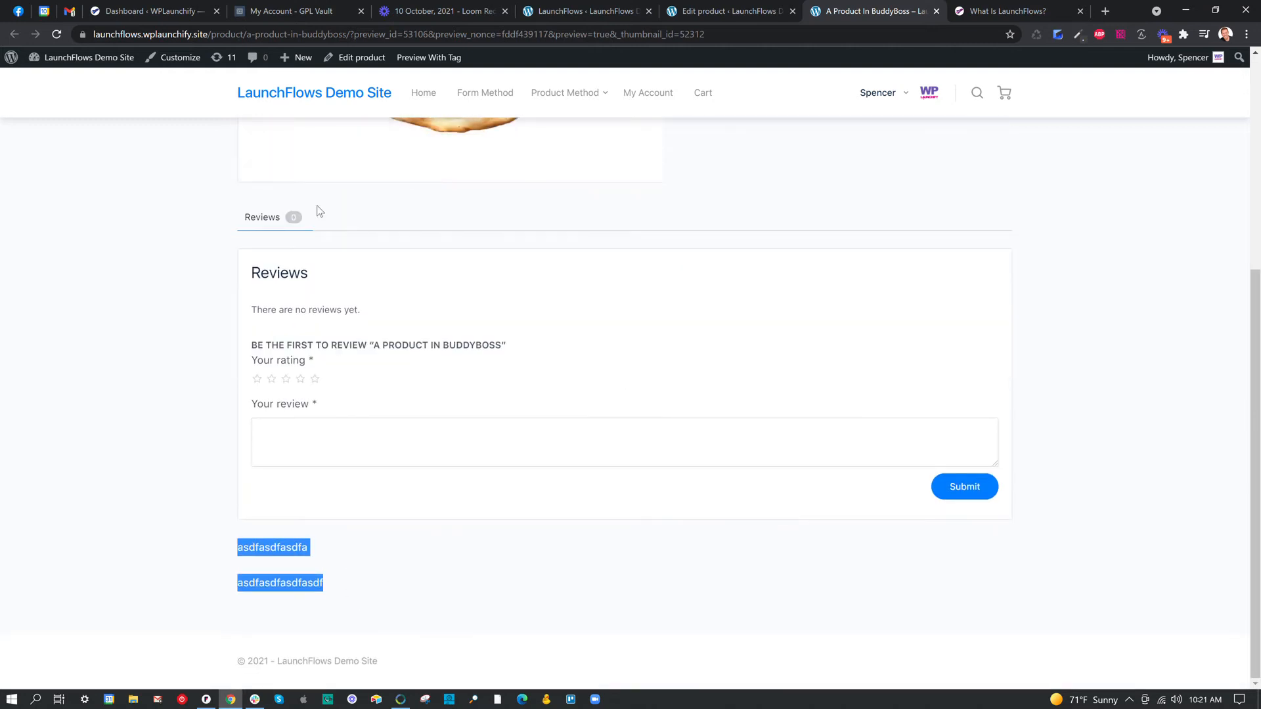
click(56, 34)
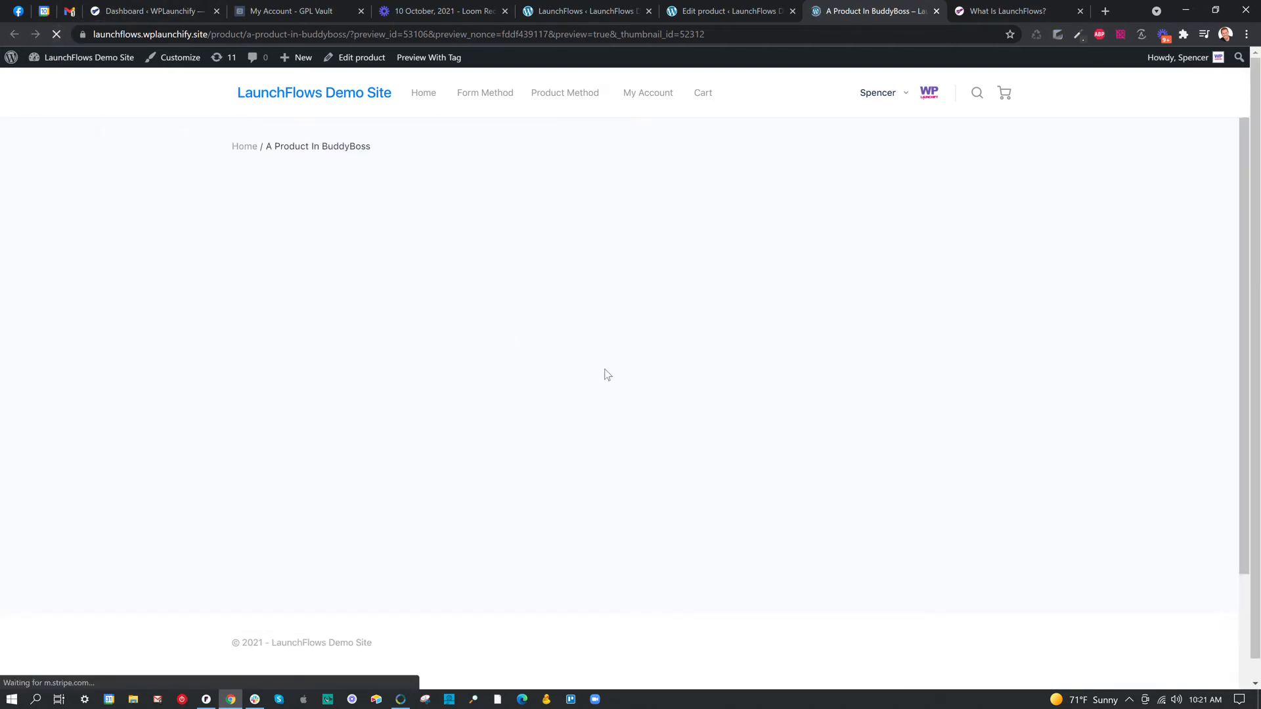
scroll(572, 414, up, 5)
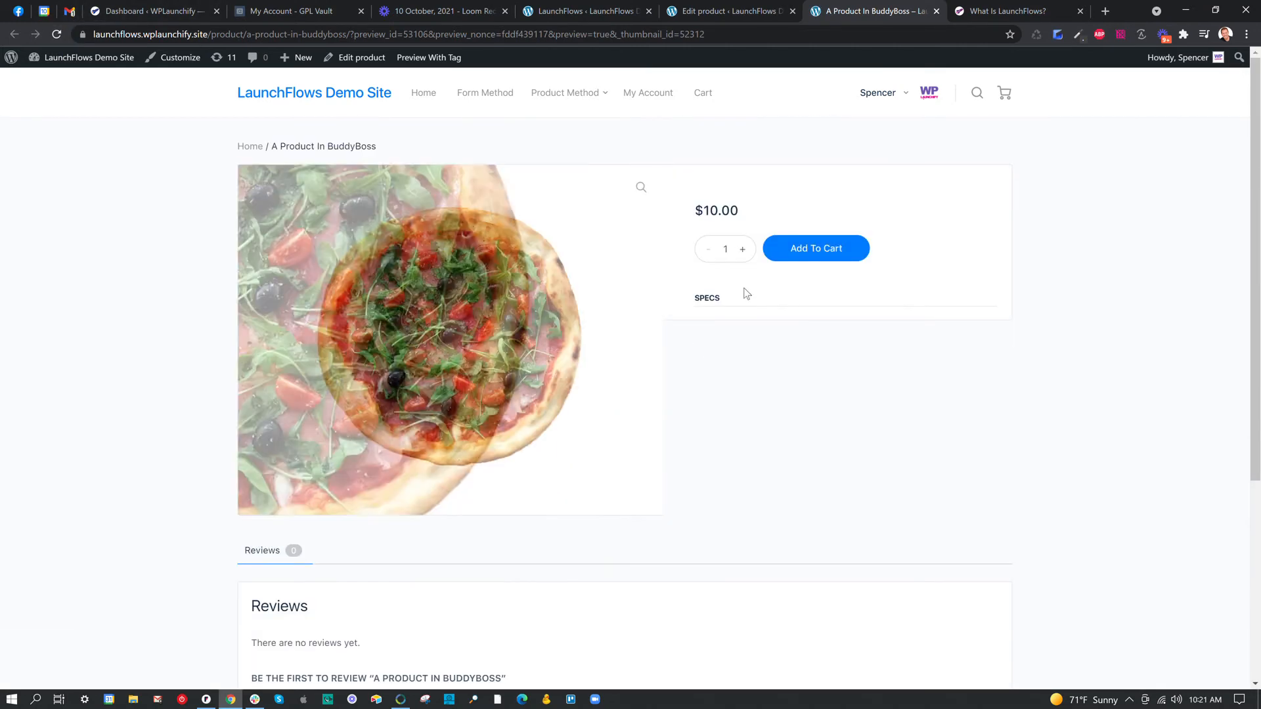
scroll(708, 198, down, 5)
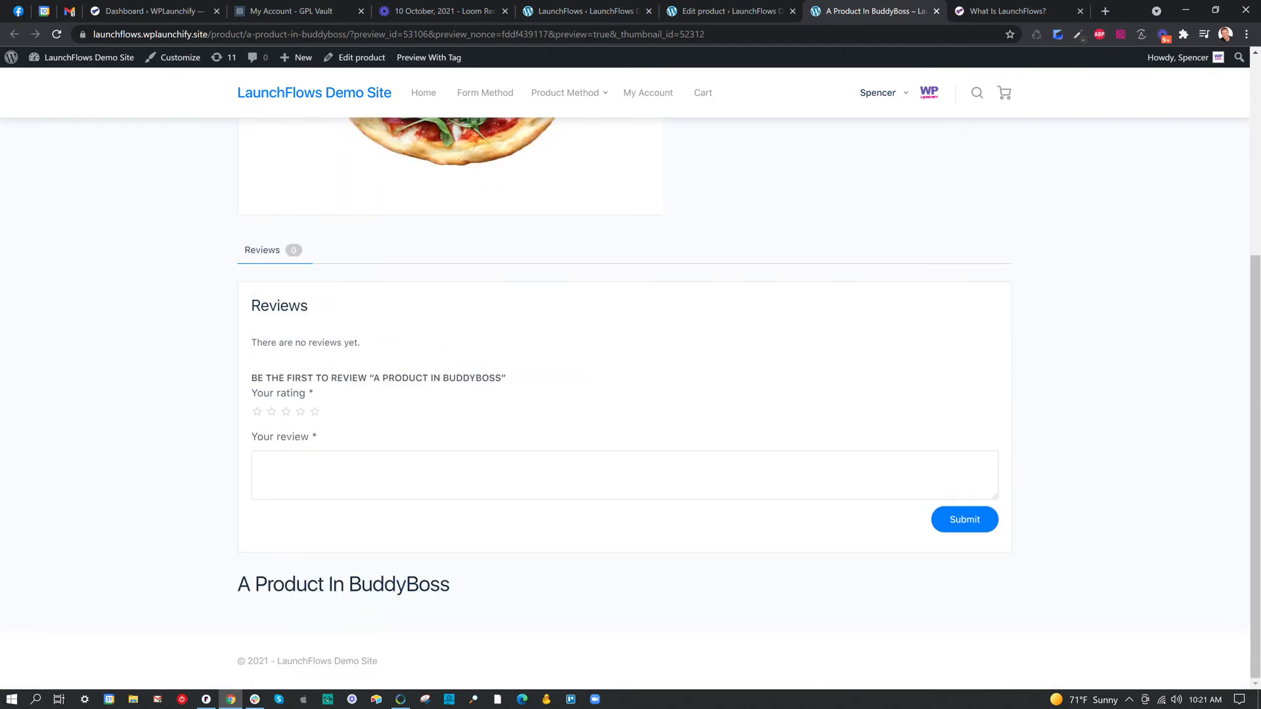
scroll(589, 452, up, 5)
scroll(701, 515, down, 5)
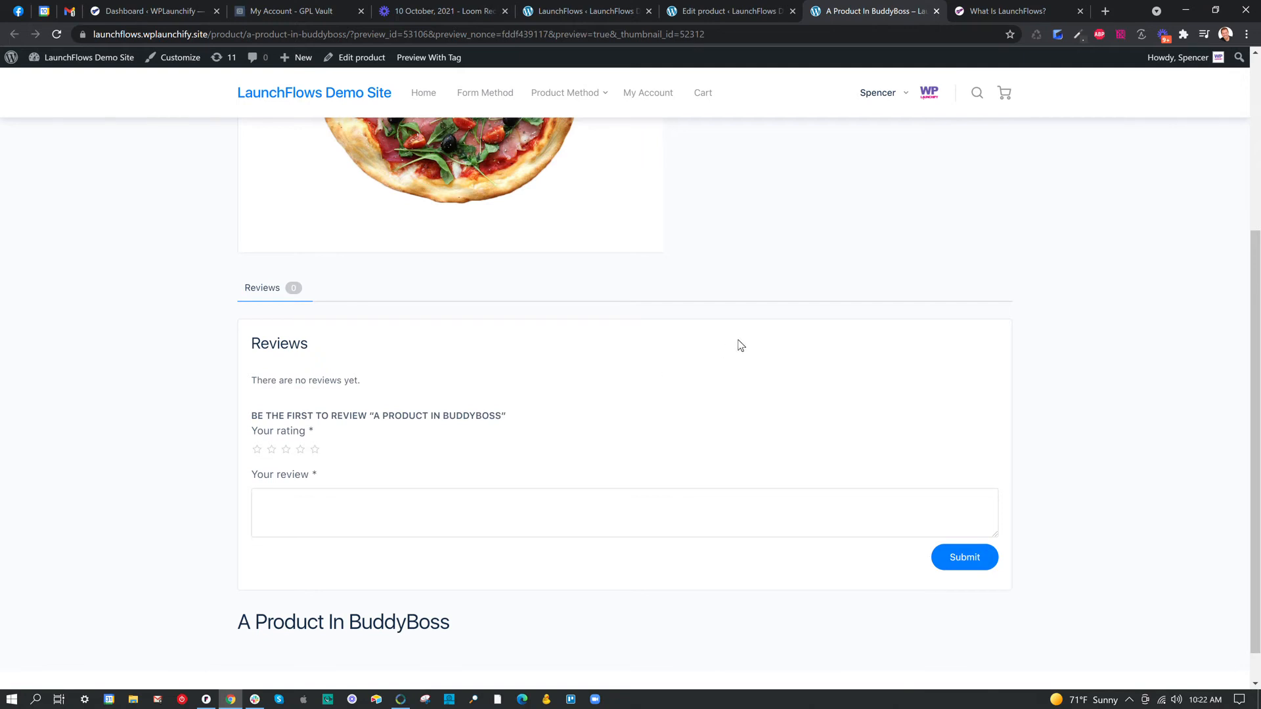
scroll(731, 366, up, 2)
scroll(302, 434, down, 2)
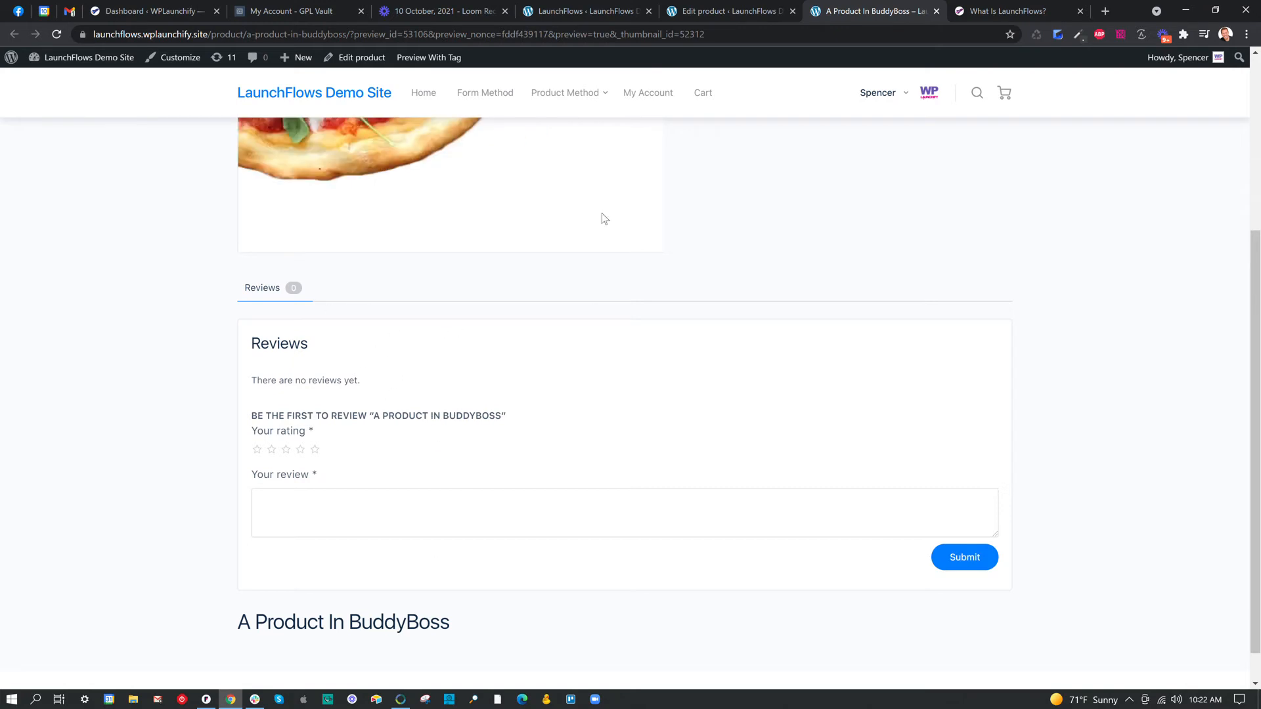
Return to the product editor and add a LaunchFlows Product Tabs block below the Product Title block.
click(680, 13)
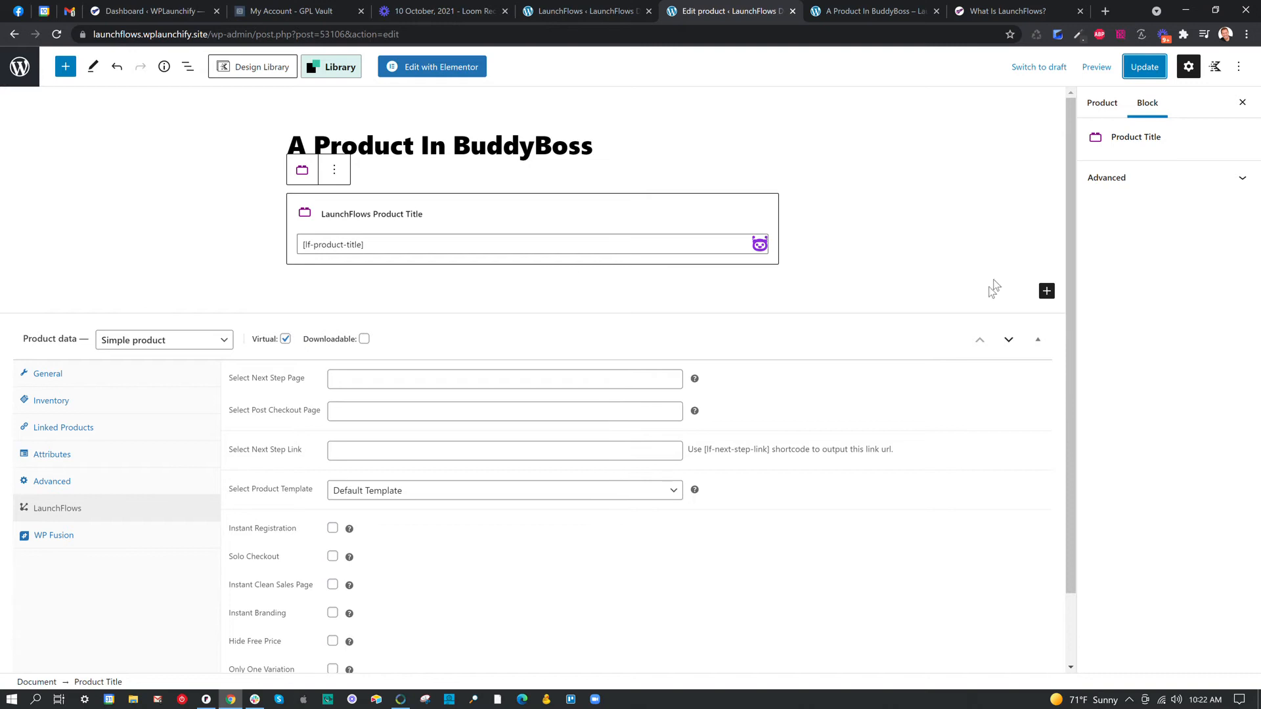
click(1046, 292)
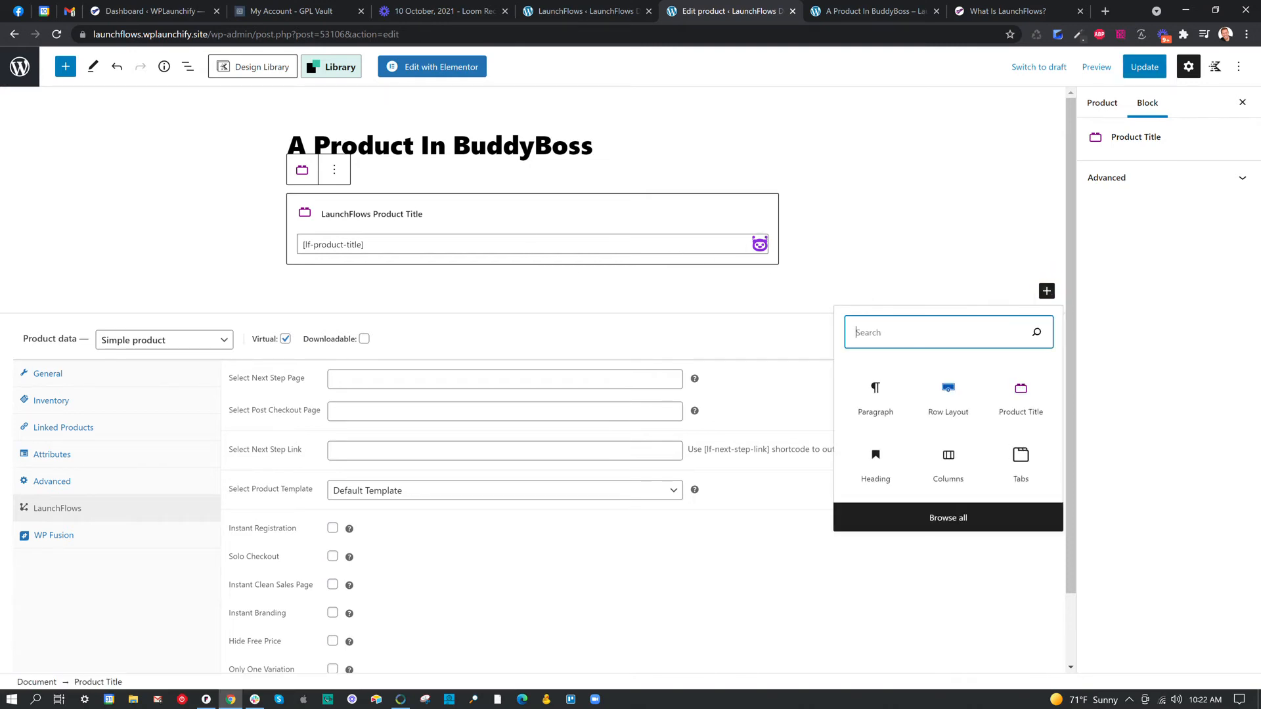
text(/)
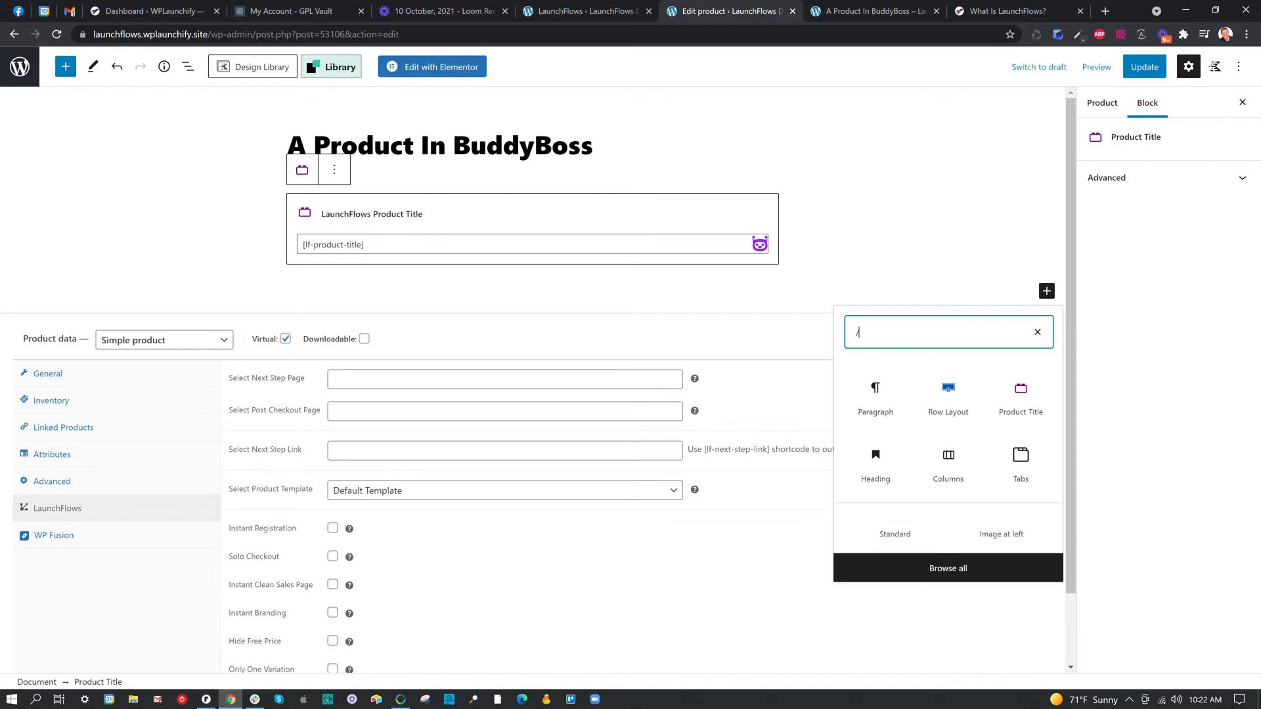
text(tabs)
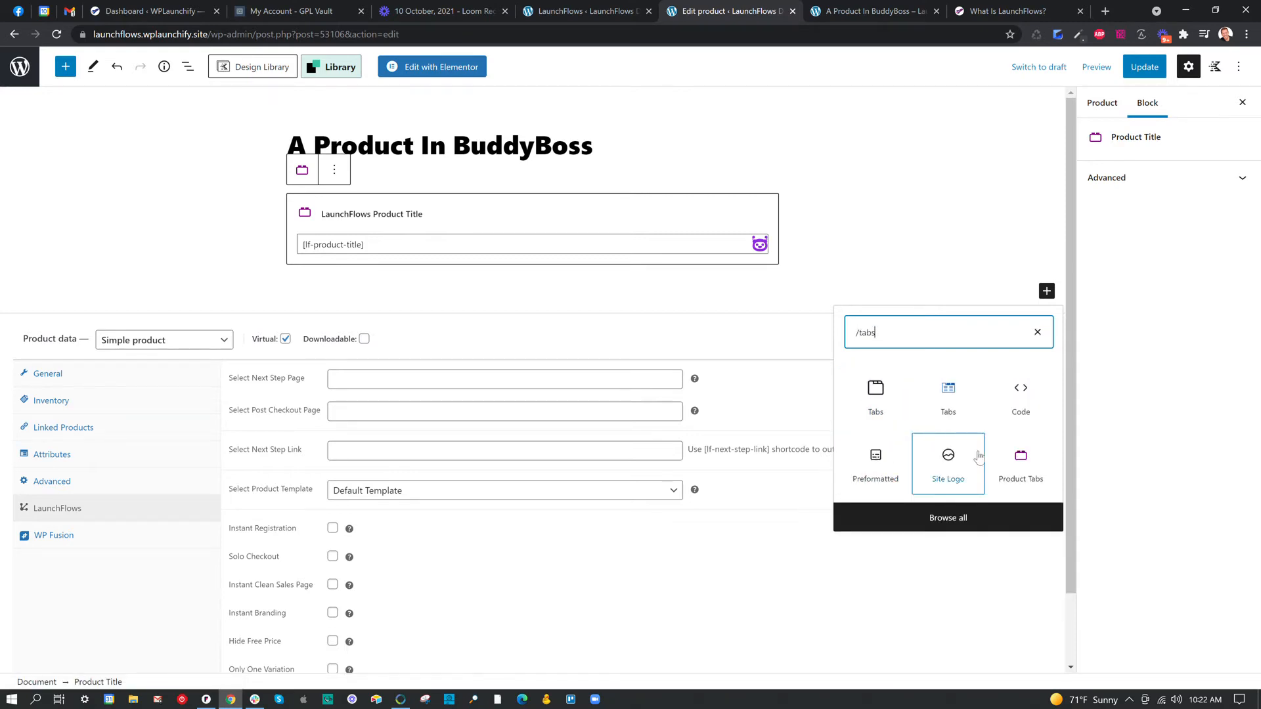
click(1020, 460)
Give the Product Tabs block the additional CSS class lf-hide and update the product.
click(1122, 178)
click(1095, 224)
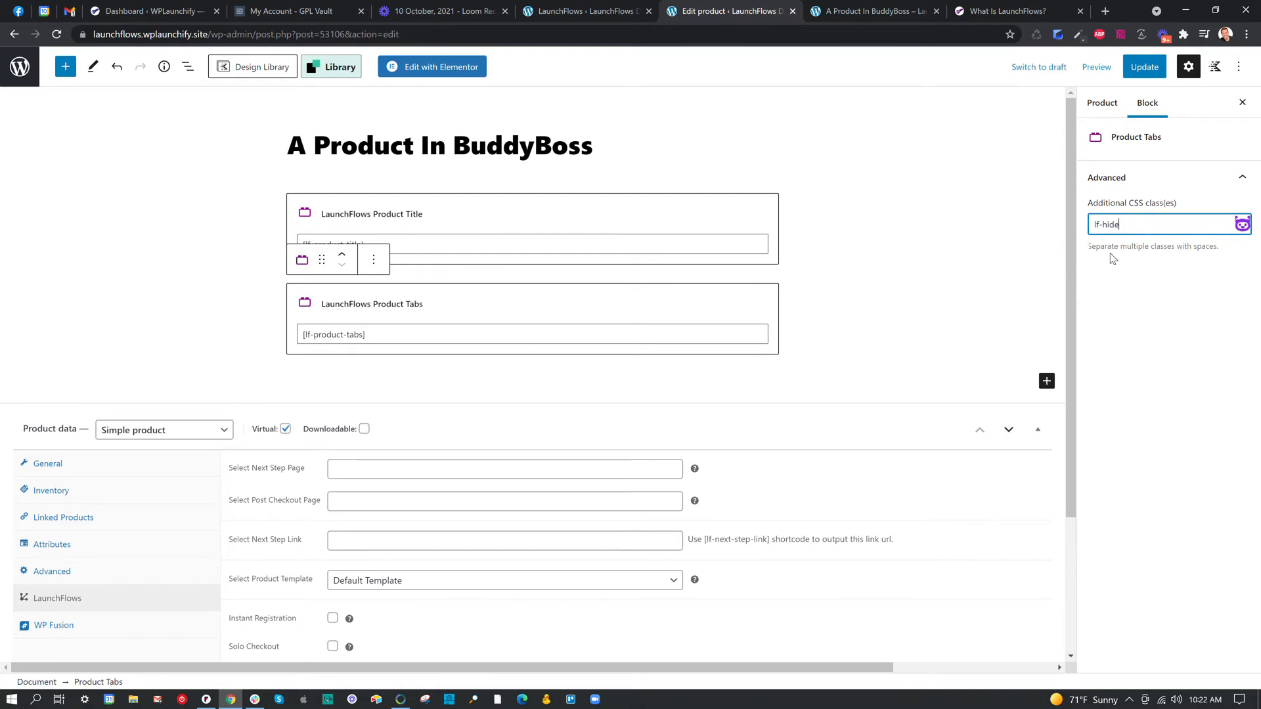
click(1145, 67)
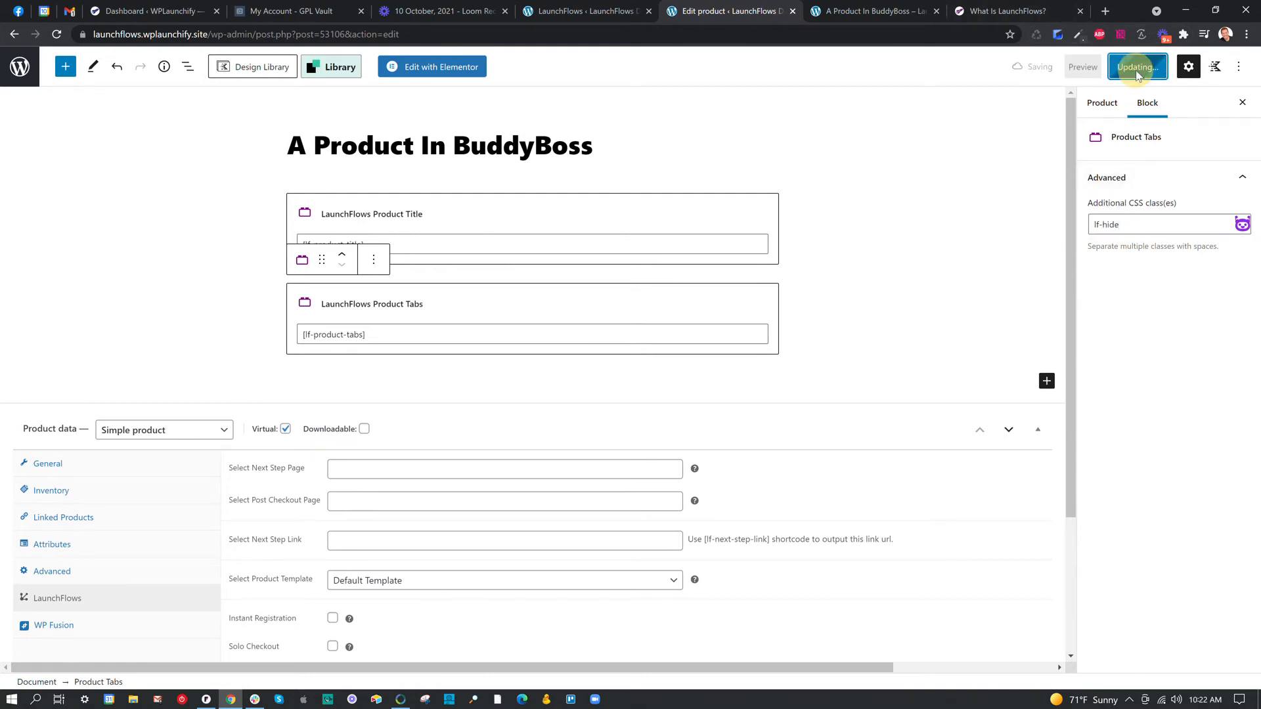
Look over the reviews section in the product preview, and reload the page to check the effect of the hidden tabs block.
click(852, 14)
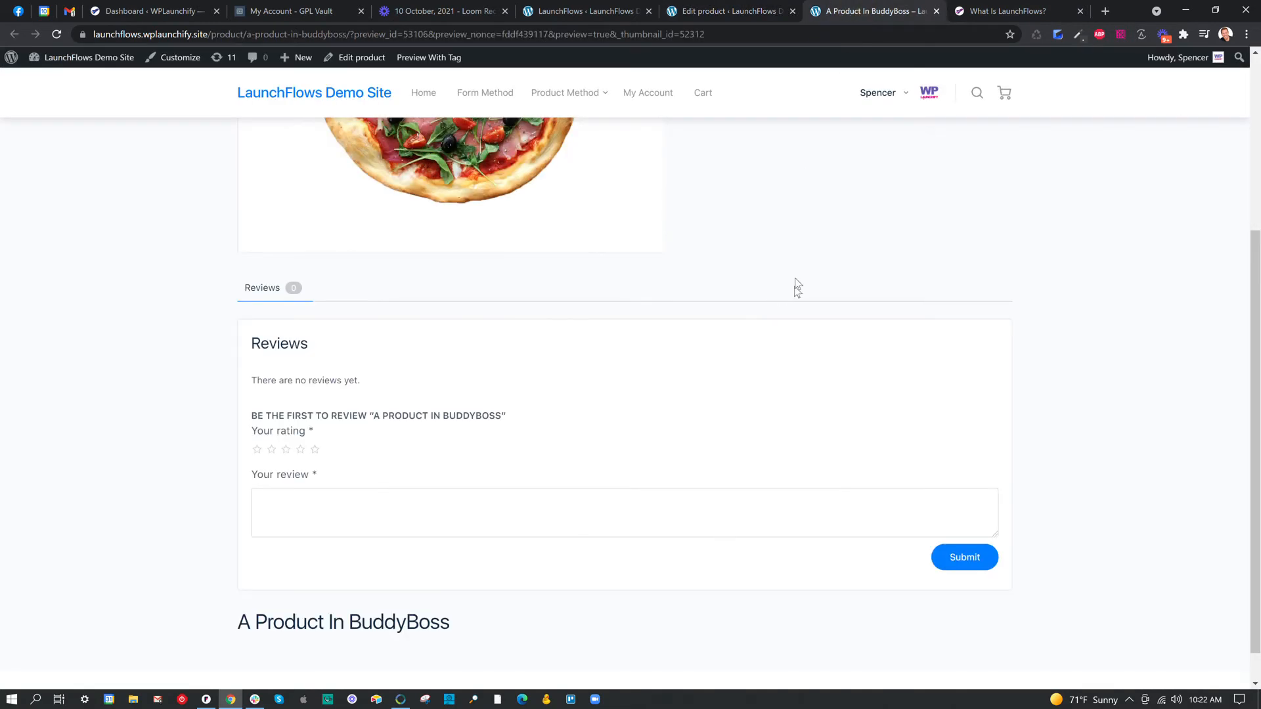
scroll(798, 279, up, 4)
scroll(467, 504, down, 2)
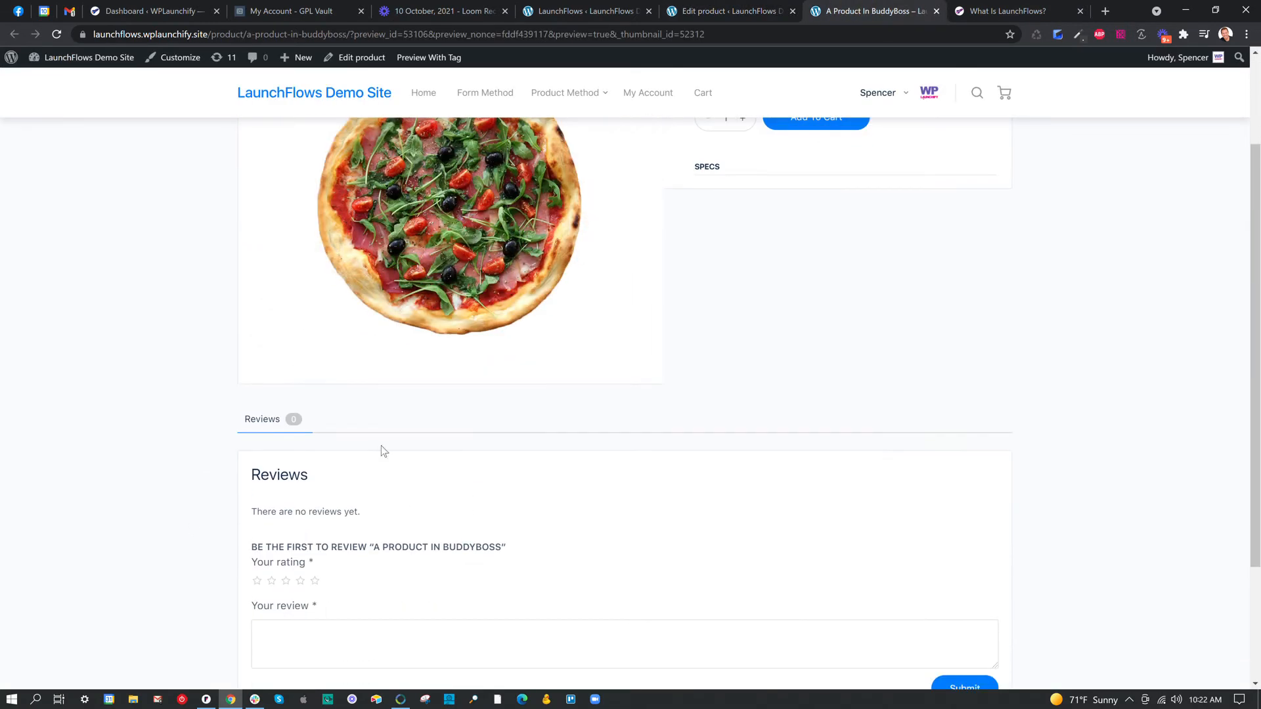
scroll(365, 452, down, 3)
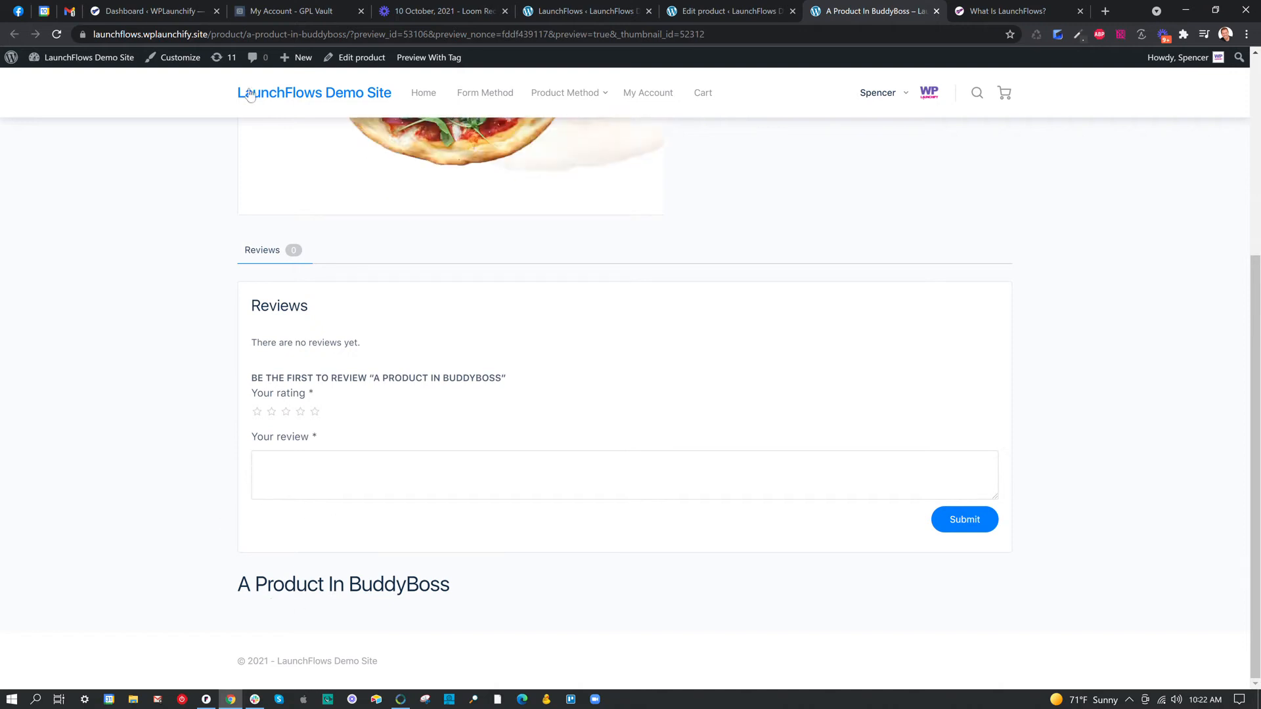
click(56, 35)
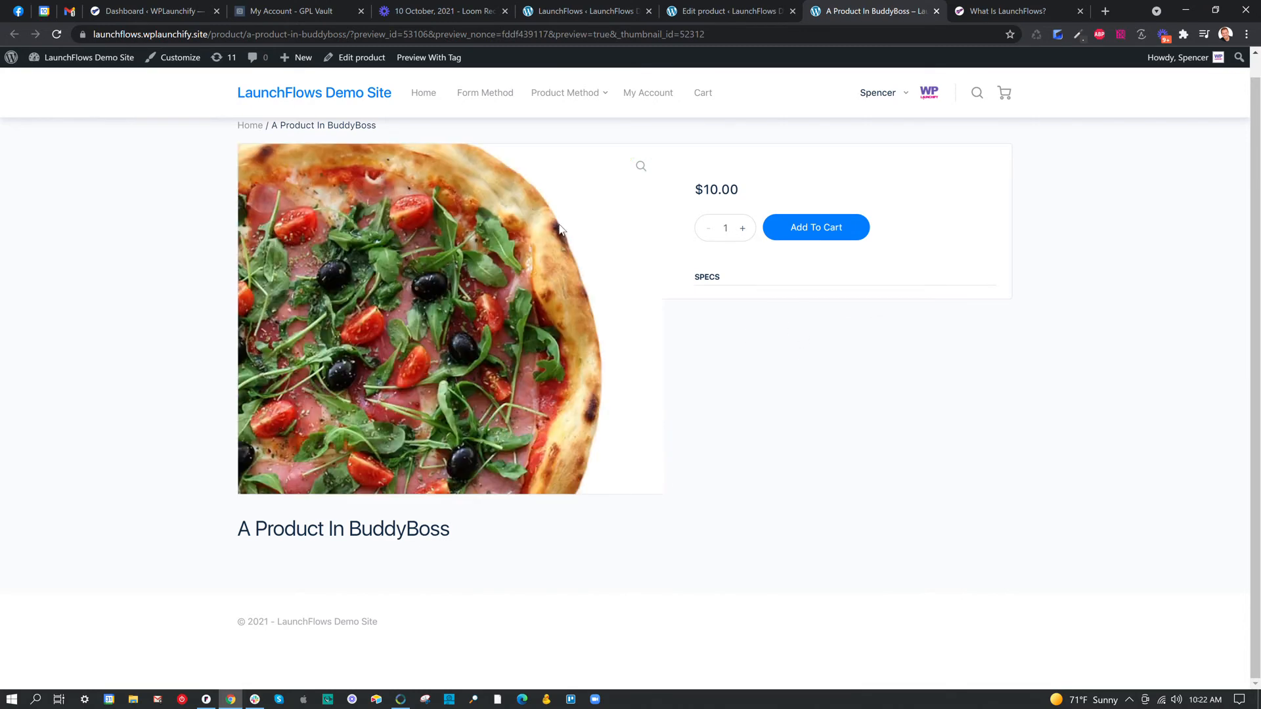
Review the custom layouts diagram in the "What Is LaunchFlows?" guide.
click(957, 20)
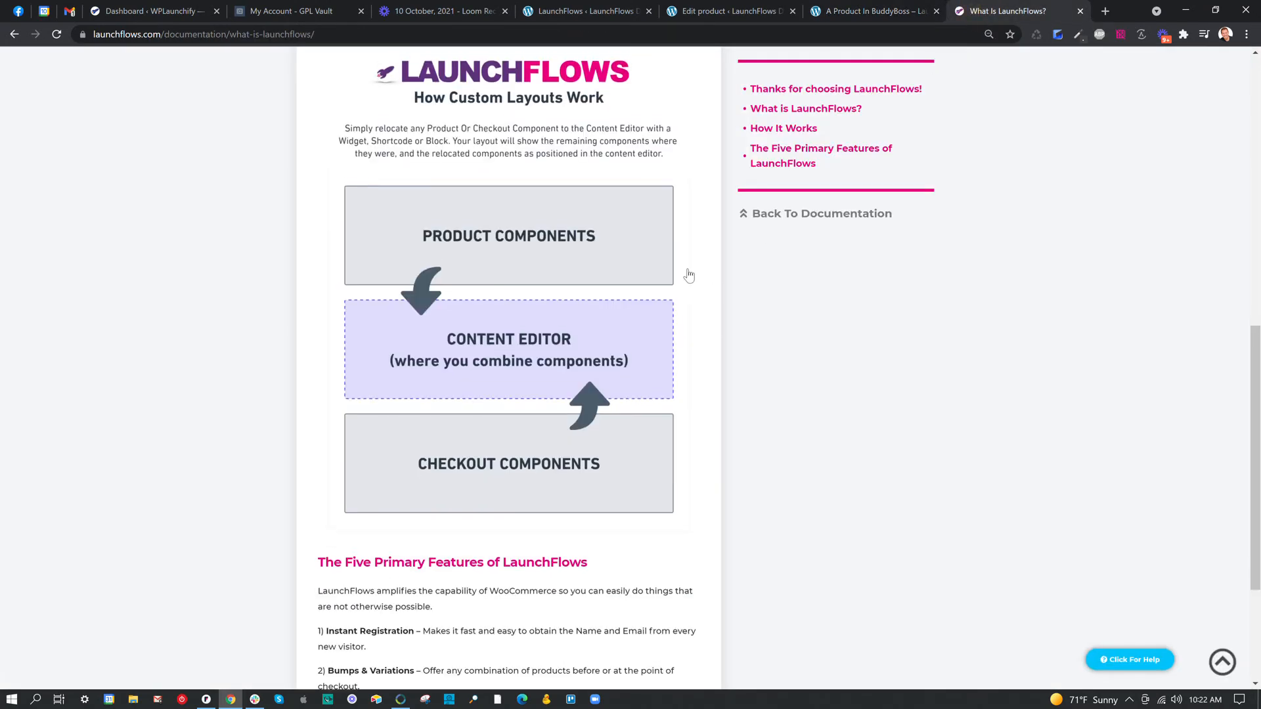
scroll(657, 394, up, 5)
scroll(604, 454, down, 2)
scroll(486, 368, down, 3)
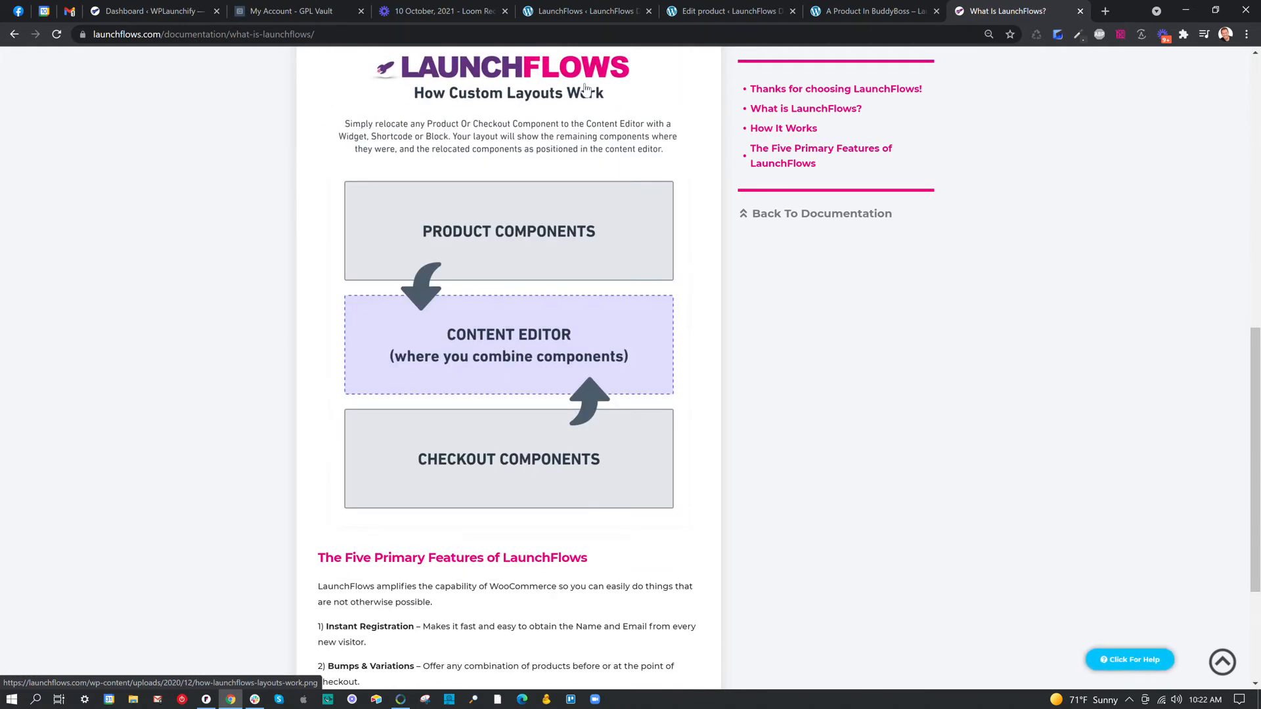
Return to the product editor and insert a 50 / 50 Columns block below the Product Tabs block.
click(755, 11)
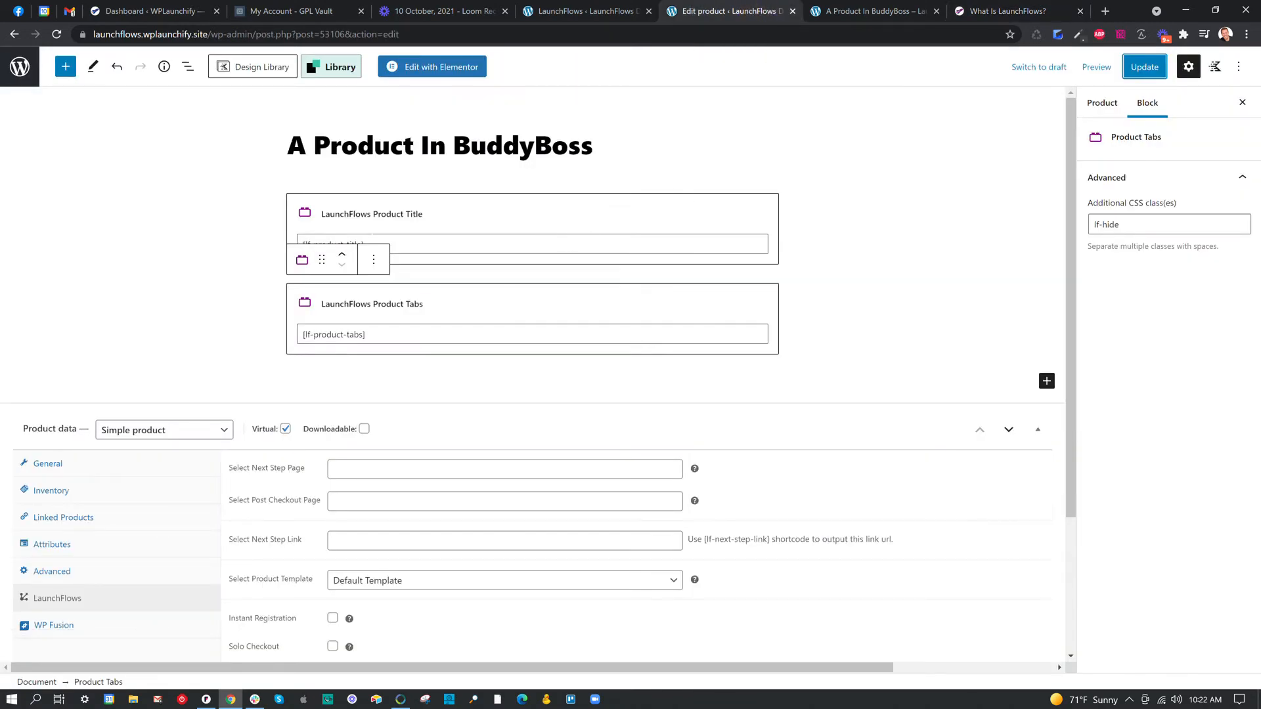
click(1046, 380)
text(colu)
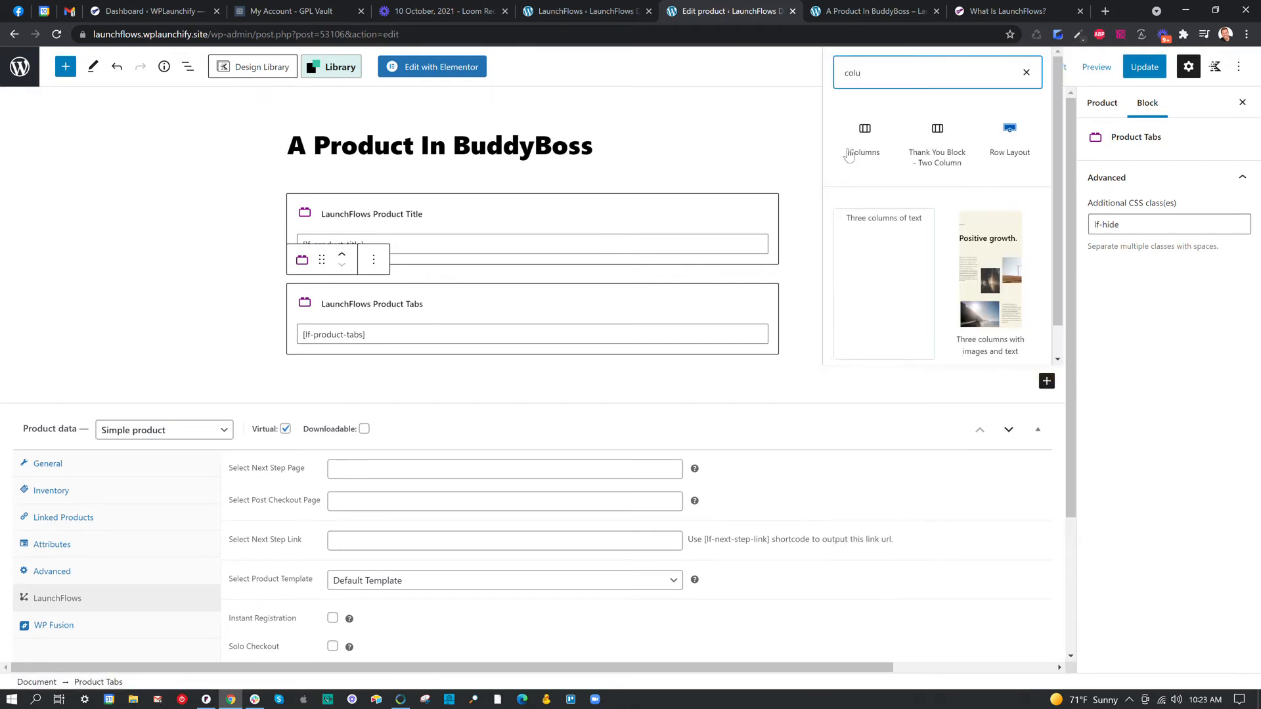
click(864, 135)
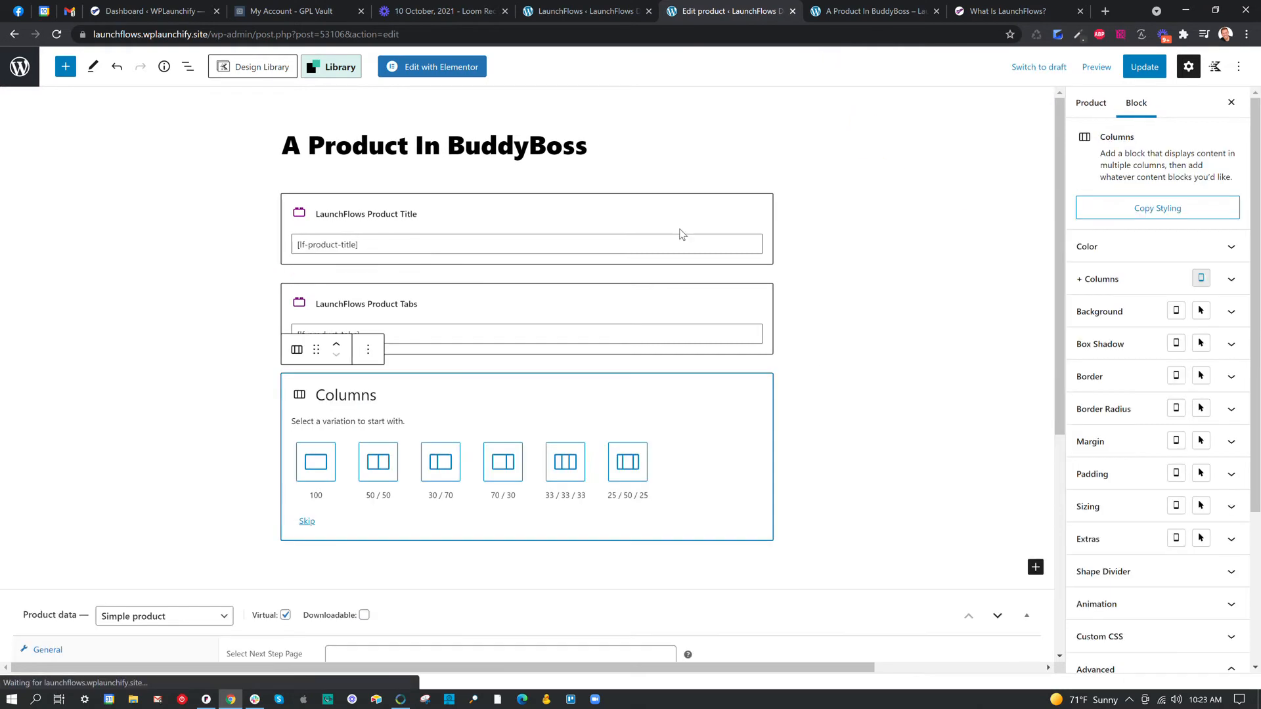
click(378, 460)
Move the Product Title block into the first column and add a LaunchFlows Product Images block to the second column.
click(355, 218)
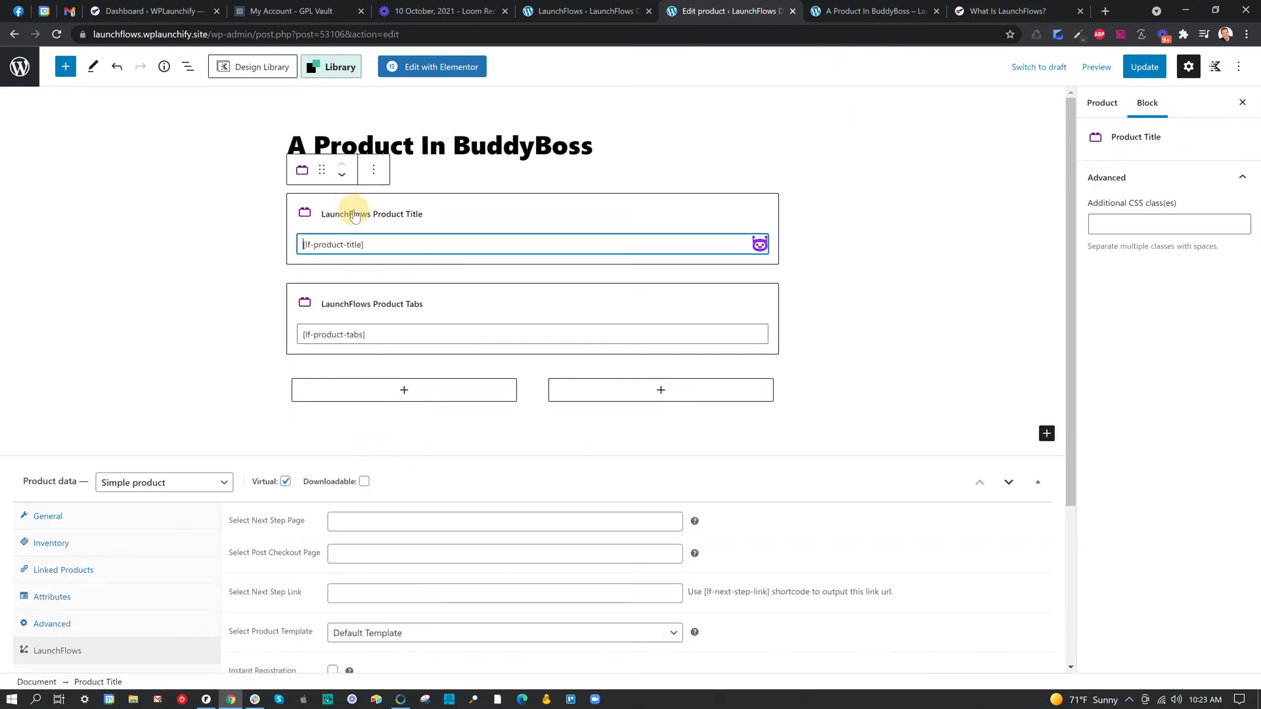
drag(331, 173, 375, 207)
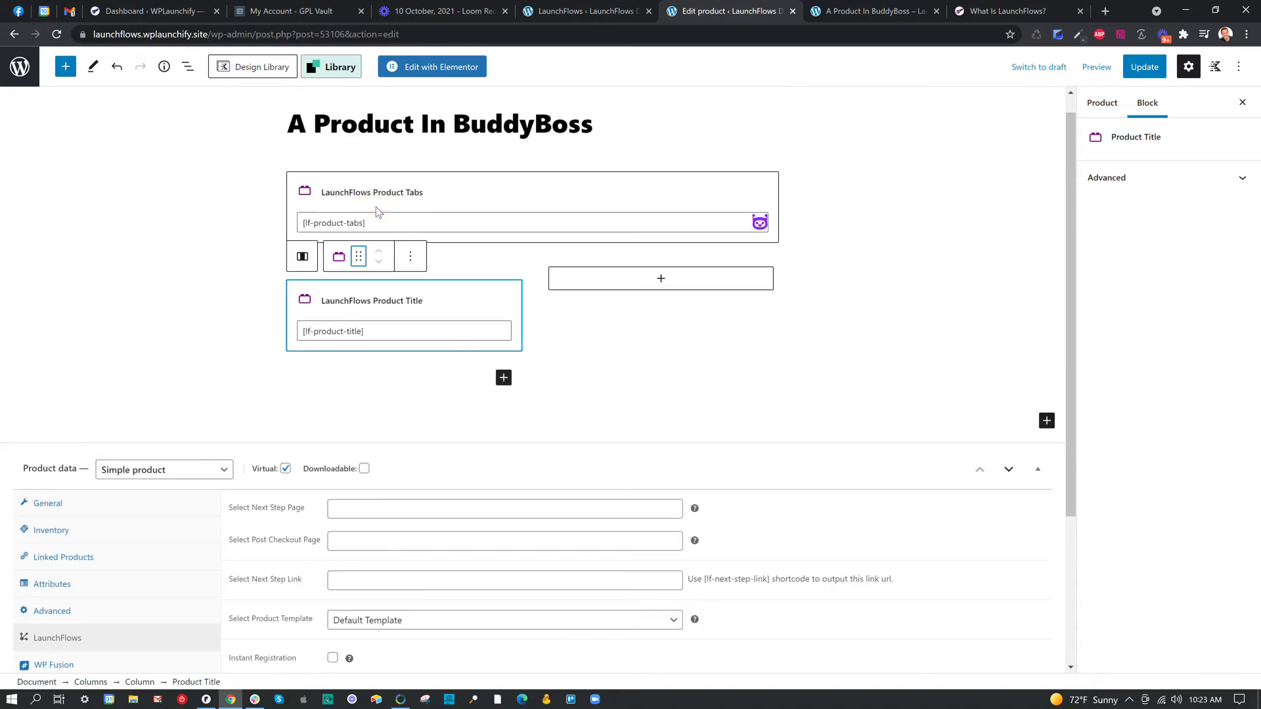
click(665, 283)
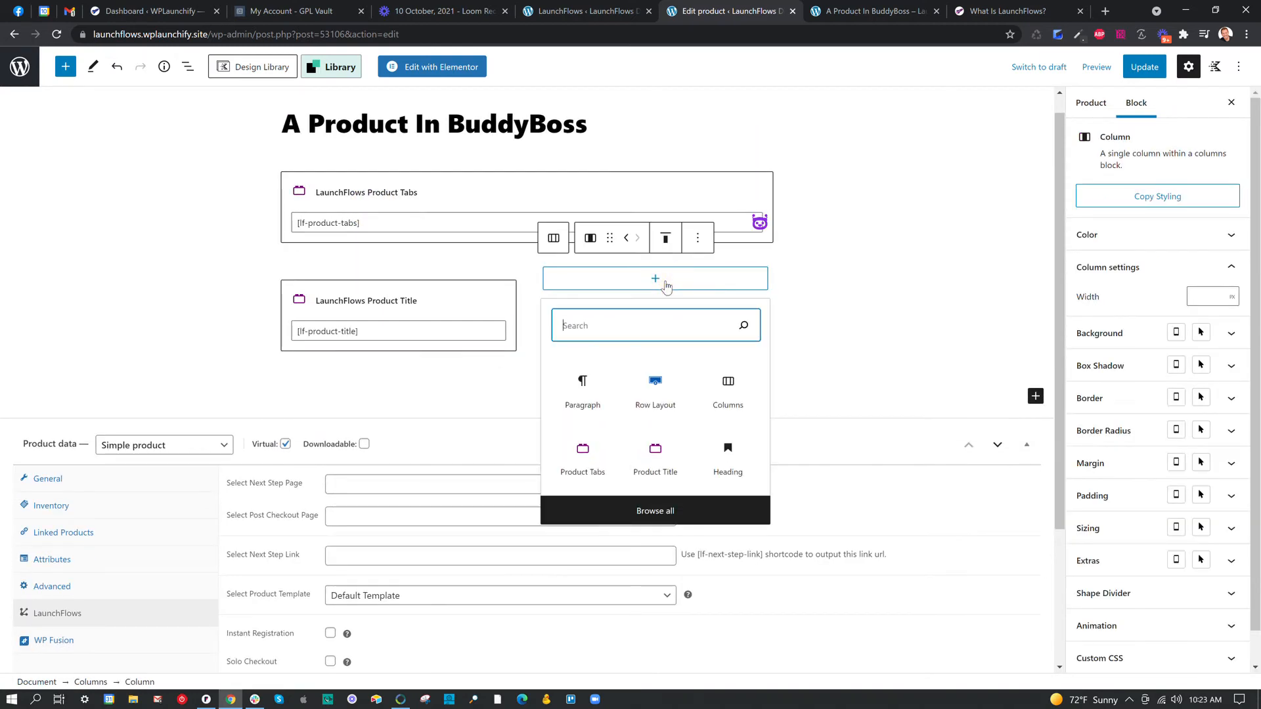
text(product im)
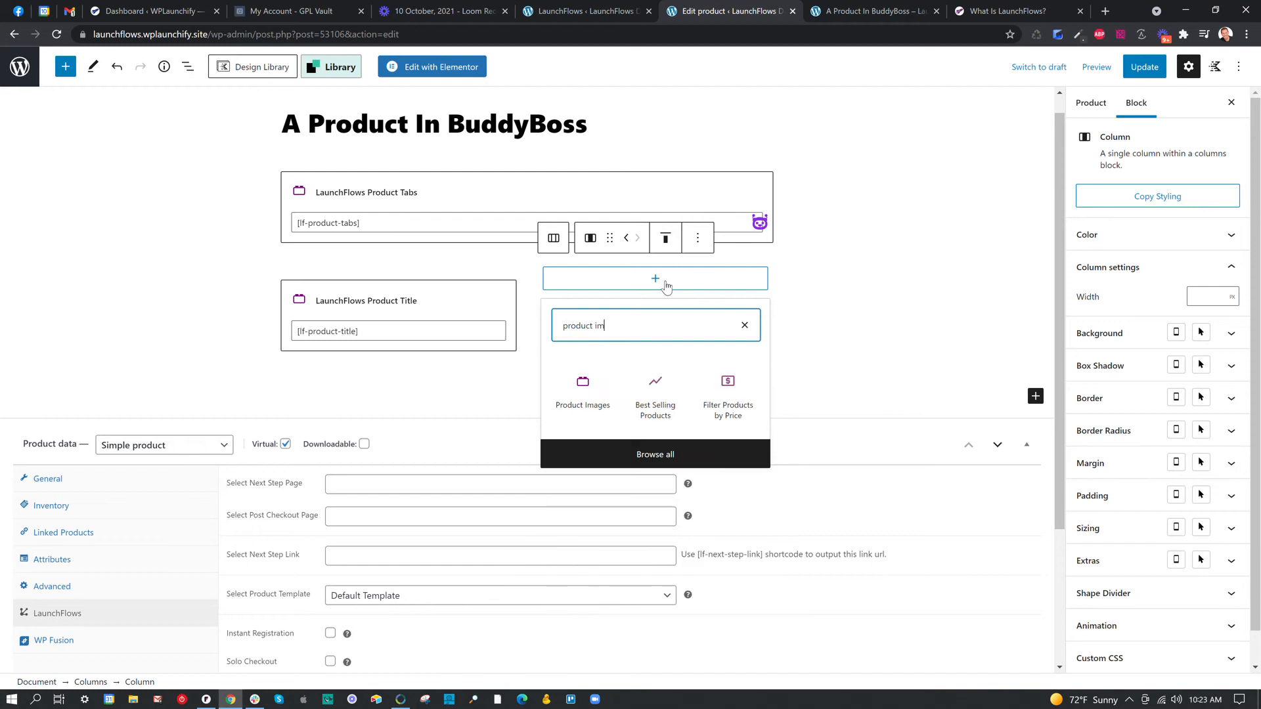
click(584, 397)
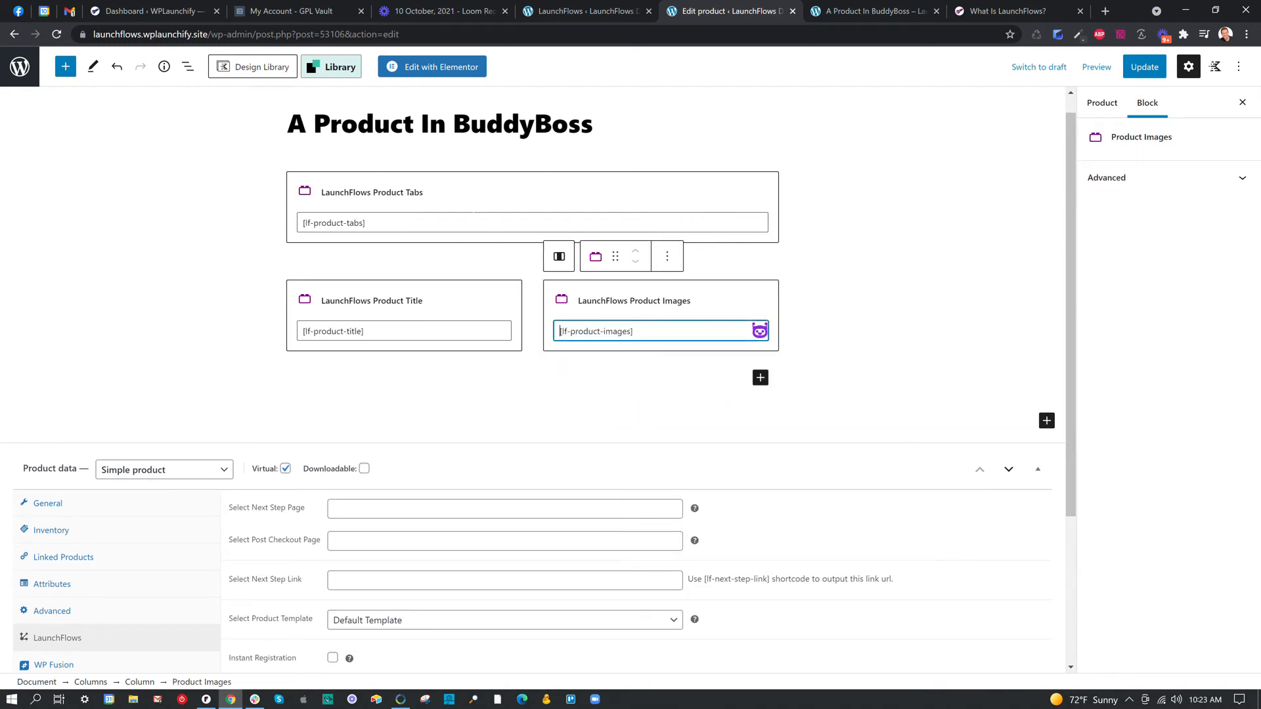
Check the Product Tabs block's additional CSS class, and select the Product Title and Product Images blocks in turn.
click(387, 202)
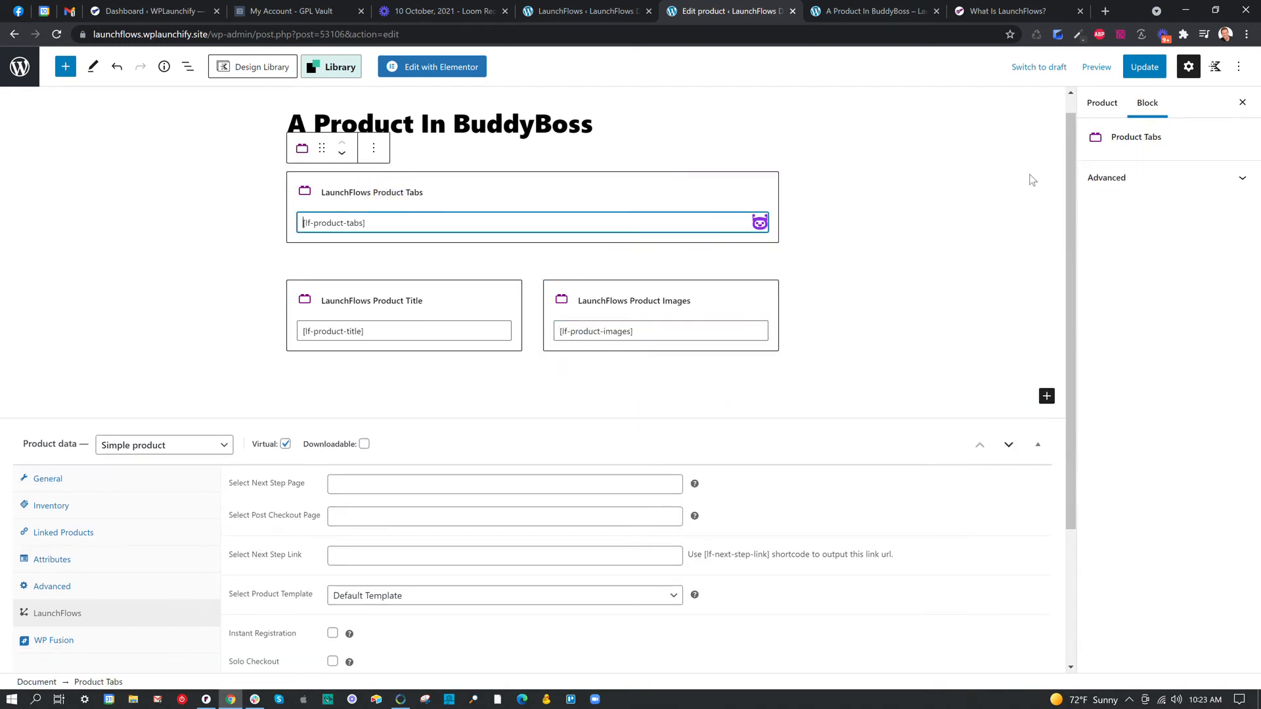
click(1108, 187)
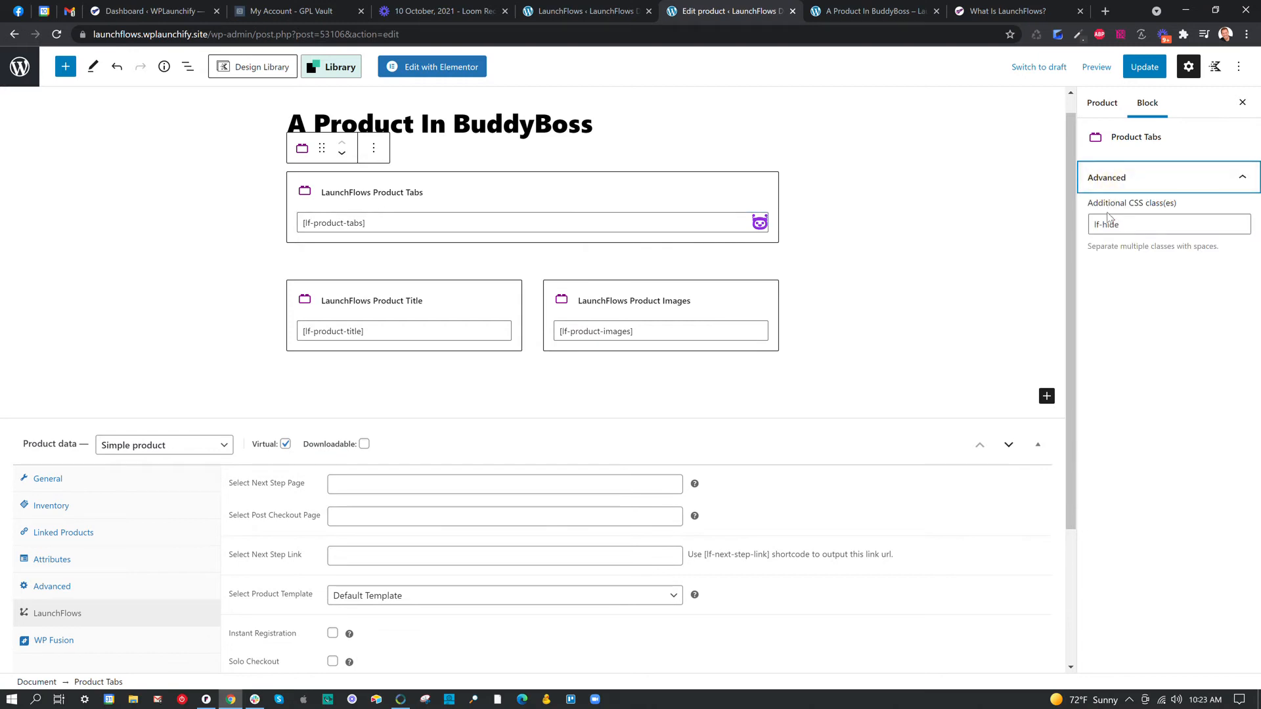
click(368, 306)
click(622, 310)
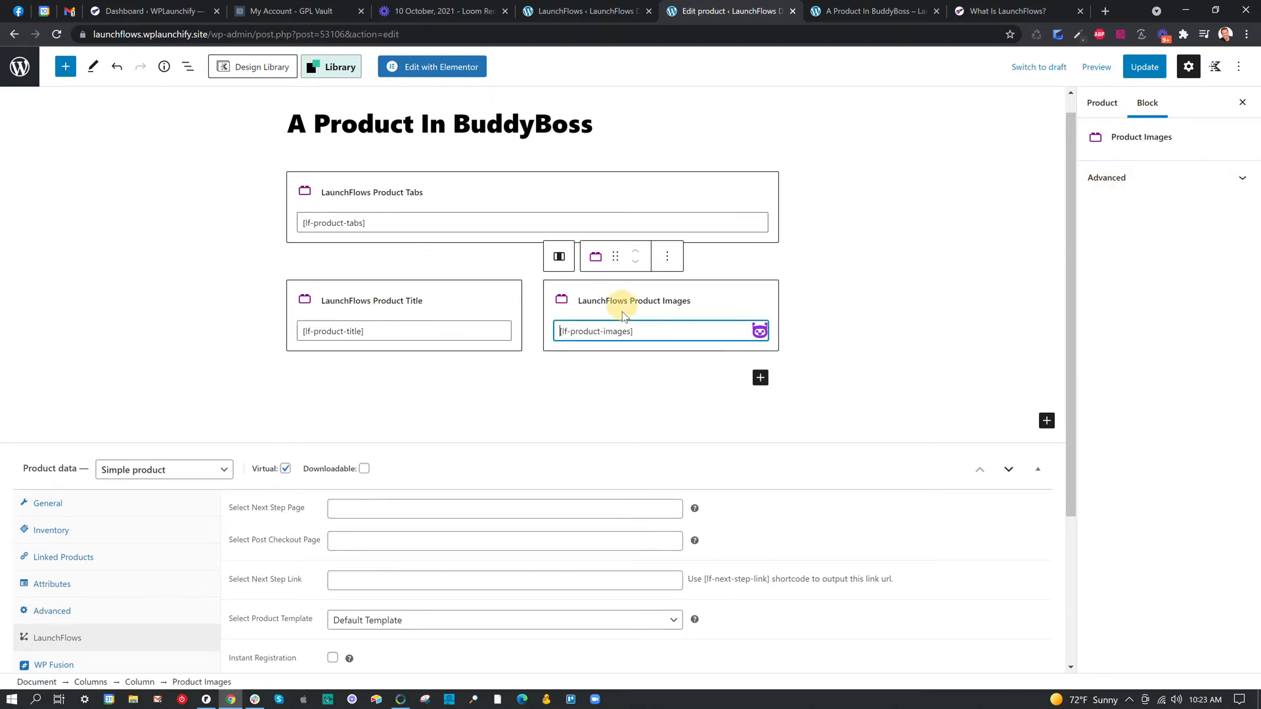
Update the product and reload its preview page to check the two-column title and image layout.
click(1145, 75)
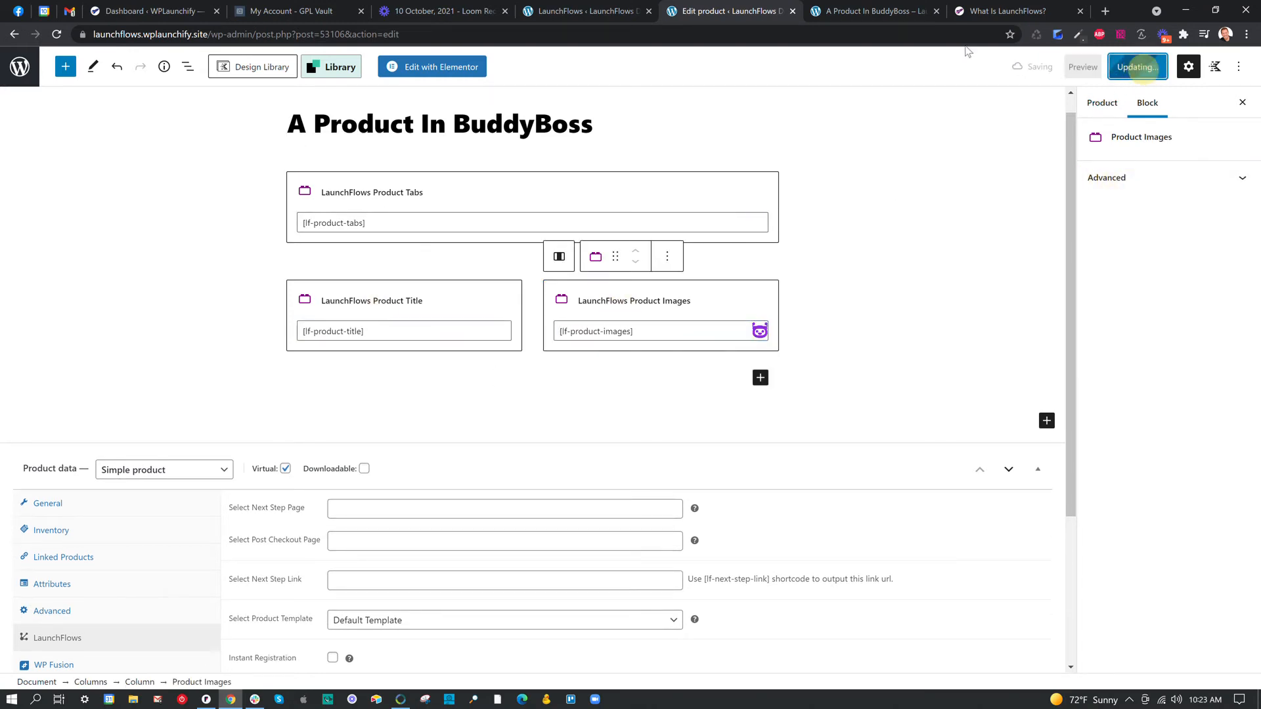
click(899, 12)
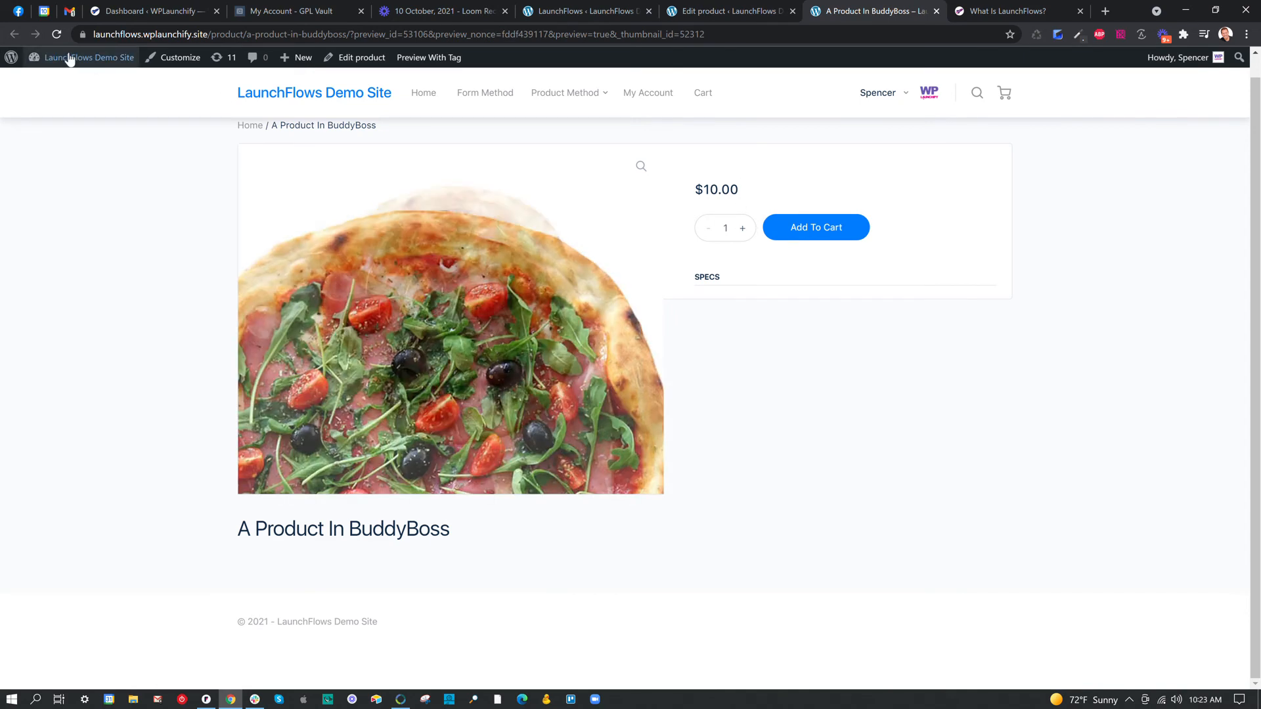
click(58, 34)
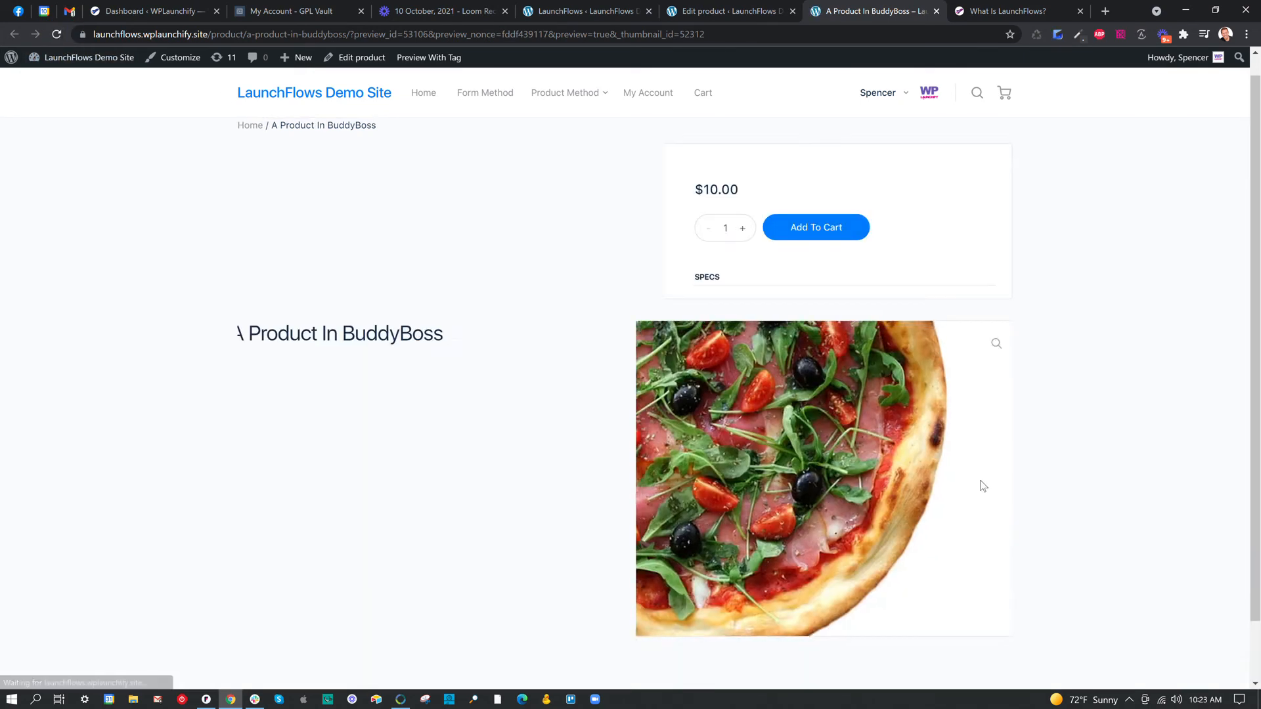
scroll(993, 460, down, 1)
drag(243, 266, 485, 274)
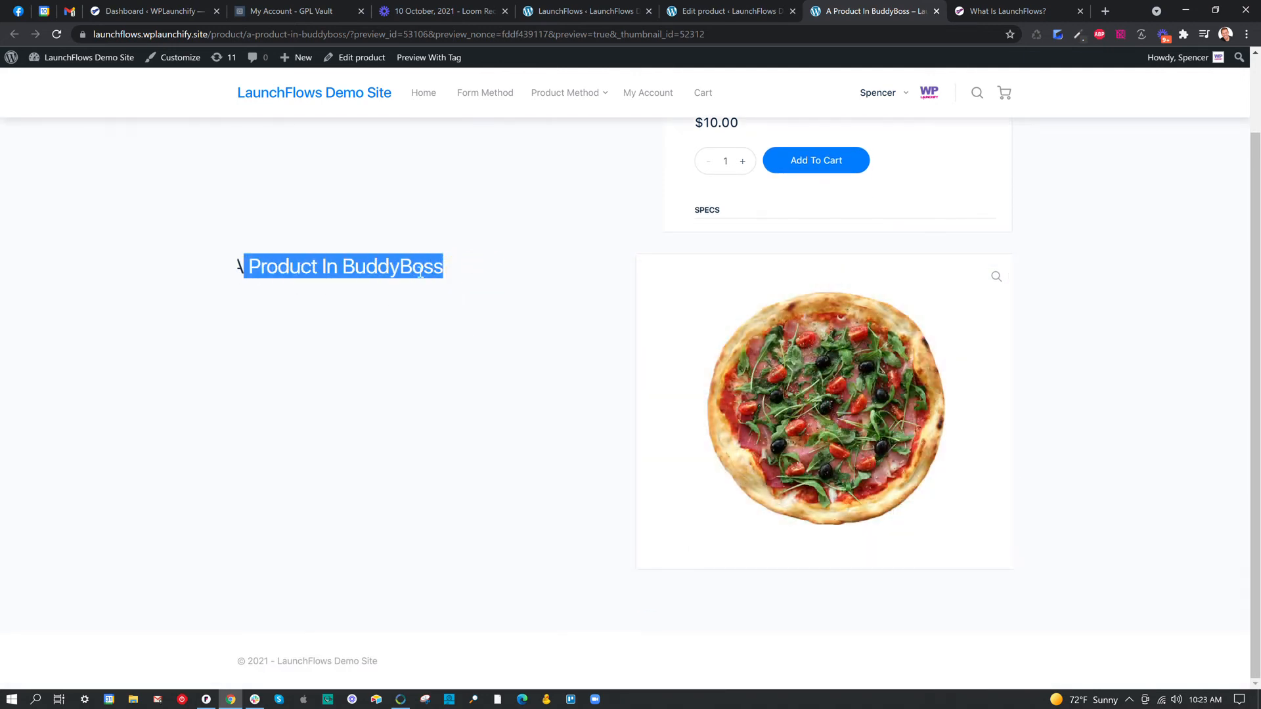
scroll(802, 290, up, 2)
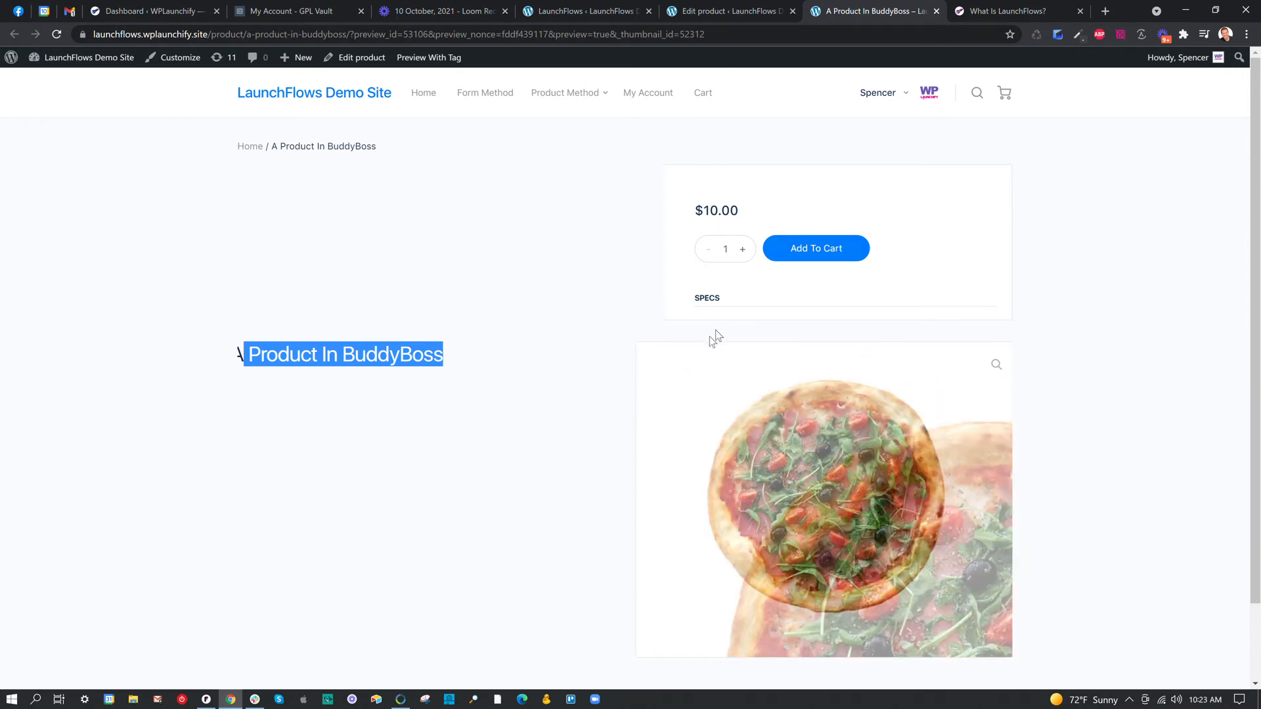
Return to the product editor and remove the Product Tabs and Product Title blocks.
click(727, 10)
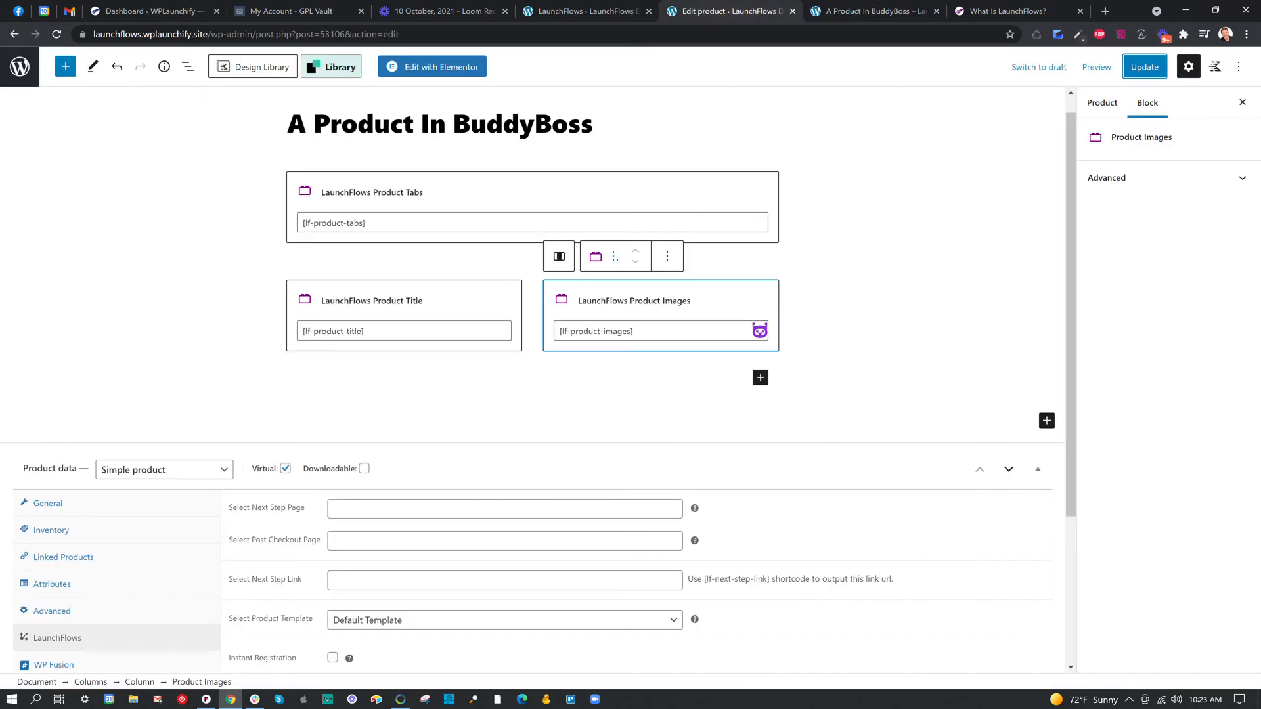
click(373, 148)
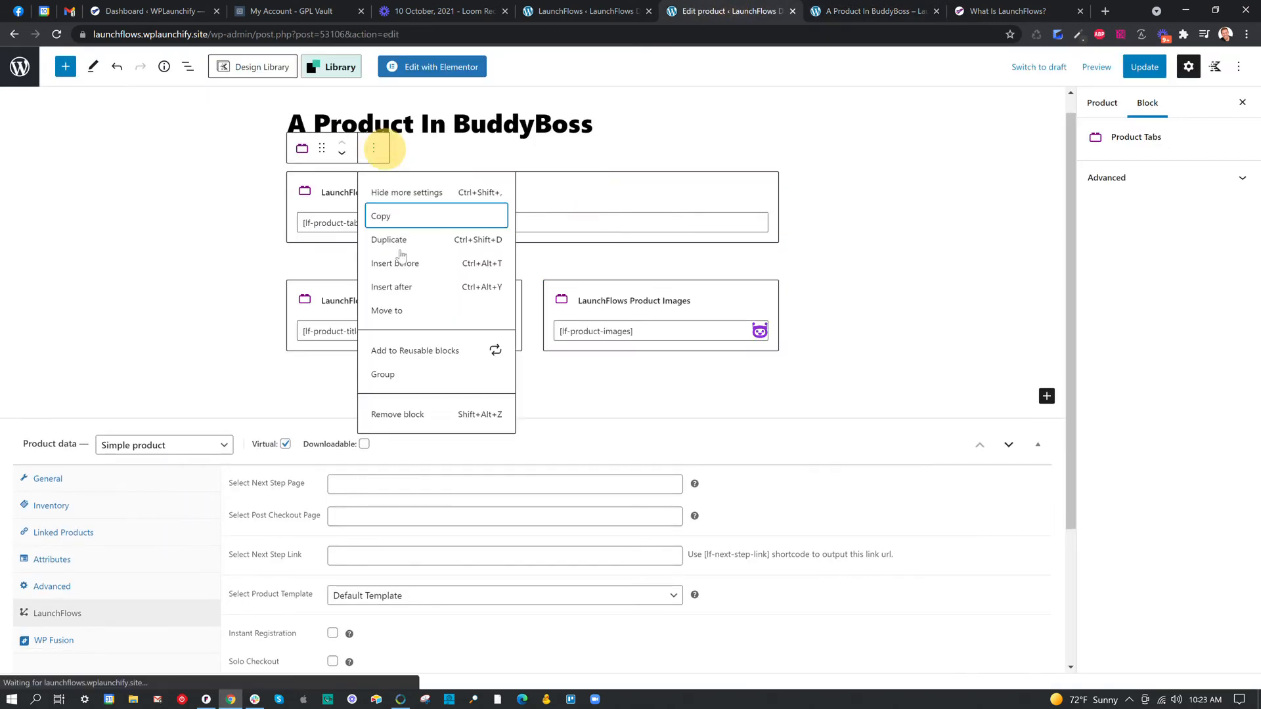
click(421, 414)
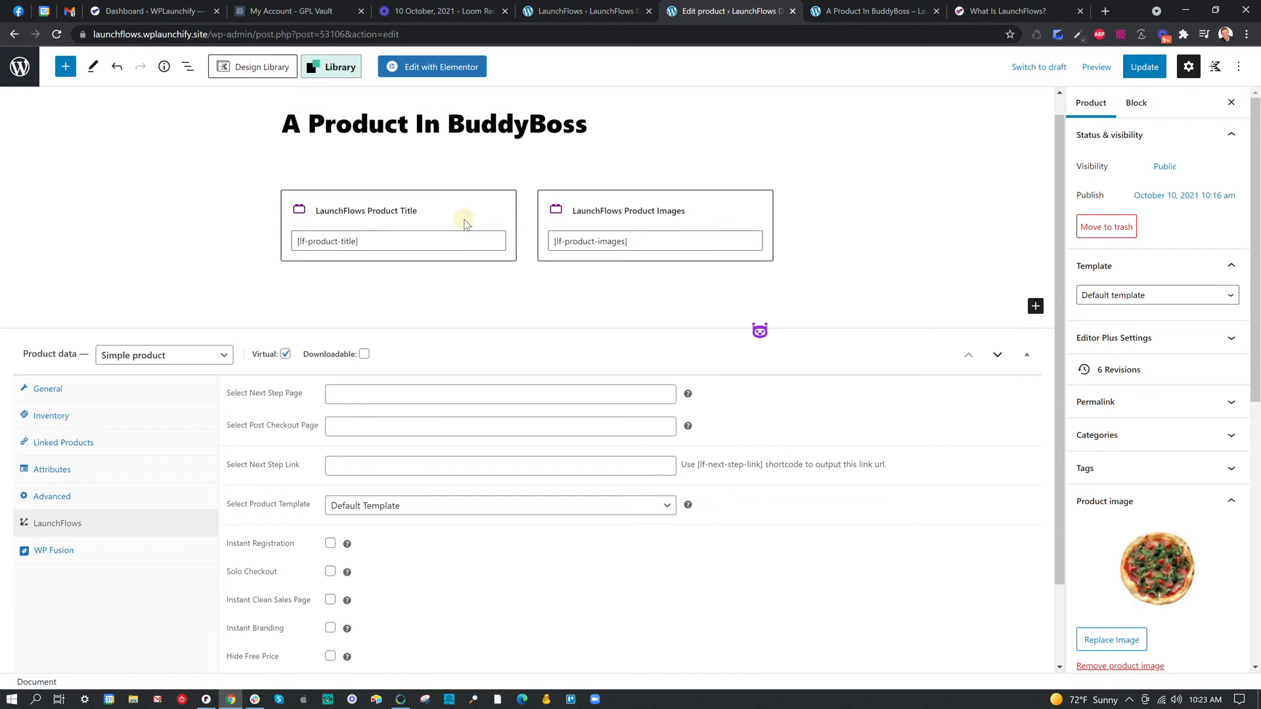
click(417, 217)
click(410, 166)
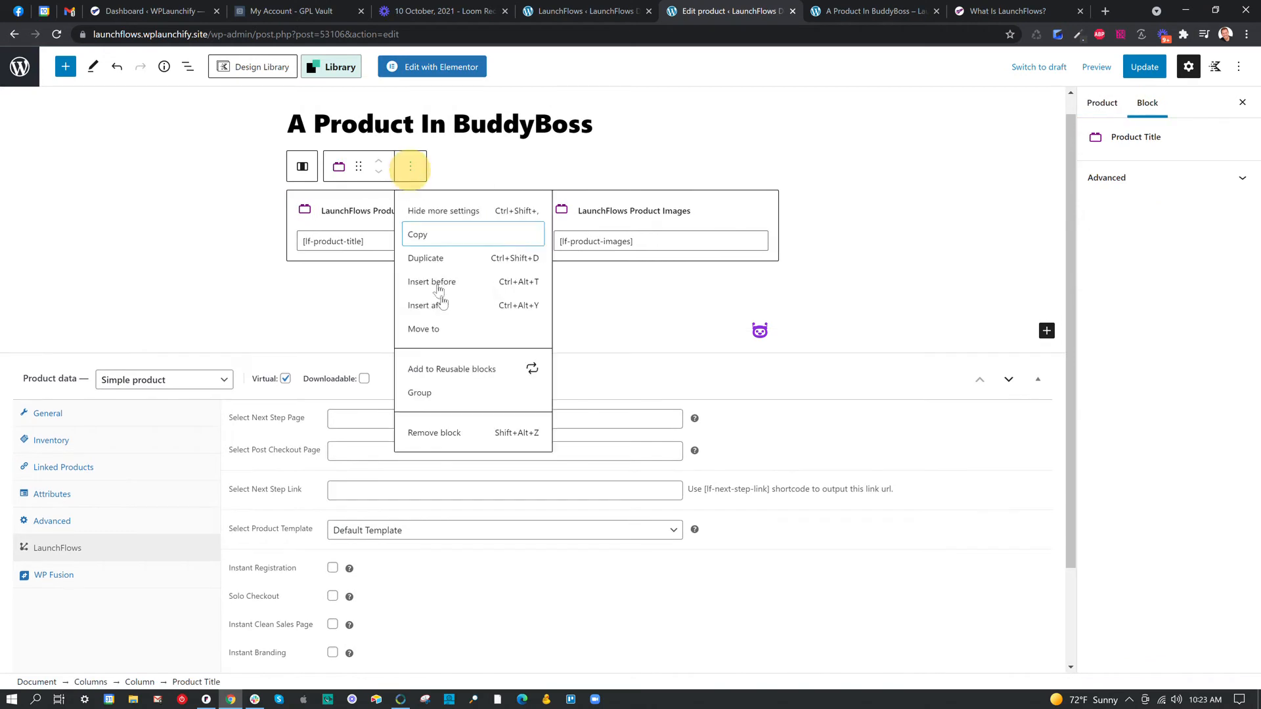
click(463, 433)
Remove the column holding the Product Images block and the remaining empty column from the Columns block.
click(542, 187)
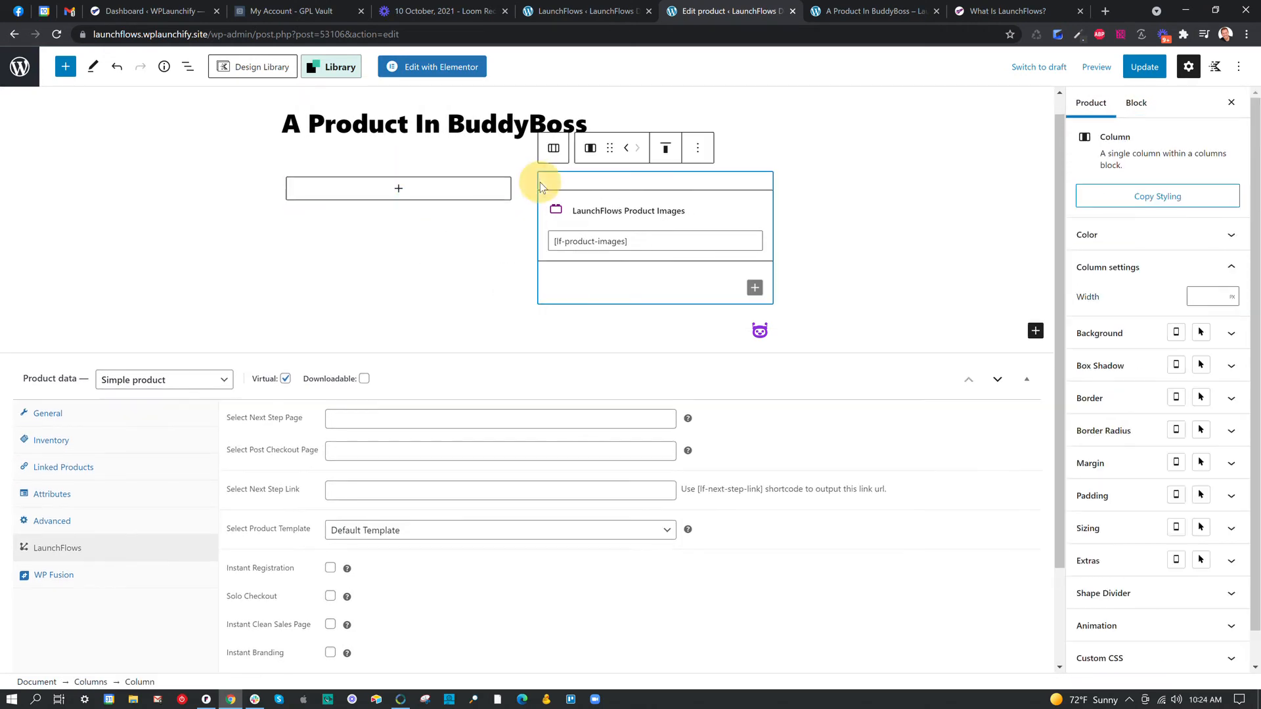
click(700, 151)
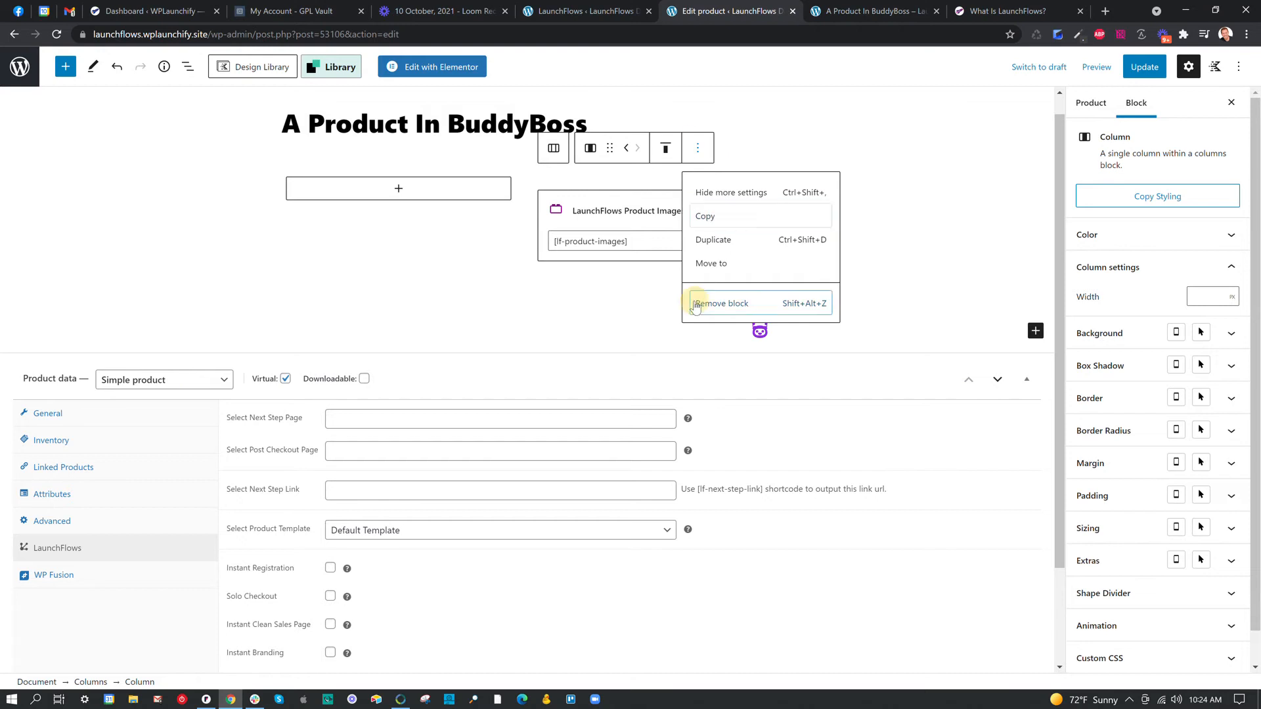
click(695, 304)
click(449, 150)
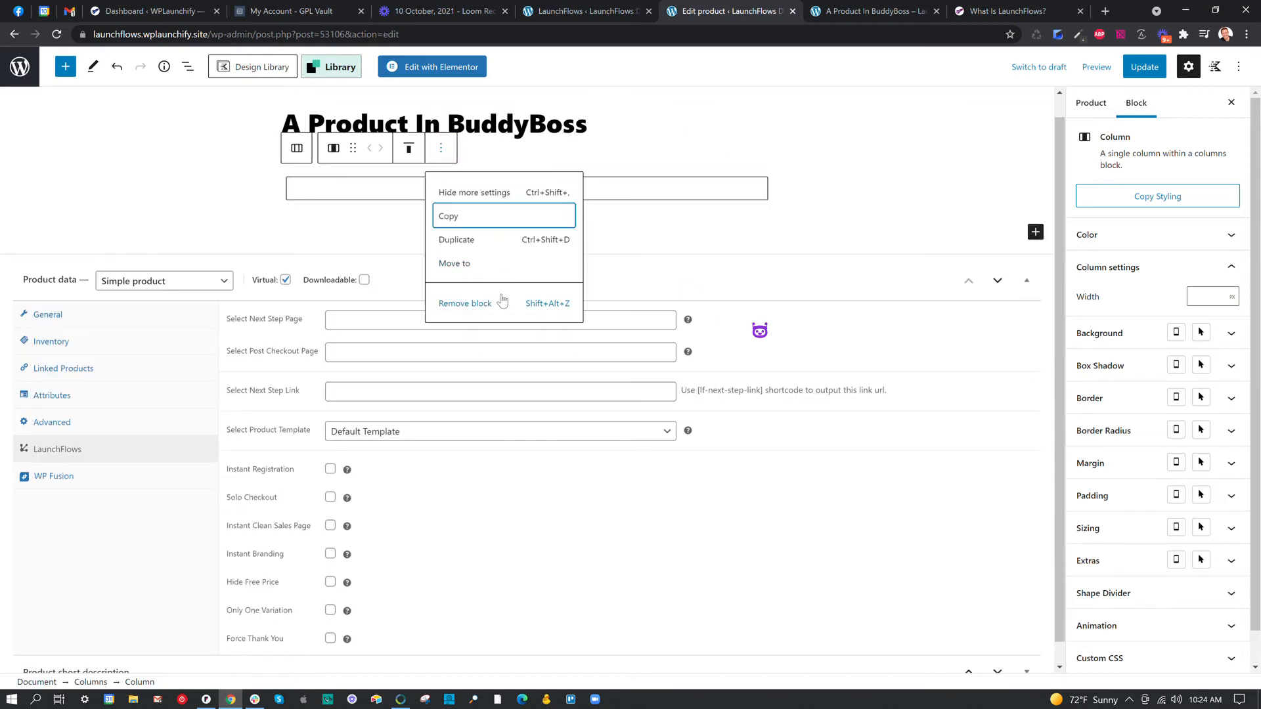
click(495, 302)
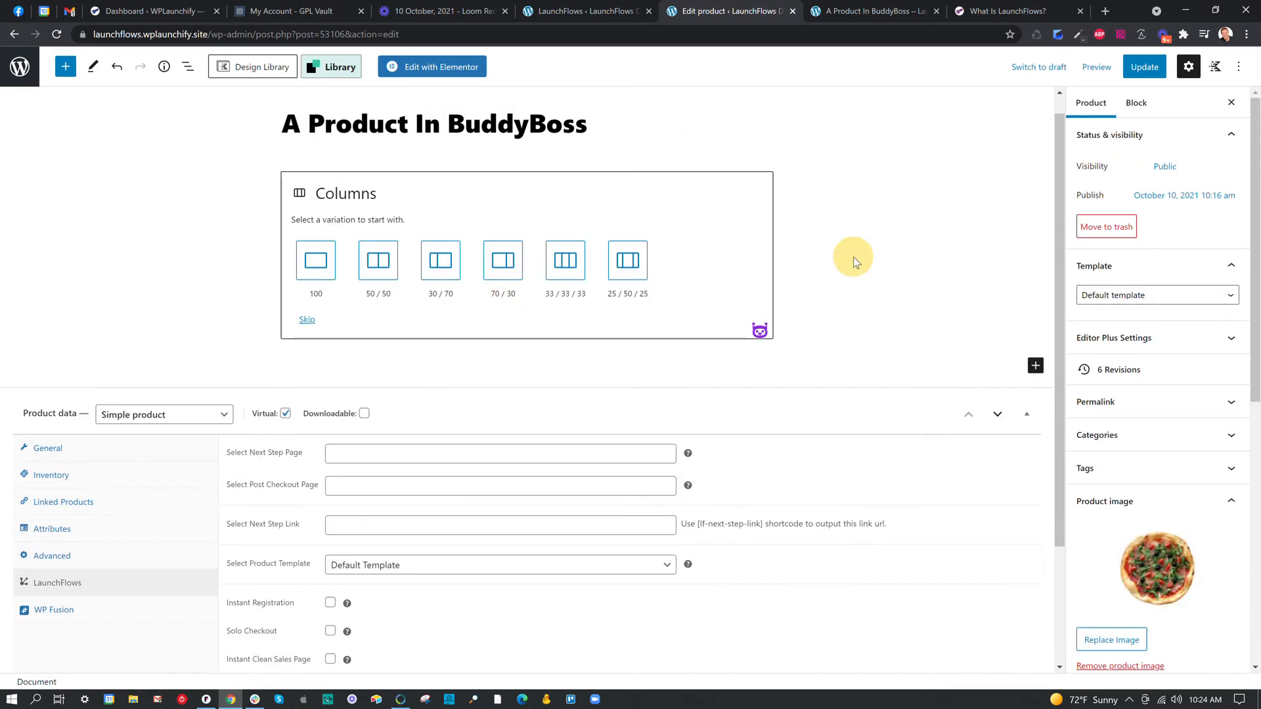
Set the LaunchFlows product template to Blank Template, then update the product and reload its preview page.
scroll(404, 467, down, 2)
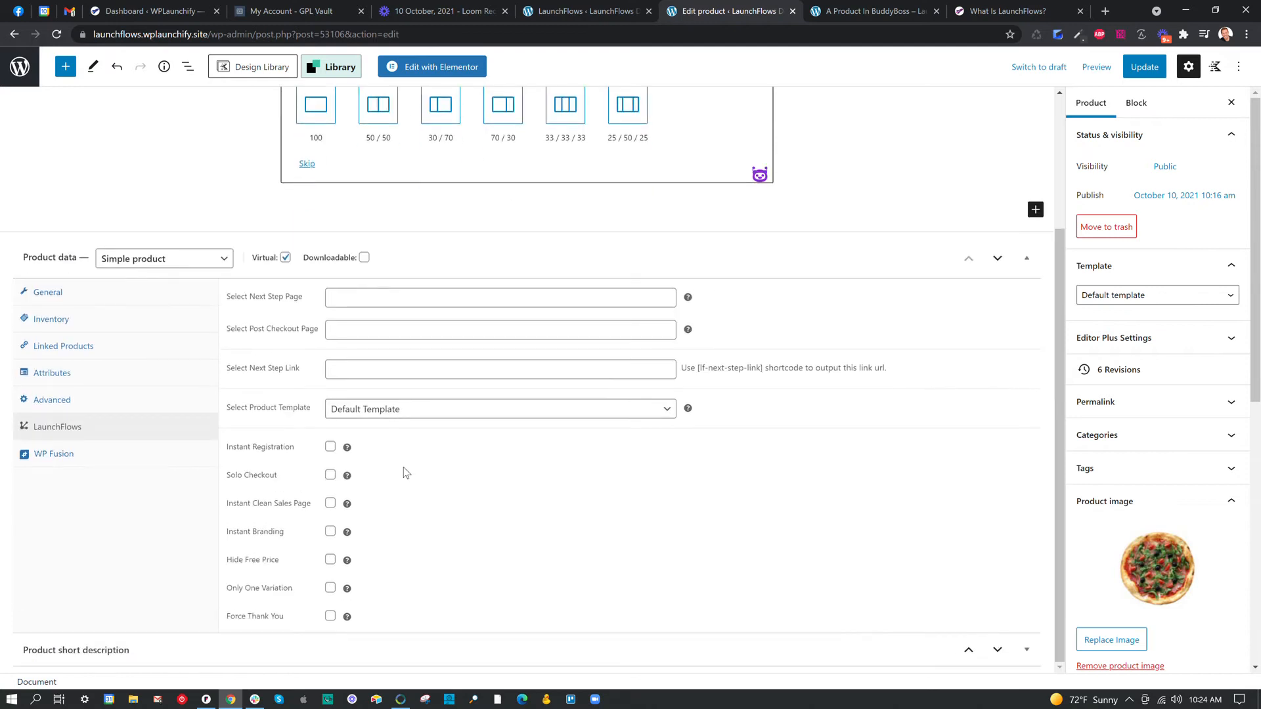
click(372, 415)
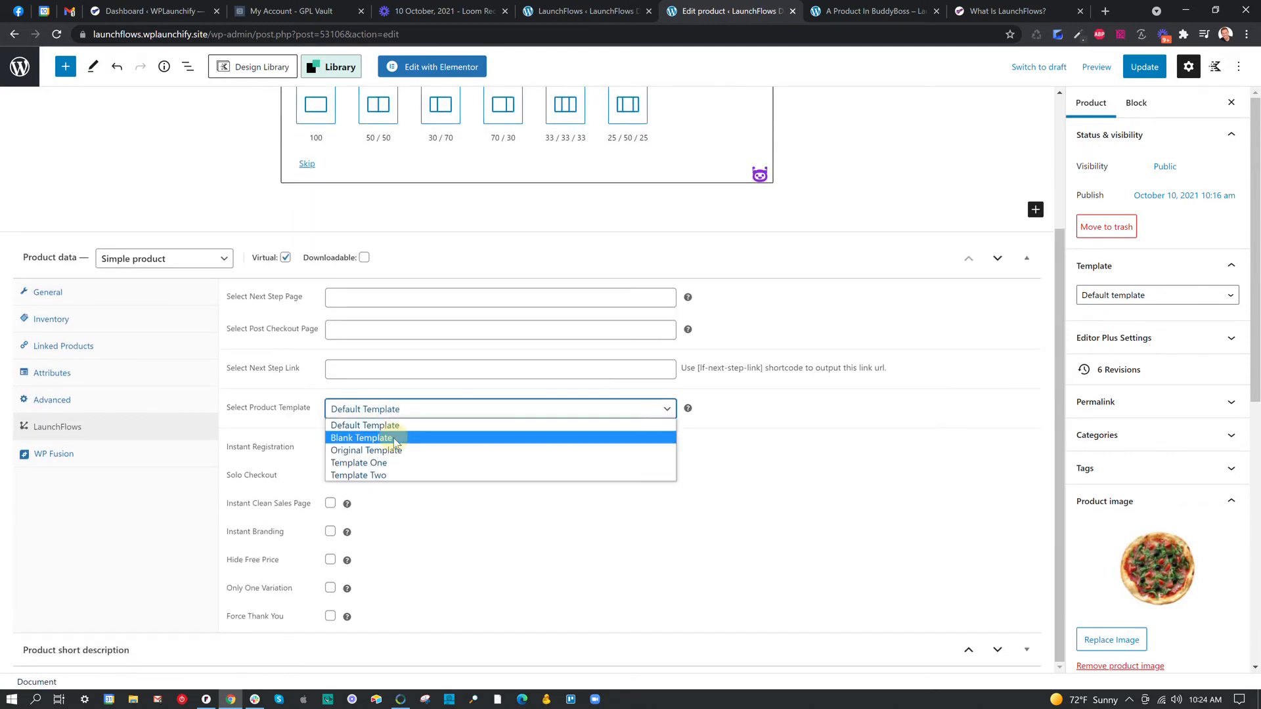
click(395, 438)
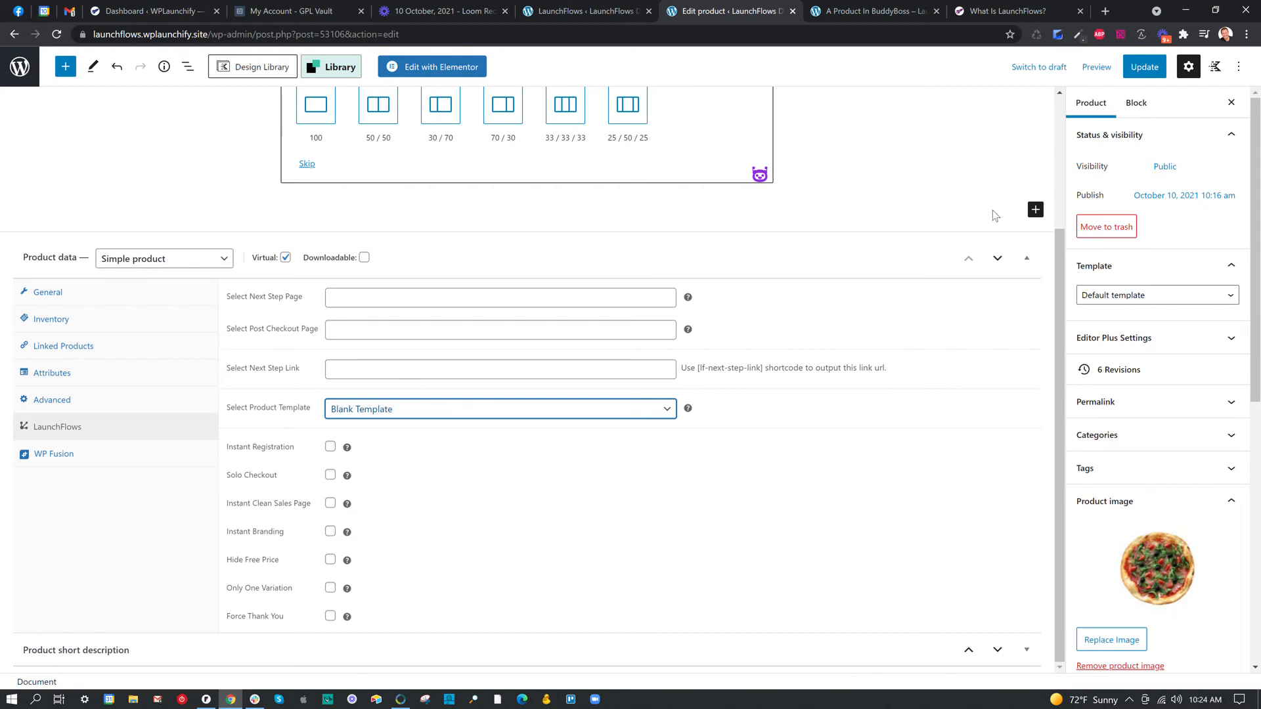
click(1153, 68)
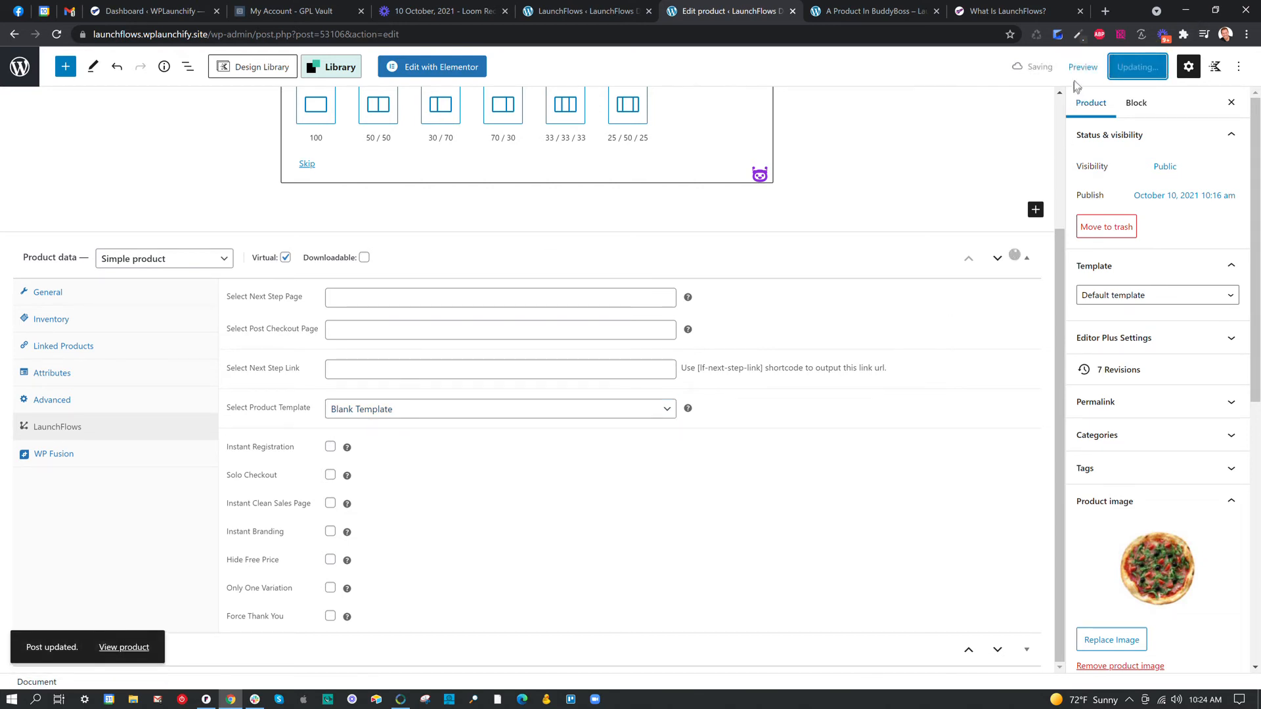
click(892, 11)
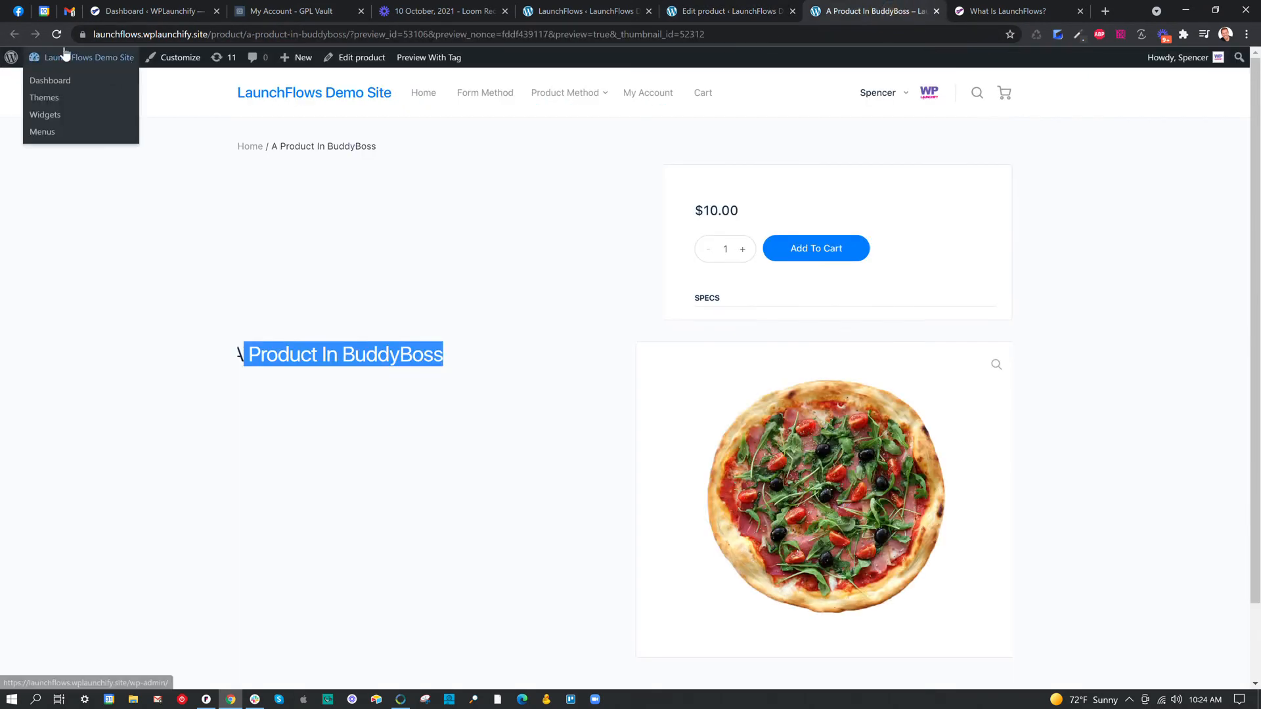
click(56, 37)
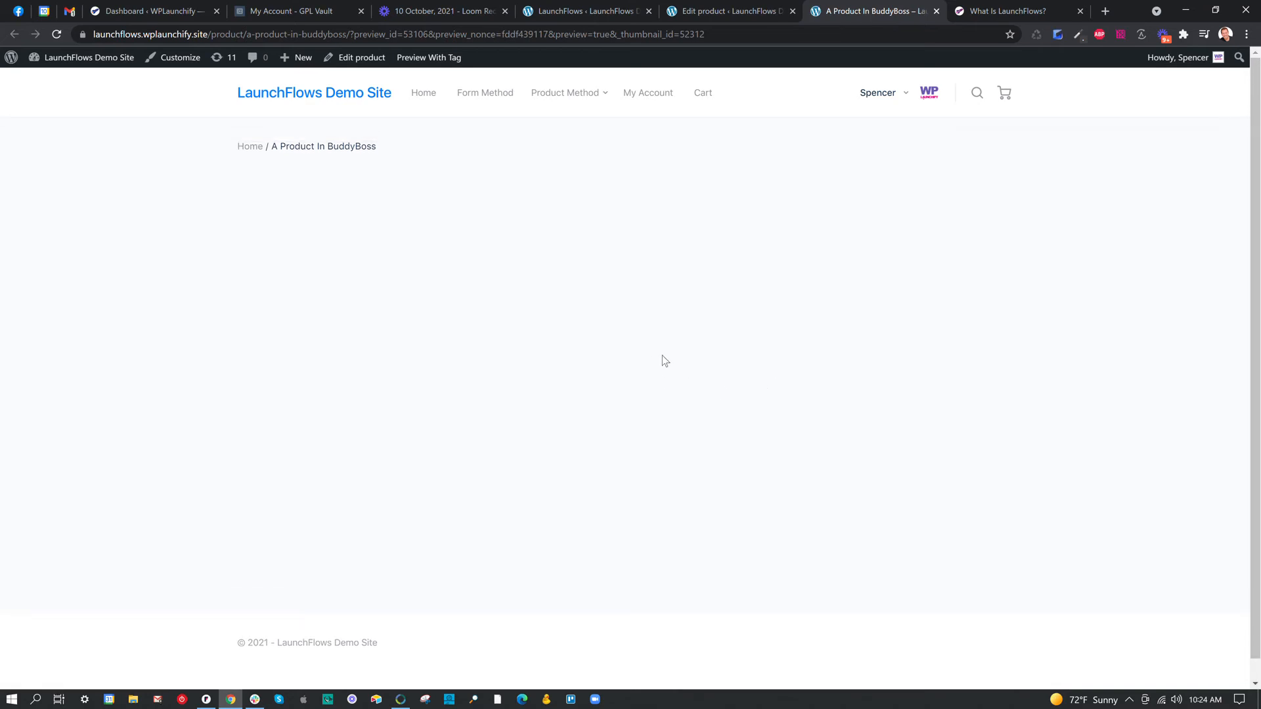
Back in the product editor, choose the 50 / 50 column layout and add a Product Images block to the first column.
click(732, 11)
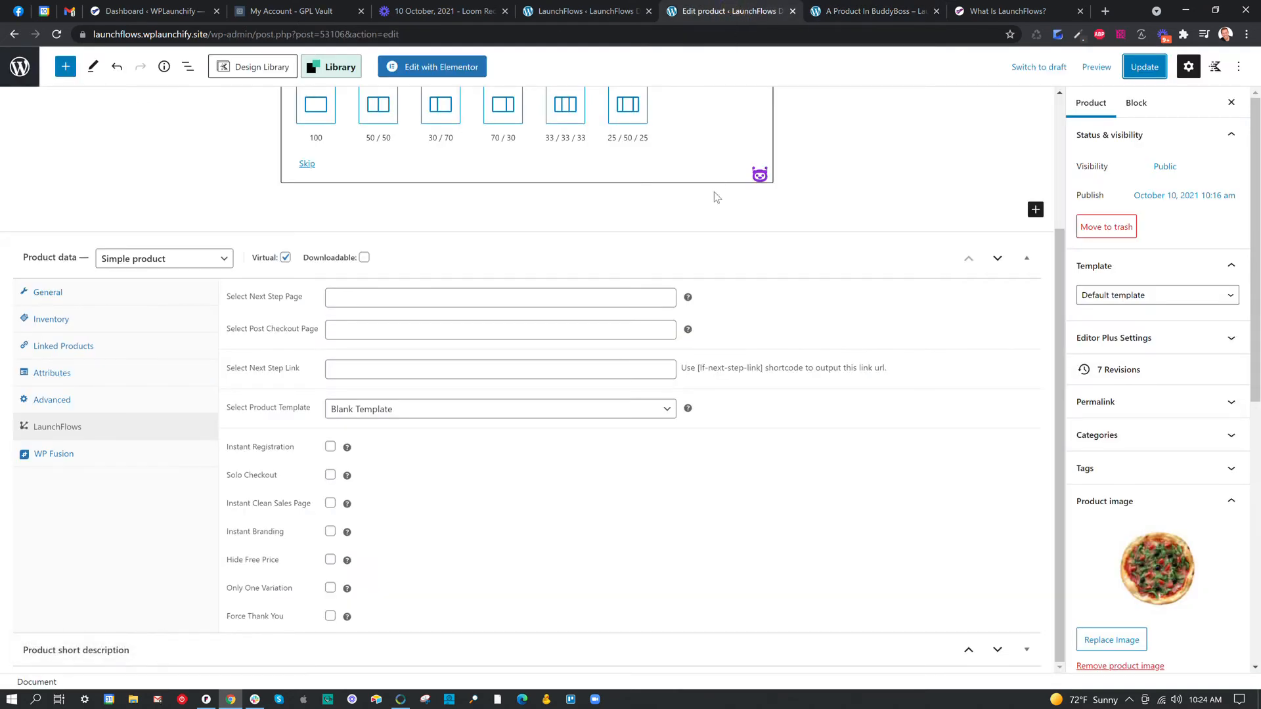
scroll(821, 211, up, 3)
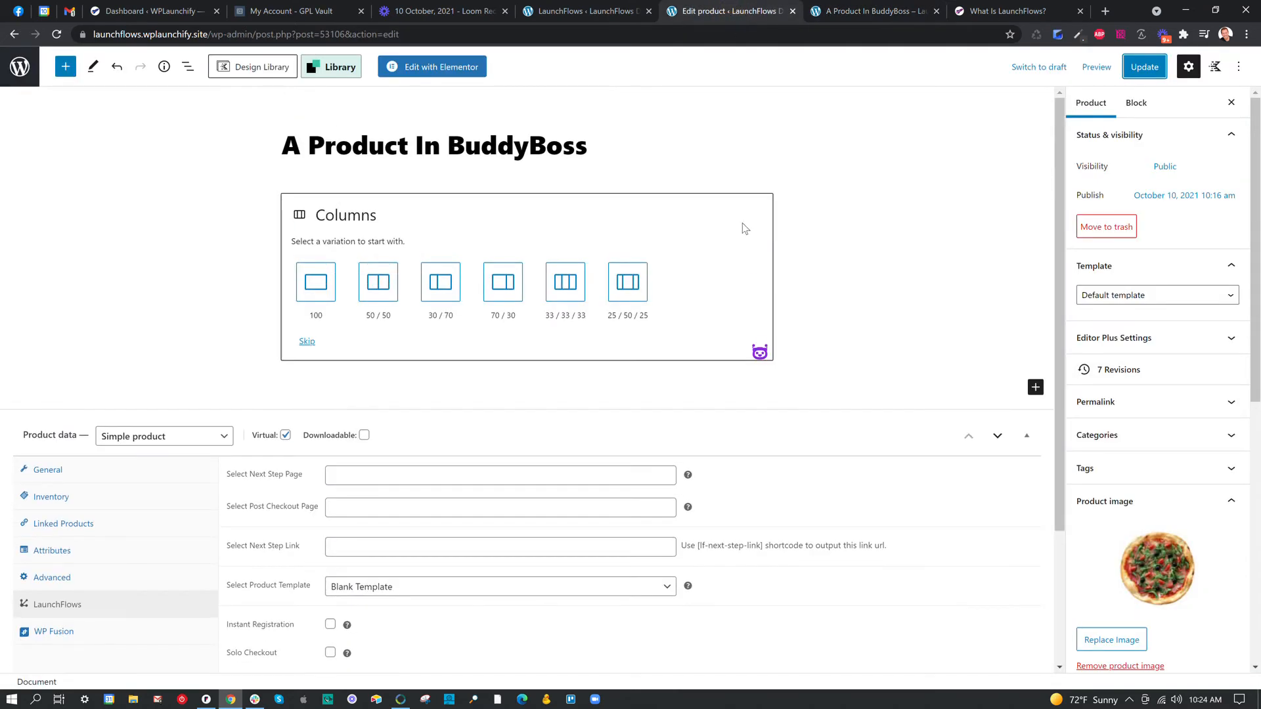
click(377, 286)
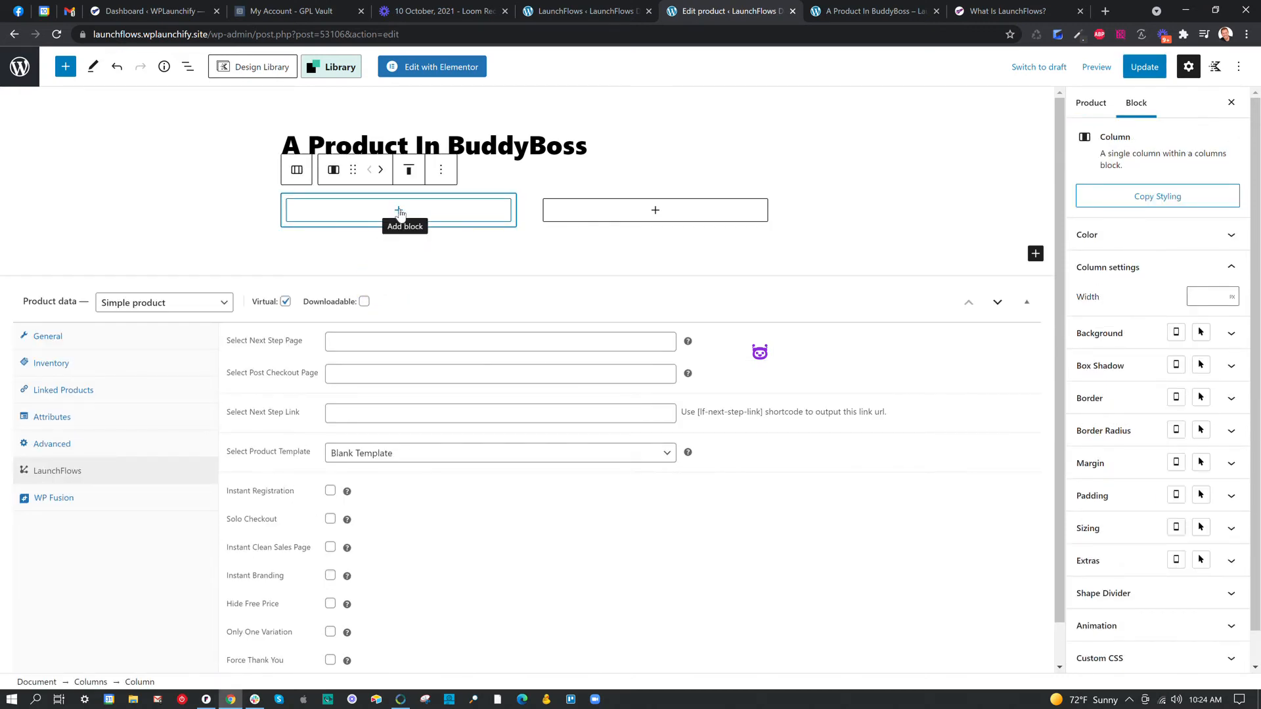
mouse_move(514, 215)
click(399, 211)
text(product image)
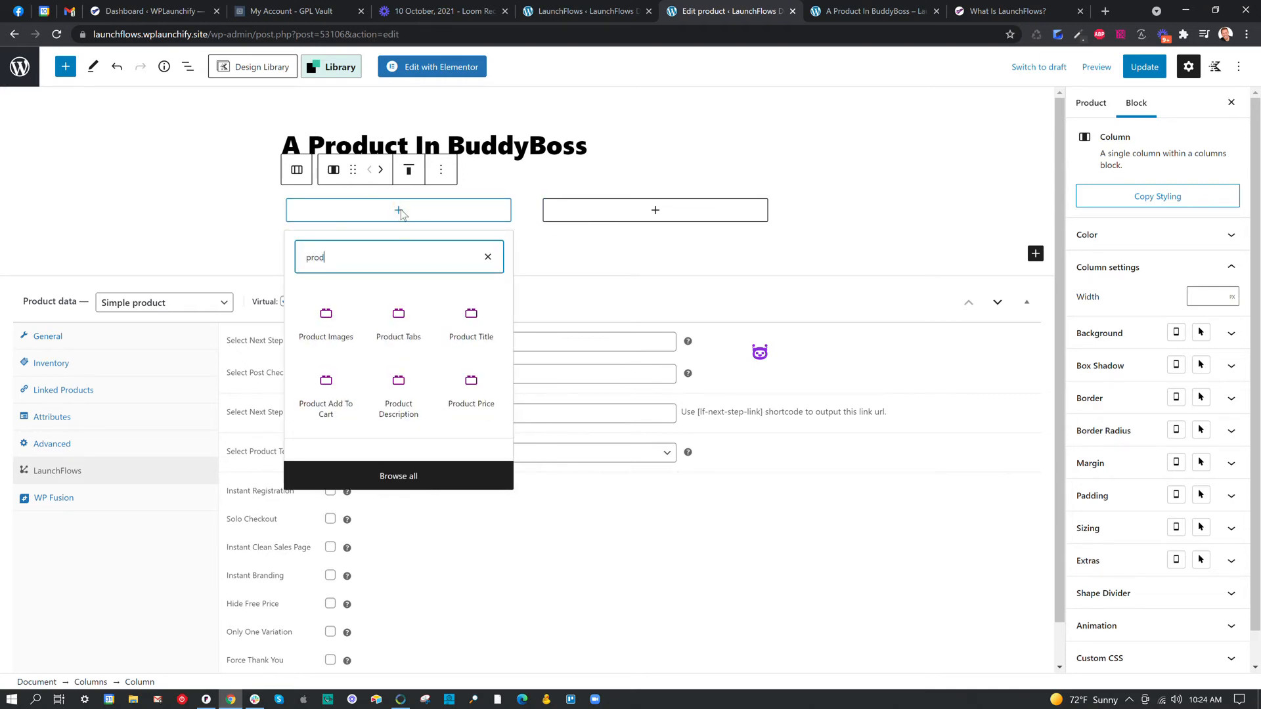
click(351, 319)
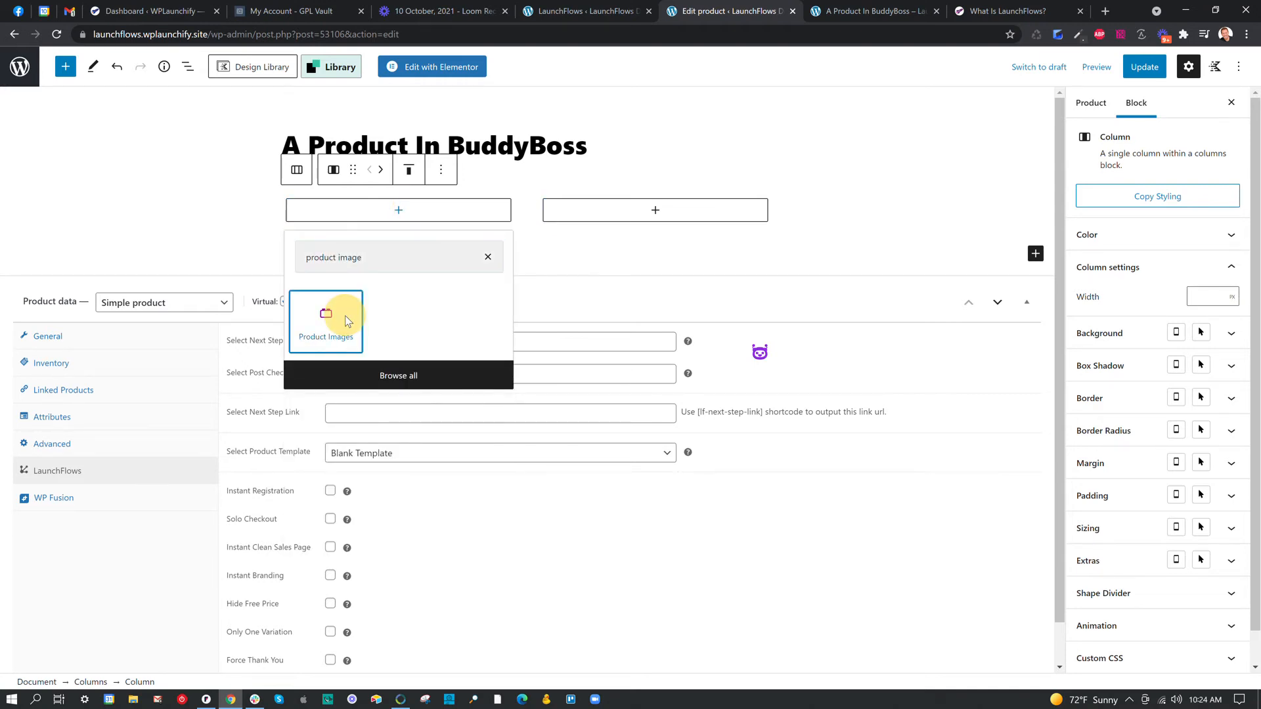
Add a LaunchFlows Product Add To Cart block to the second column.
click(656, 211)
text(p)
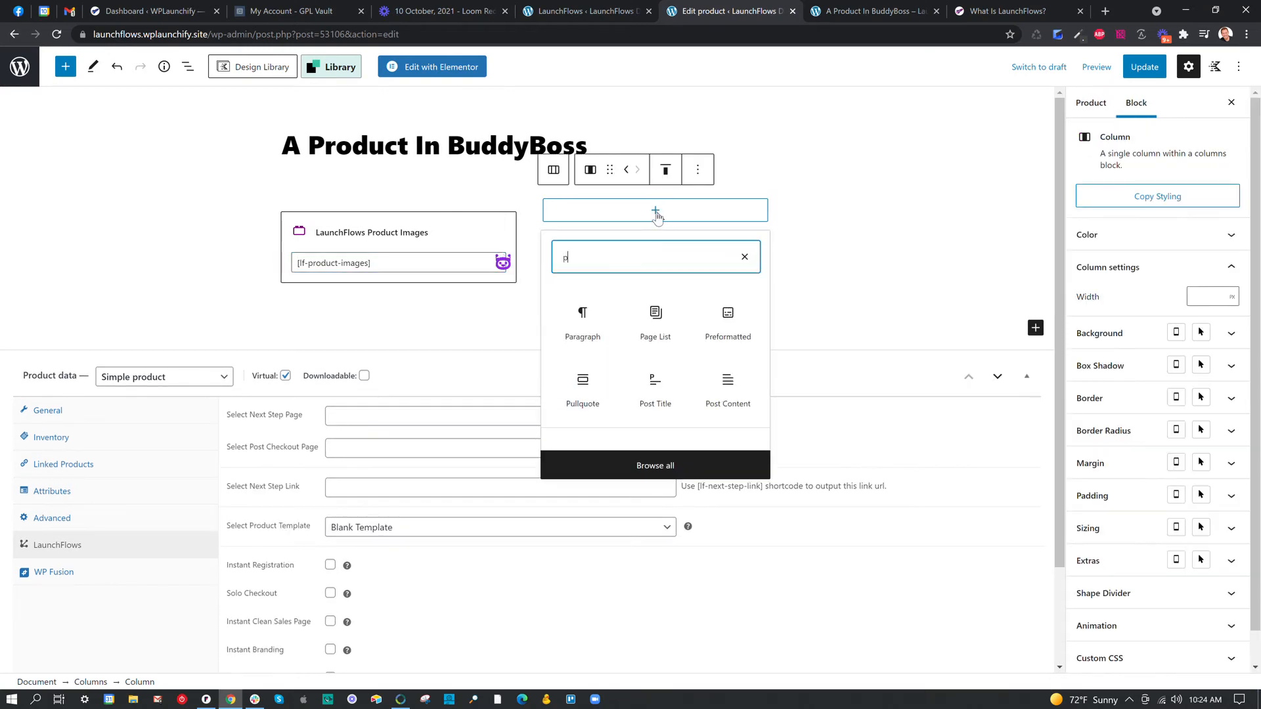
text(roduct add)
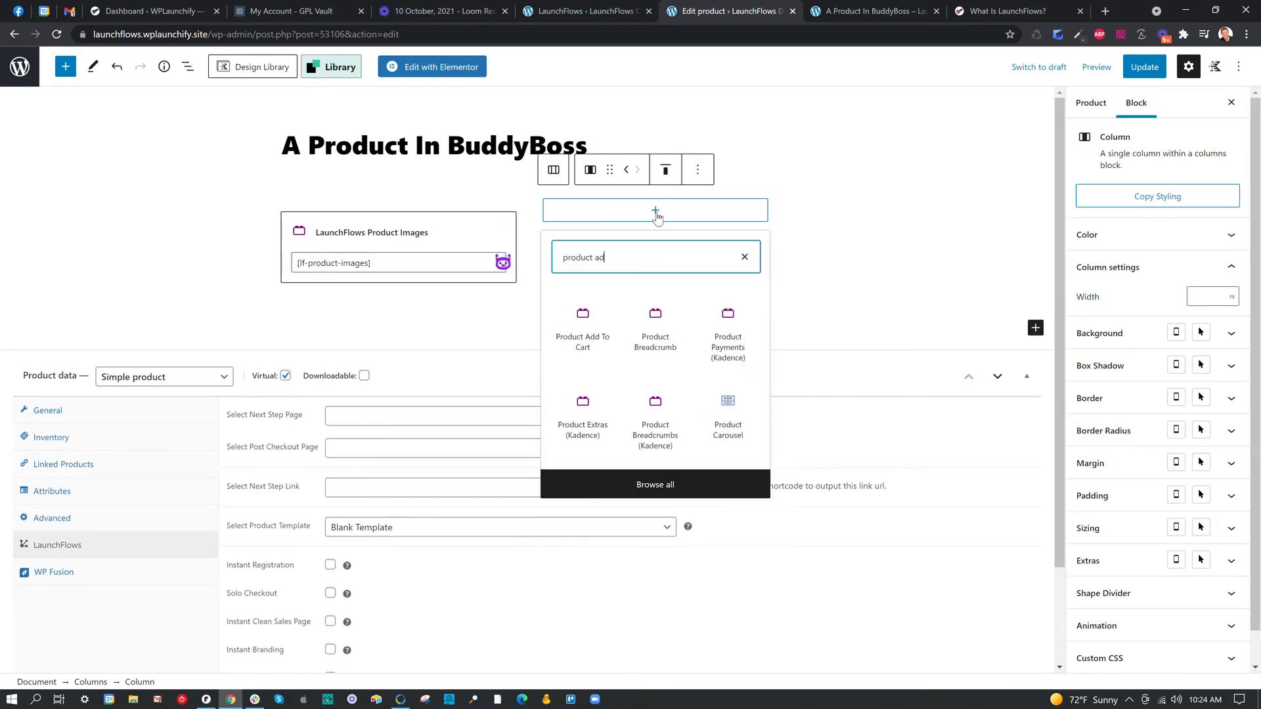
click(585, 340)
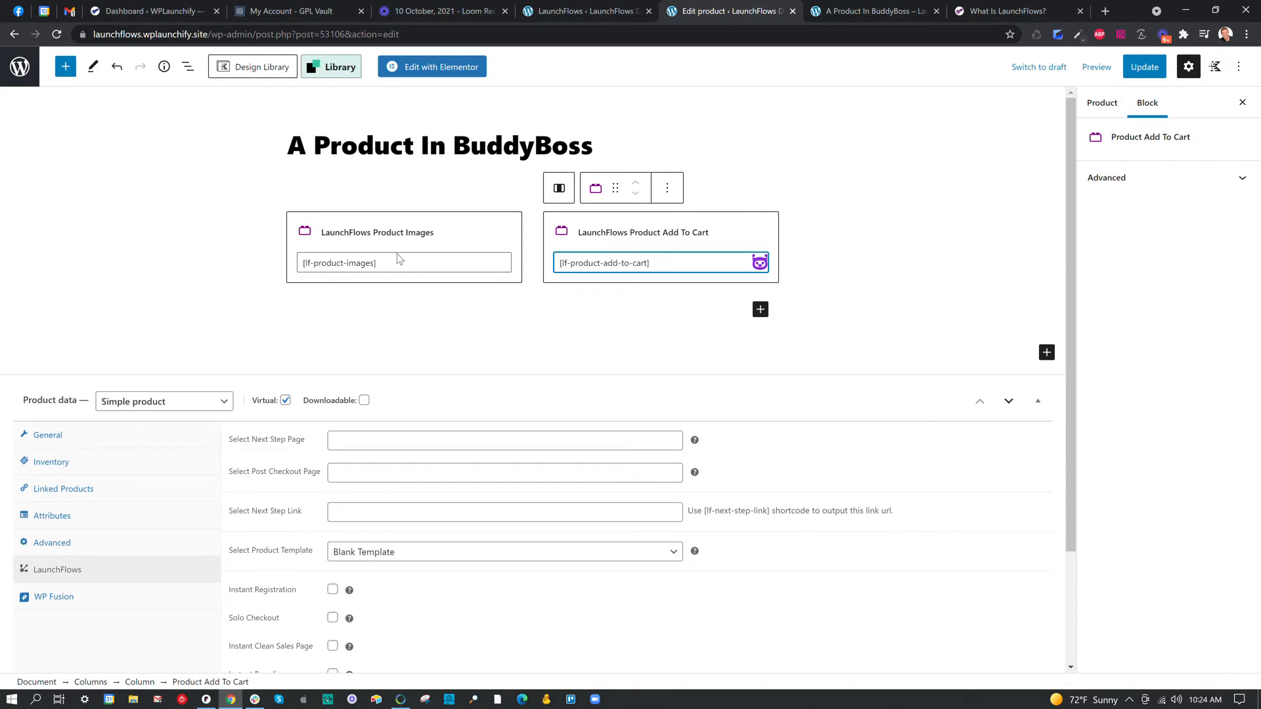
Update the product and reload its preview page to check the image and add-to-cart columns.
click(1145, 67)
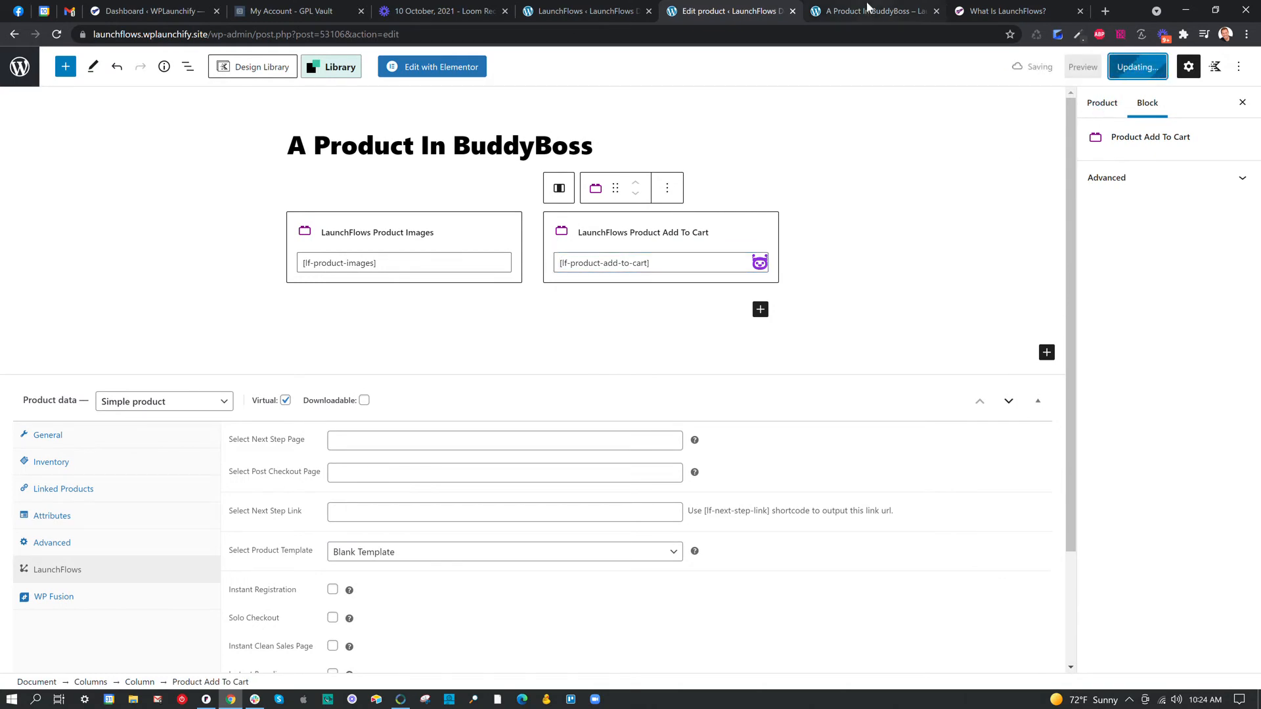
click(867, 11)
click(57, 35)
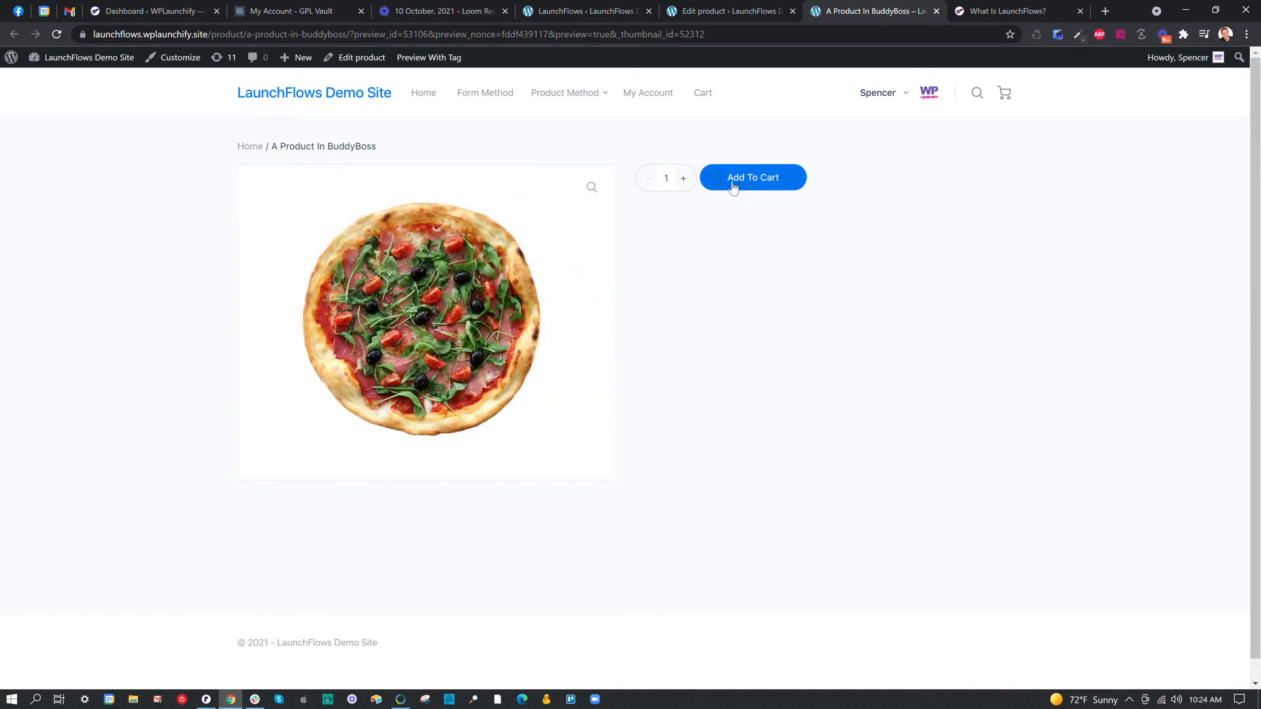
Return to the product editor, add a Product Title block to the second column and move it above the Product Add To Cart block.
click(695, 10)
click(774, 305)
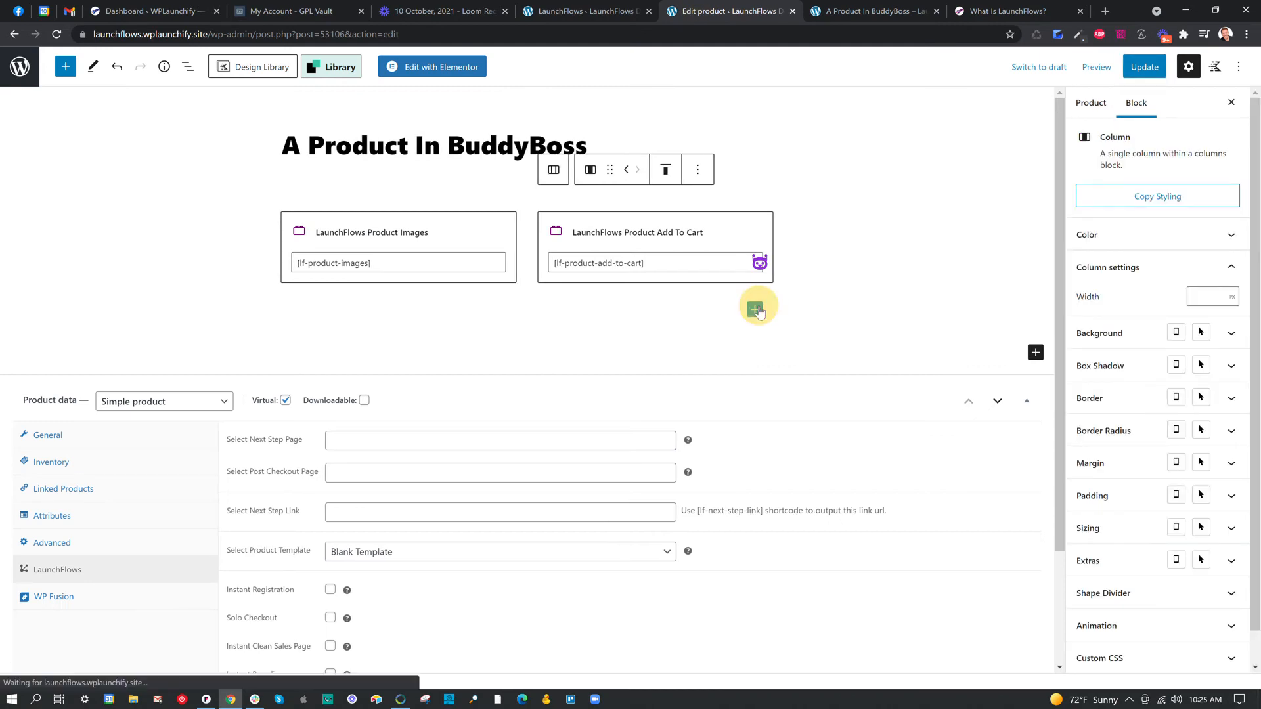
click(756, 309)
text(product tit)
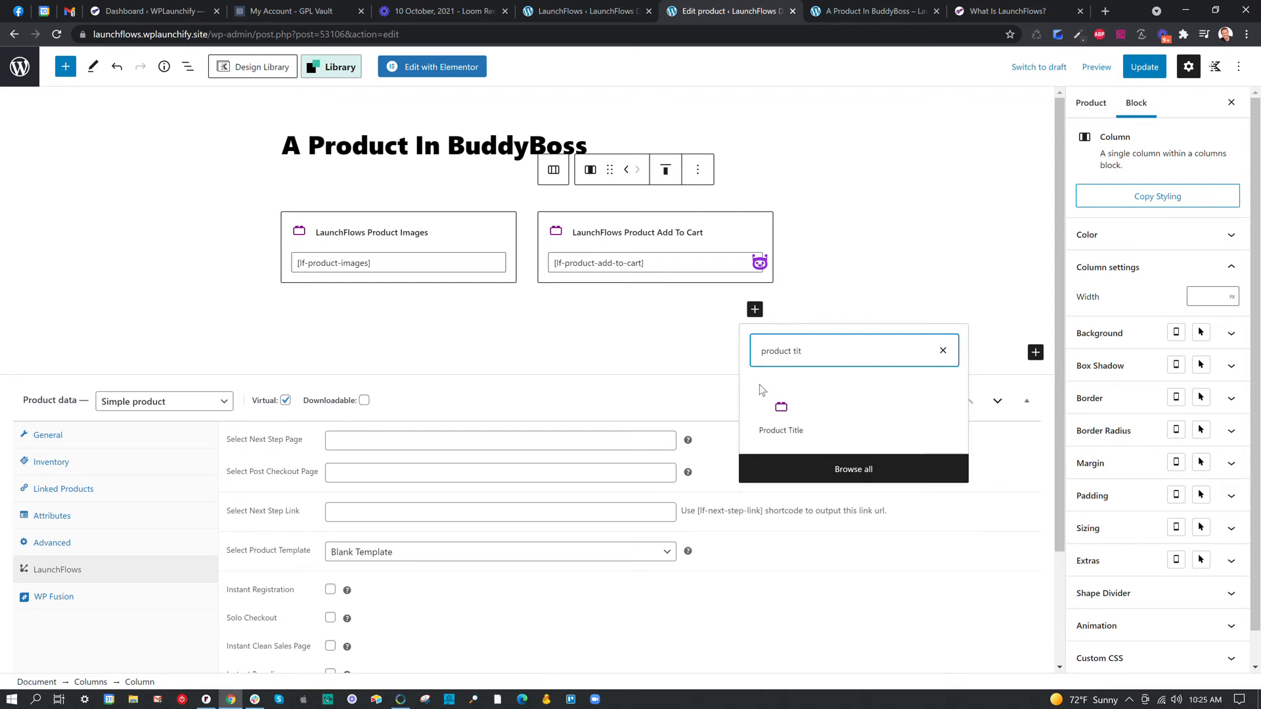
click(781, 414)
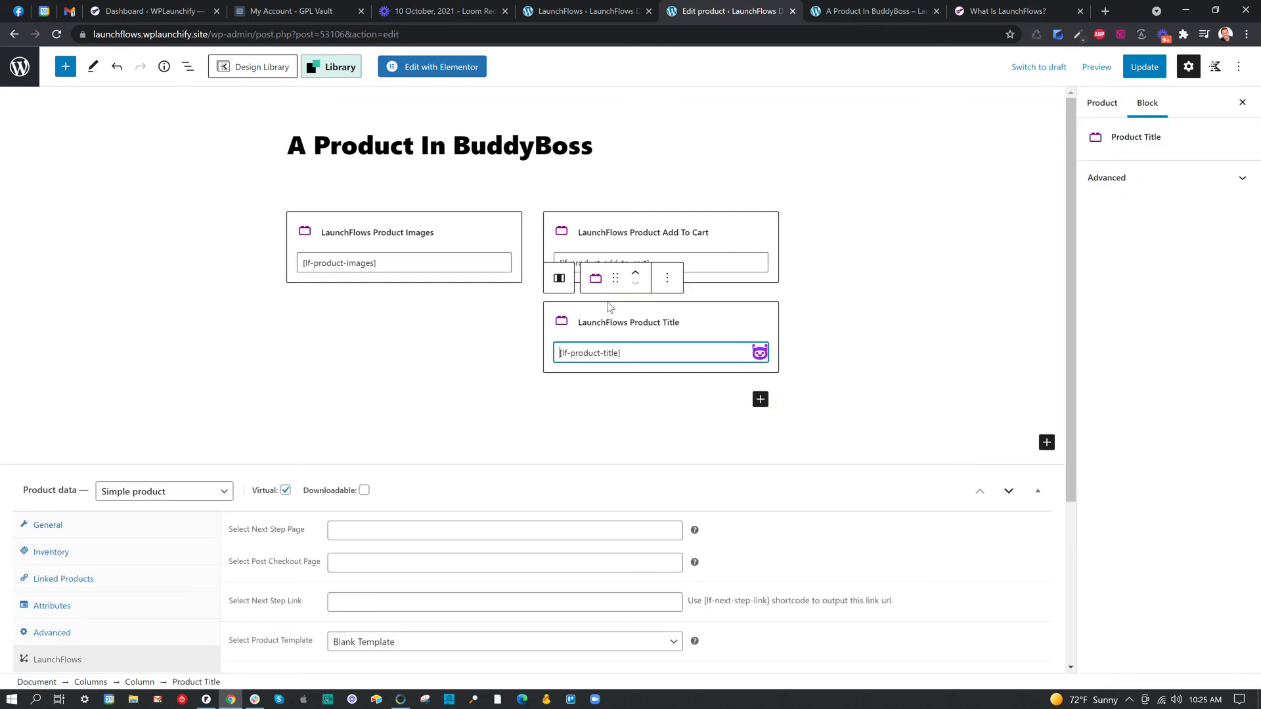
click(639, 274)
Update the product, reload its preview page to check the title placement, and return to the product editor.
click(1145, 67)
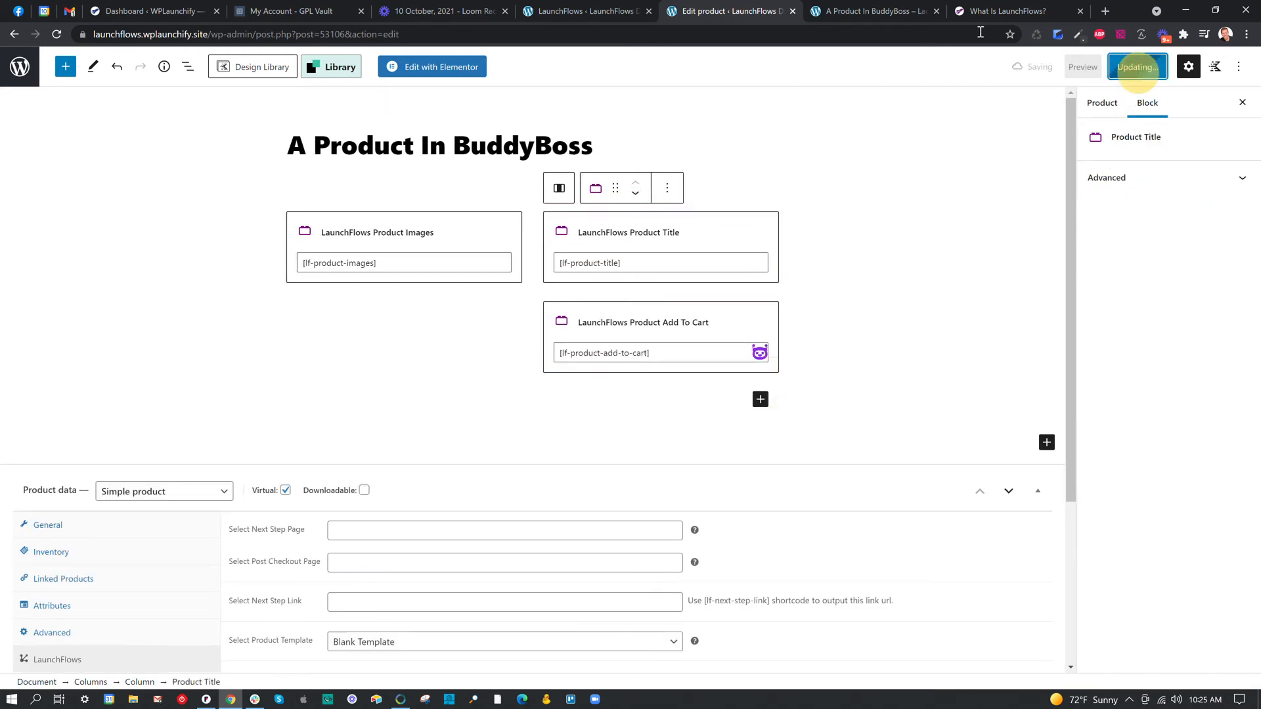
click(890, 13)
click(57, 35)
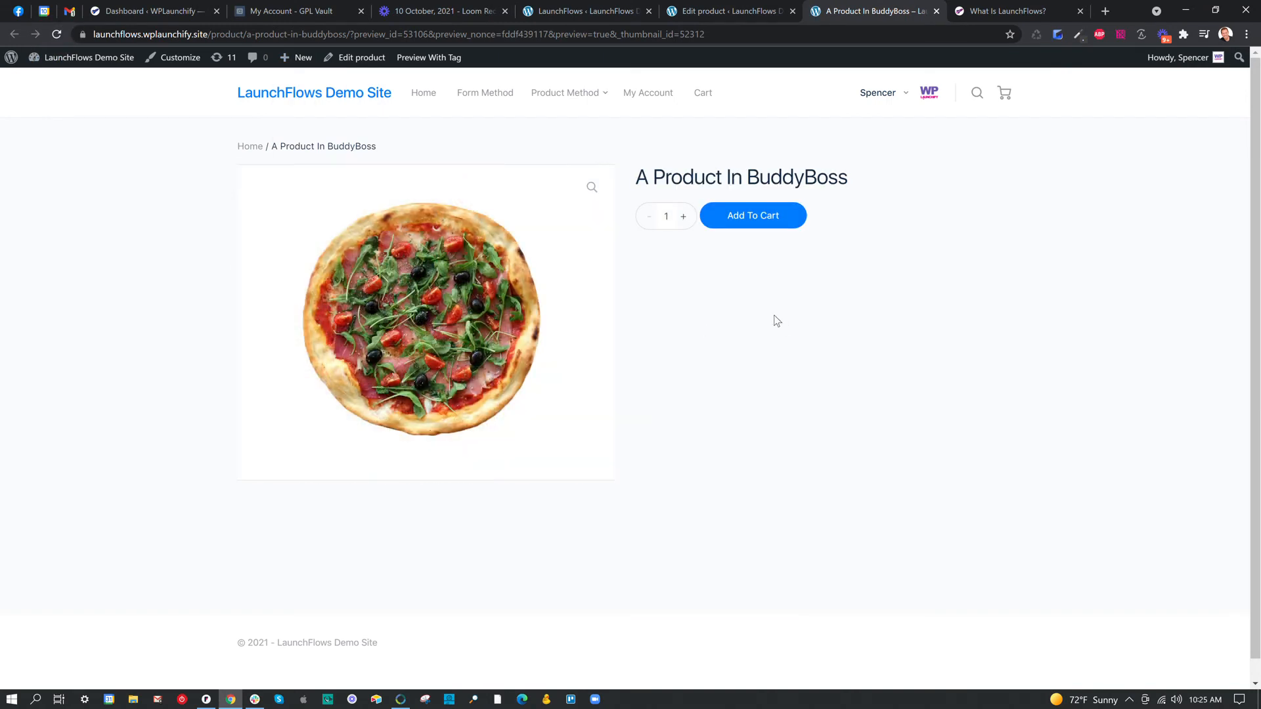
click(734, 16)
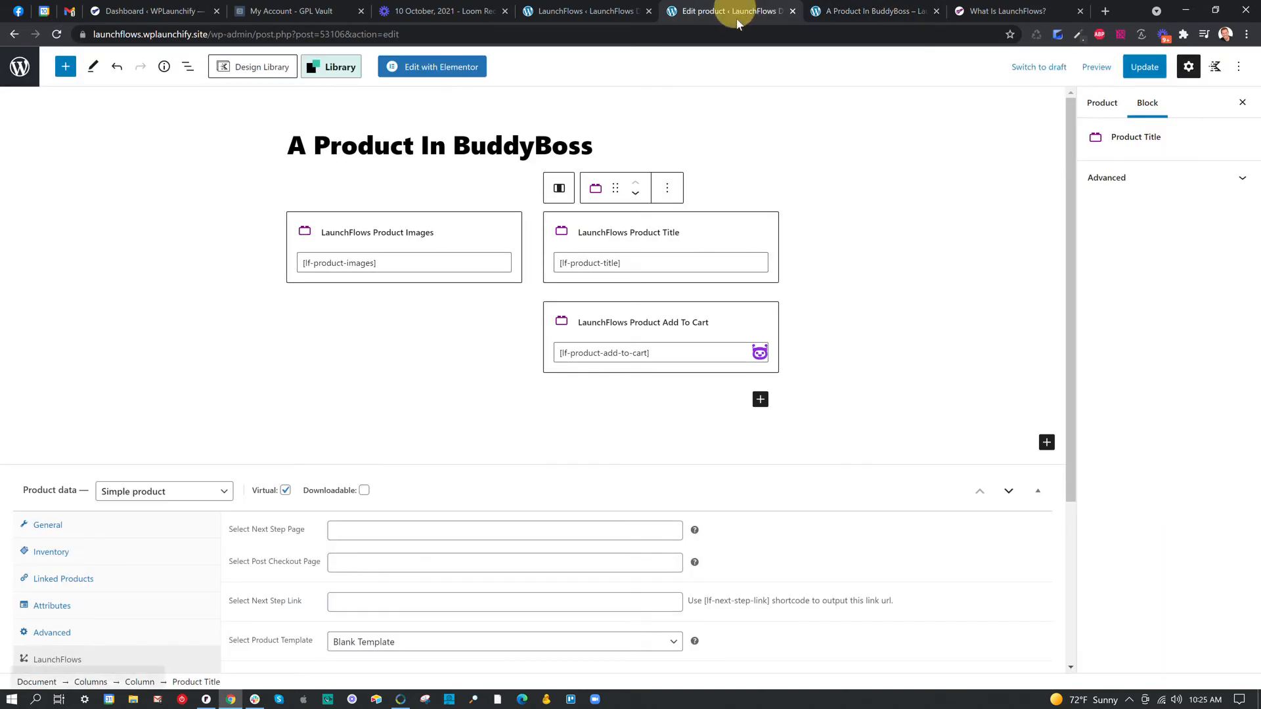
Show the block list, select the parent Columns block and review its block options.
click(187, 67)
click(100, 137)
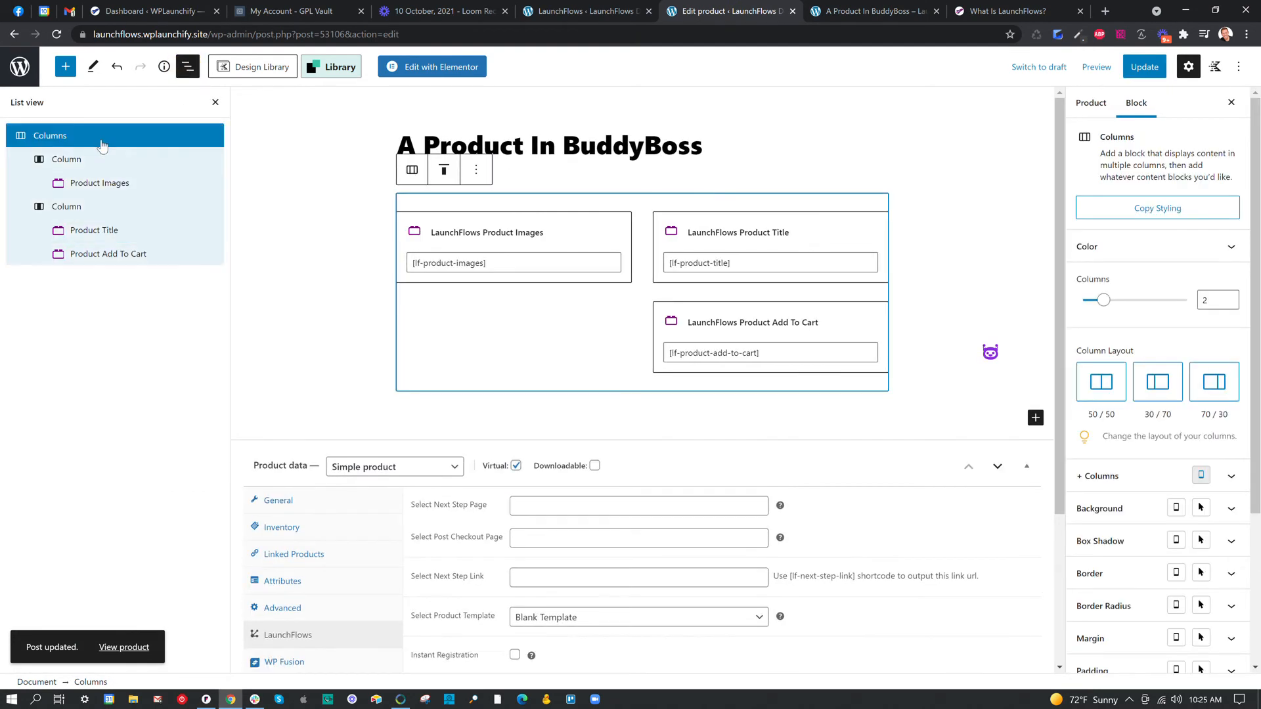
click(477, 170)
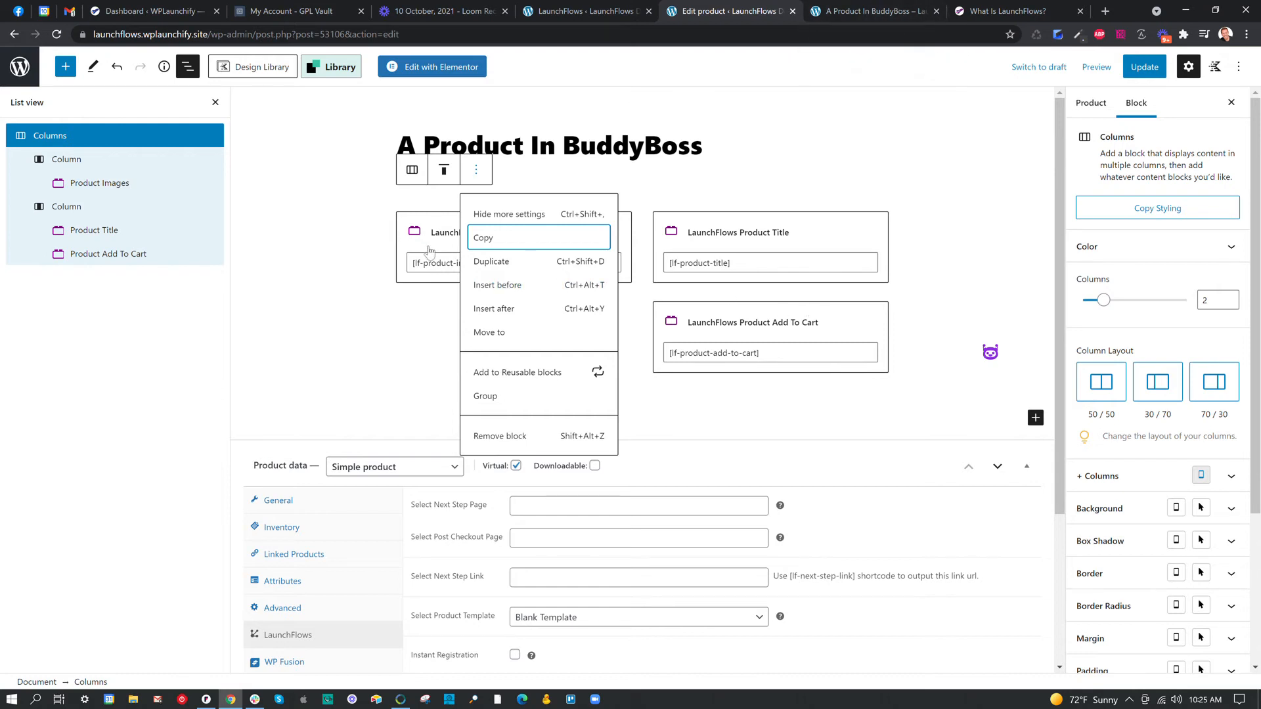
click(674, 186)
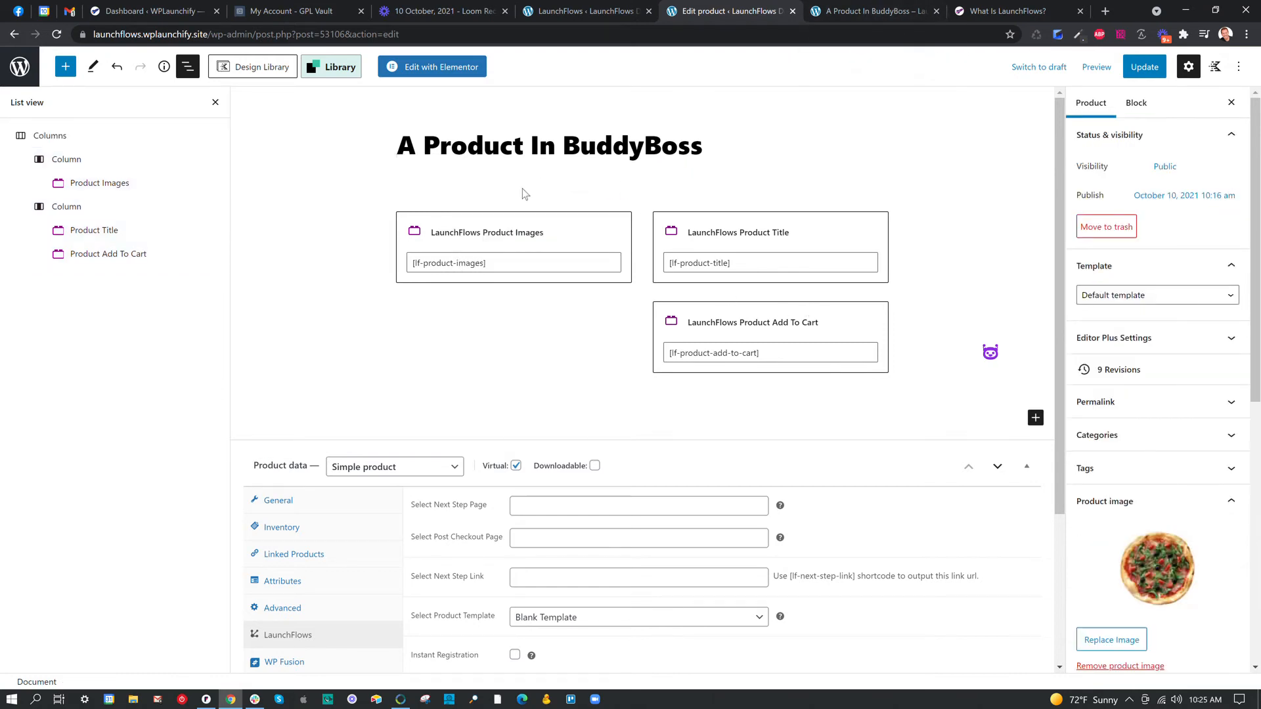
click(638, 200)
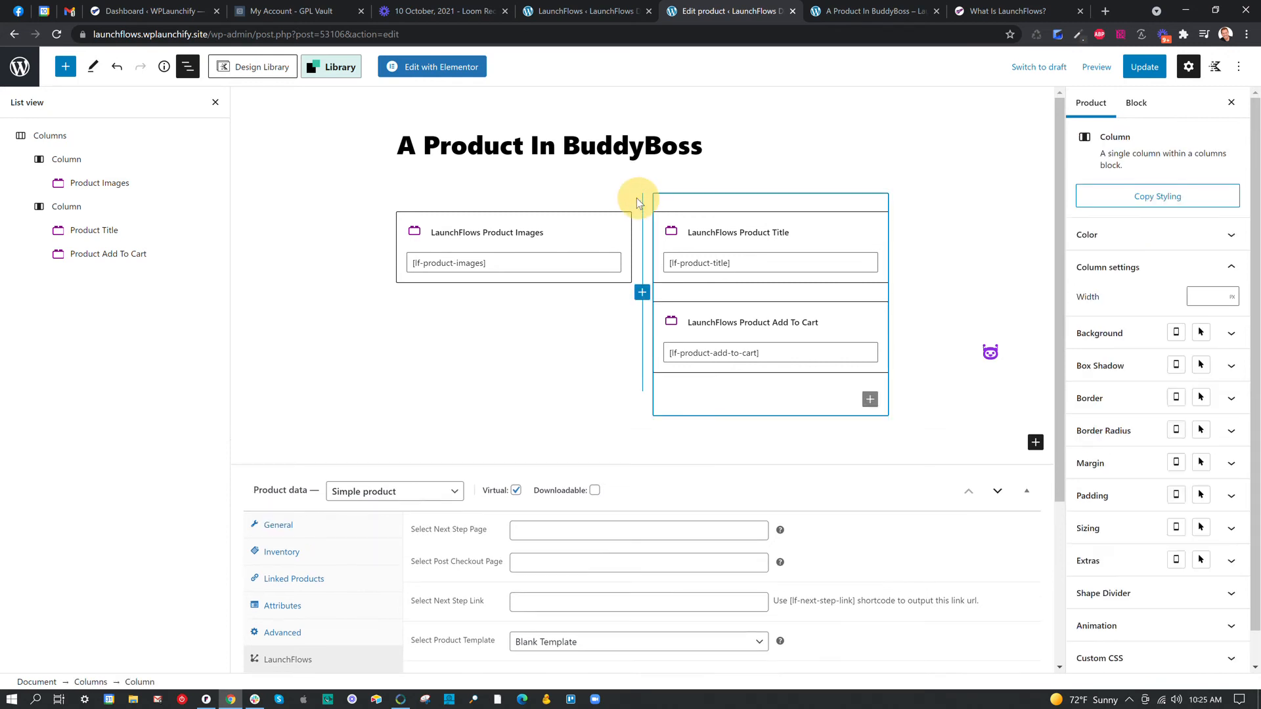
Remove the parent Columns block together with all the product component blocks inside it.
click(68, 139)
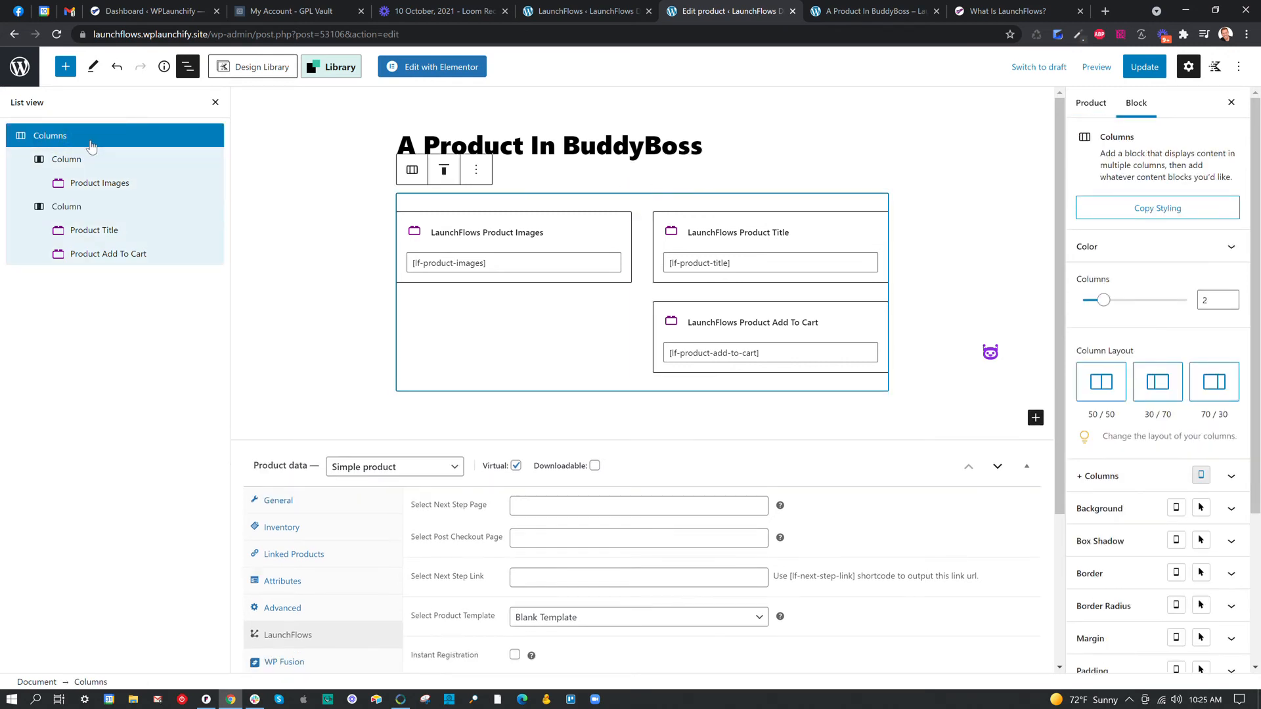
right_click(91, 141)
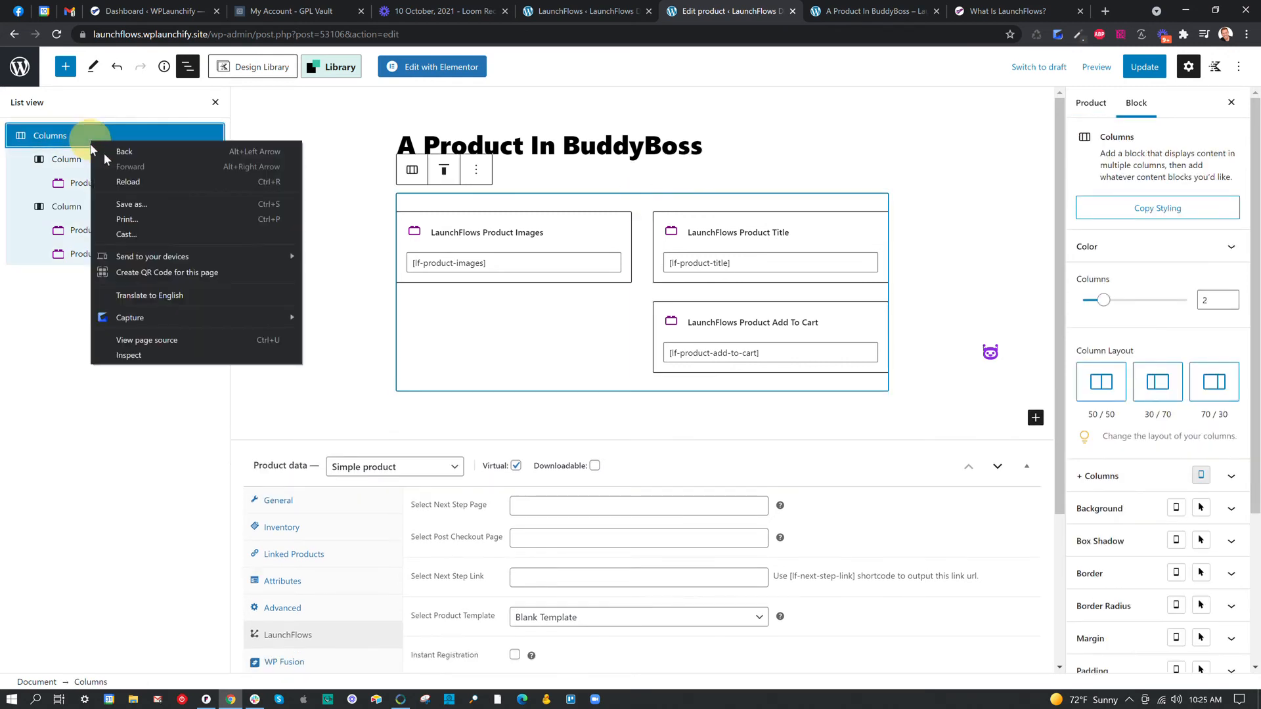
click(470, 171)
click(520, 432)
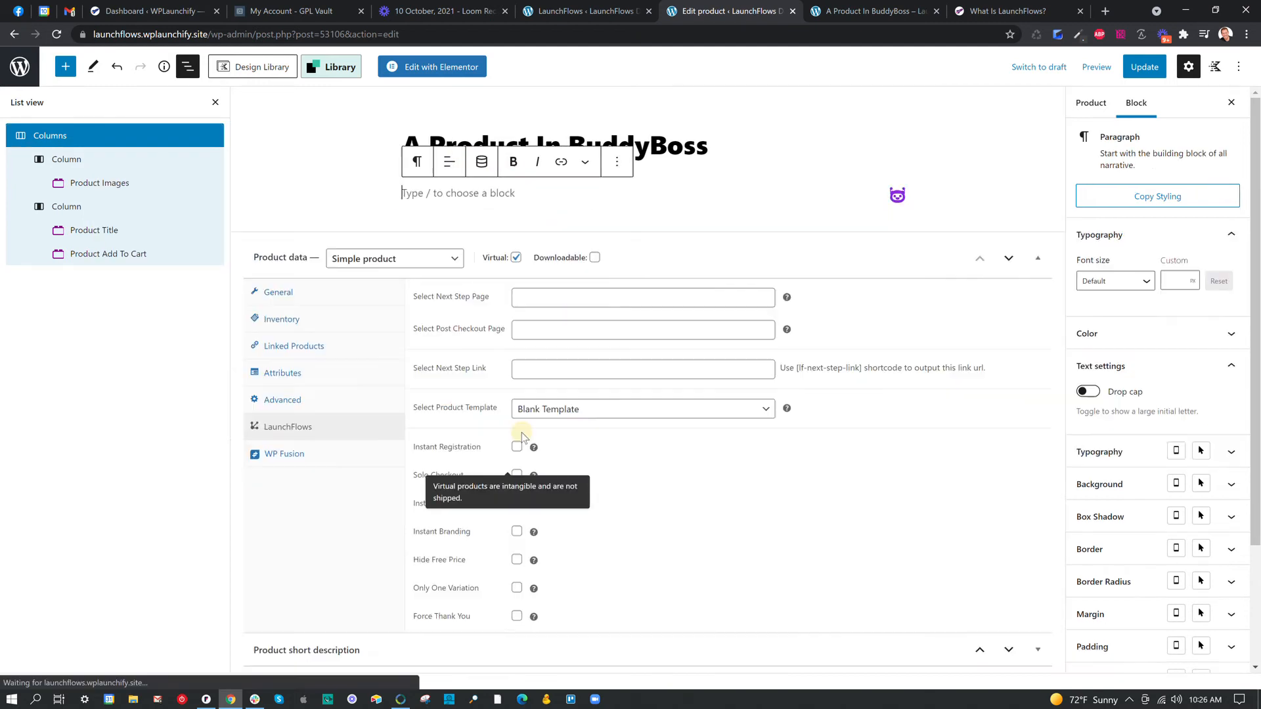
Set the LaunchFlows product template to Template One and replace the product image with the photo of a person on a mountain.
click(617, 408)
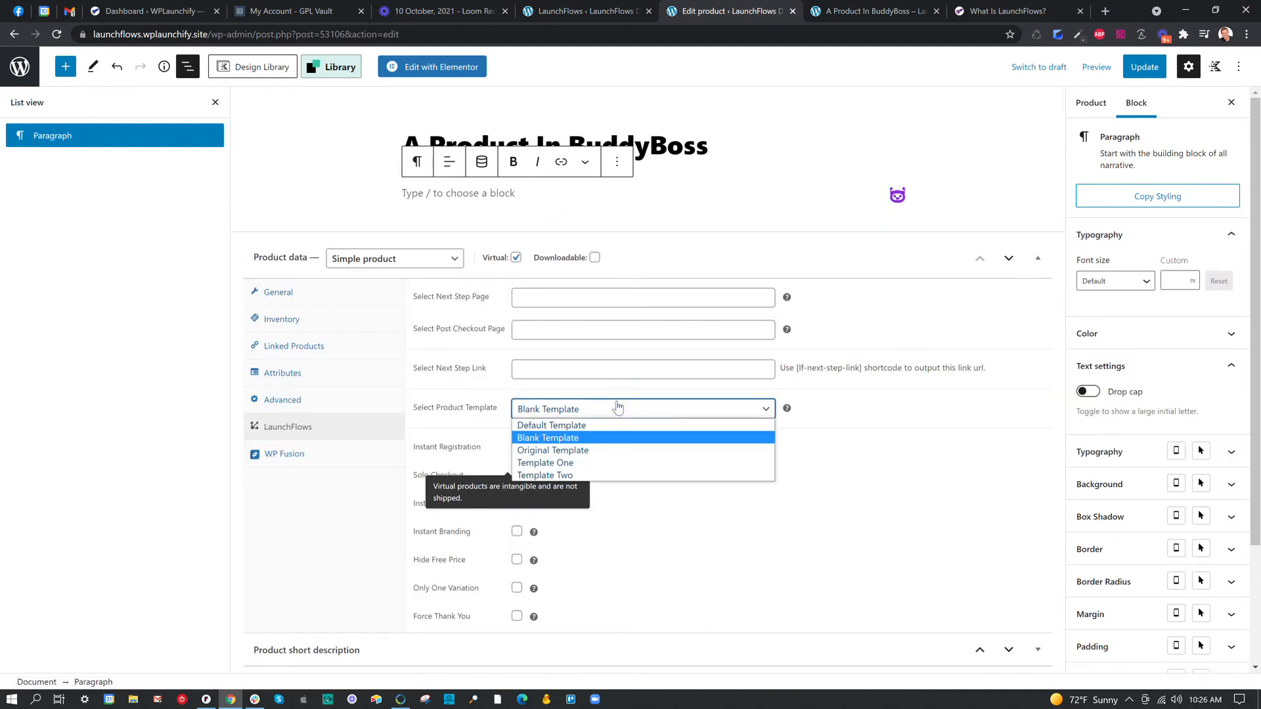
click(607, 463)
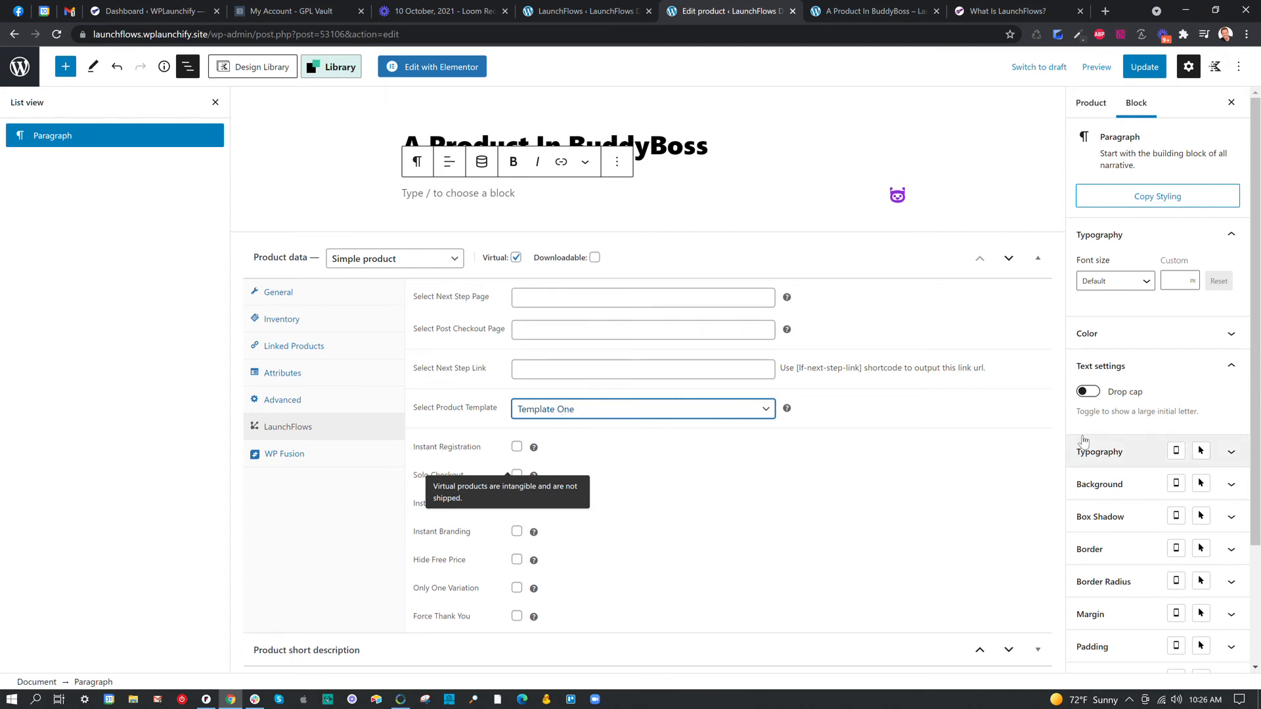
scroll(1114, 512, down, 2)
scroll(1112, 501, up, 3)
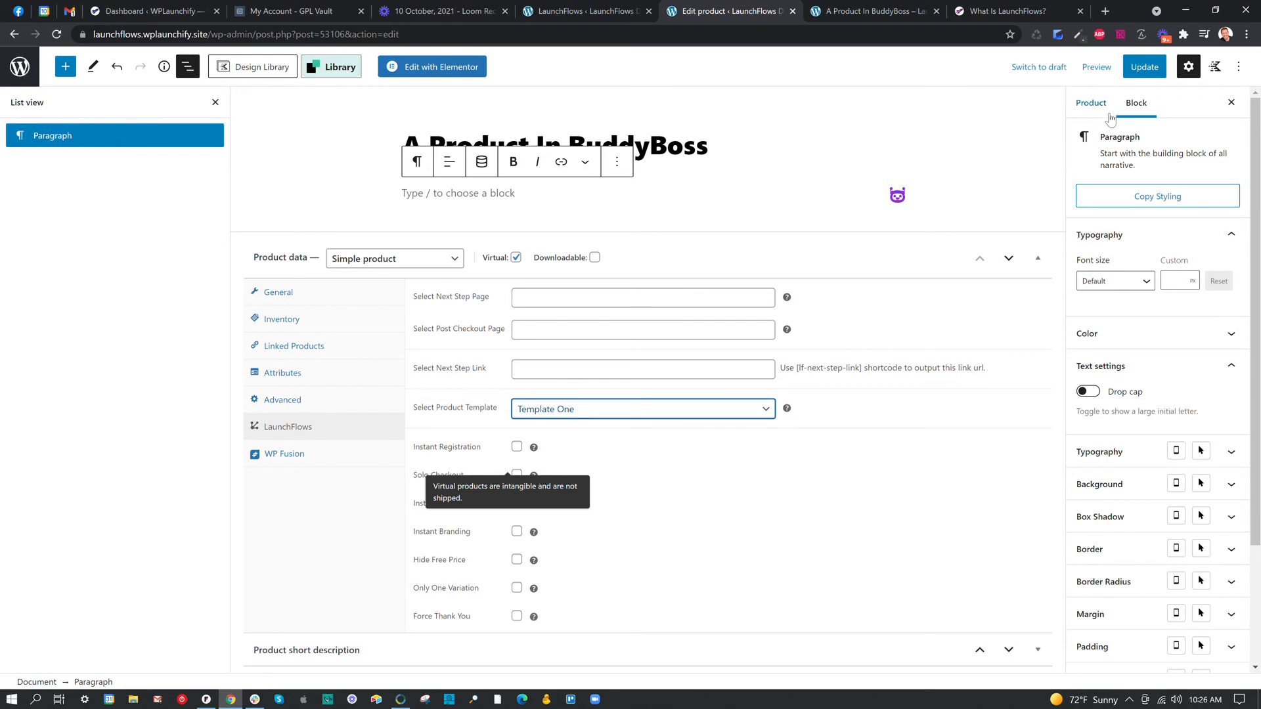
click(1090, 102)
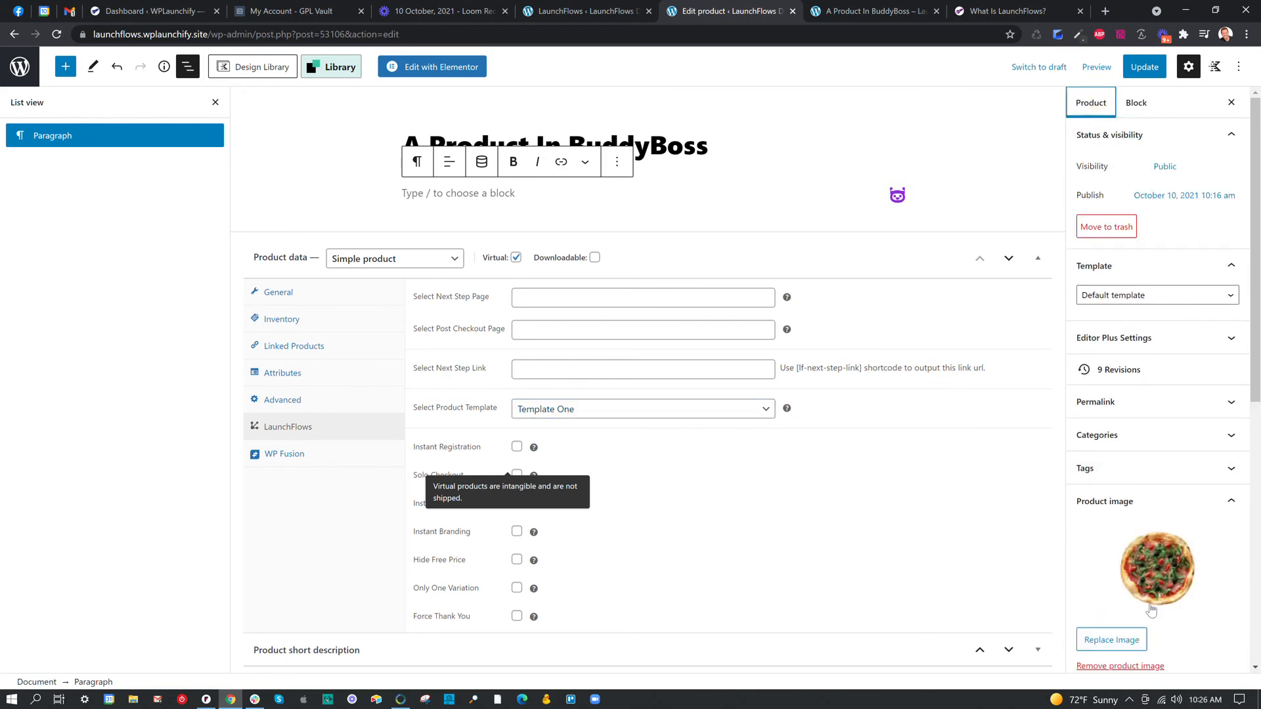
scroll(1143, 591, down, 1)
click(1112, 575)
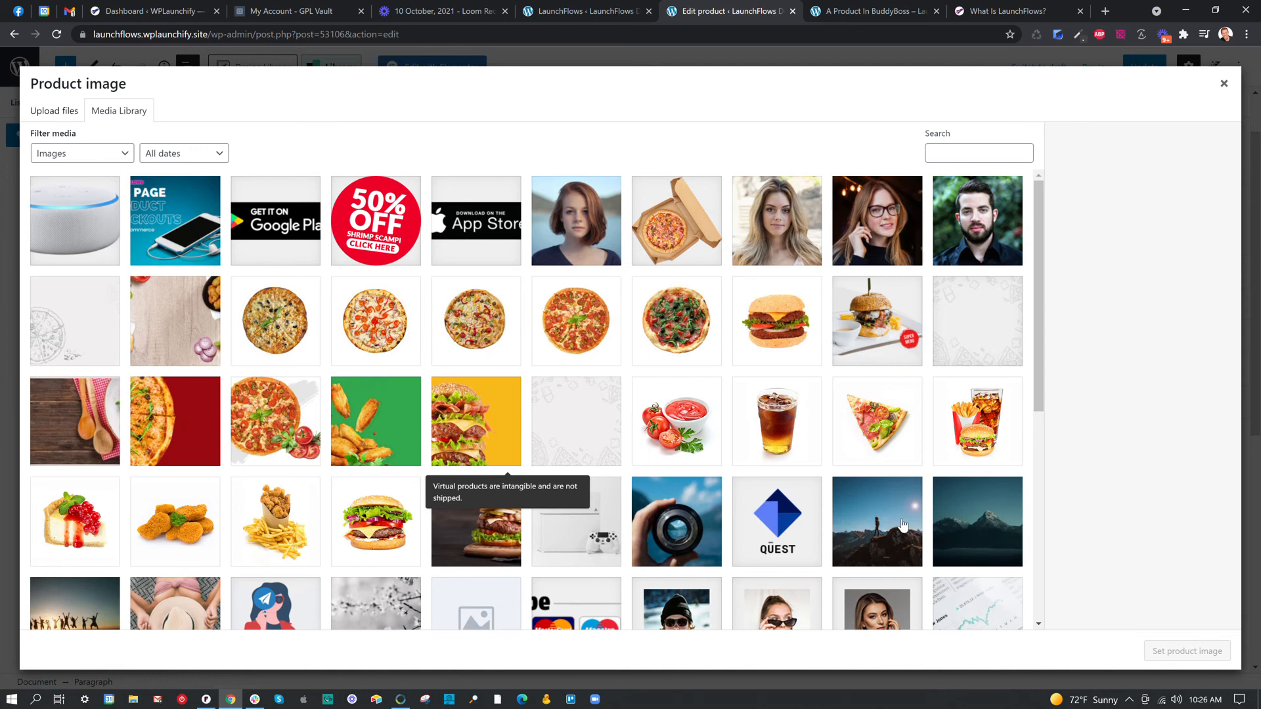
click(903, 526)
click(1194, 653)
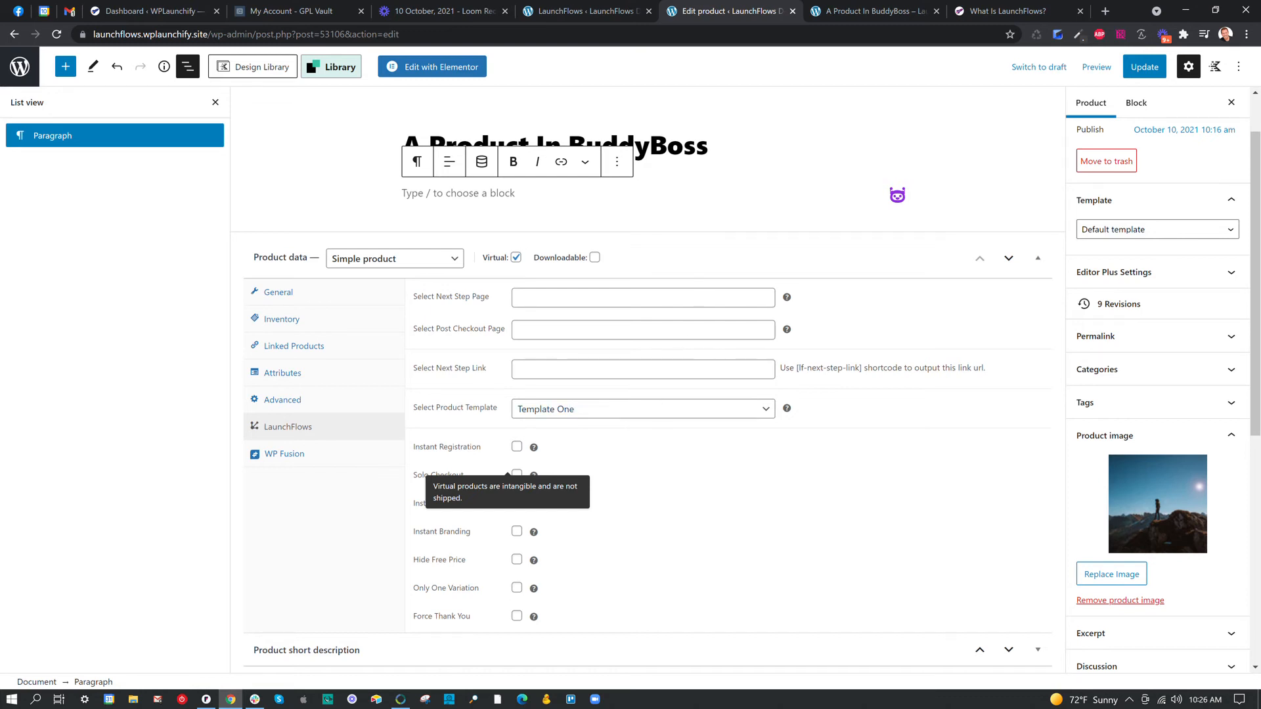
Update the product and reload its preview page to check the Template One layout with the new image.
click(1147, 71)
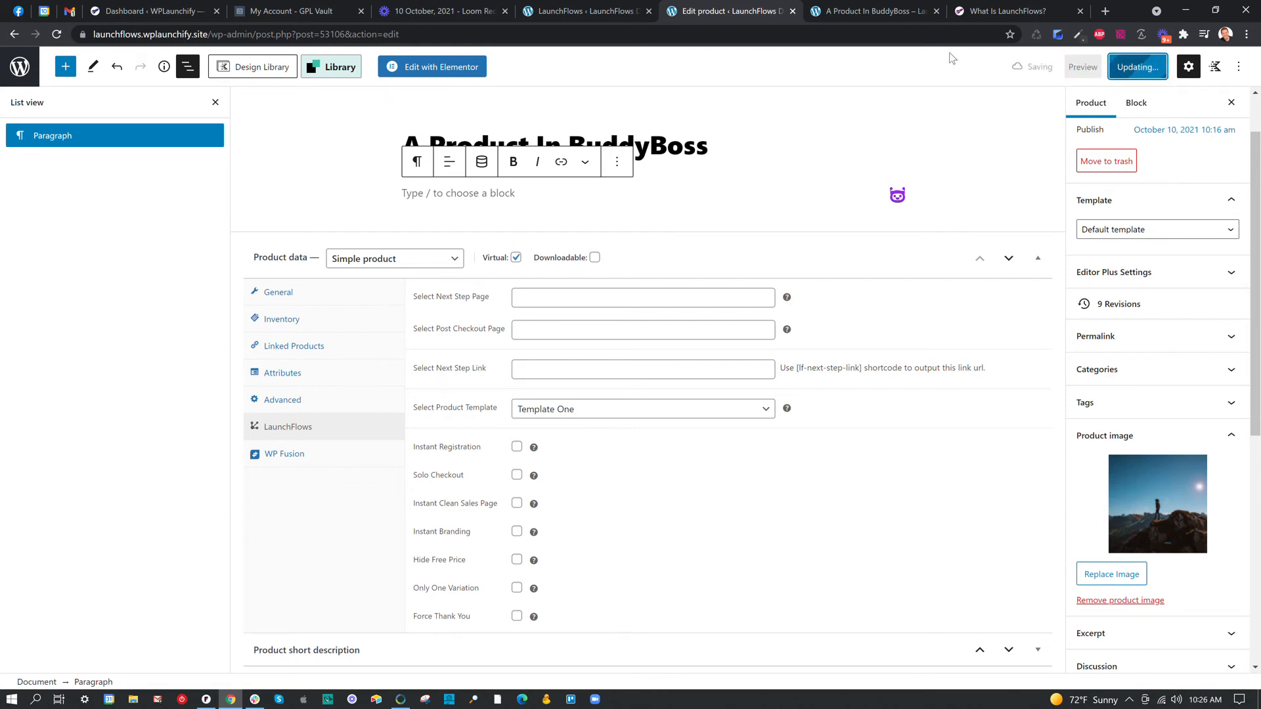
click(874, 11)
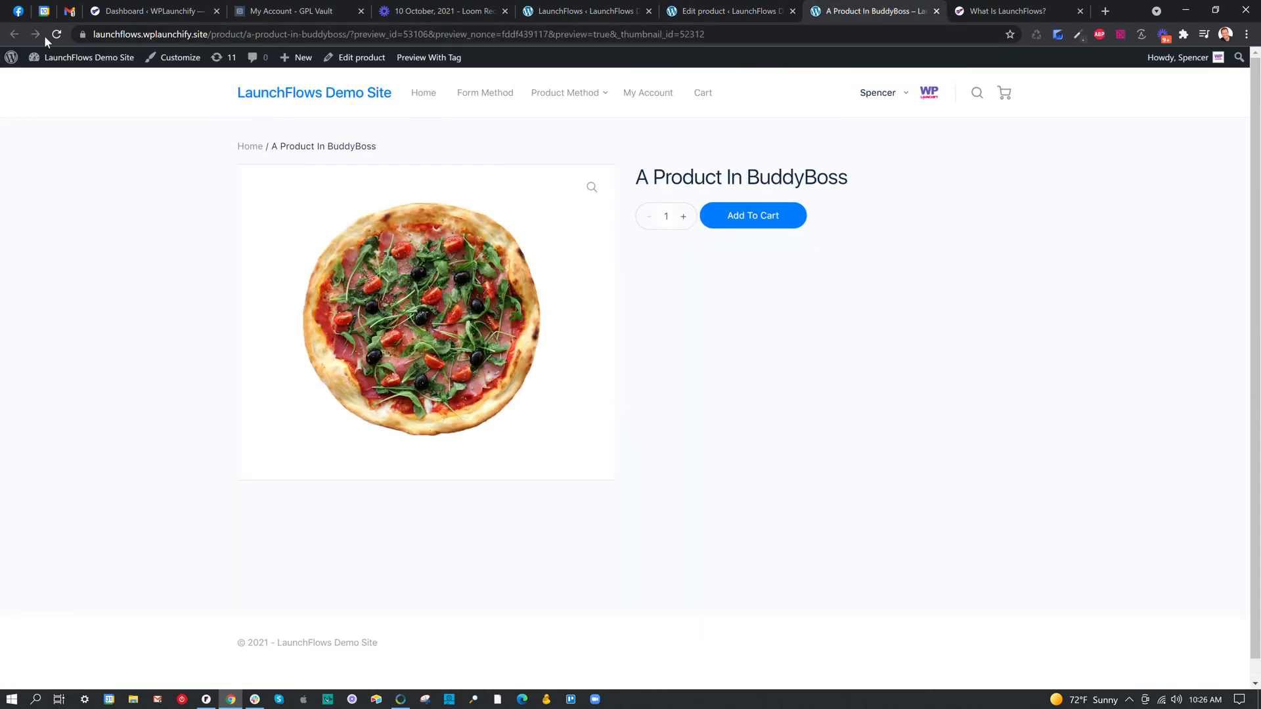
click(56, 34)
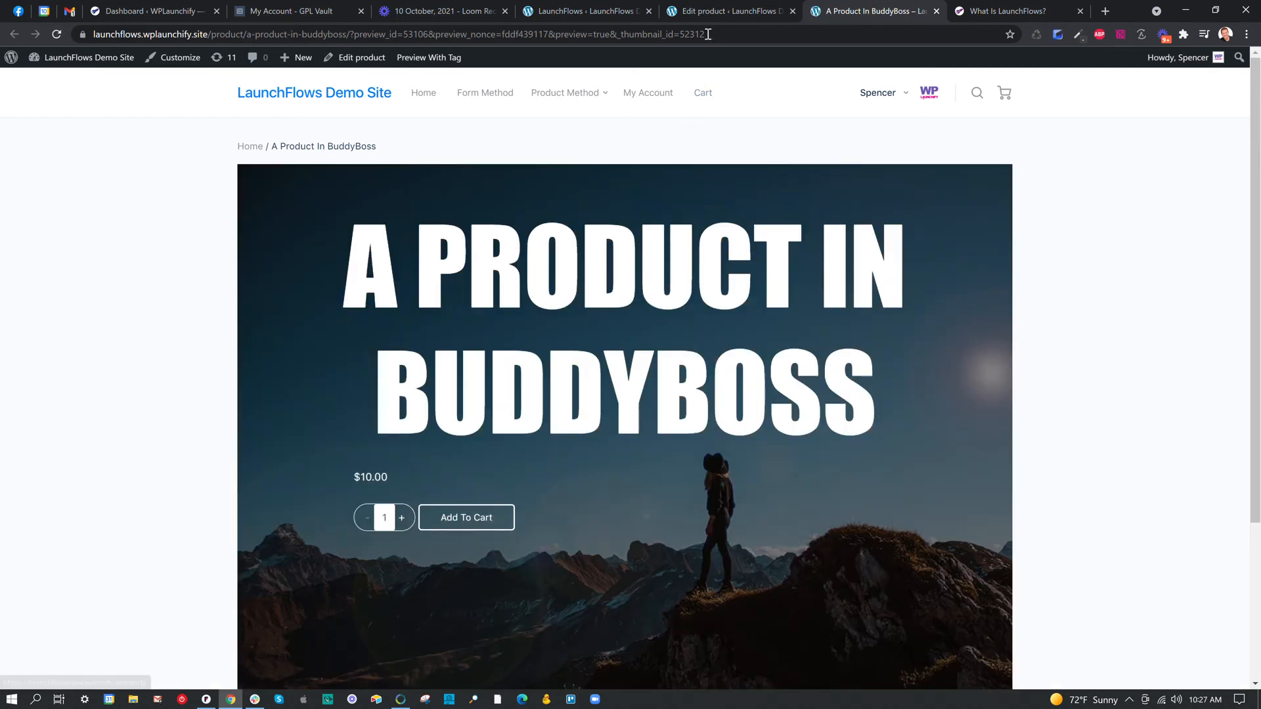
Return to the product editor and set the product's page template to Elementor Canvas.
click(712, 12)
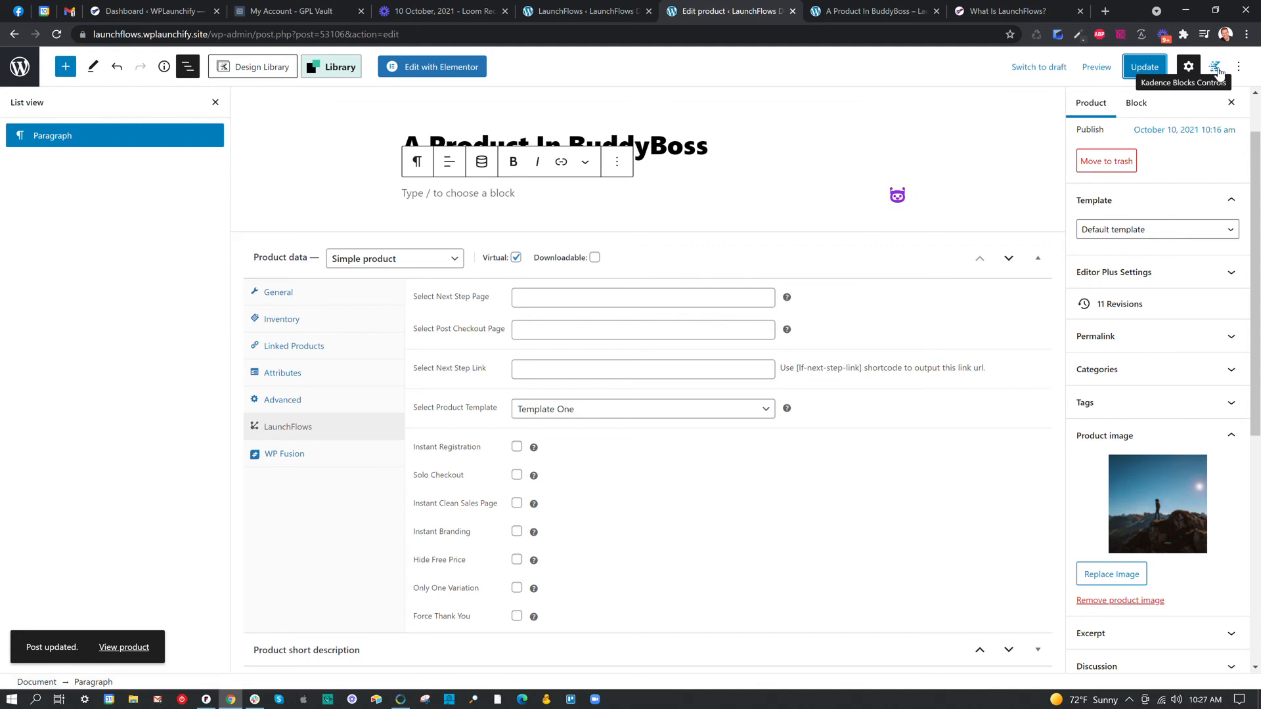
click(1206, 231)
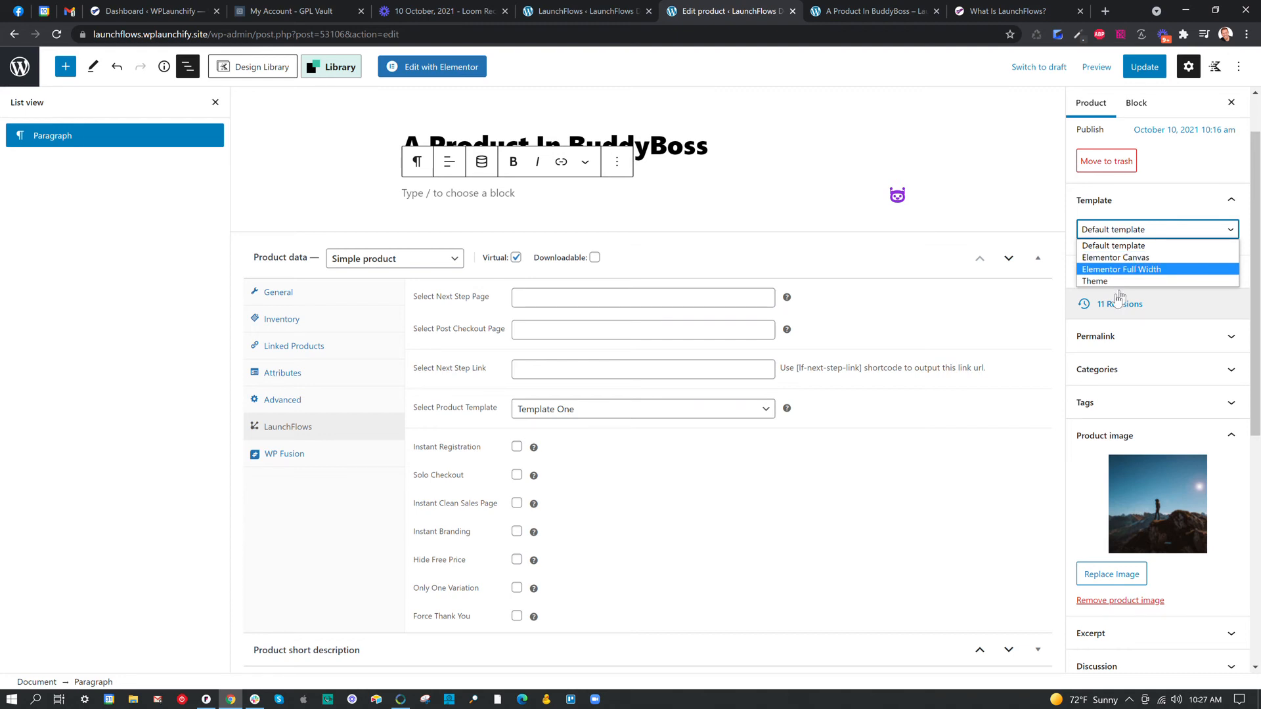
scroll(1124, 422, down, 6)
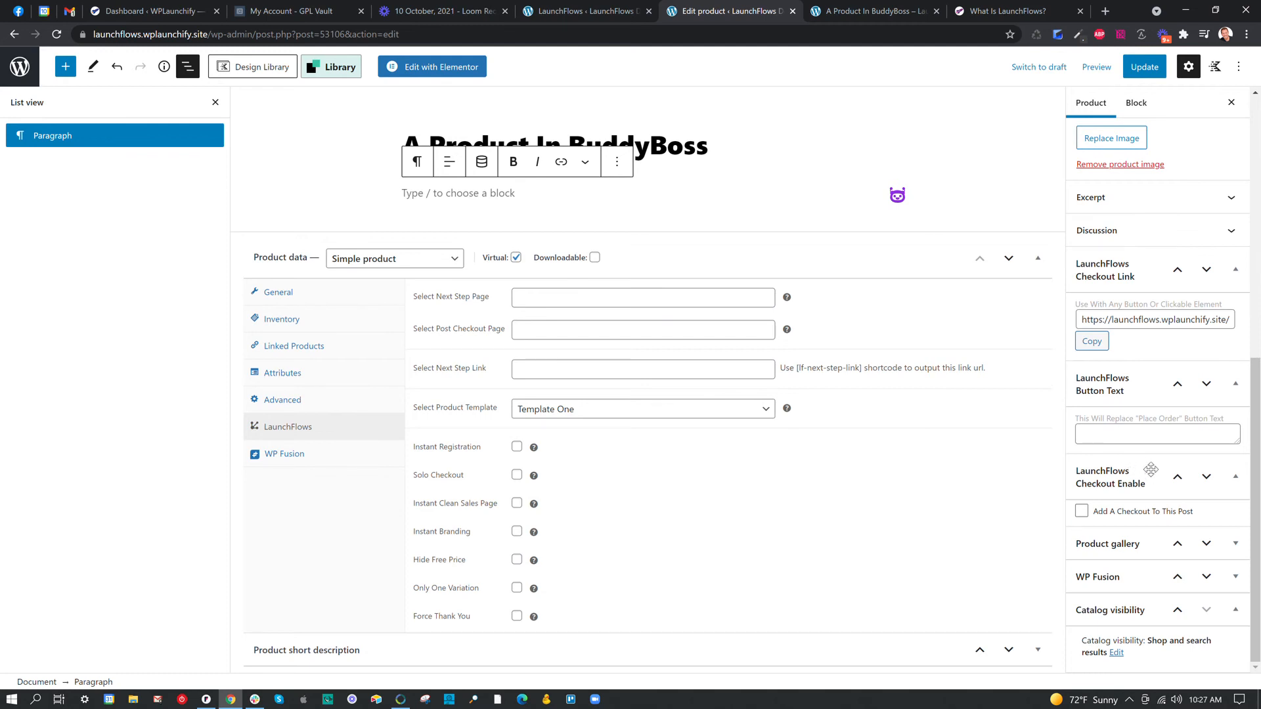
scroll(1166, 468, up, 7)
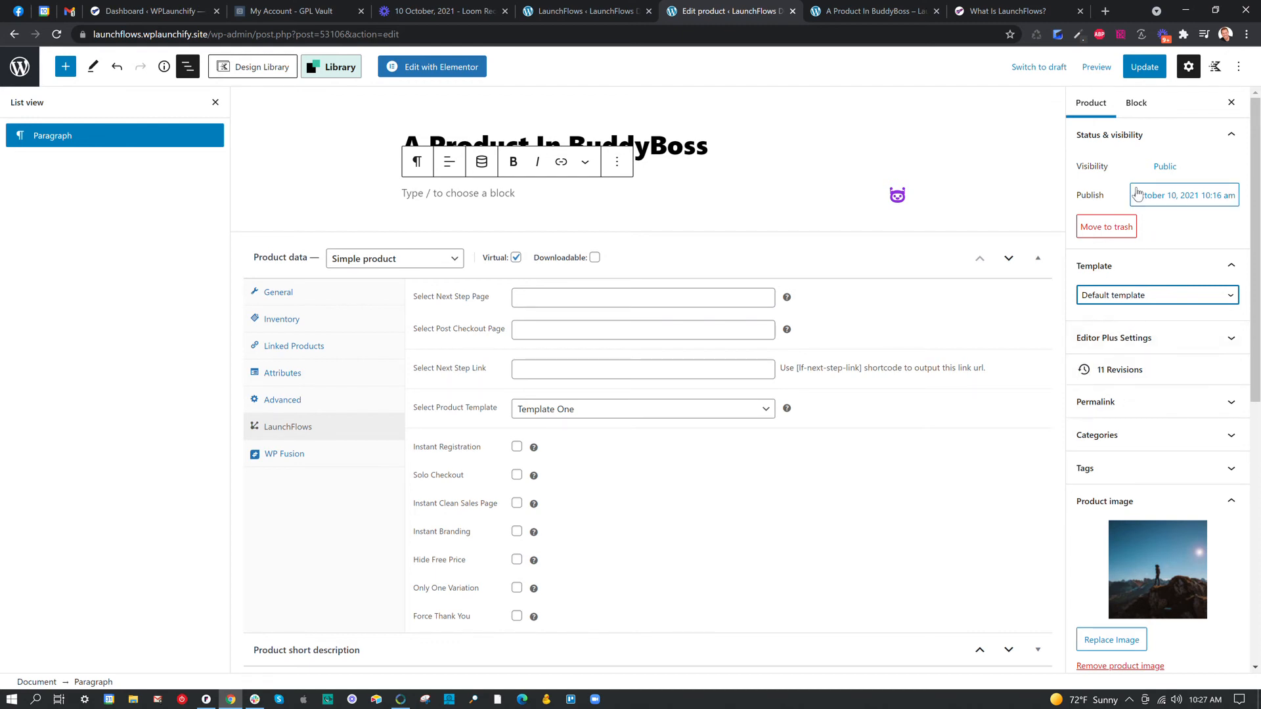
click(1151, 293)
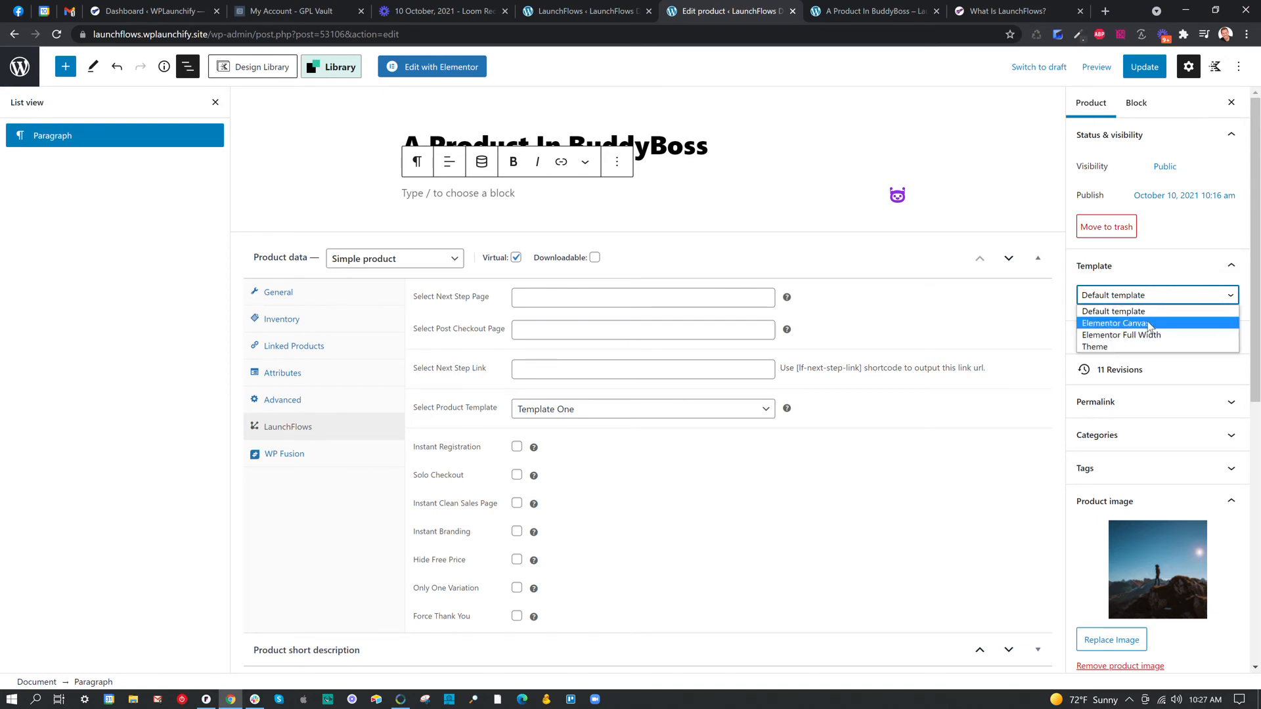
click(1151, 324)
Save the page template change and reload the product preview to check the Elementor Canvas layout.
click(1144, 66)
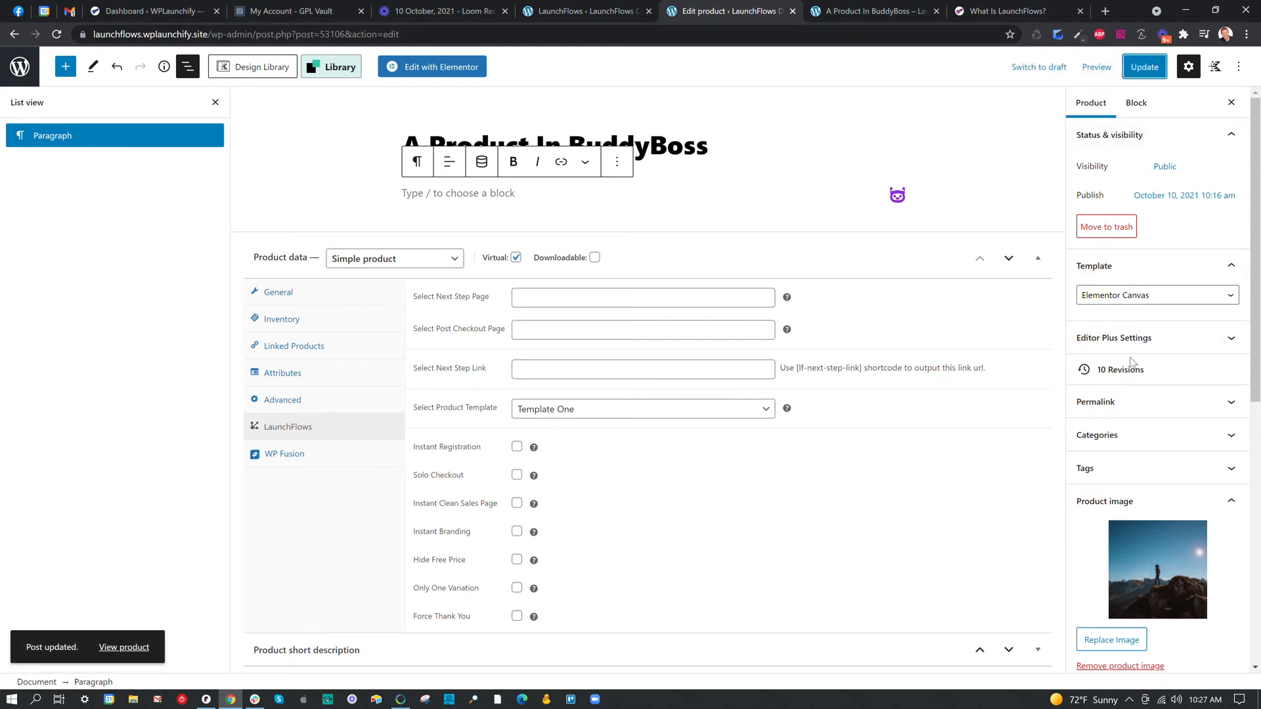
click(880, 10)
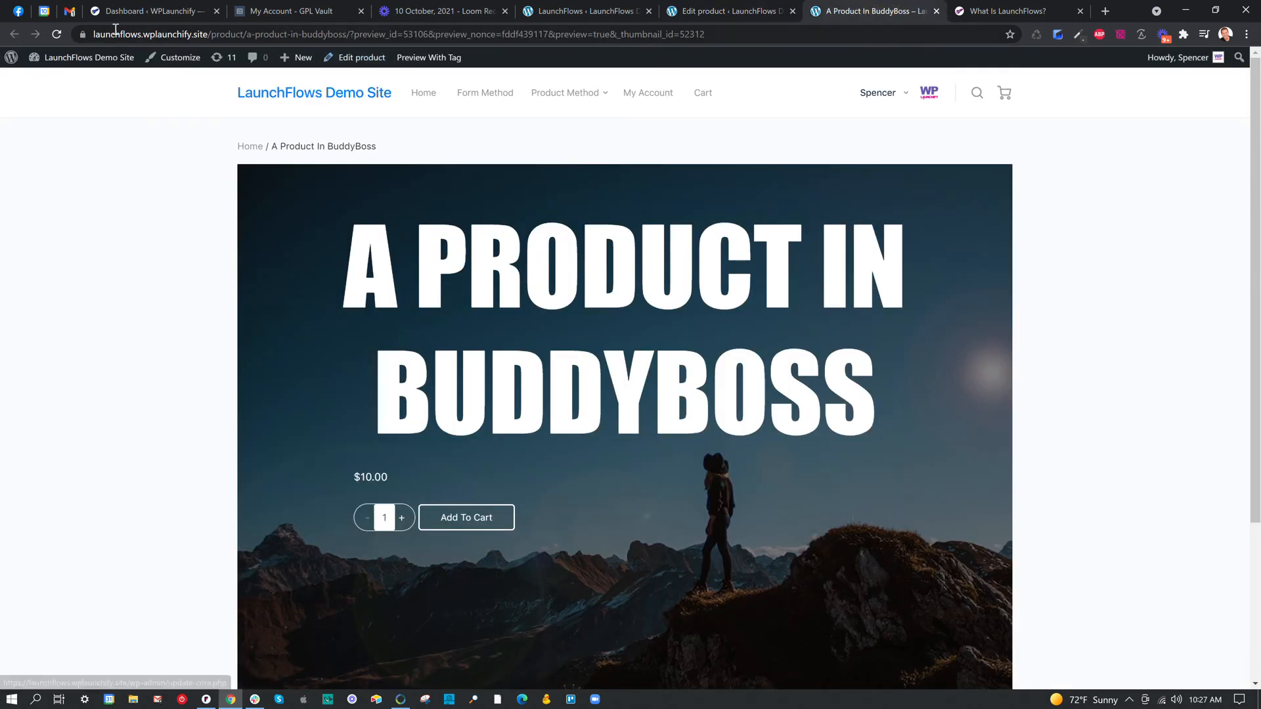
click(56, 34)
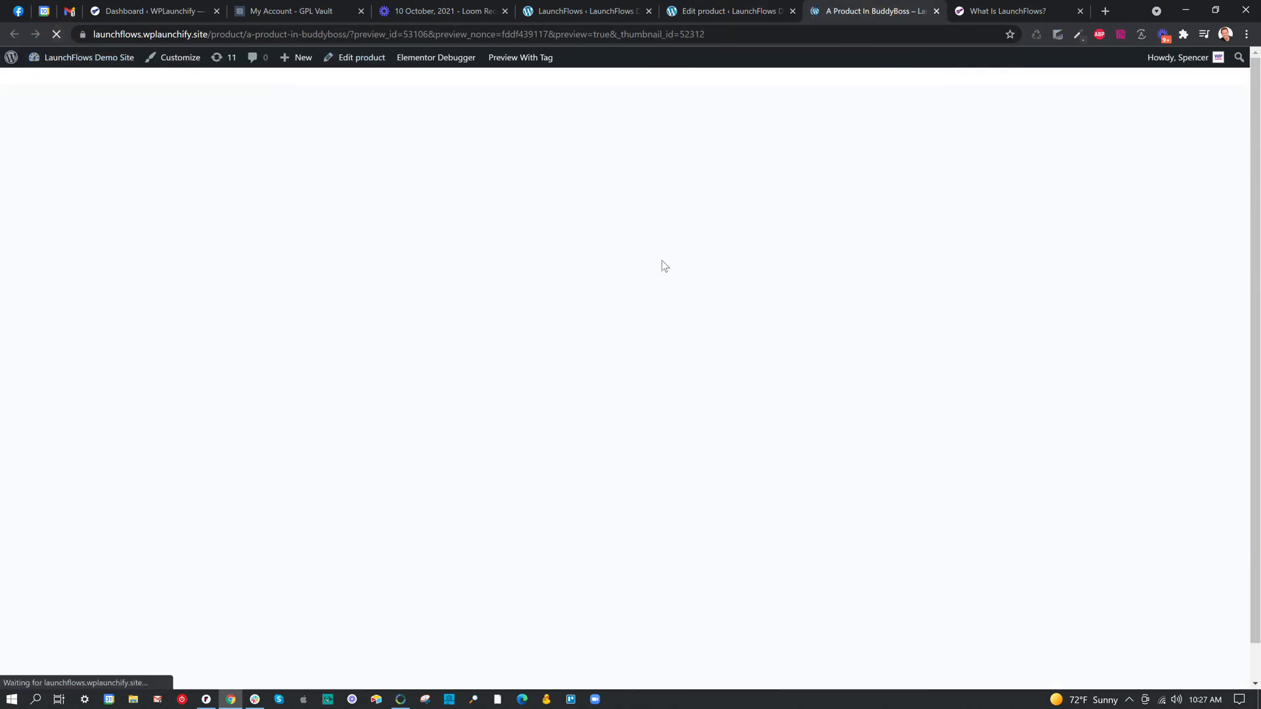
Return to the product editor, set the page template to Theme and update the product.
click(717, 10)
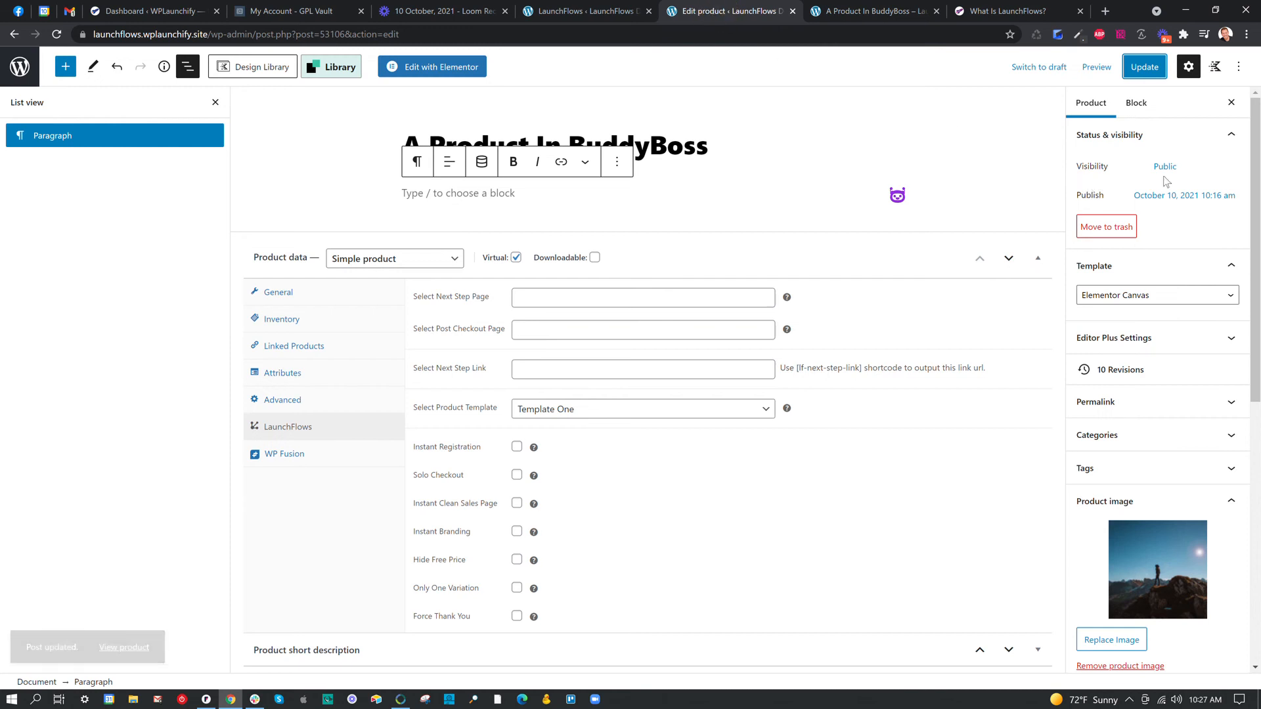
click(1164, 297)
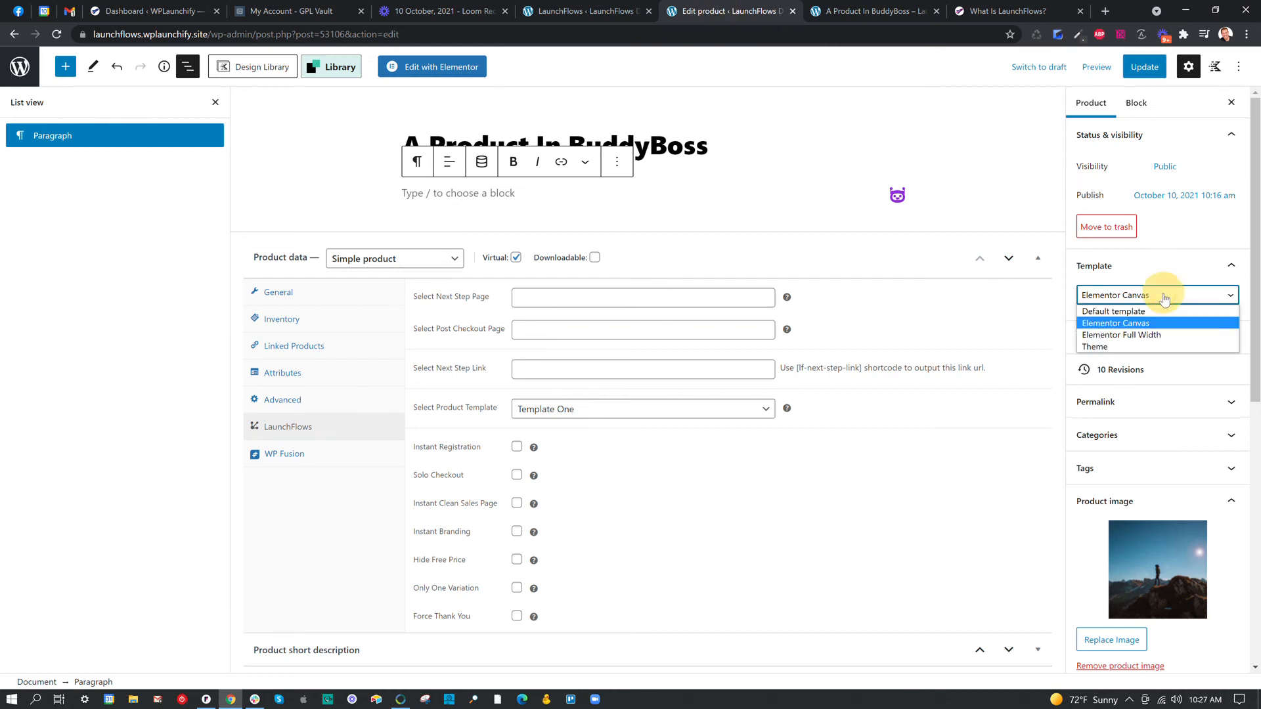
click(1145, 352)
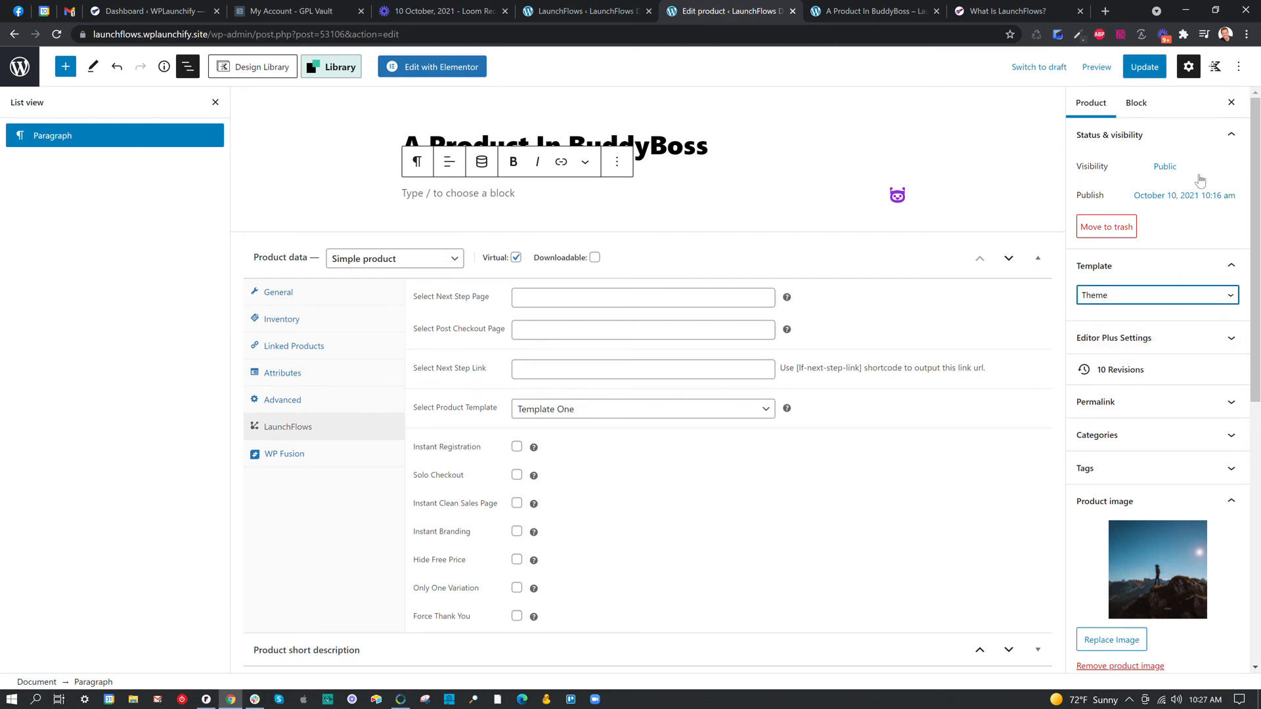
click(1153, 69)
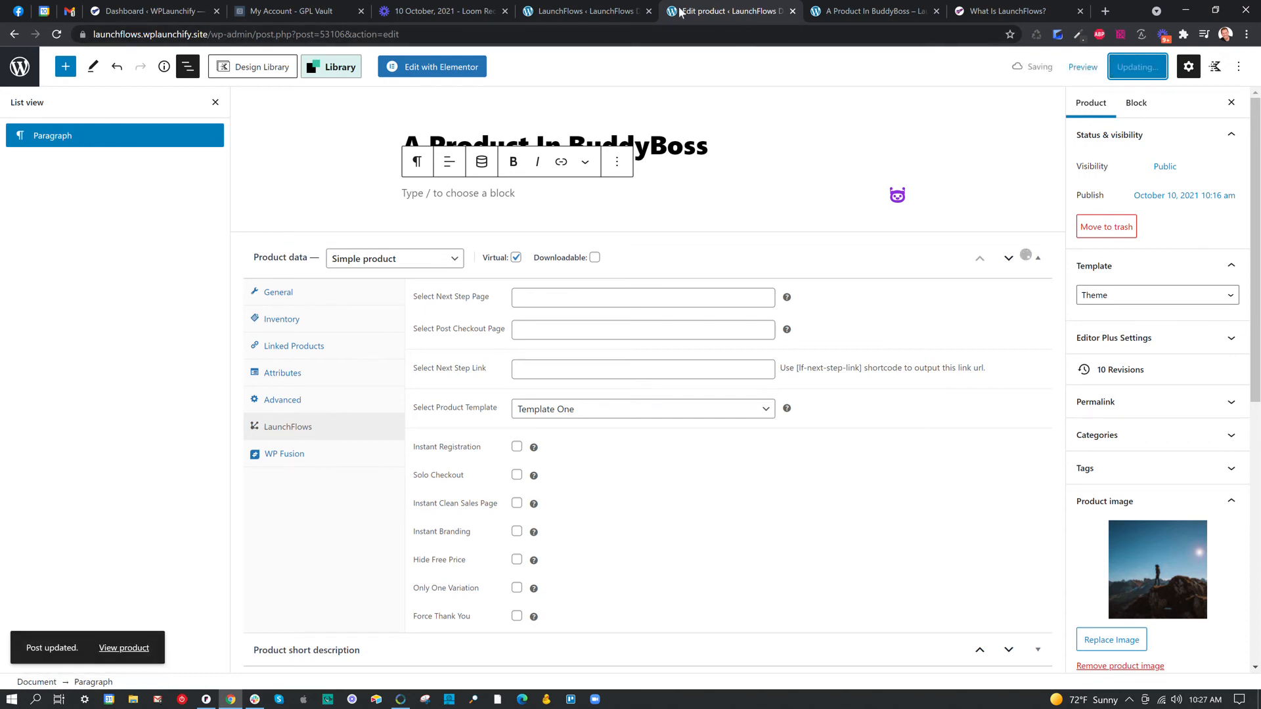
From the LaunchFlows admin page, open the theme Customizer and view the WooCommerce Product Catalog settings.
click(604, 13)
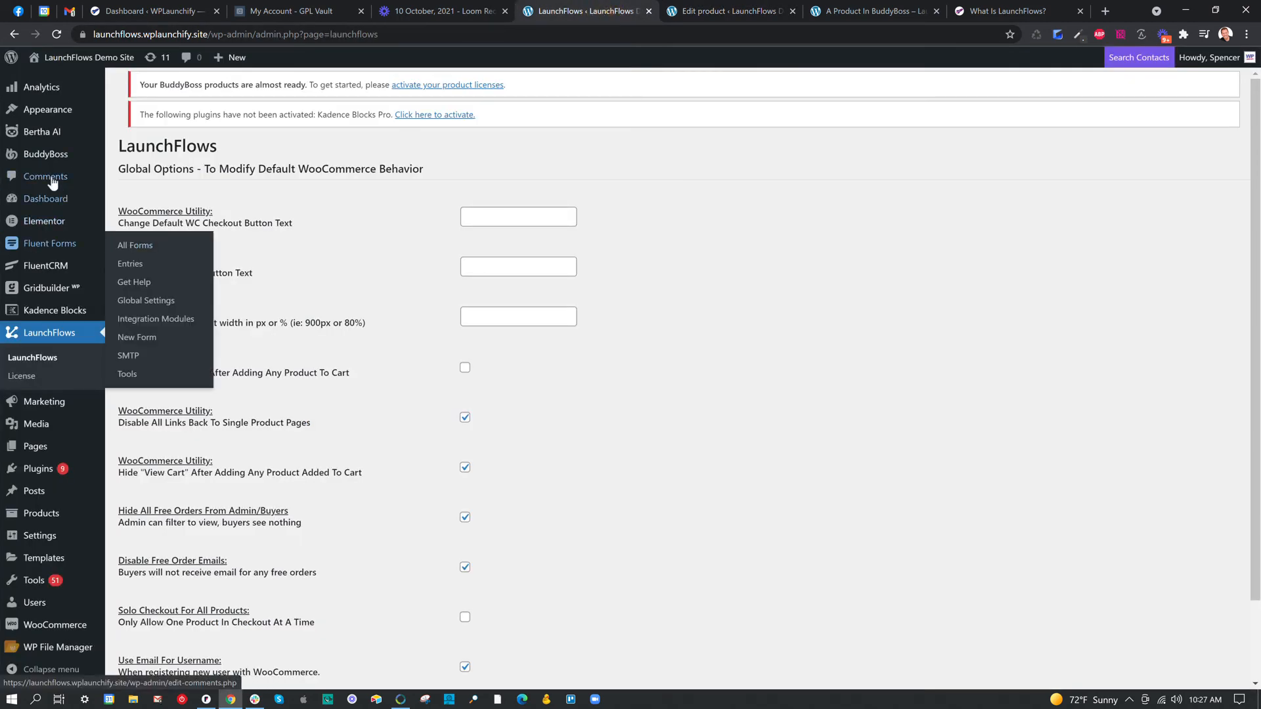
mouse_move(55, 122)
click(138, 133)
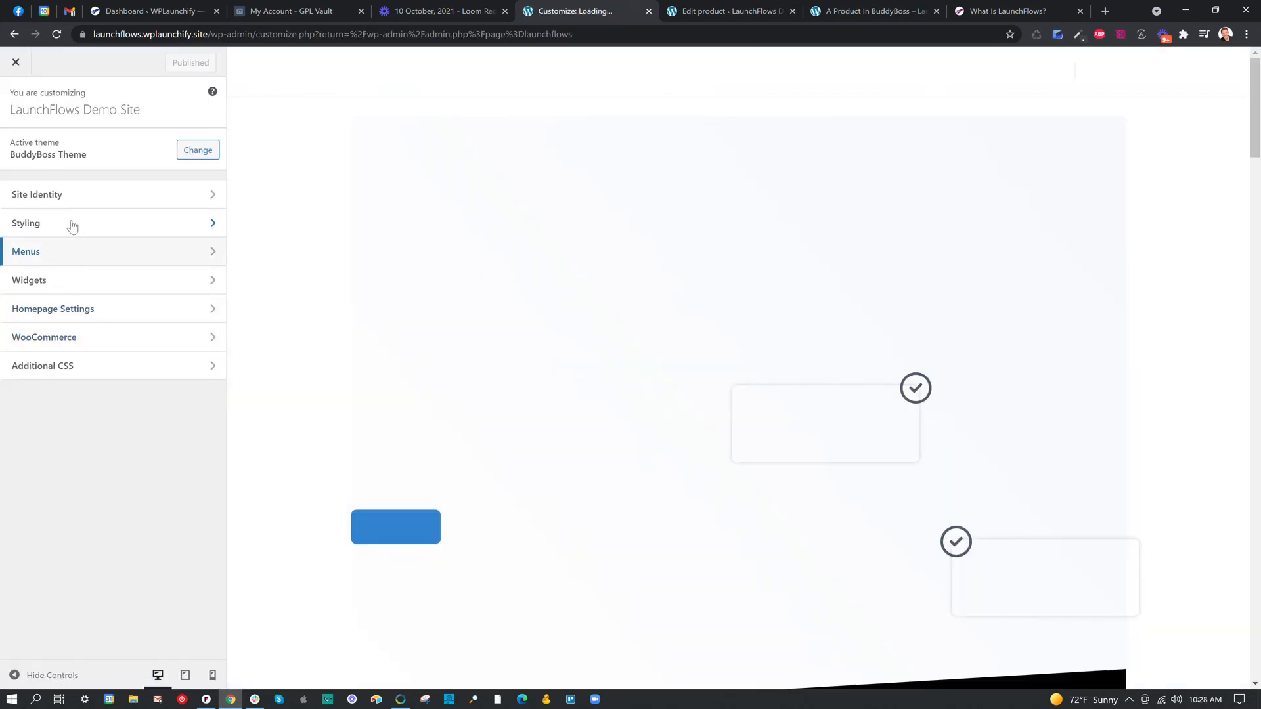
click(66, 343)
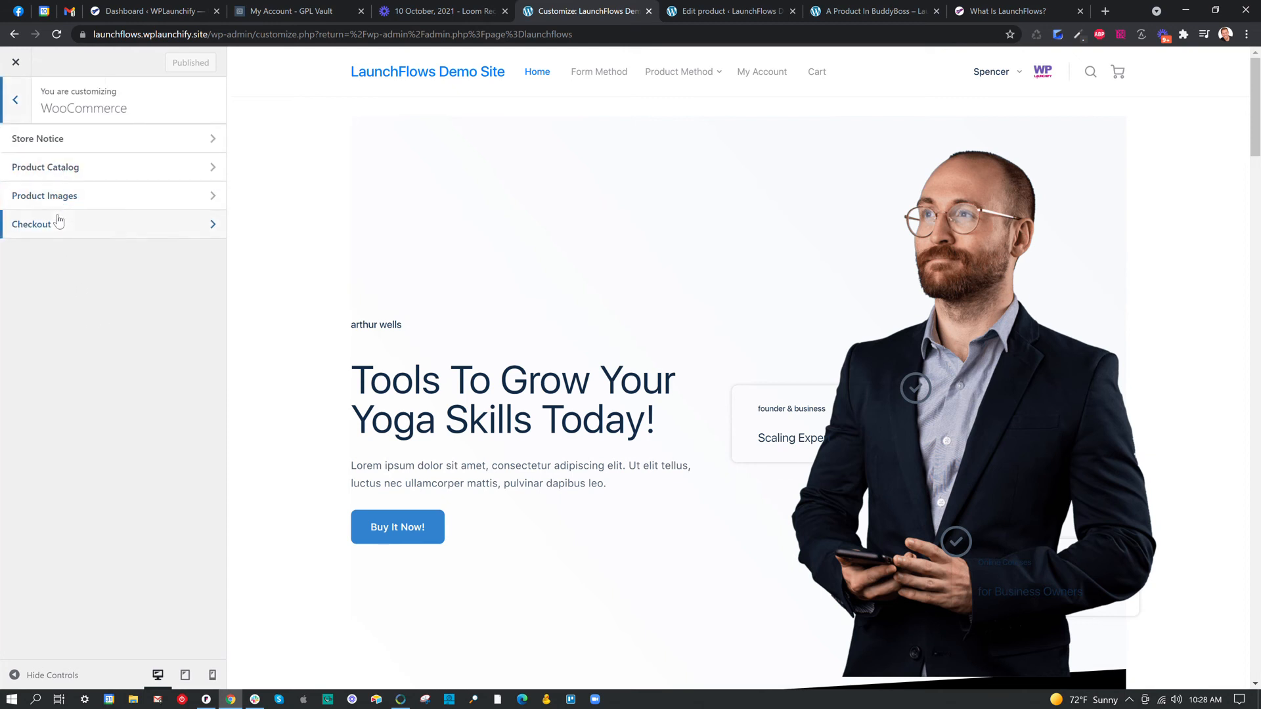
click(70, 170)
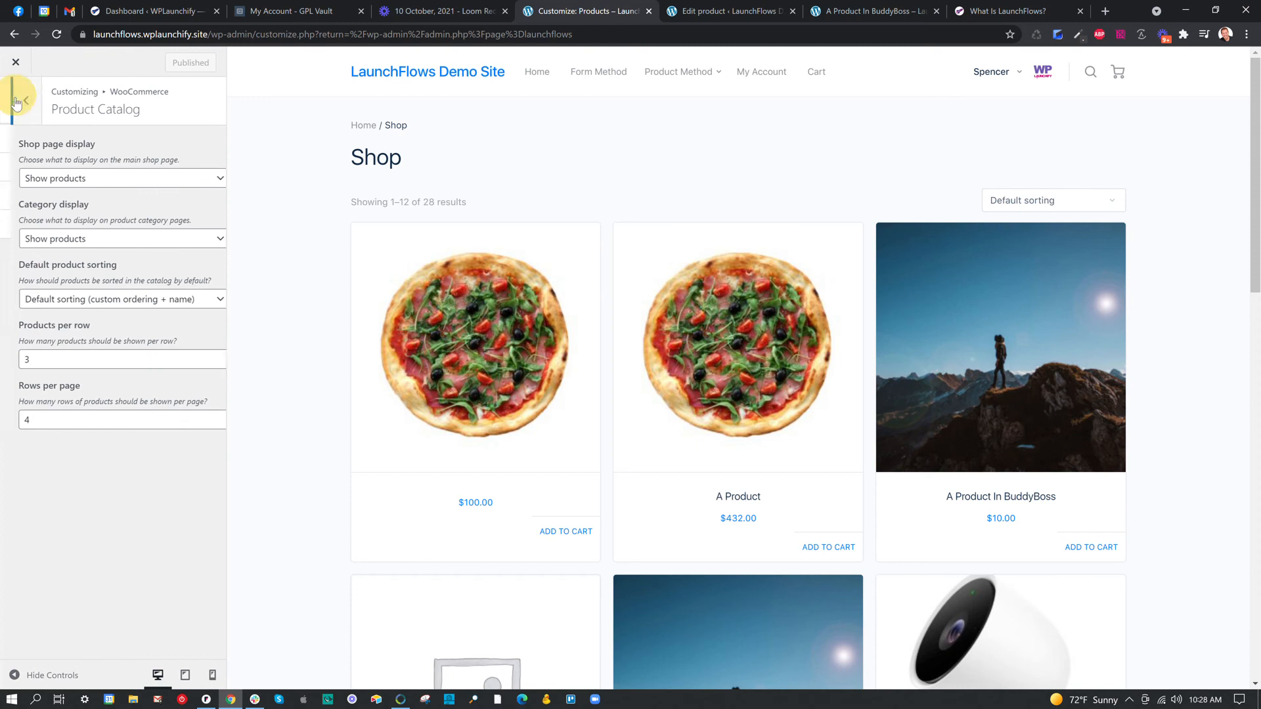
Leave the WooCommerce settings, look at the Customizer's Styling section and close the Customizer.
click(16, 102)
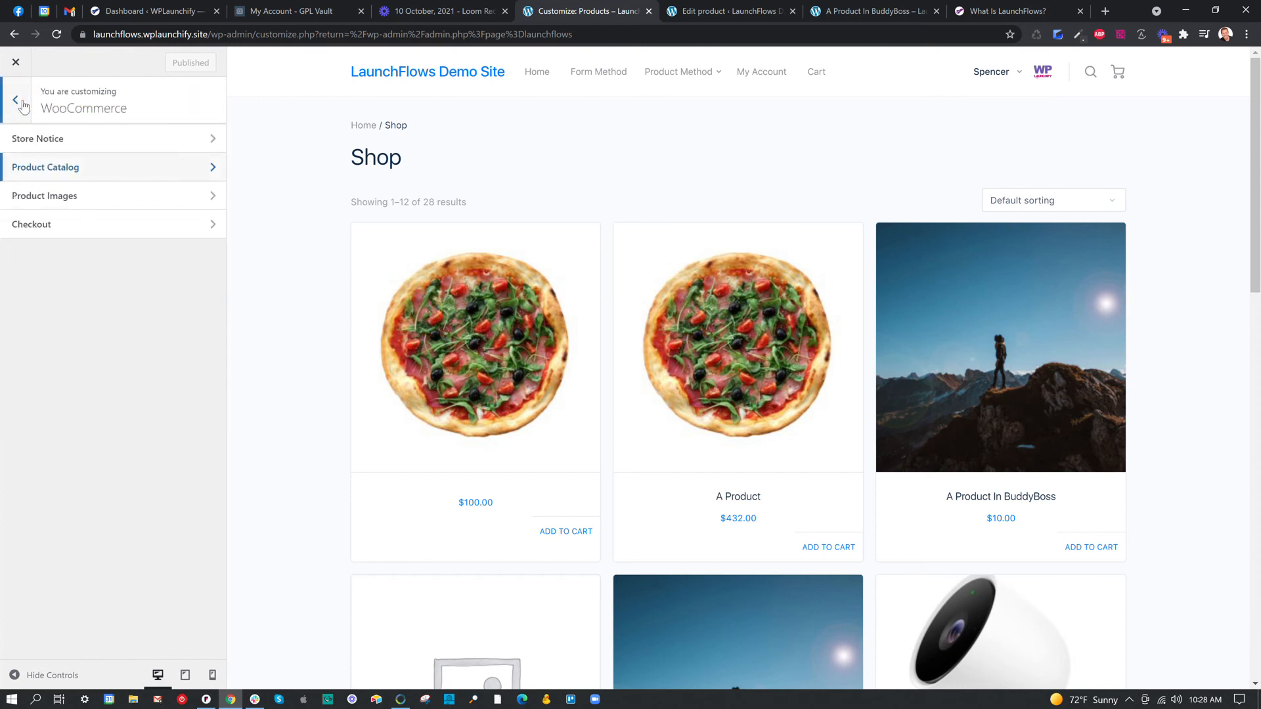
click(16, 102)
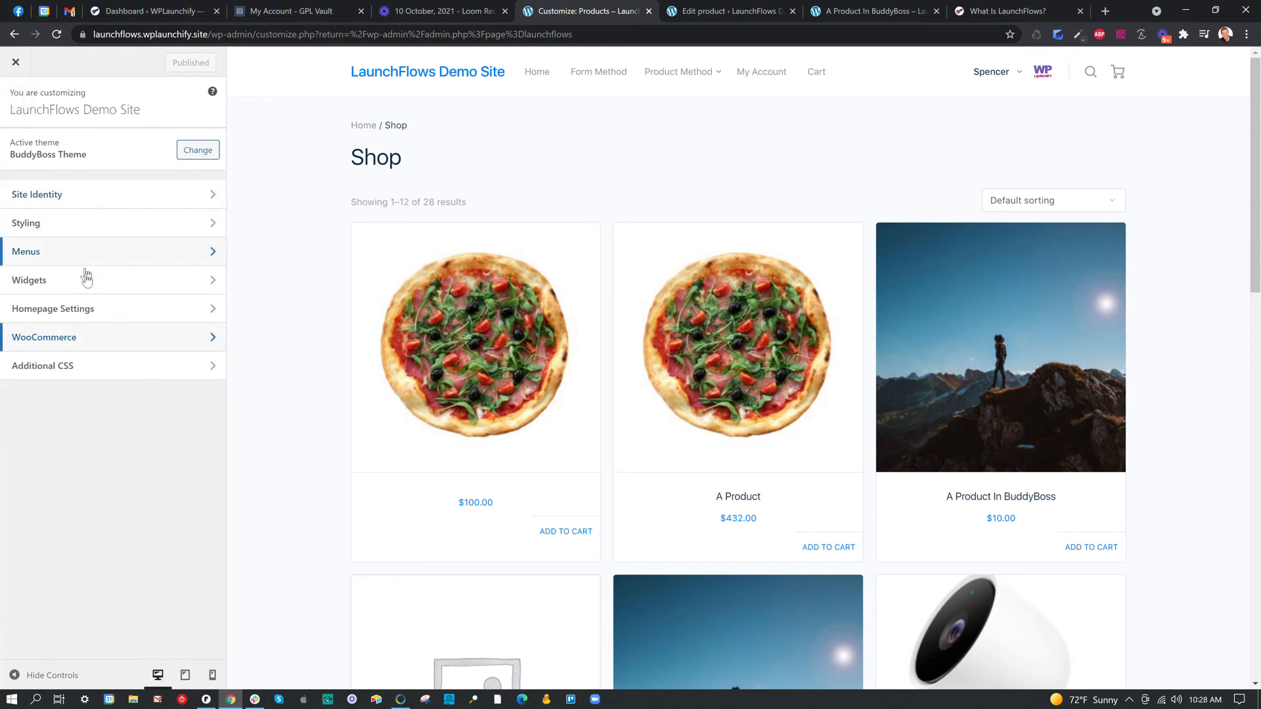
click(70, 225)
click(18, 97)
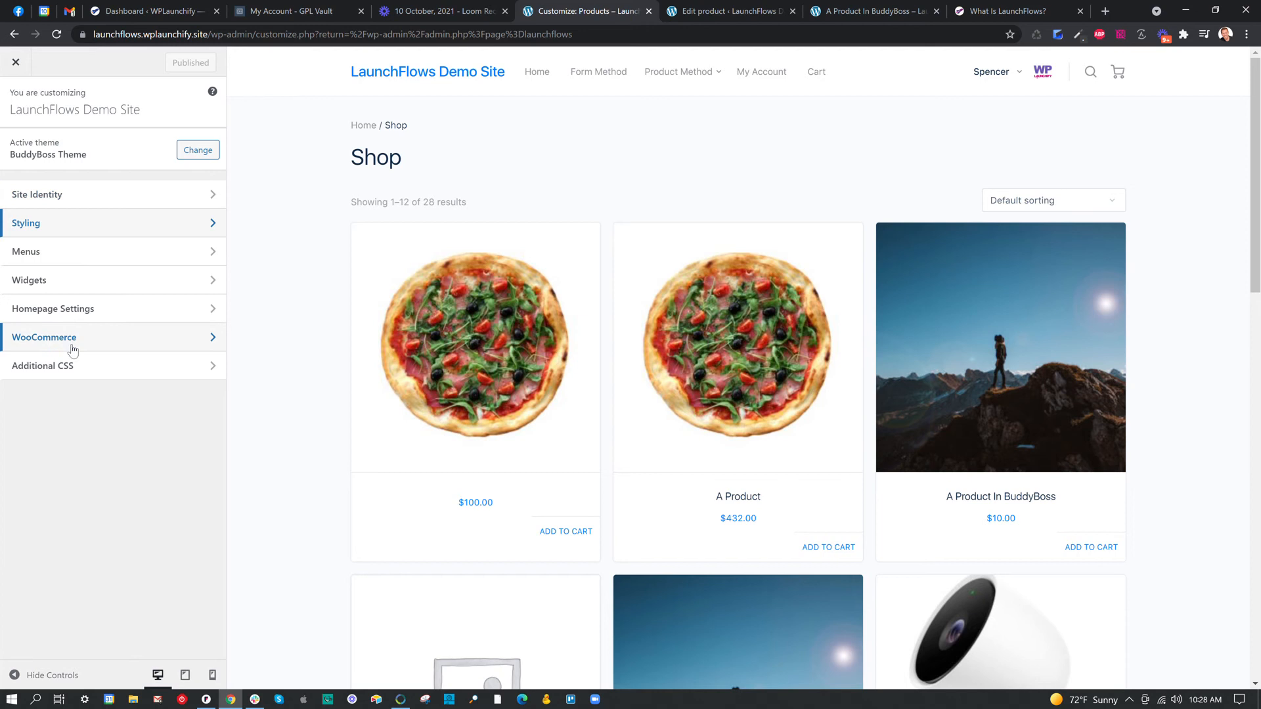
click(15, 62)
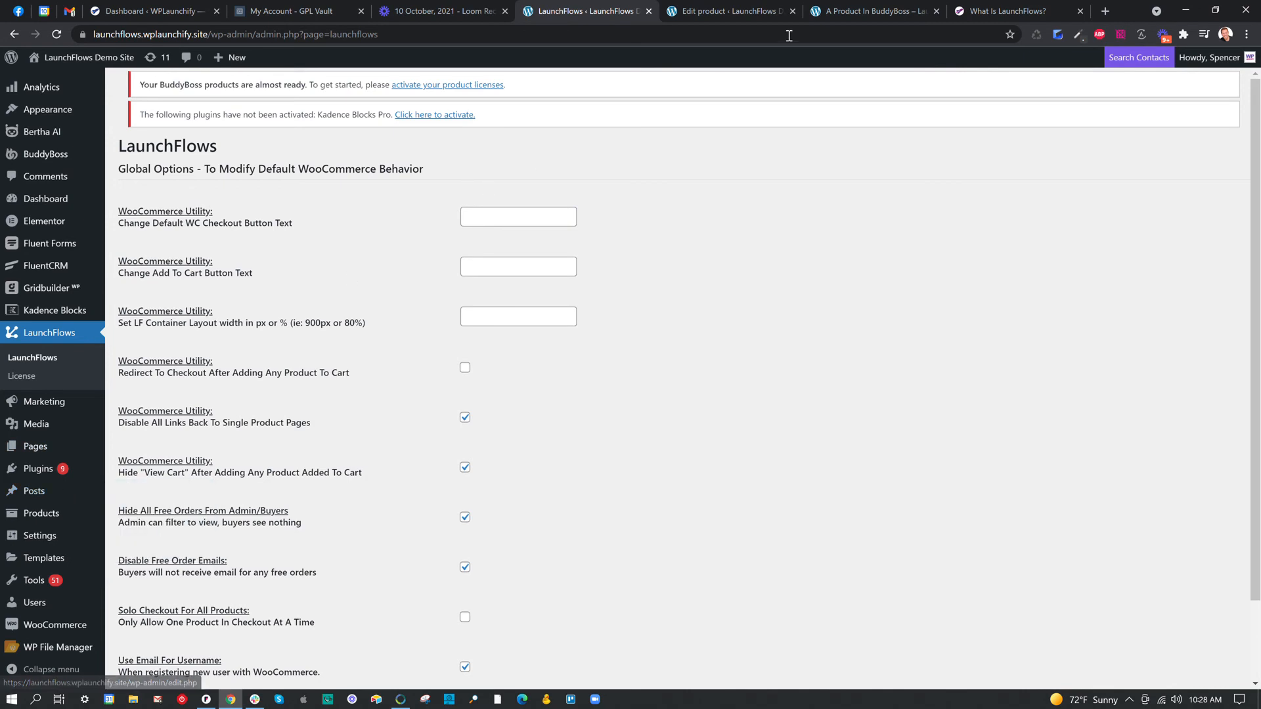
Reload the product preview and look over the Template One layout with the Theme page template.
click(877, 8)
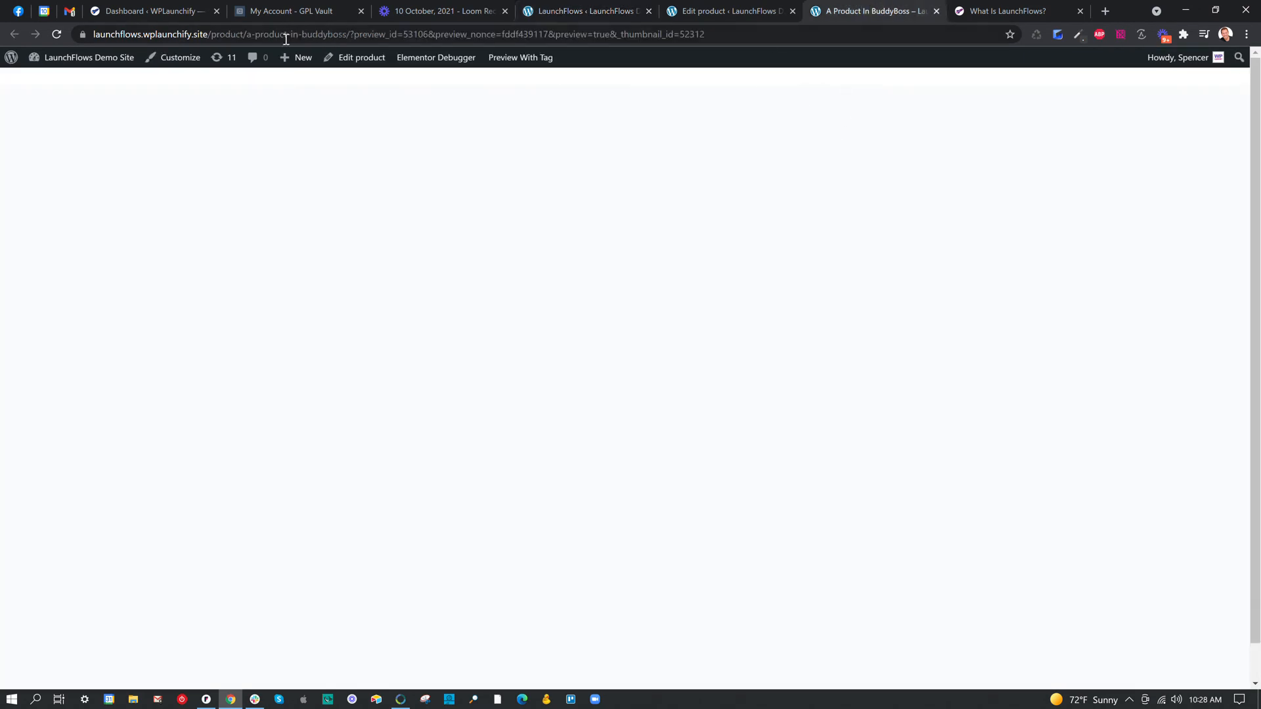
click(57, 34)
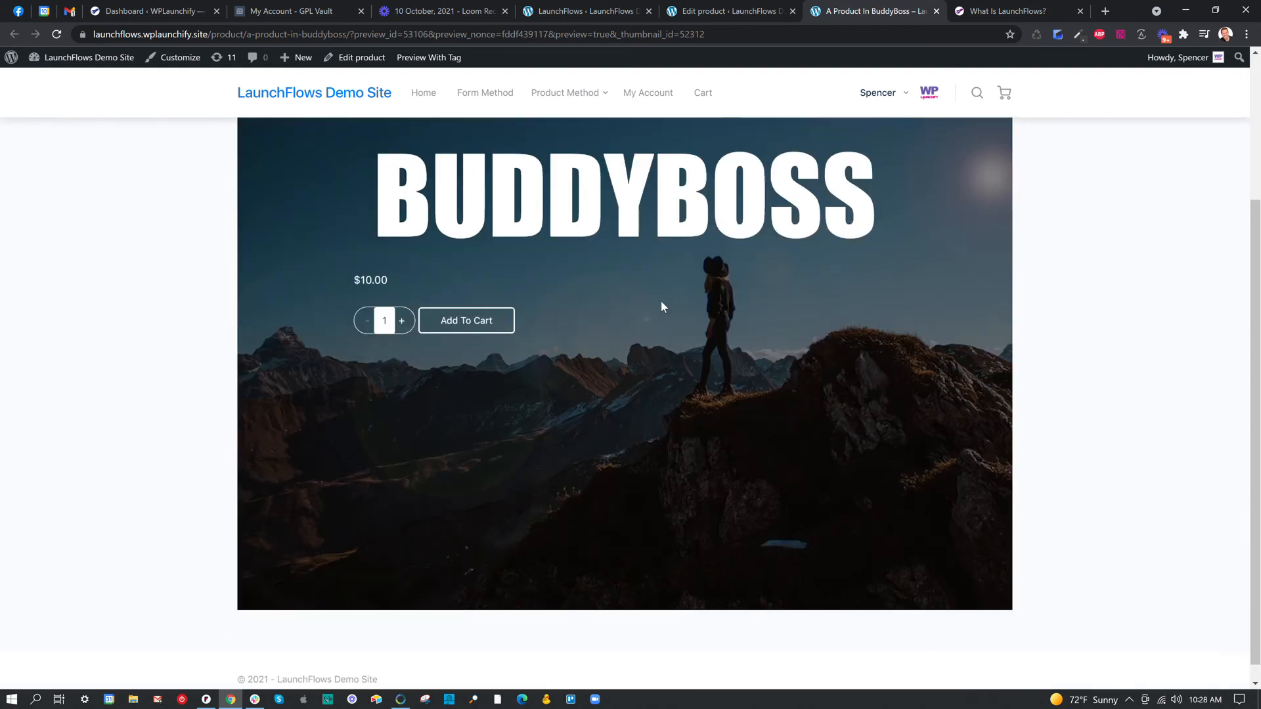
scroll(35, 189, up, 1)
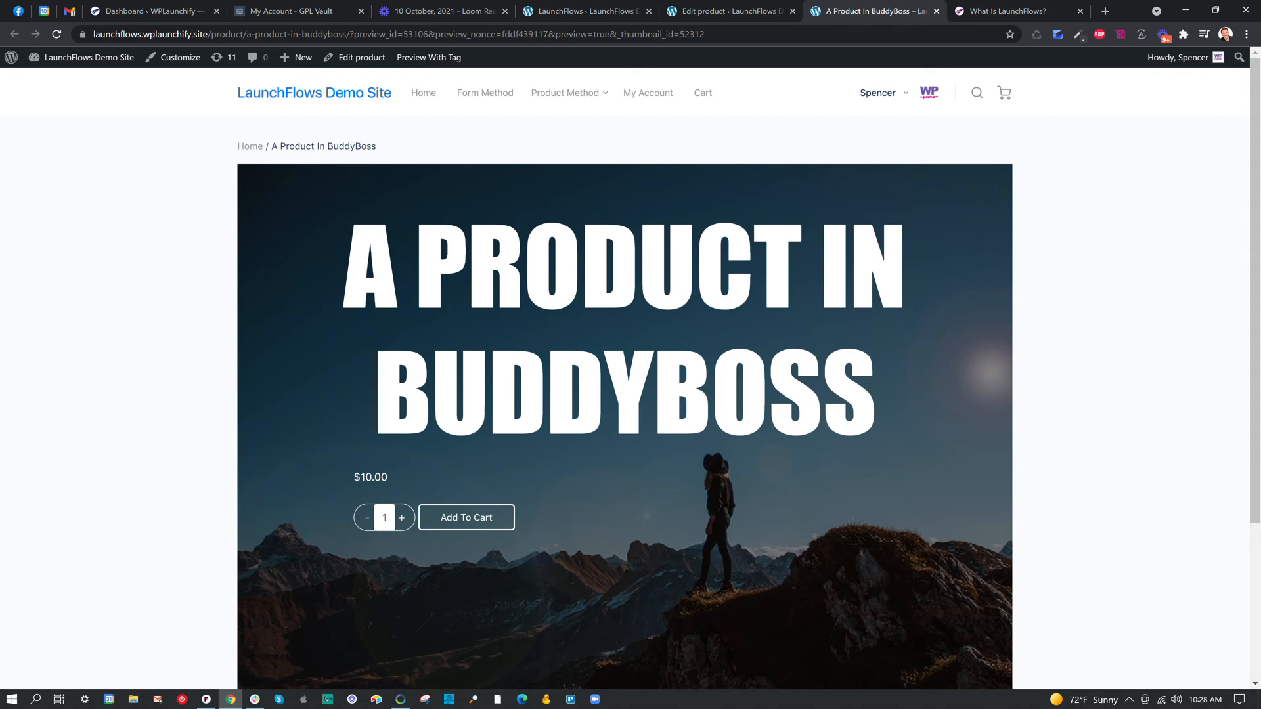
scroll(498, 310, down, 3)
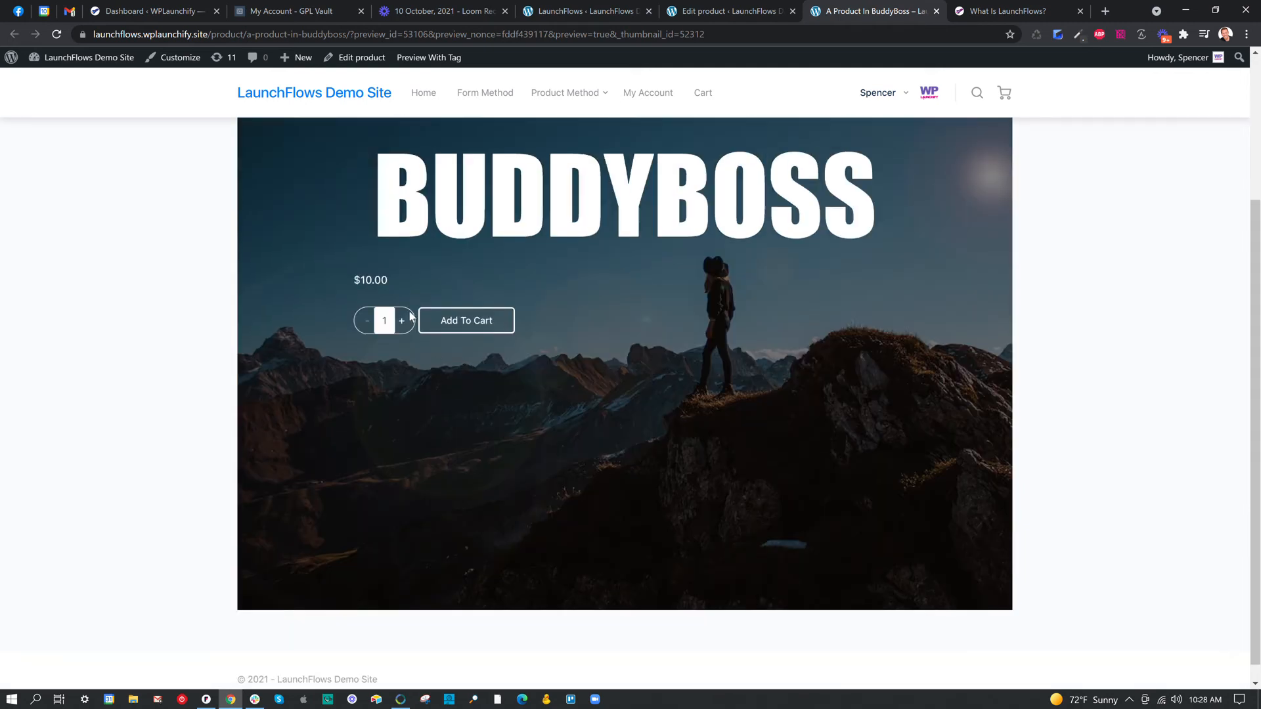
Enable Add A Checkout To This Post for the product, update it and reload the product preview.
click(698, 9)
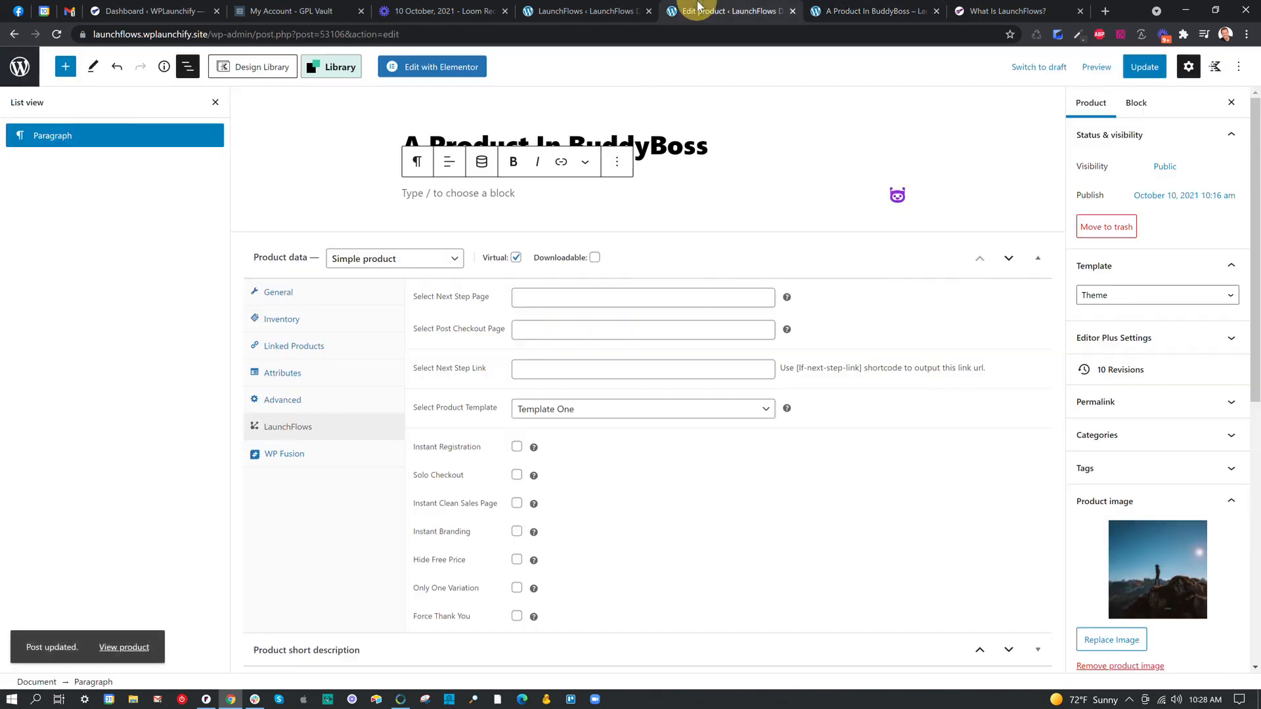
scroll(1130, 443, down, 8)
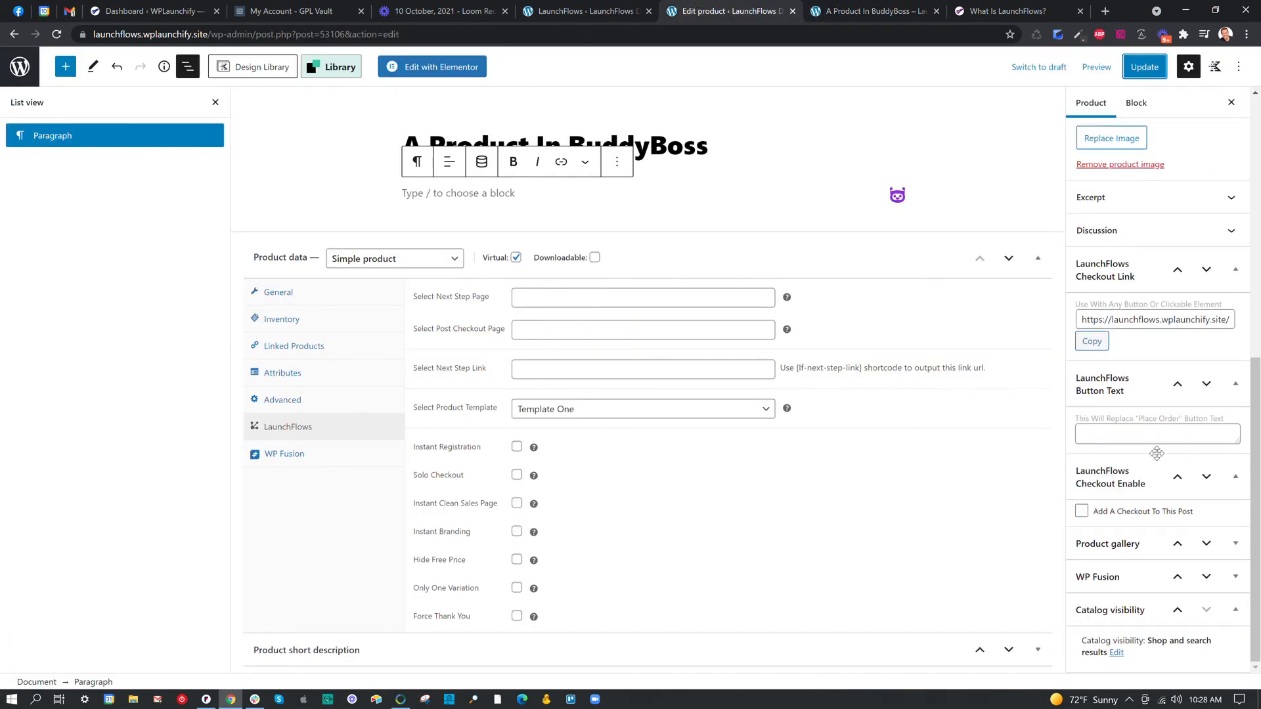
click(1082, 514)
click(1145, 67)
click(889, 8)
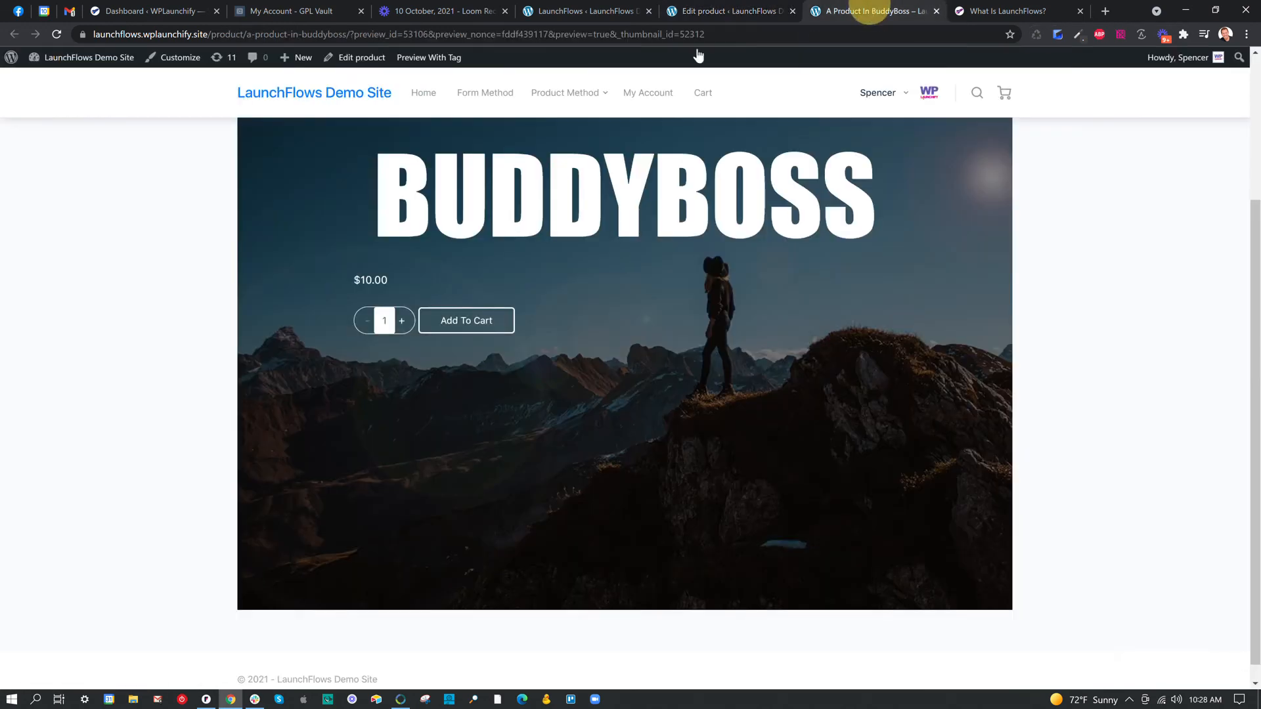
click(57, 34)
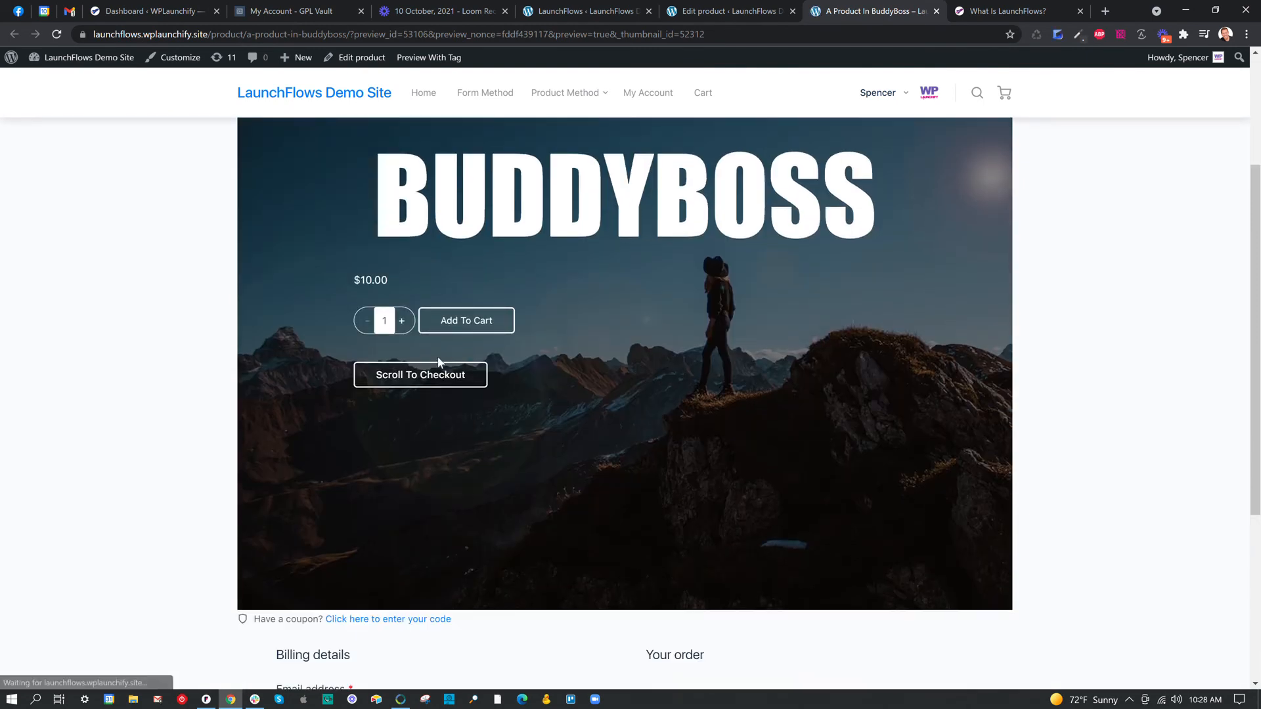
Add the product to the cart from its preview page and use Scroll To Checkout to review the embedded checkout.
click(398, 379)
scroll(460, 391, up, 8)
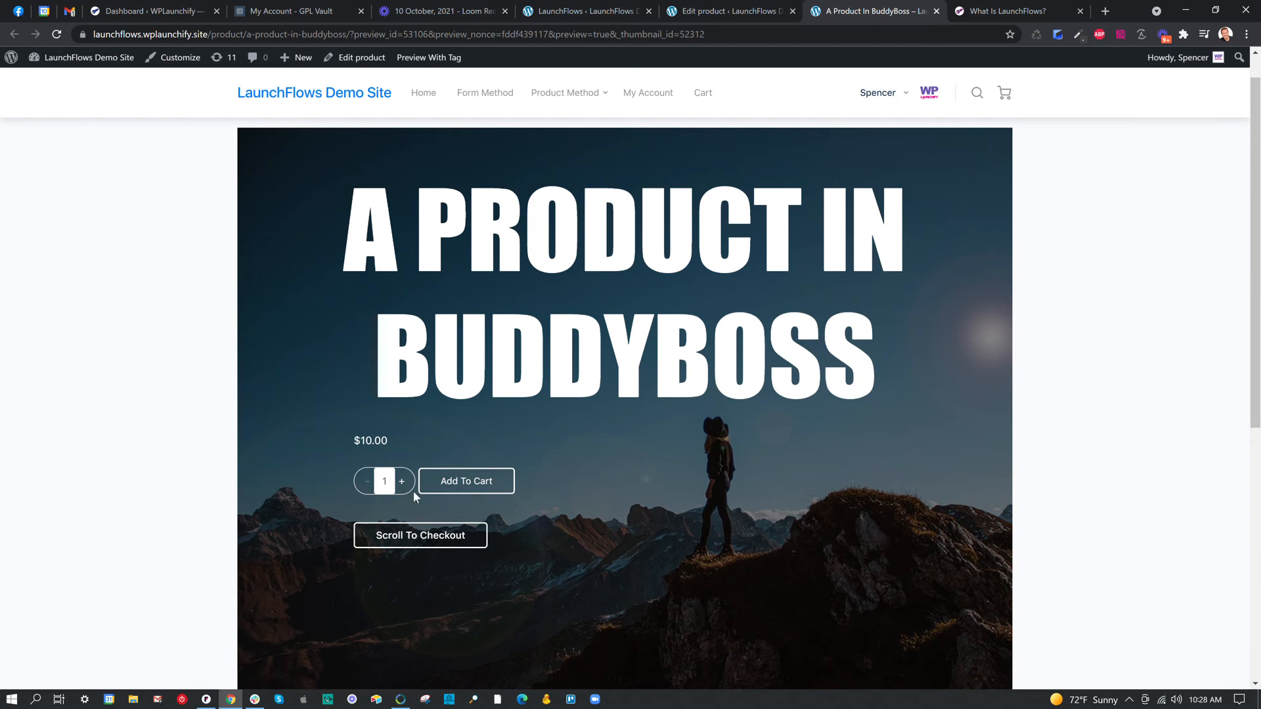
click(450, 489)
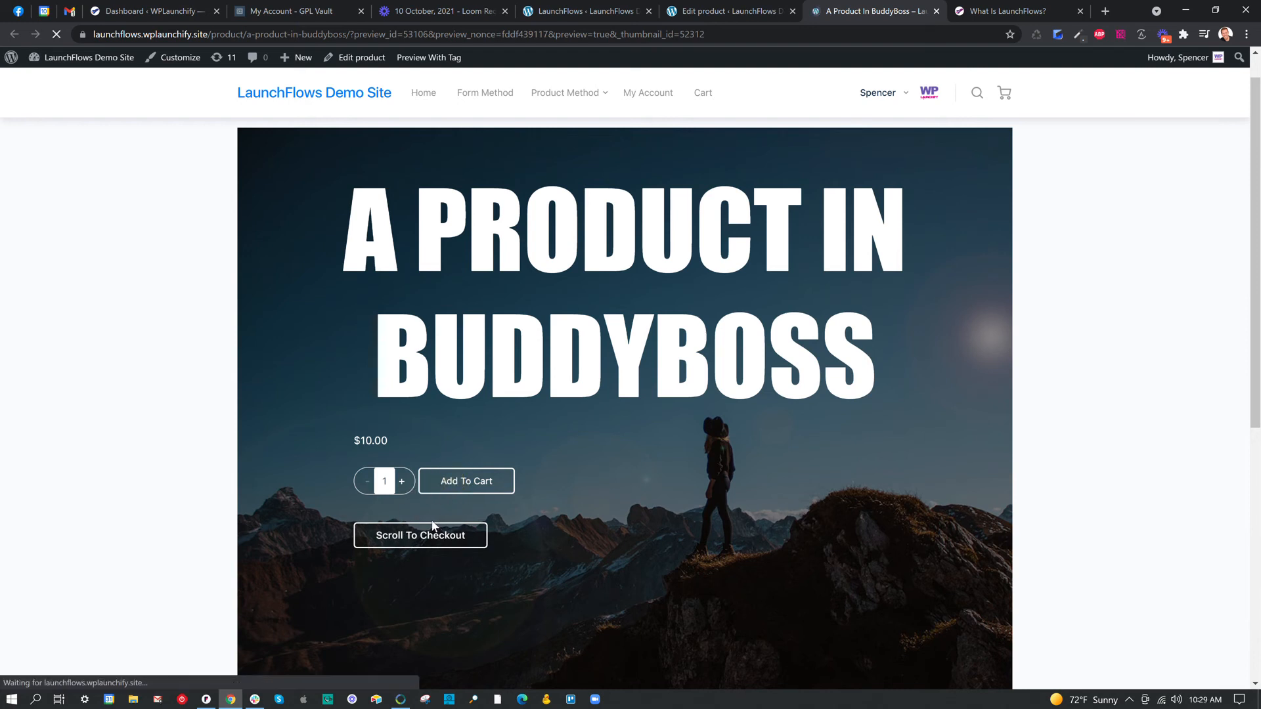
click(430, 558)
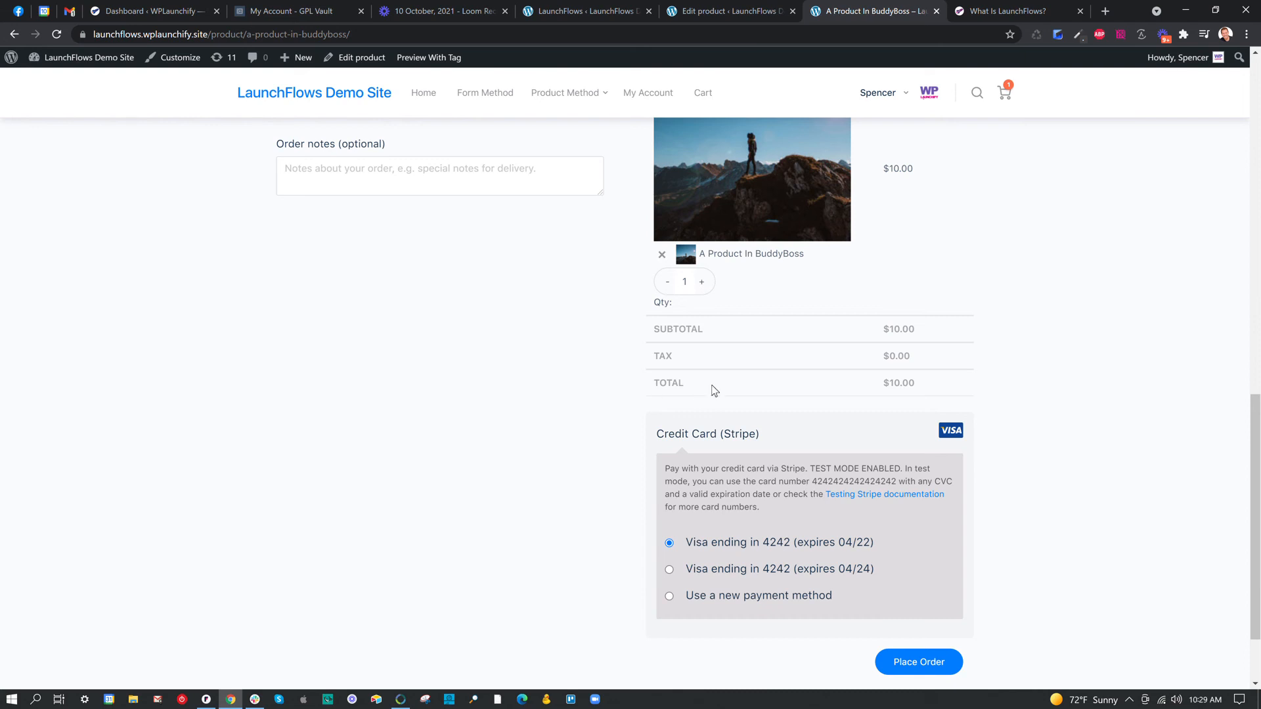
scroll(715, 390, up, 3)
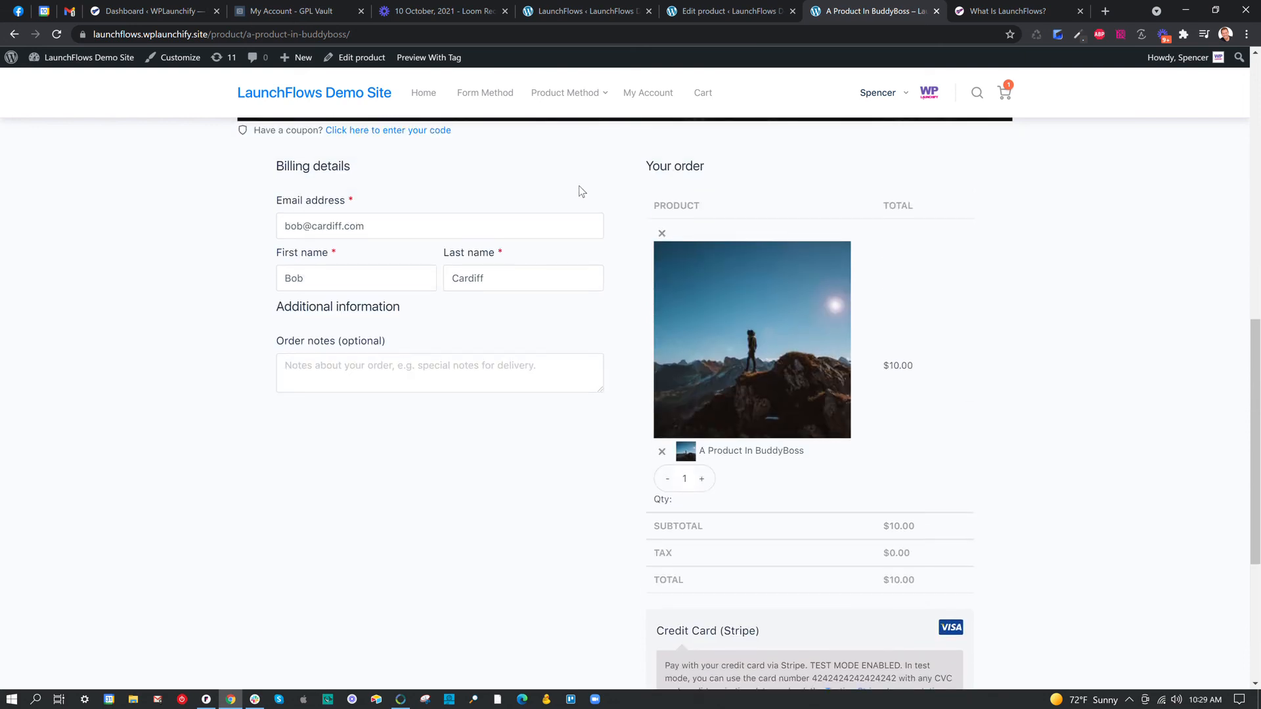
scroll(671, 187, up, 5)
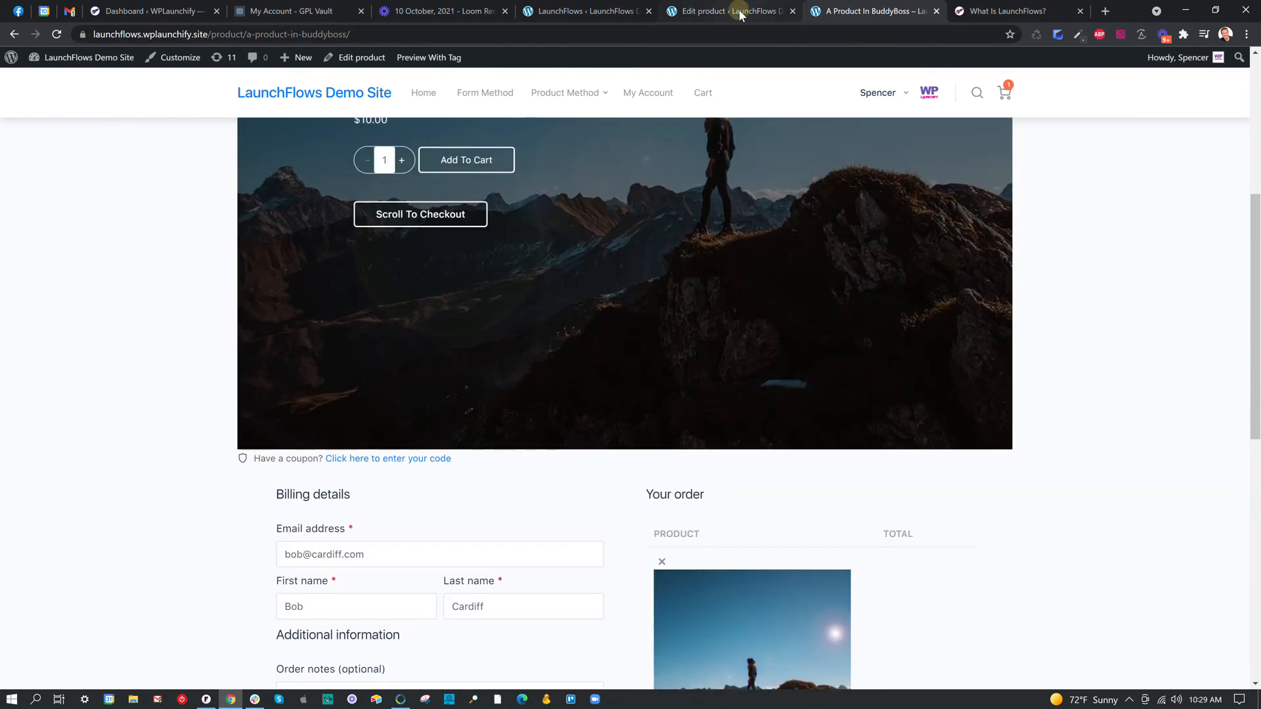
Set the LaunchFlows product template to Template Two, update the product and check the reloaded product page.
click(739, 10)
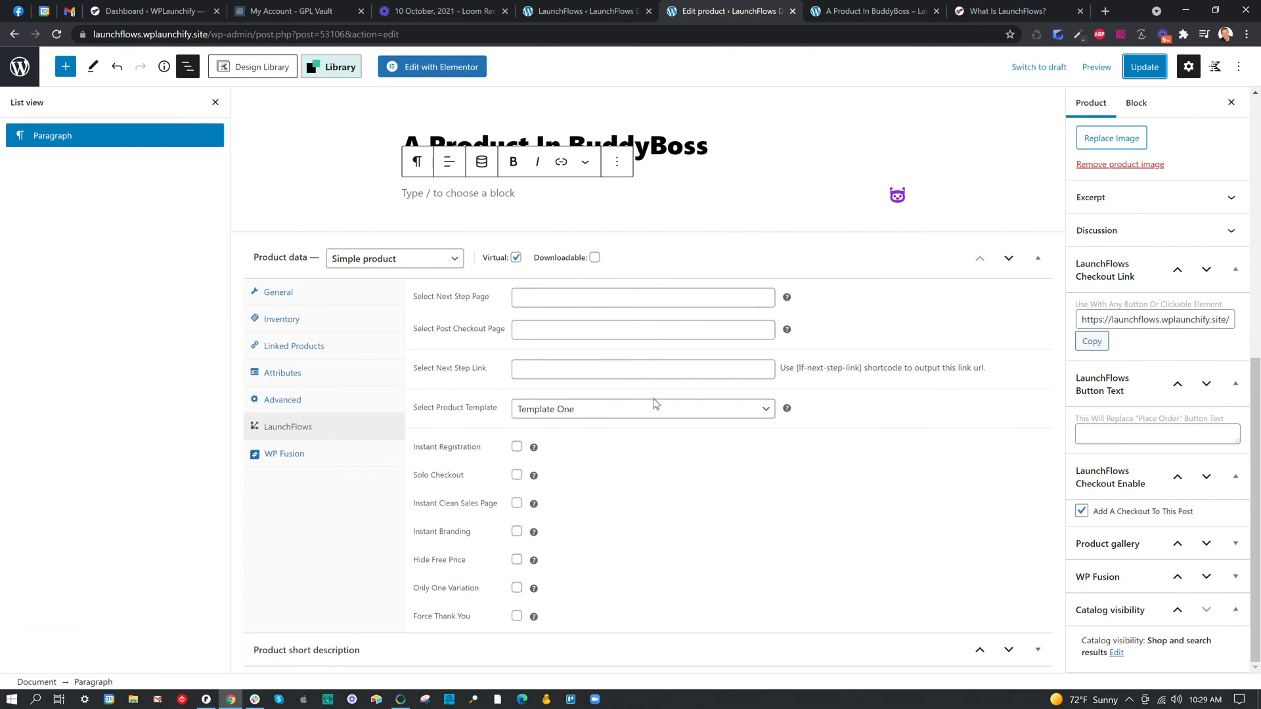
click(600, 410)
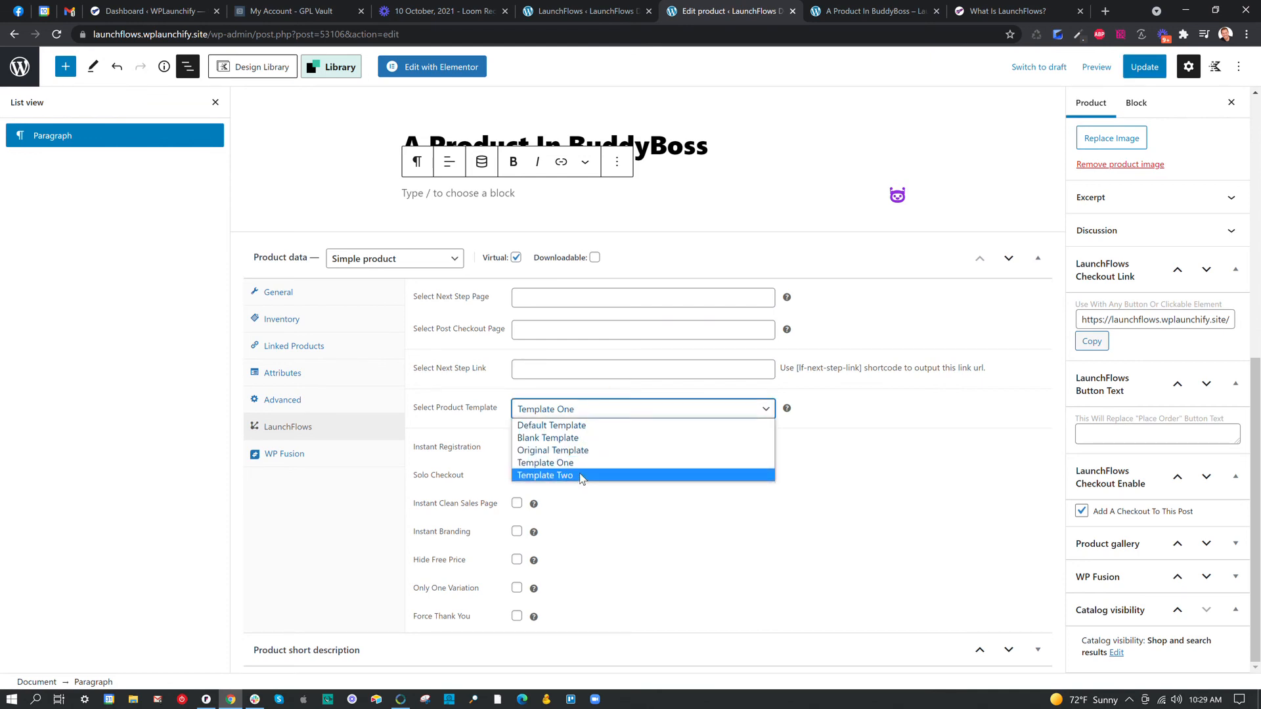
click(581, 475)
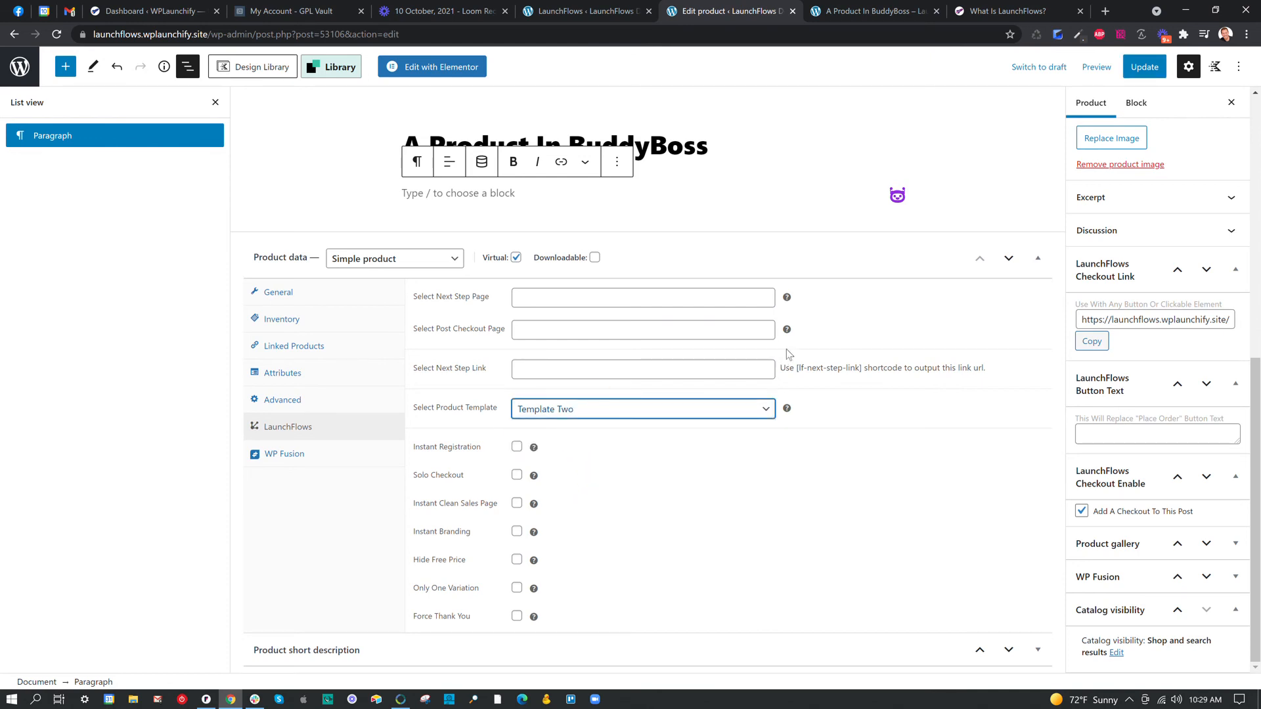
click(1145, 67)
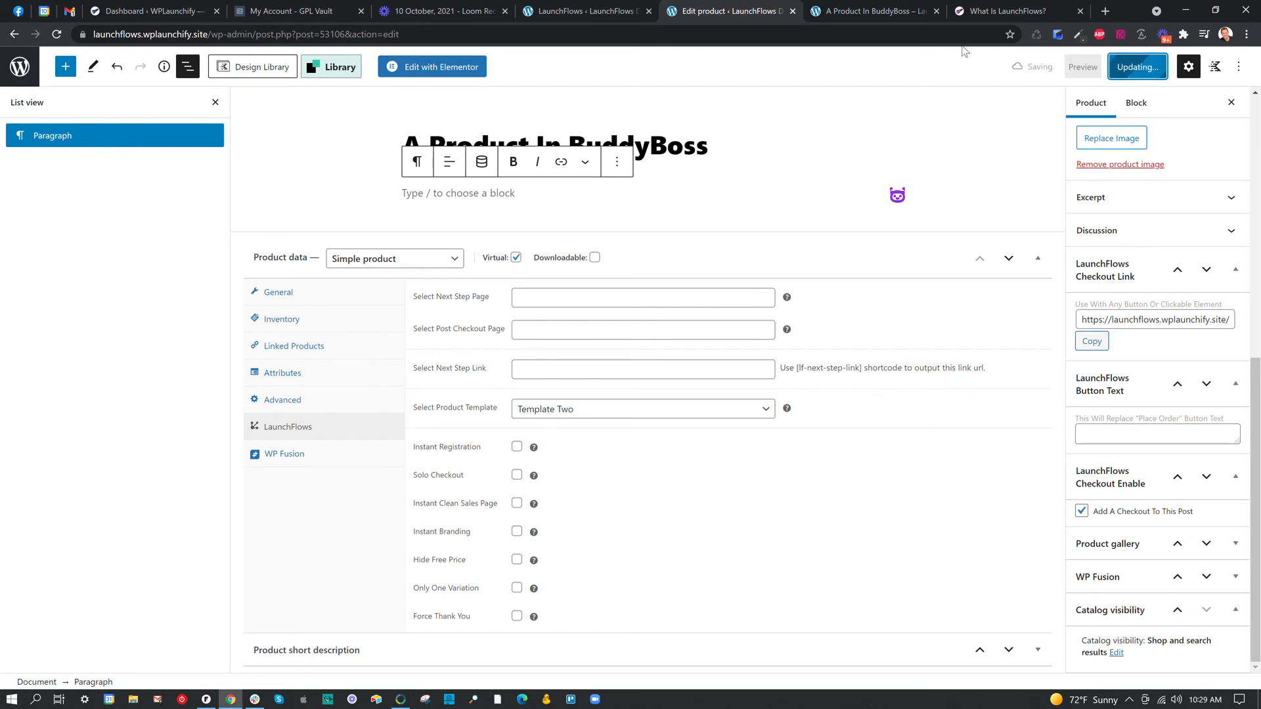
click(885, 12)
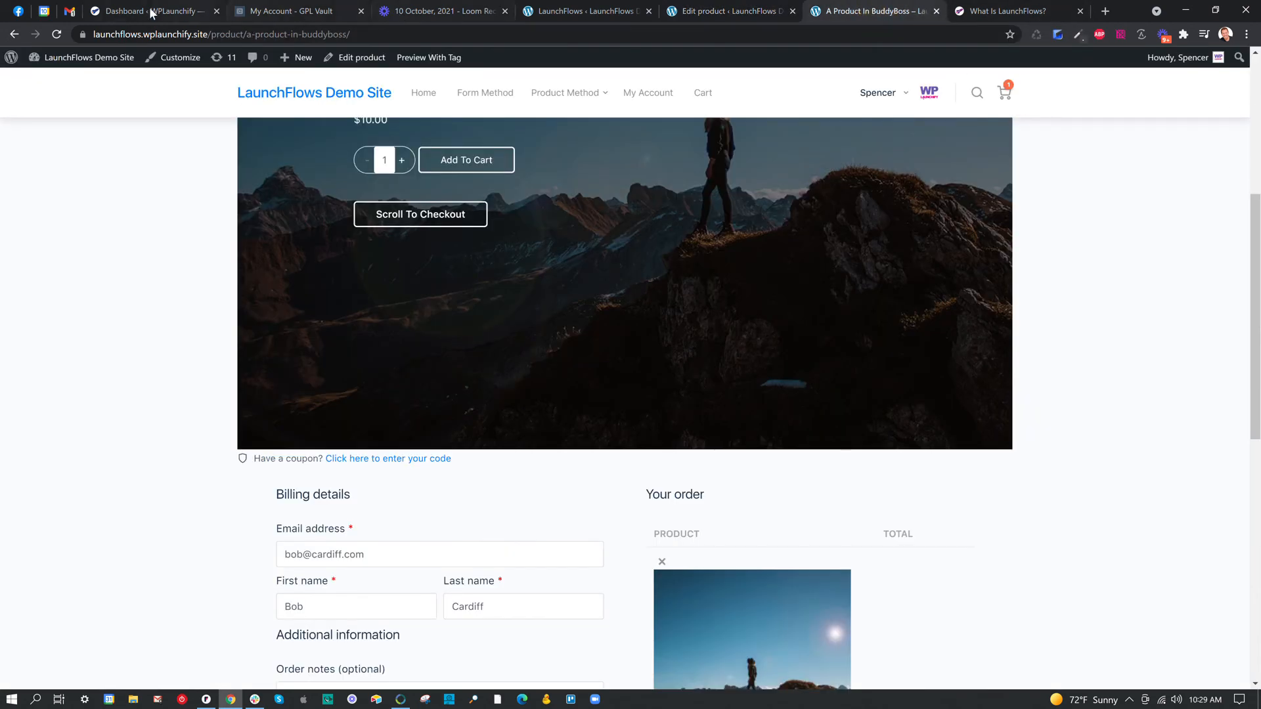
click(56, 35)
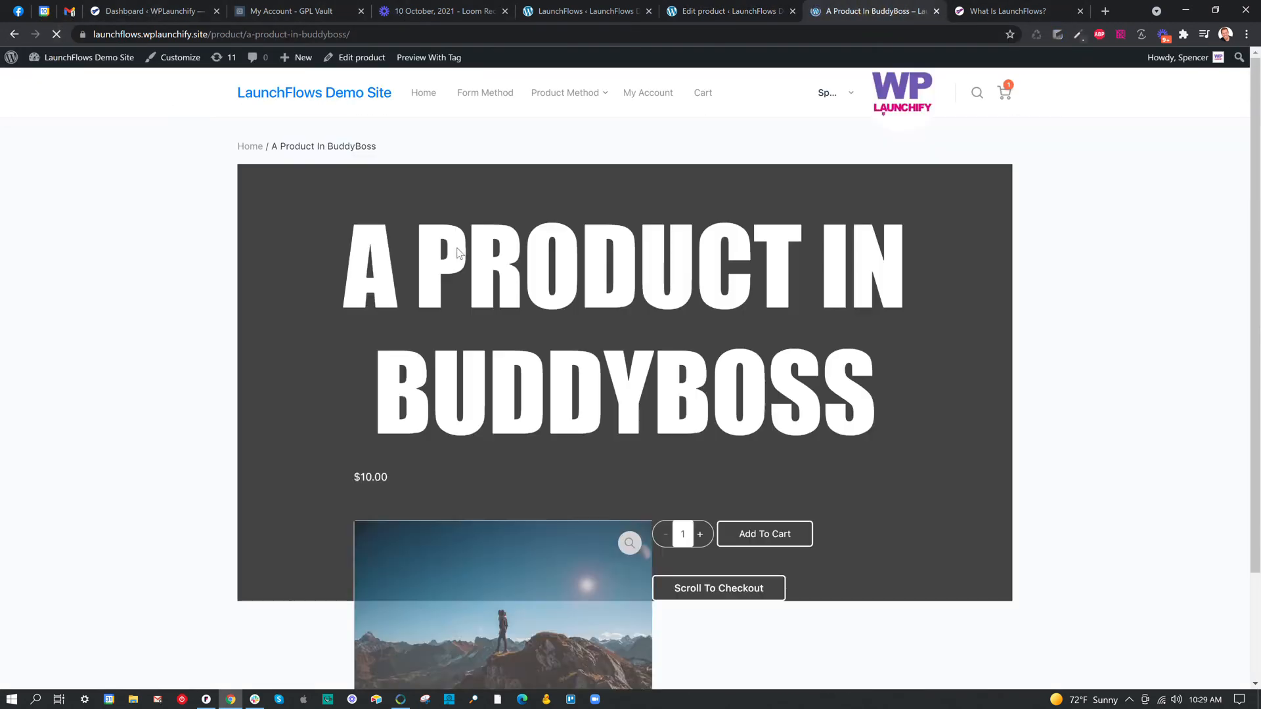
scroll(577, 314, down, 14)
scroll(704, 358, down, 4)
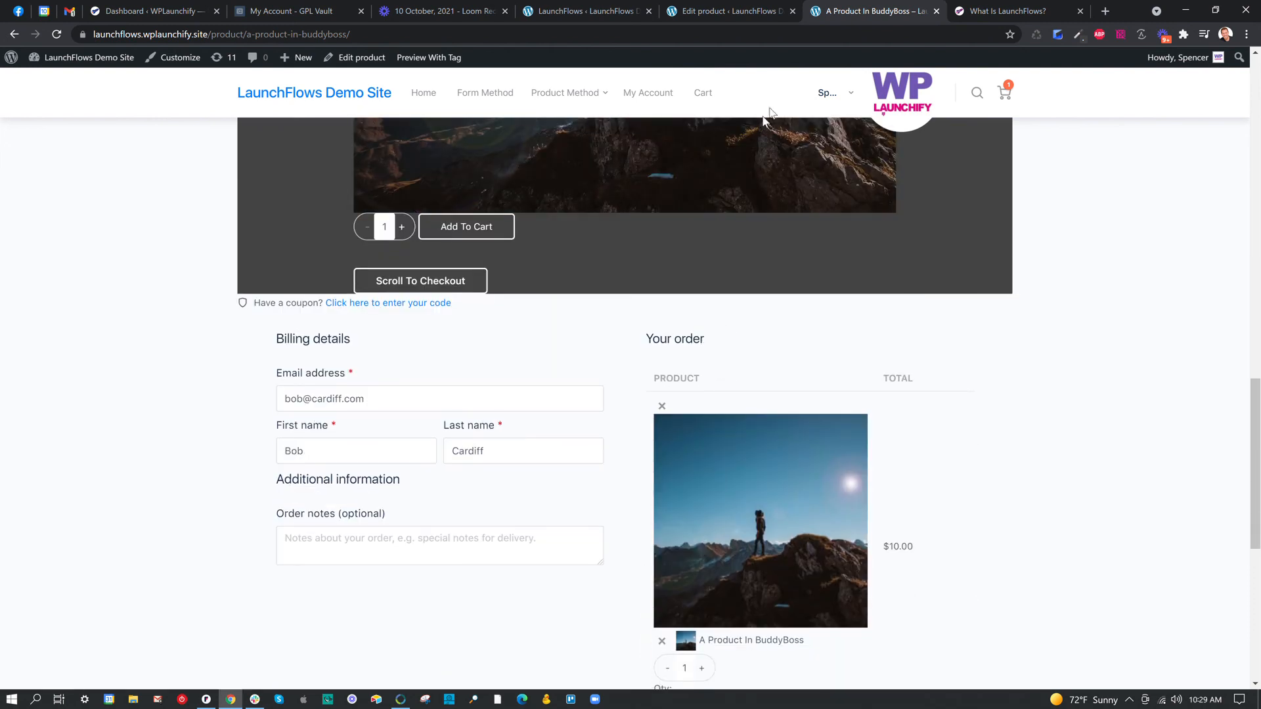
Set the LaunchFlows product template to Original Template and enable Instant Clean Sales Page.
click(728, 11)
click(578, 414)
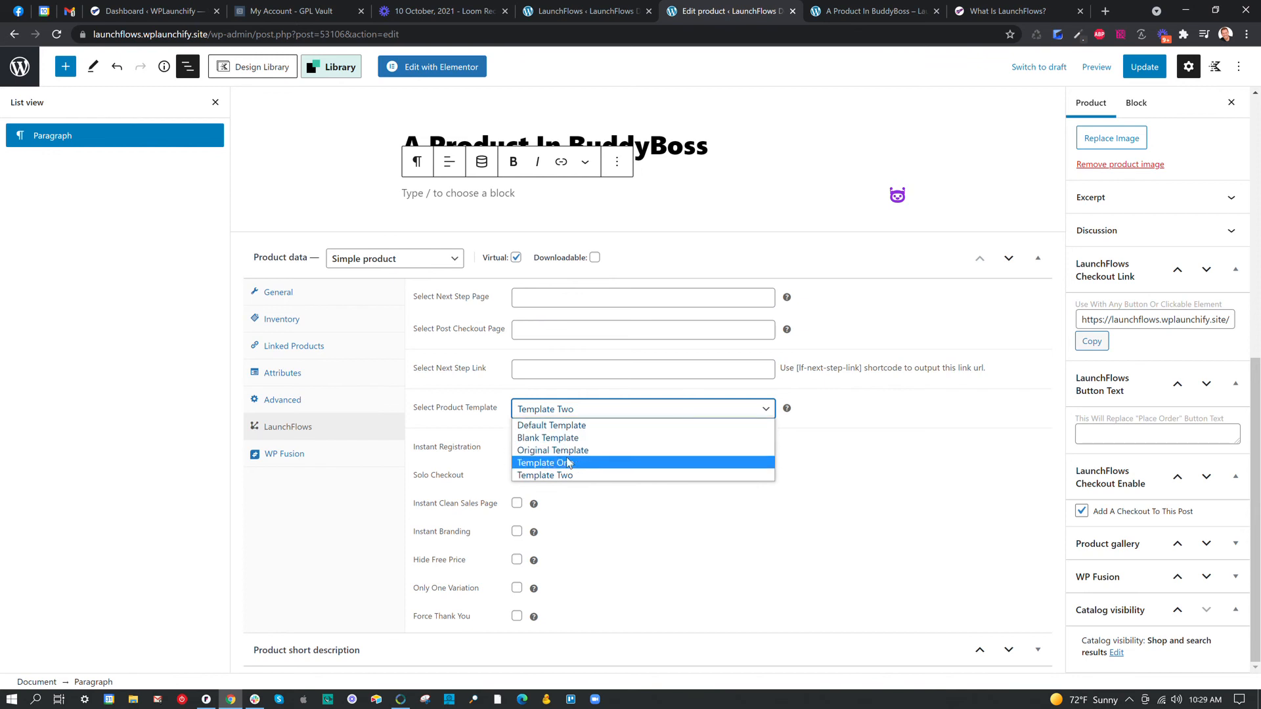
click(569, 450)
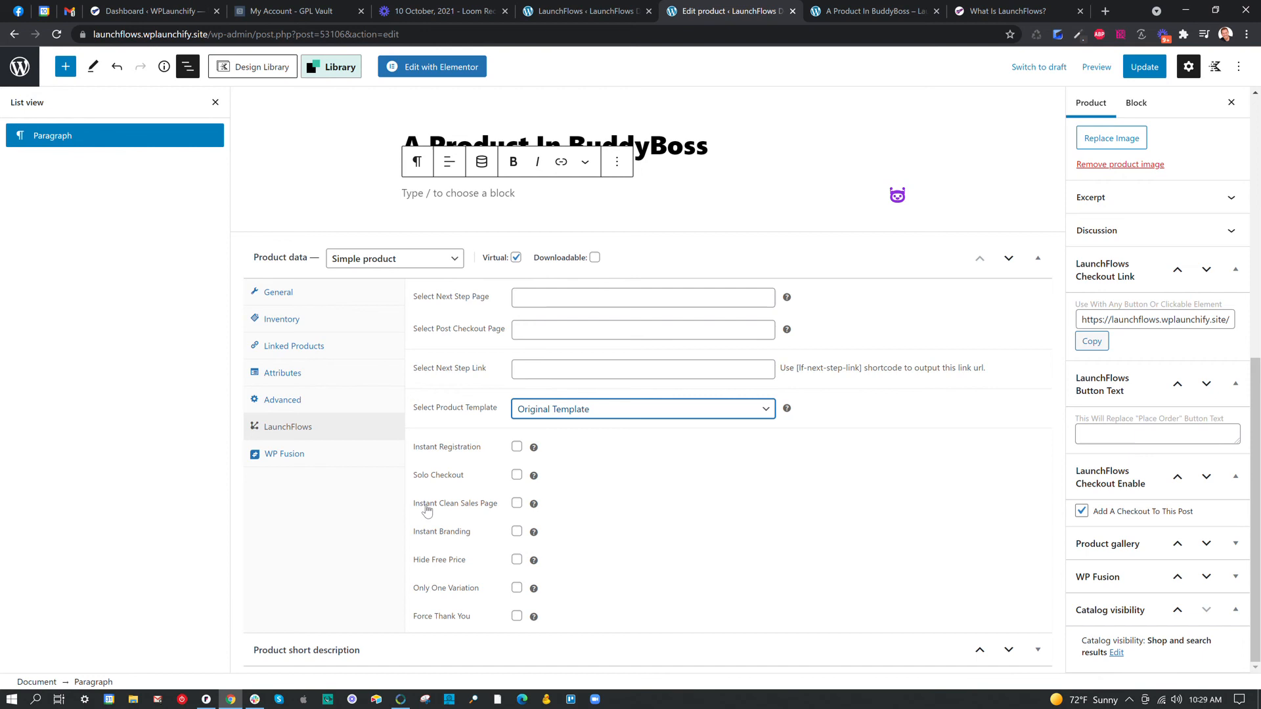
click(517, 504)
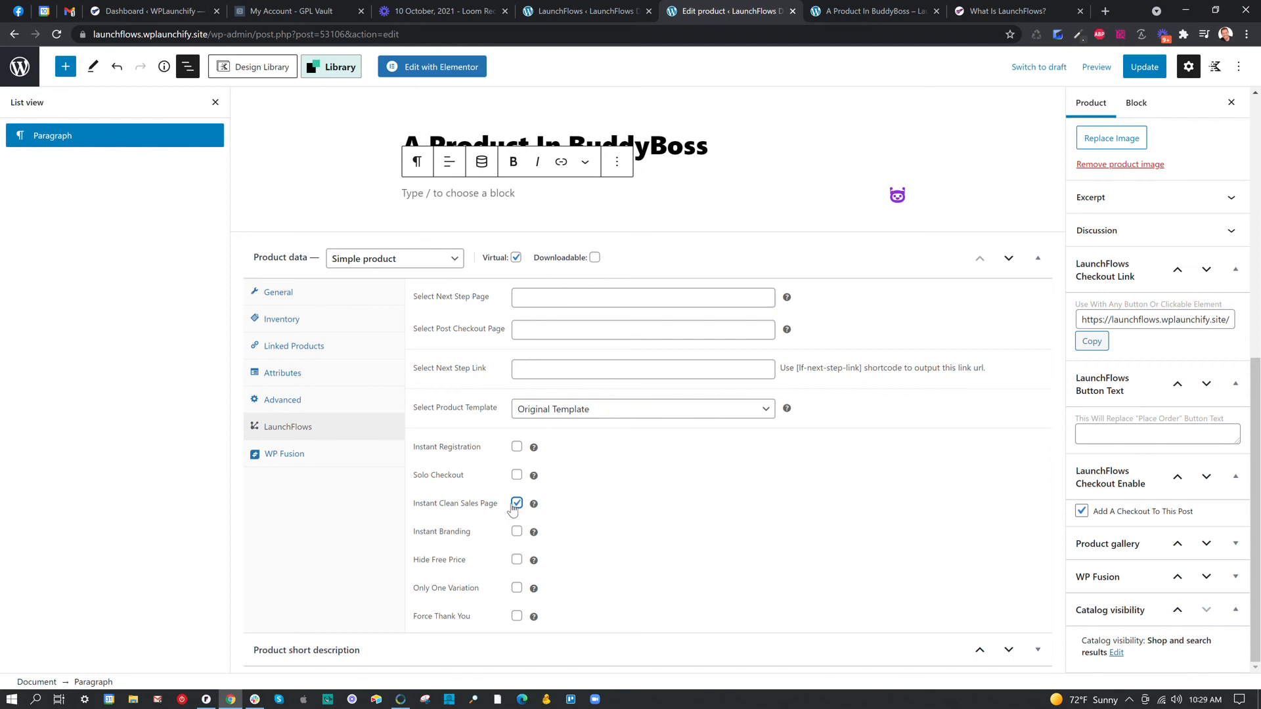
Disable Add A Checkout To This Post, update the product and reload its page to check the layout.
click(1081, 511)
scroll(1172, 302, up, 6)
click(1147, 66)
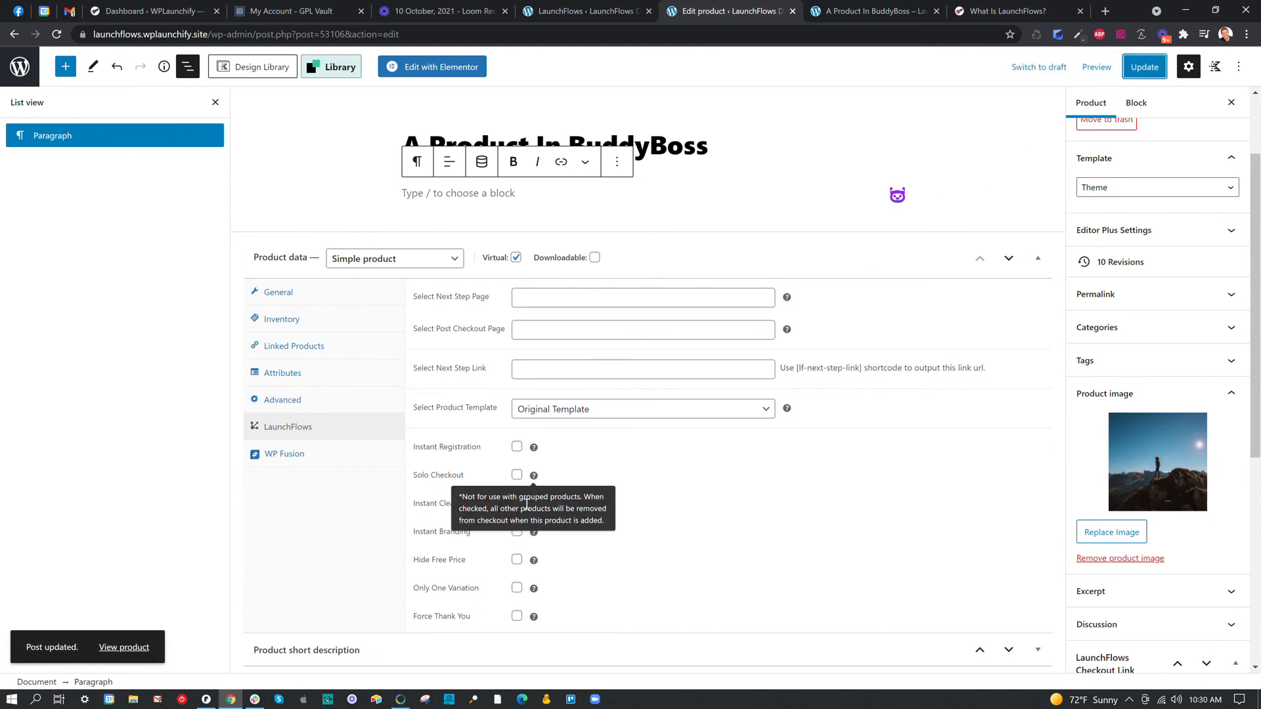
click(851, 19)
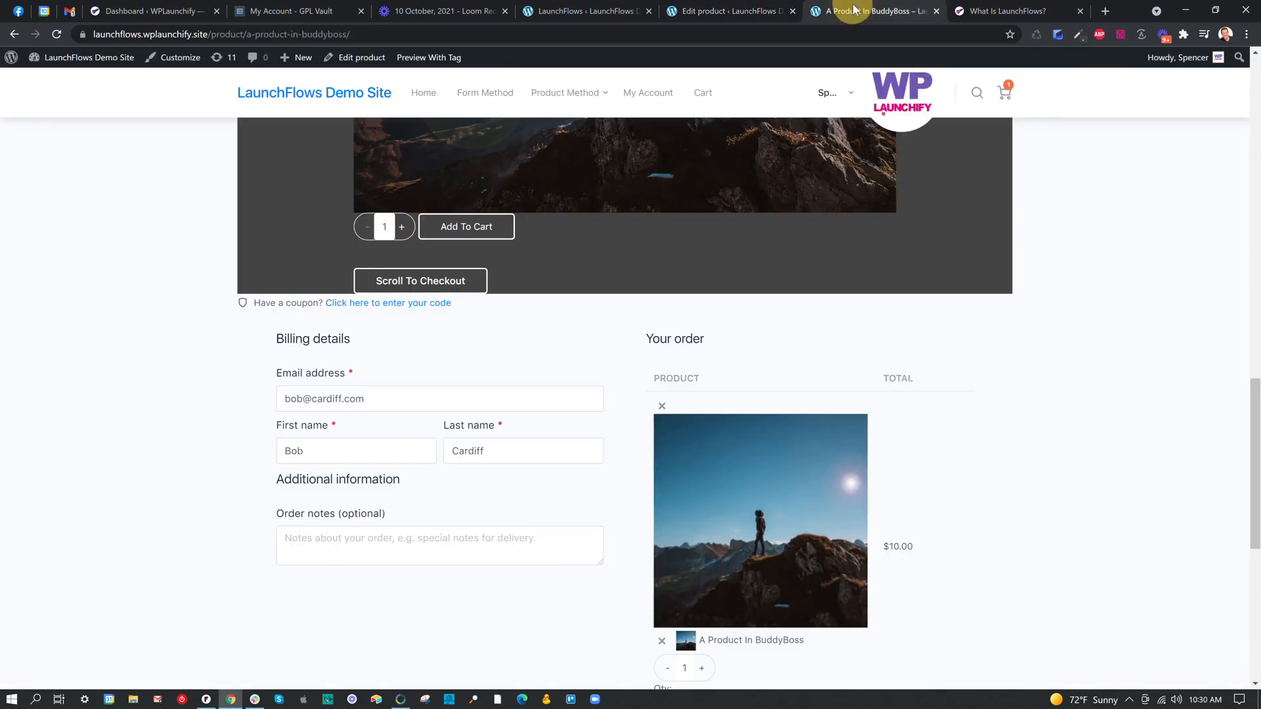
click(58, 35)
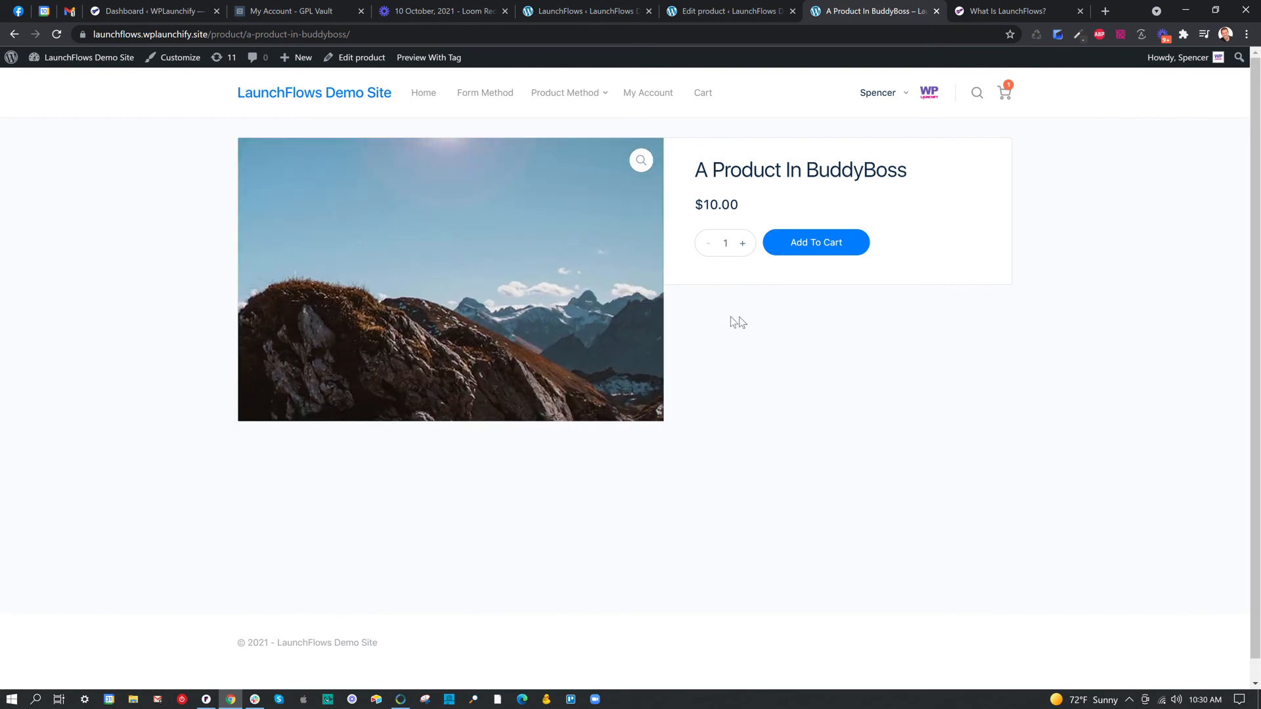
Return to the product editor, set the product template to Default Template and disable Instant Clean Sales Page.
click(728, 7)
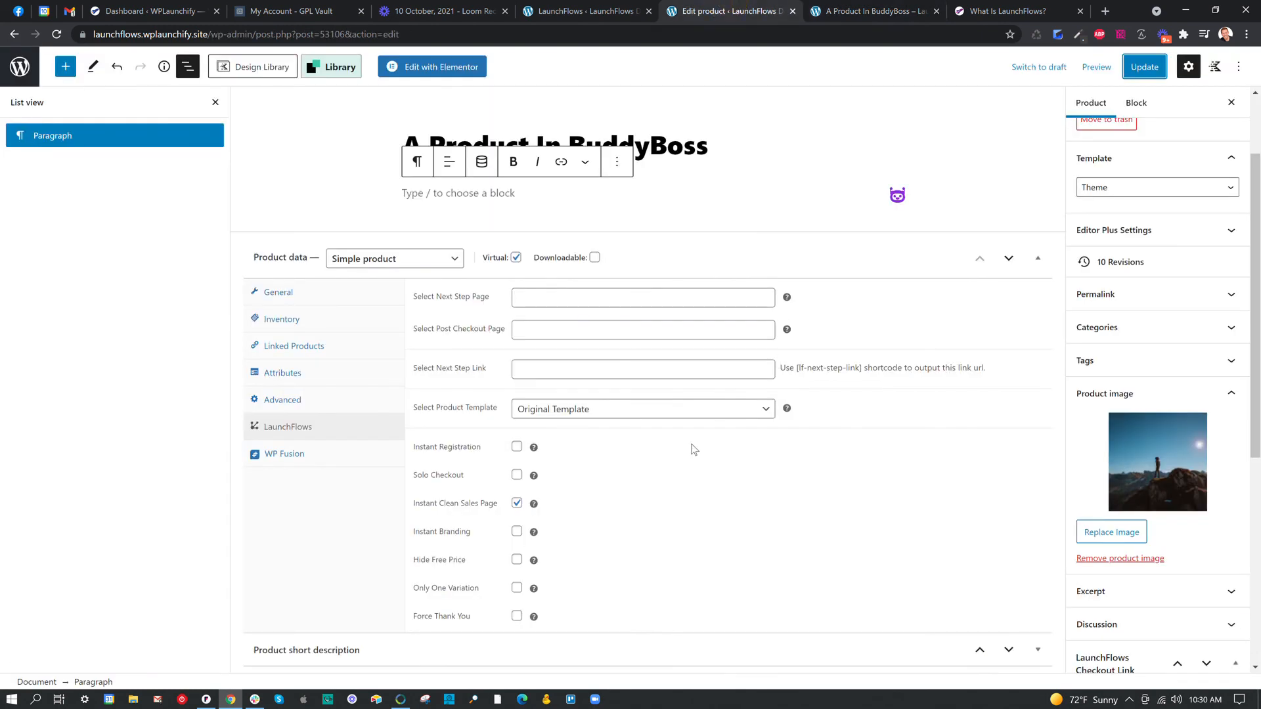
click(625, 409)
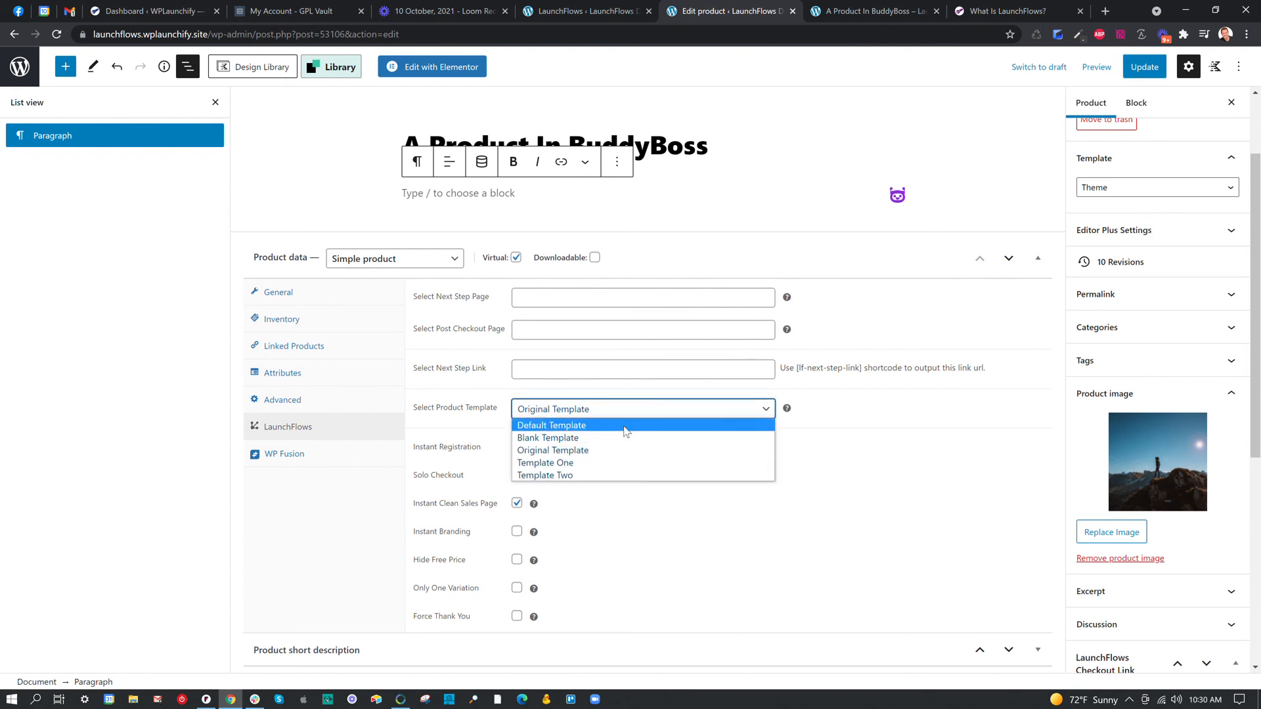
click(625, 425)
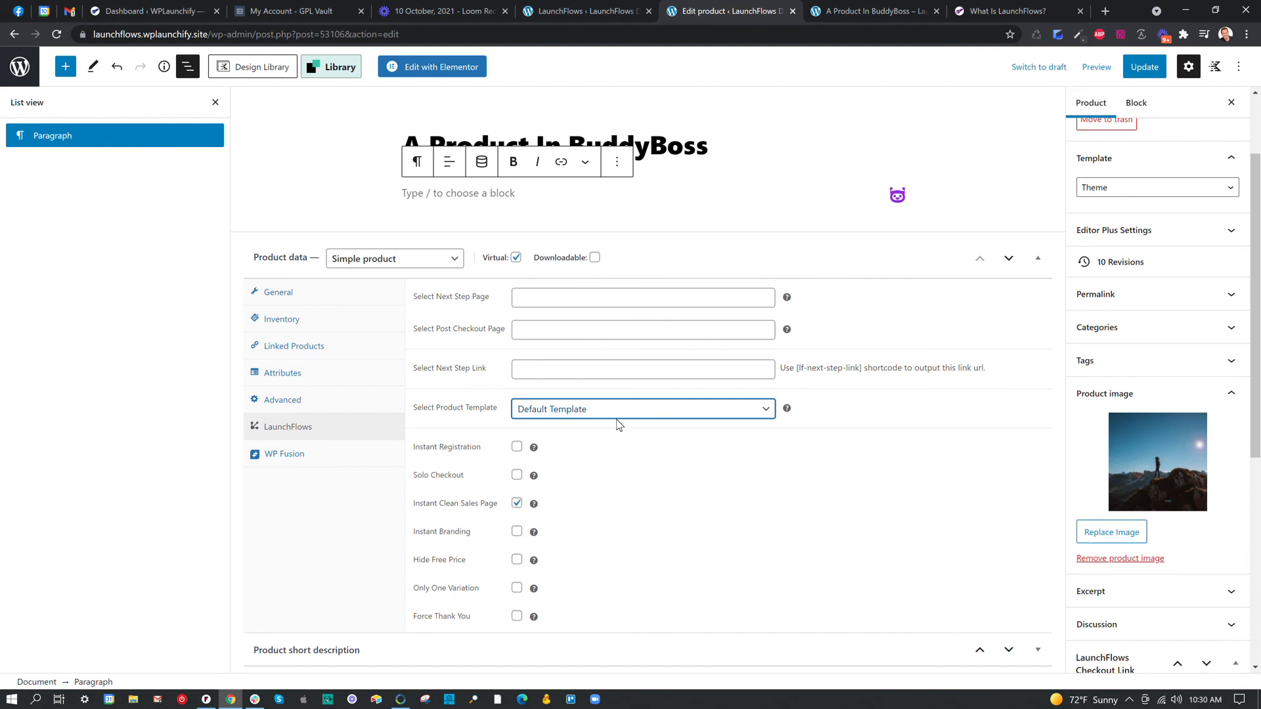
click(517, 503)
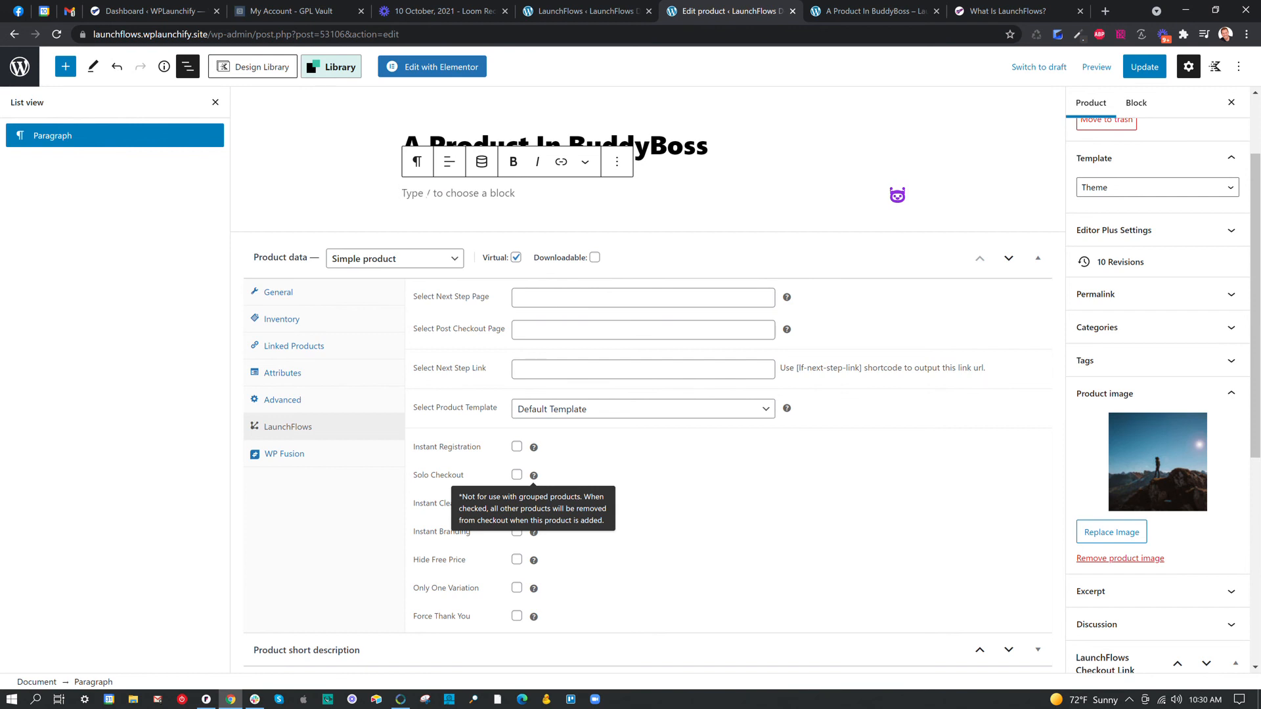
Insert a LaunchFlows Product Tabs block into the empty product content.
text(/launchflows)
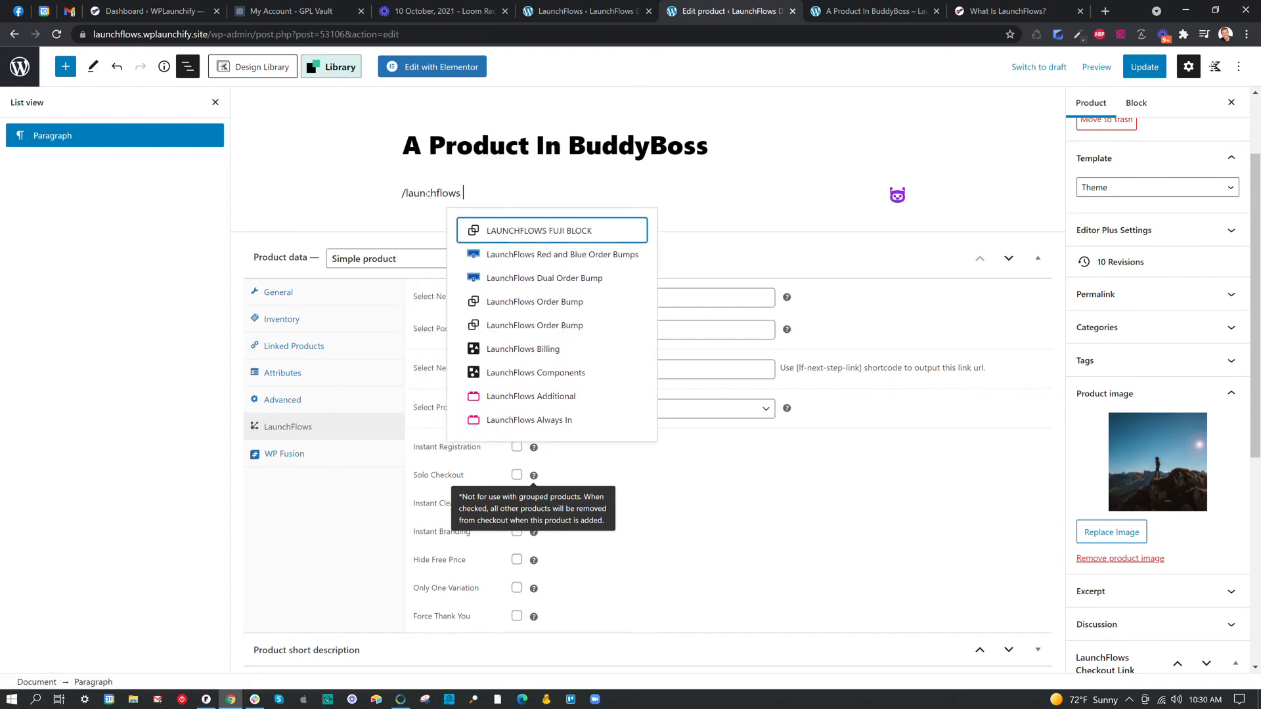
text( tab)
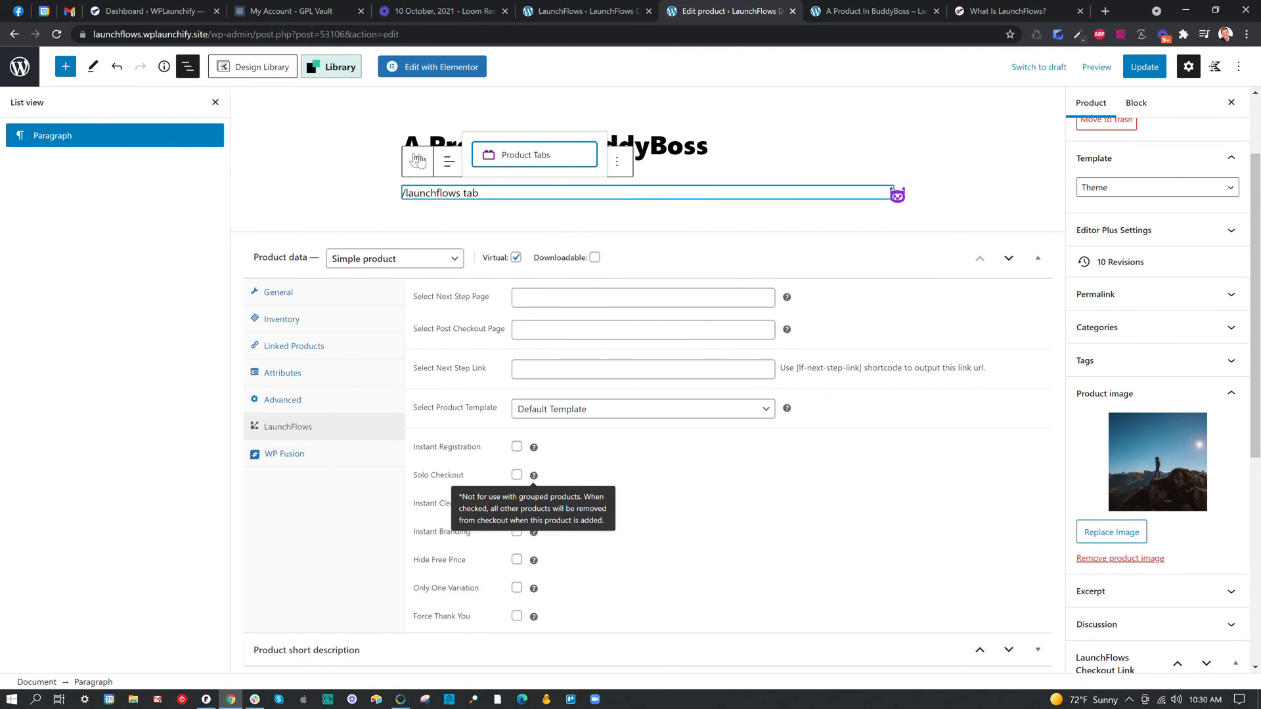
click(501, 155)
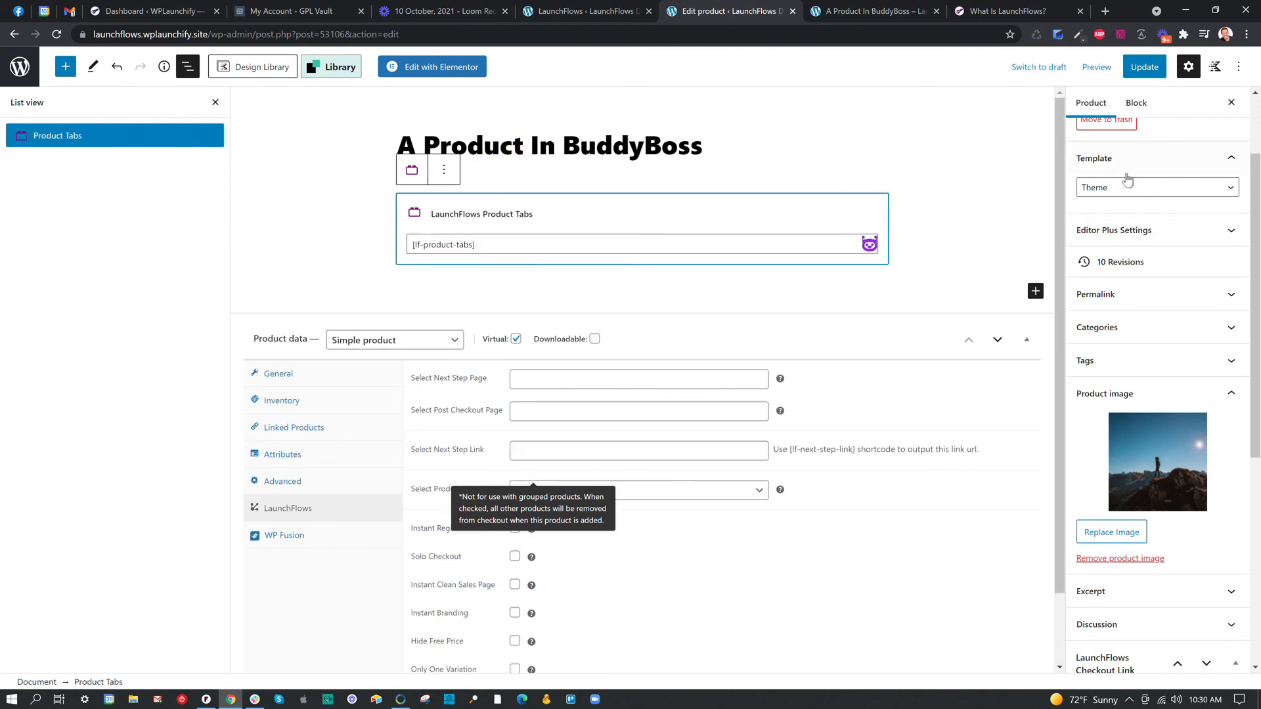
Assign the additional CSS class "hide" to the Product Tabs block.
click(1138, 103)
click(1129, 179)
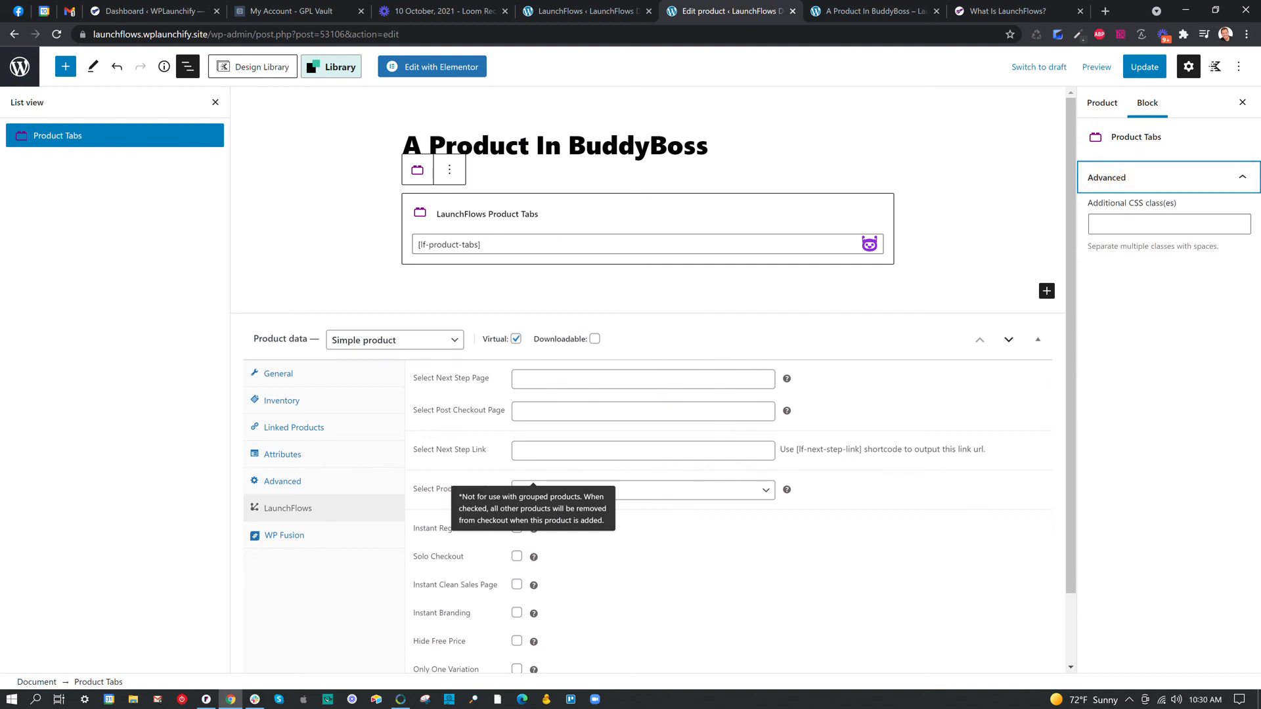
click(1130, 224)
text(hide)
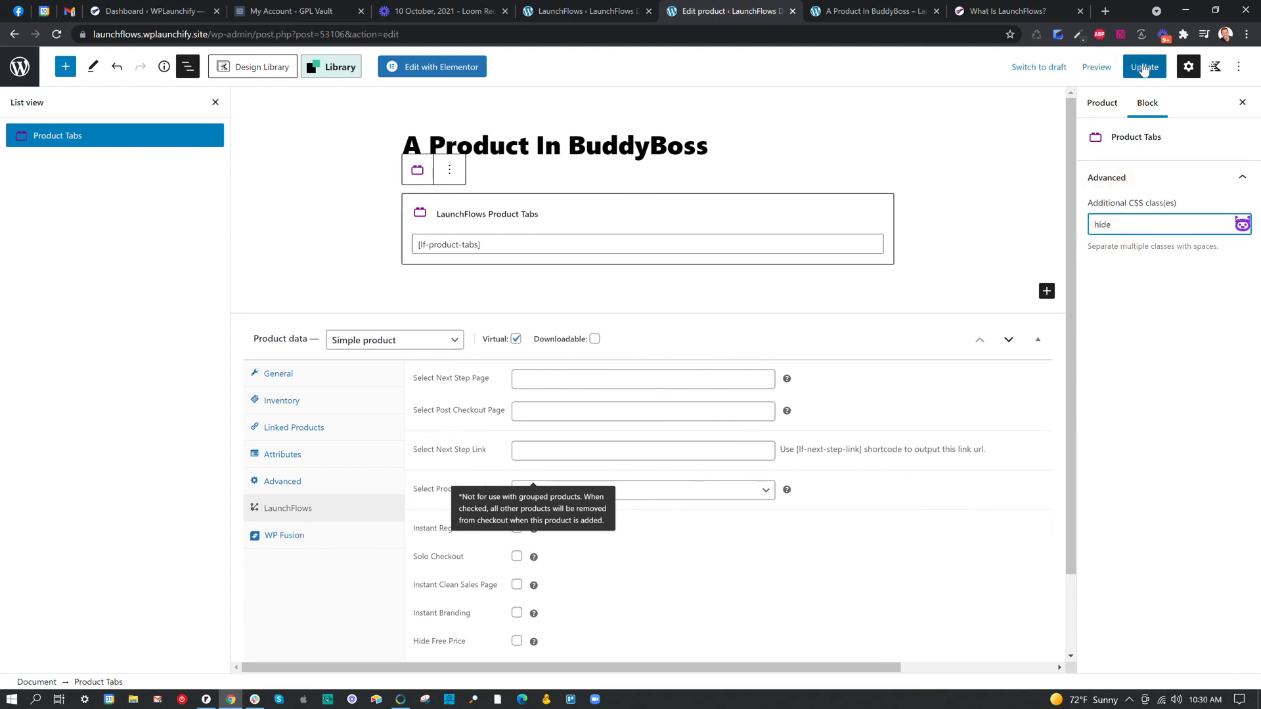
Update the product with the hidden Product Tabs block and reload its page to check the layout.
click(1143, 68)
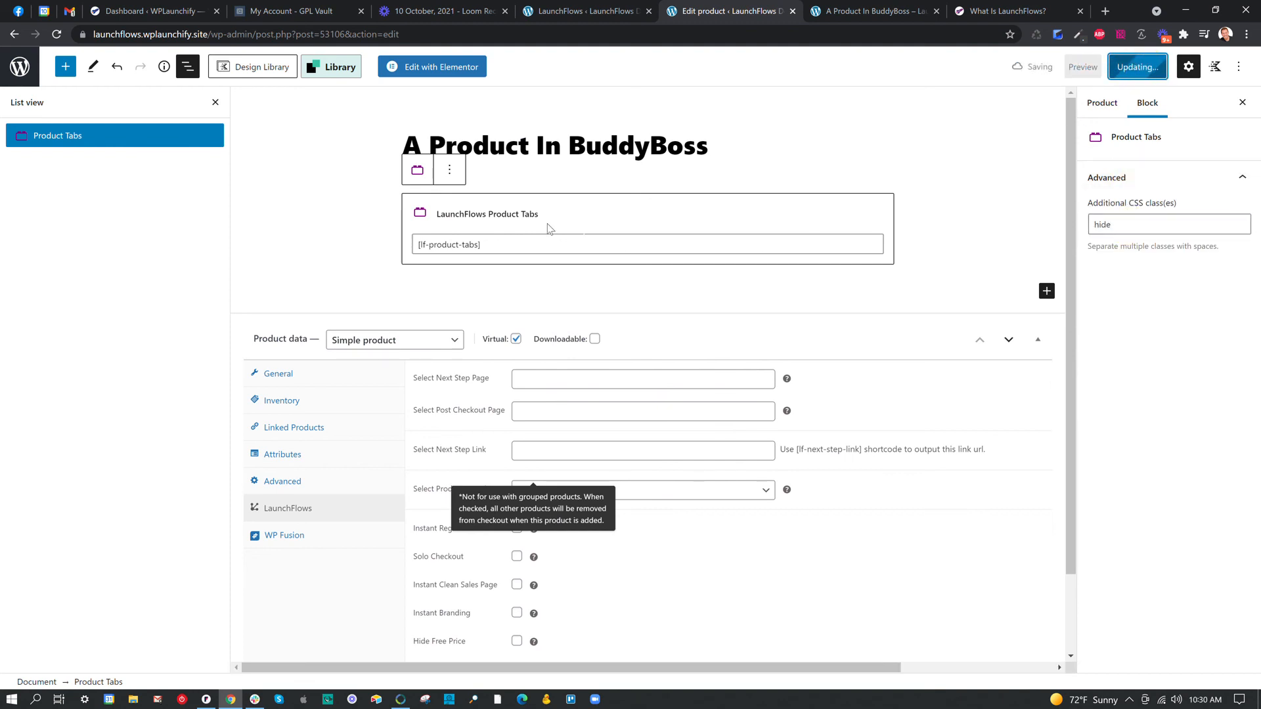
click(894, 16)
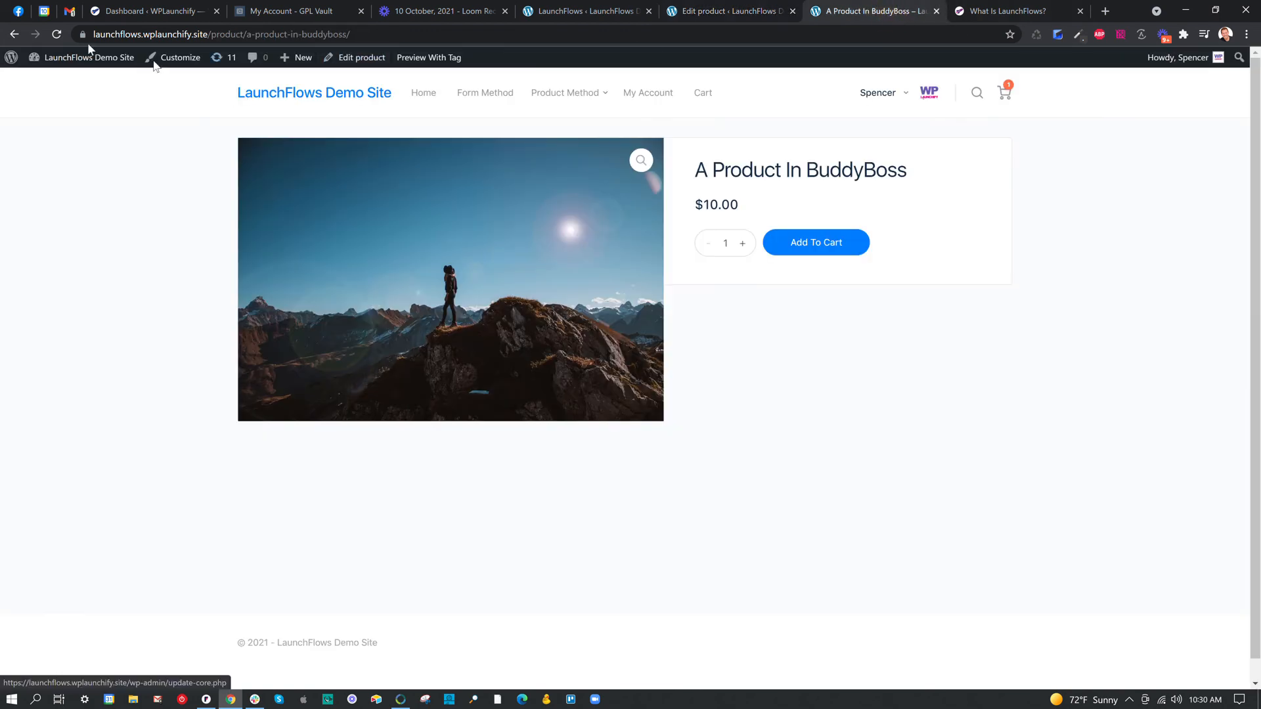
click(56, 34)
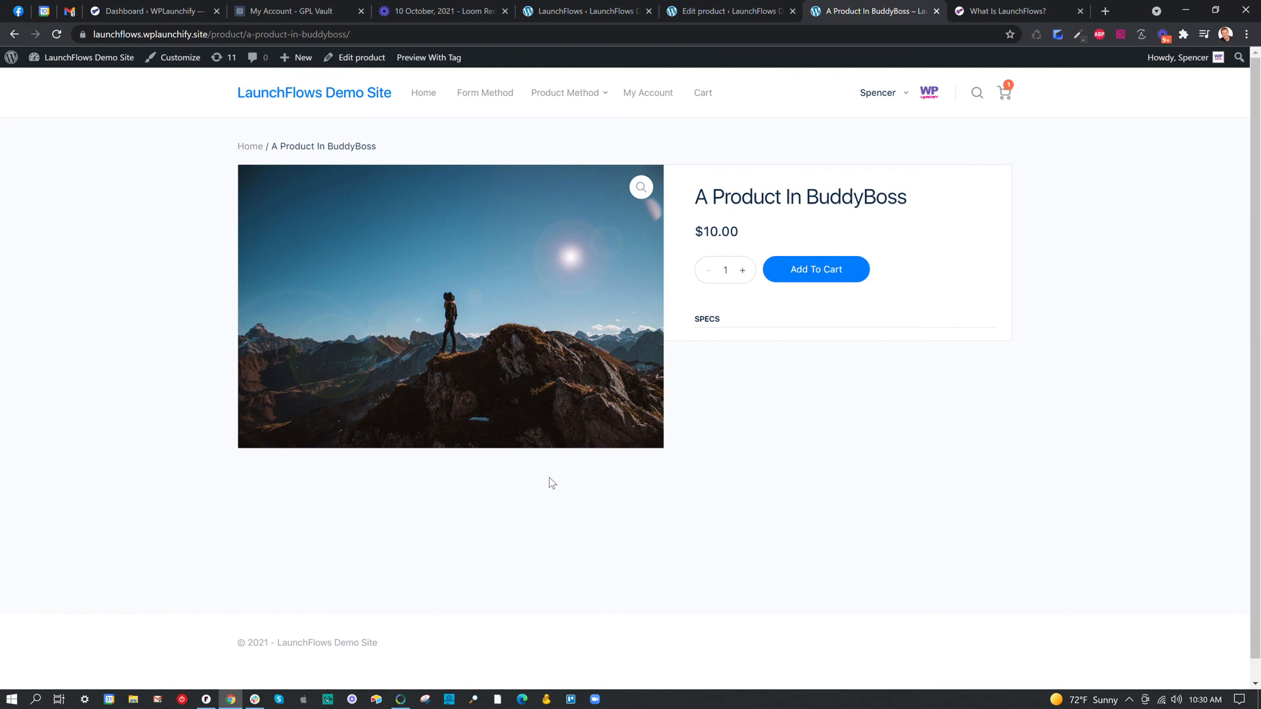
Return to the product editor and add a LaunchFlows Product Breadcrumb block below the Product Tabs block.
click(724, 11)
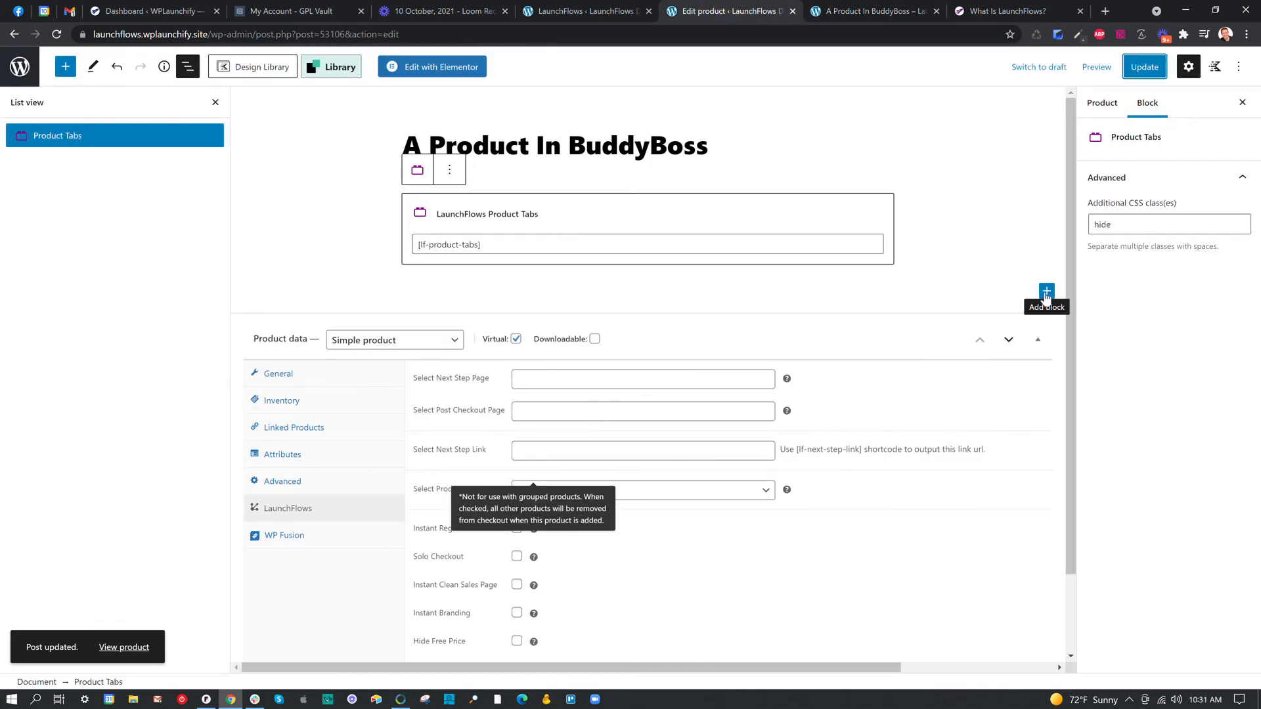
click(1046, 293)
text(brea)
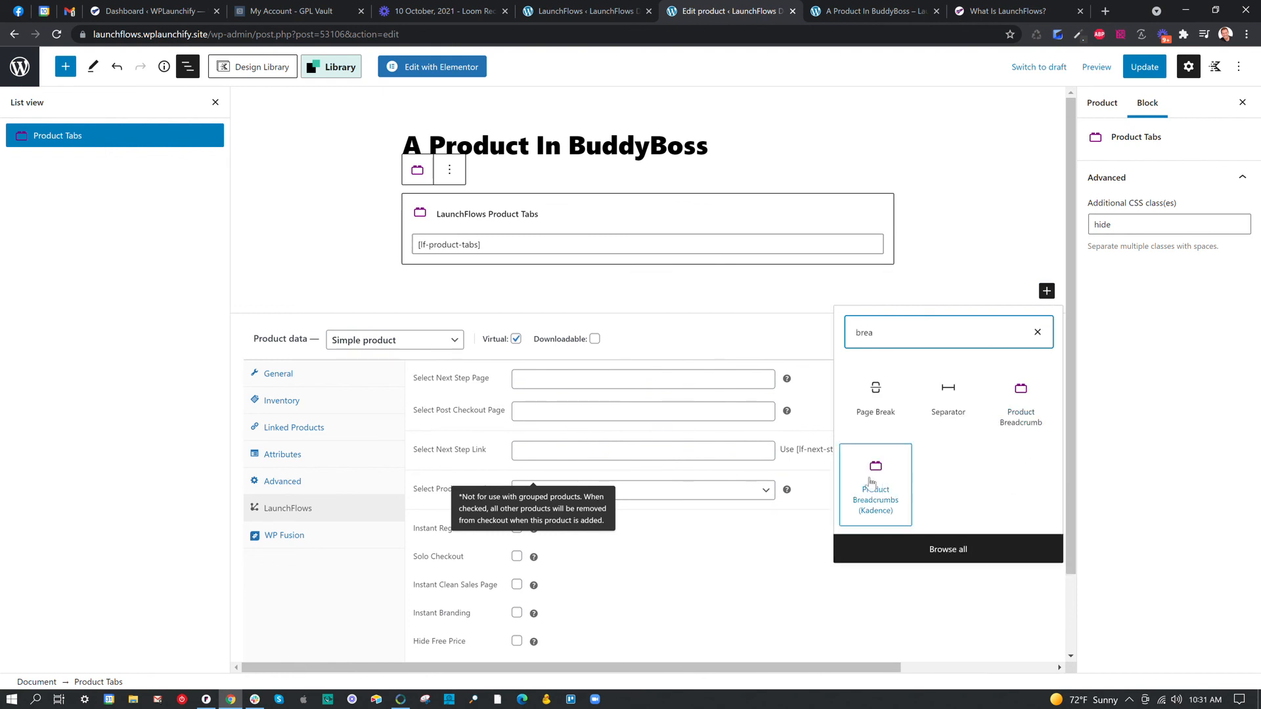
click(1003, 416)
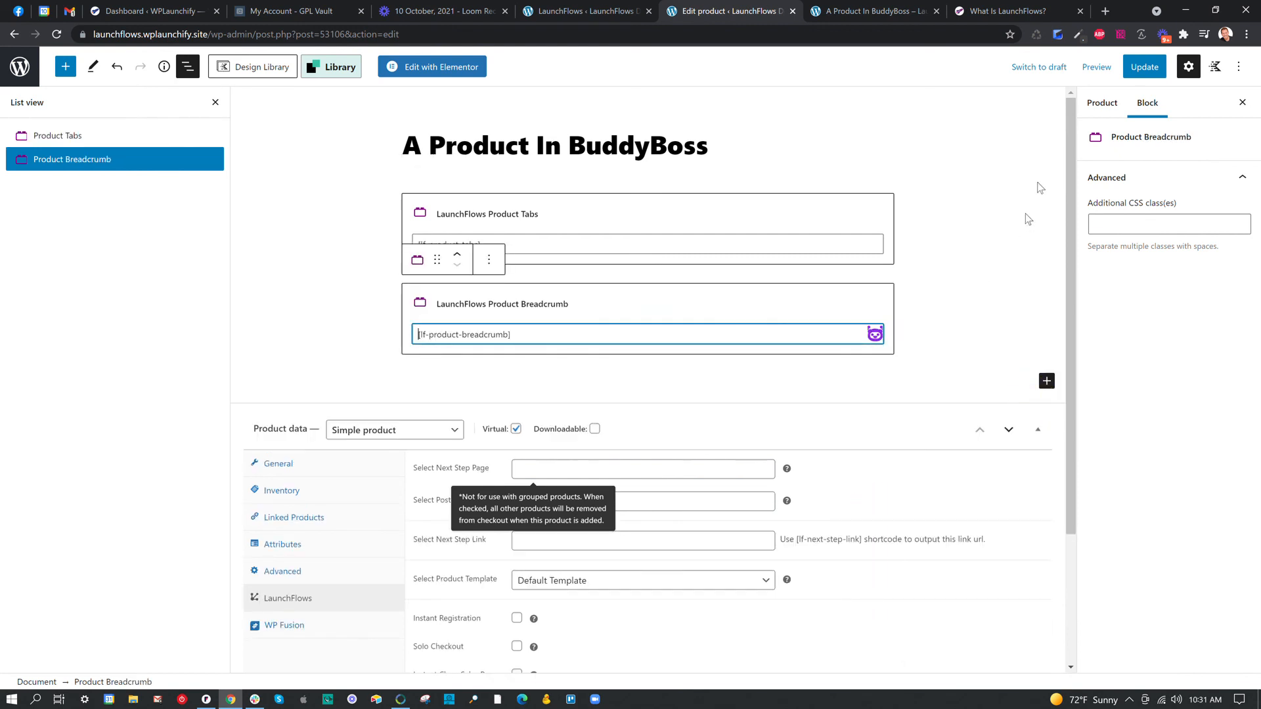
Update the product with the breadcrumb block and reload its page to check the breadcrumb placement.
click(1138, 74)
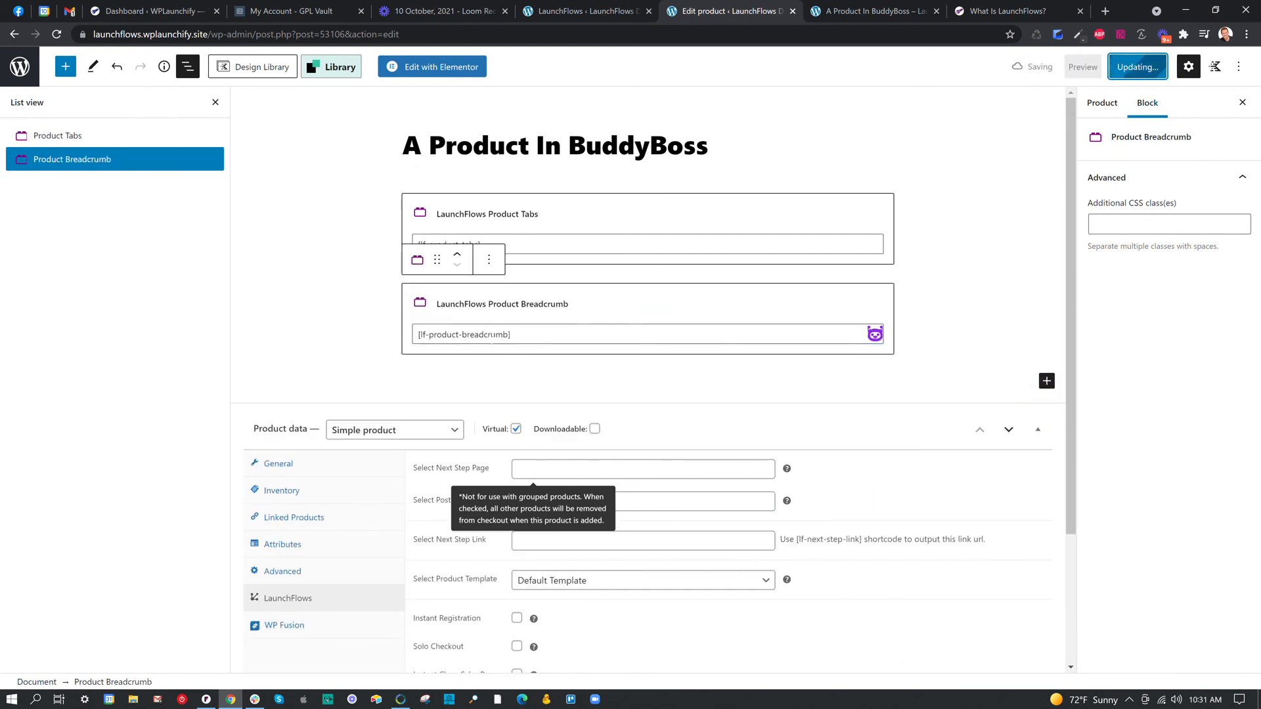
click(873, 11)
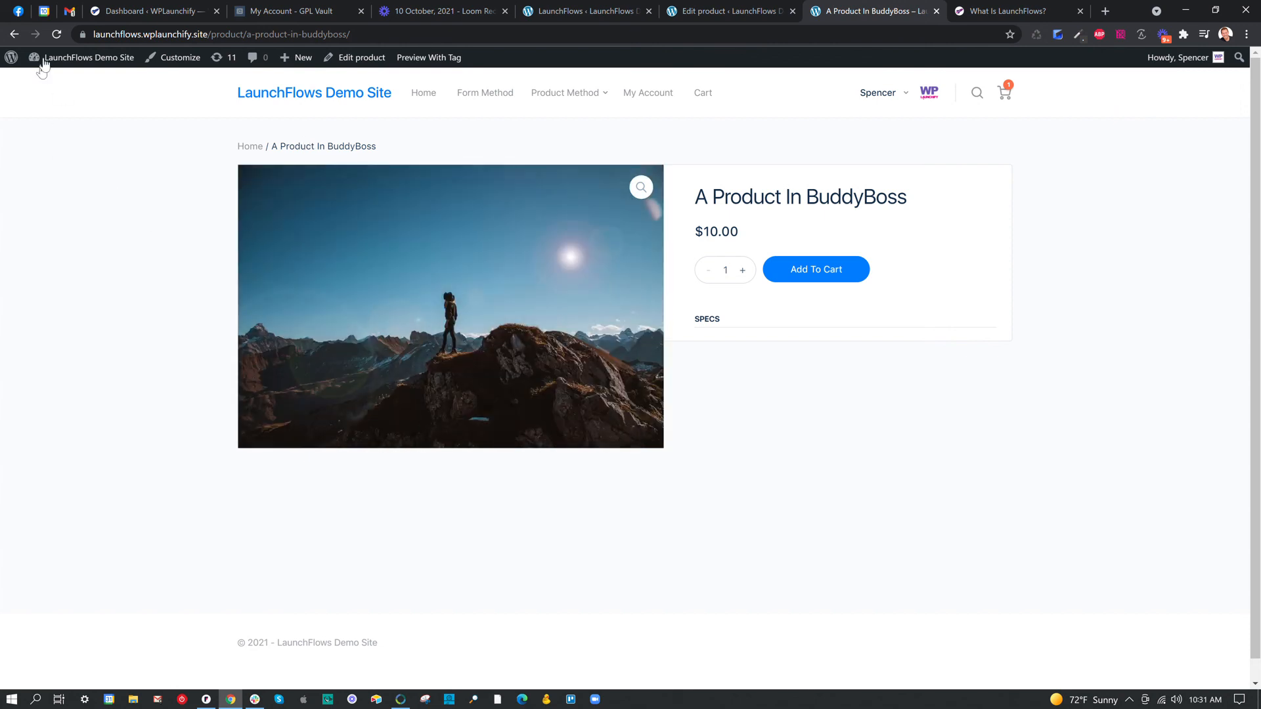
click(51, 35)
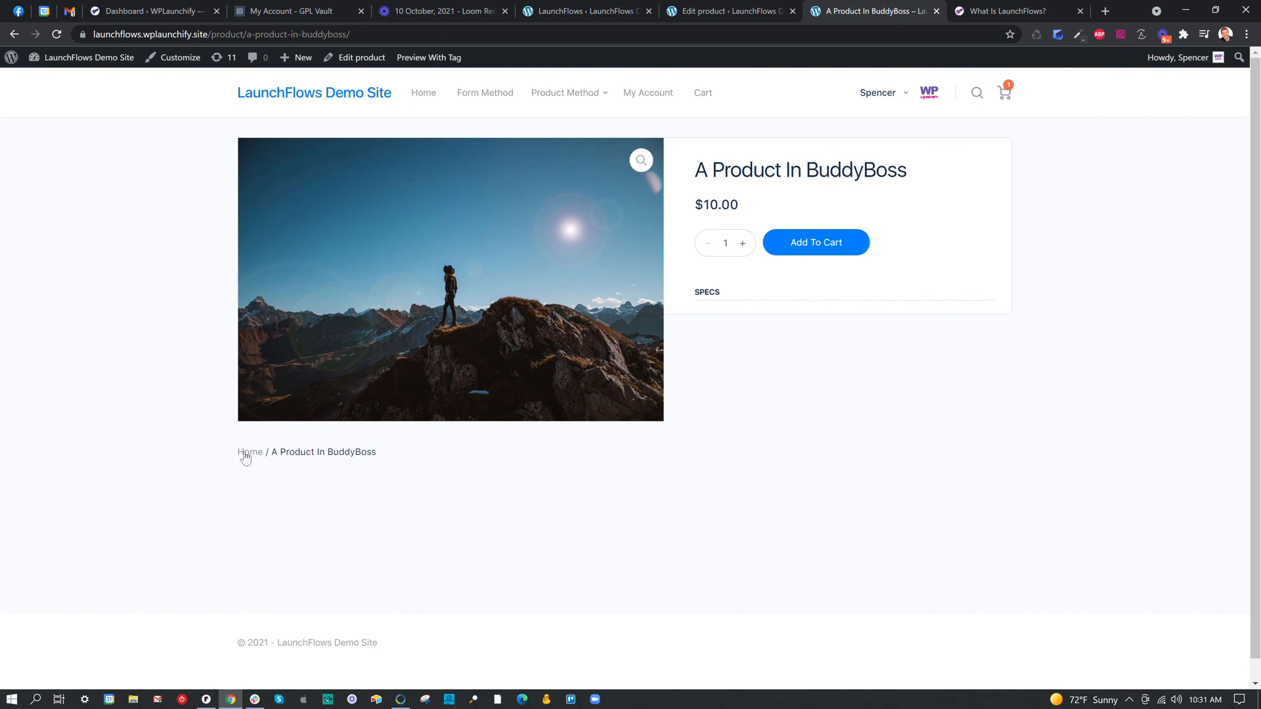
Review the LaunchFlows global option for setting the LF container layout width, and return to the product page.
click(601, 10)
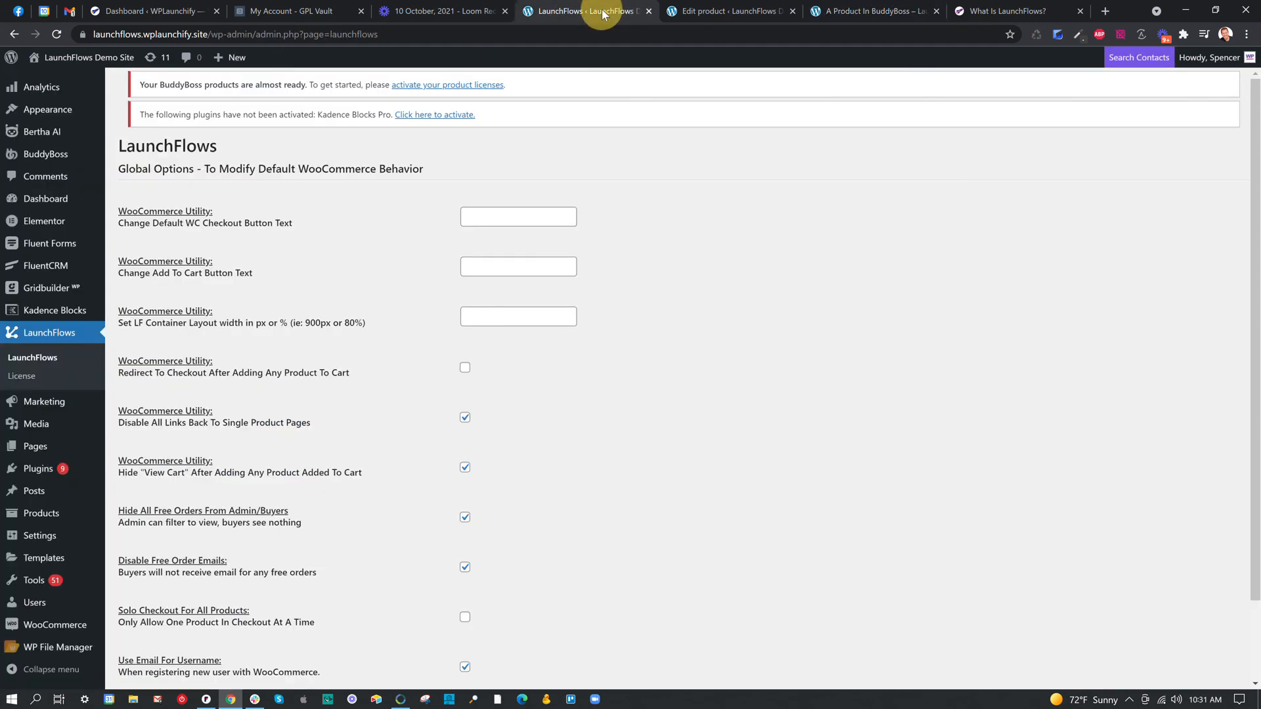
drag(120, 313, 369, 325)
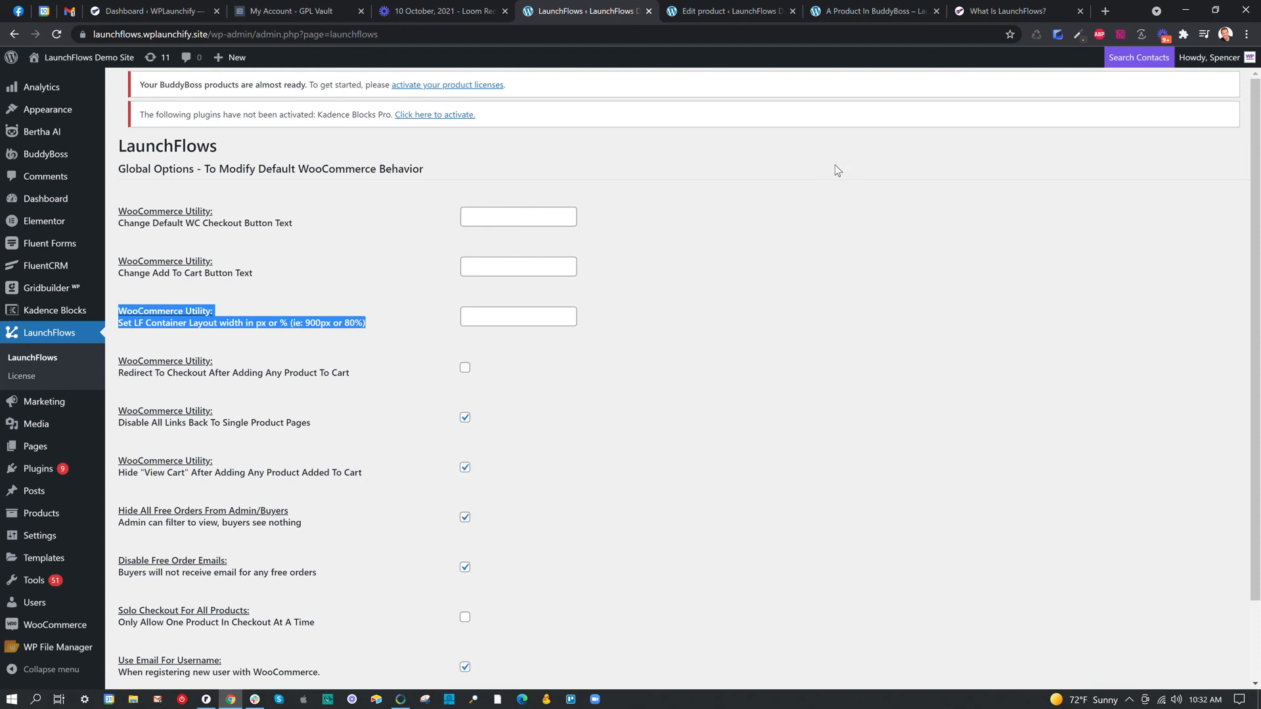
click(869, 10)
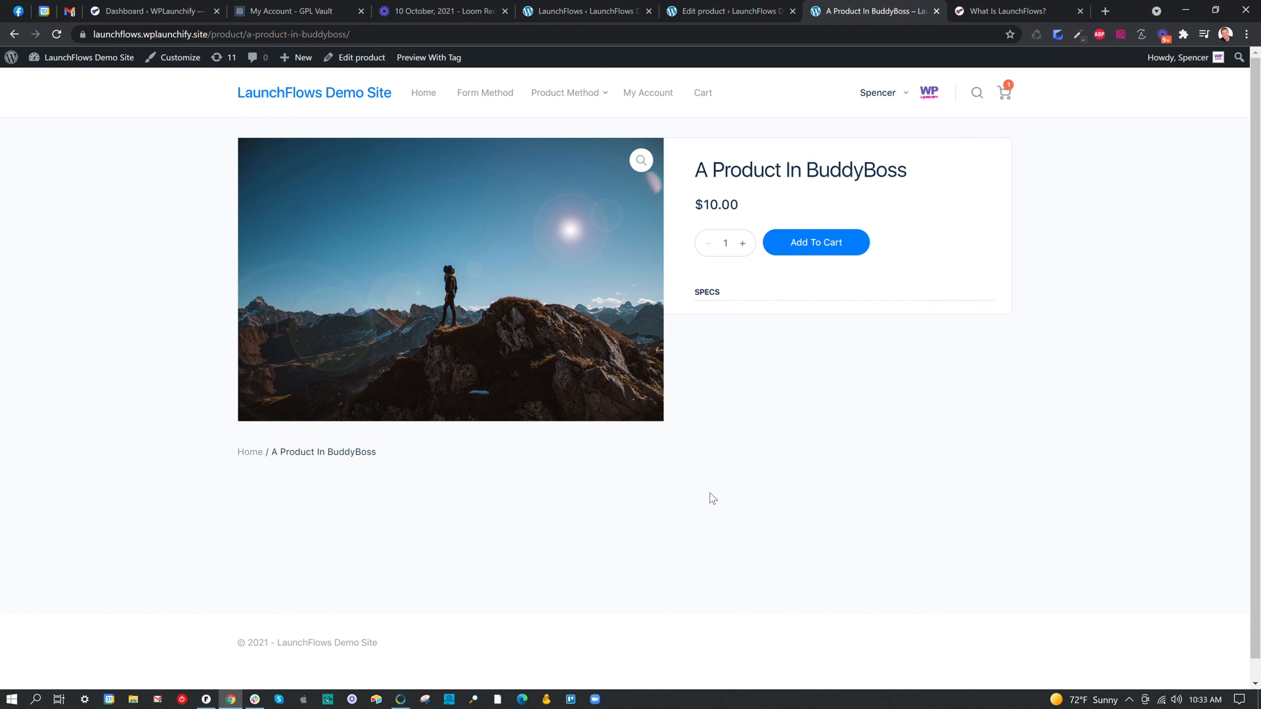
click(352, 700)
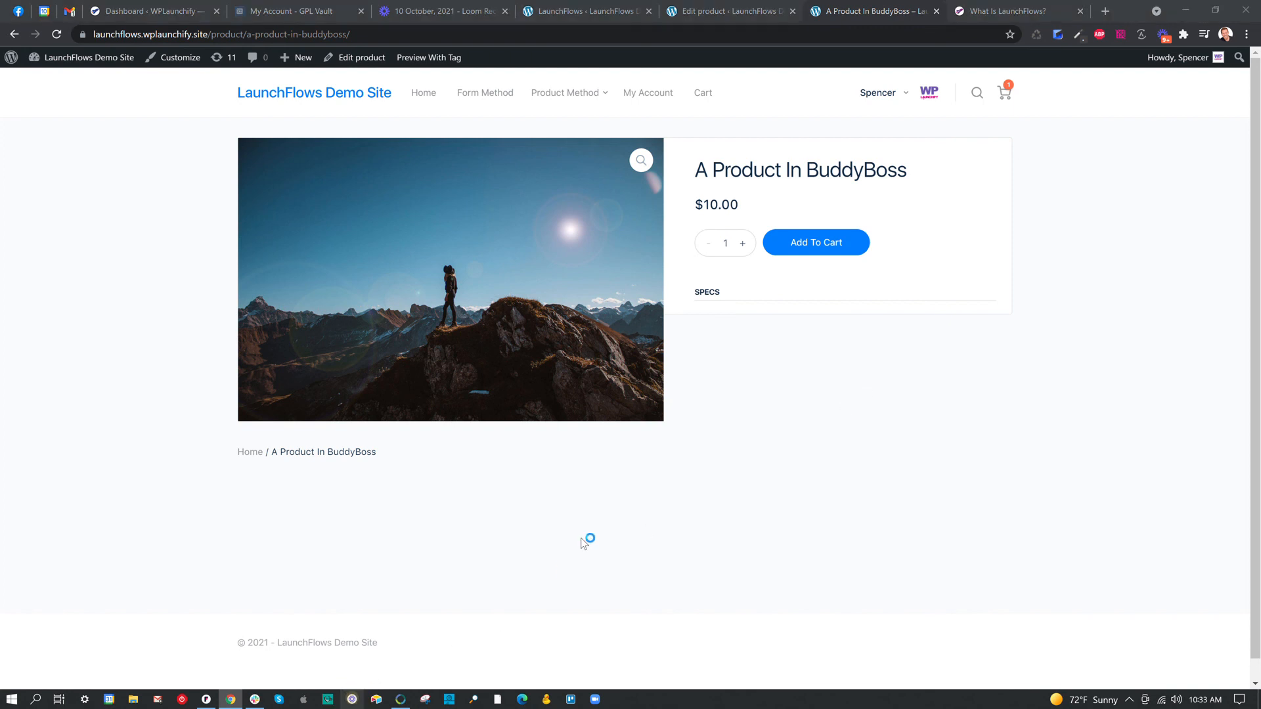